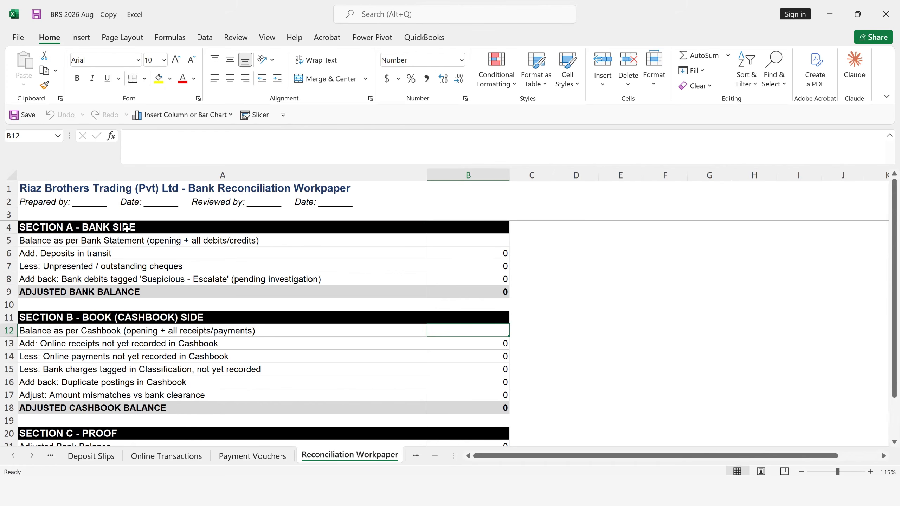
- Review the bank side and cashbook side sections of the reconciliation workpaper, including their empty balance cells B5 and B12
click(126, 228)
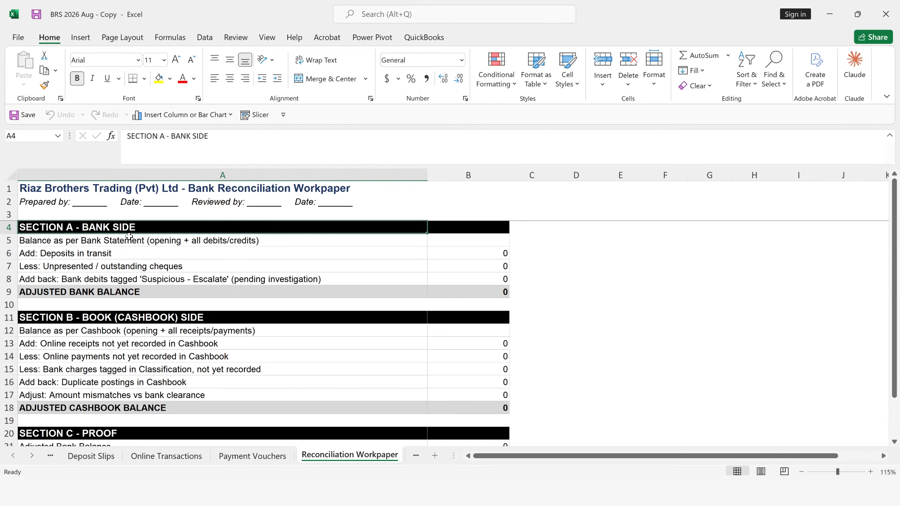
click(130, 242)
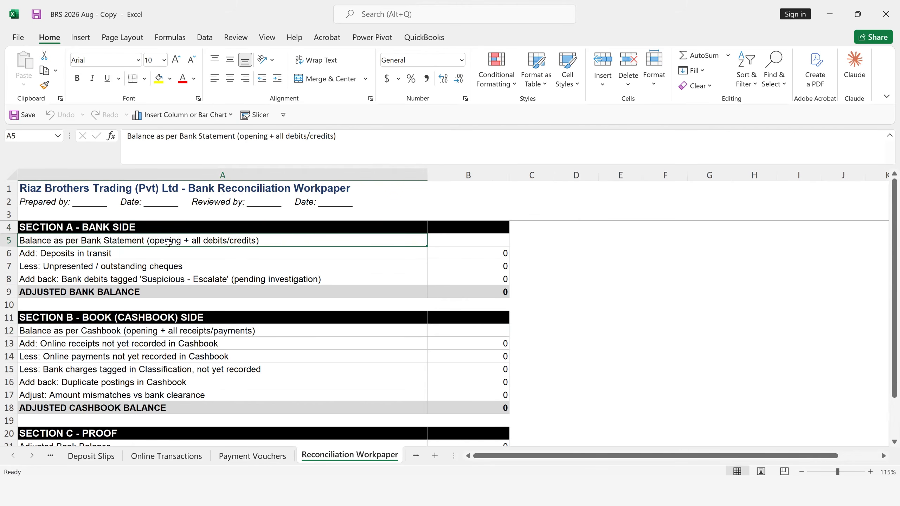
click(475, 245)
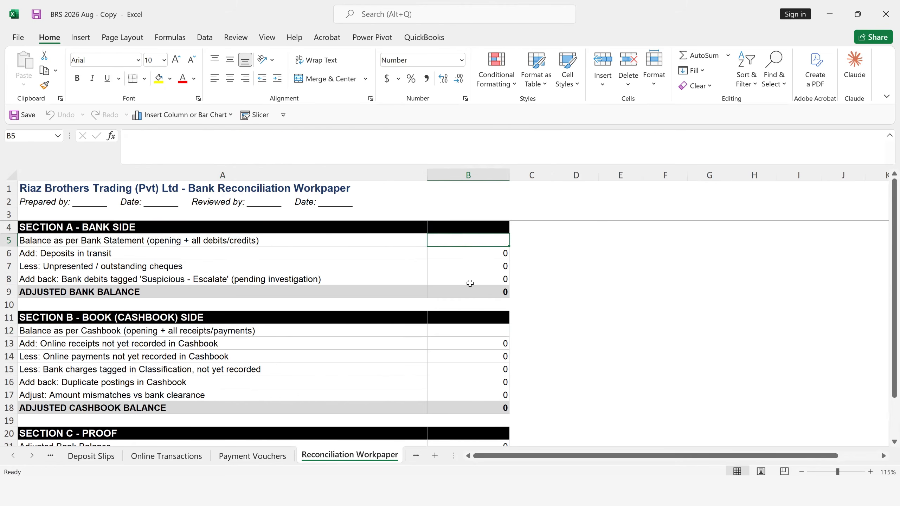
click(472, 331)
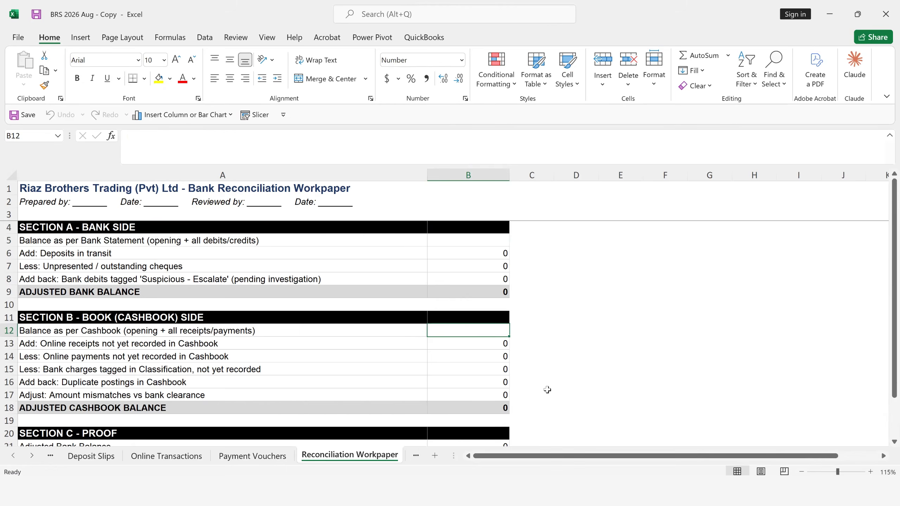
scroll(545, 390, down, 1)
scroll(528, 382, up, 1)
- Start the bank statement balance formula in B5 with a reference to the brought-forward balance in E5 of the Bank Statement sheet
click(478, 239)
text(=)
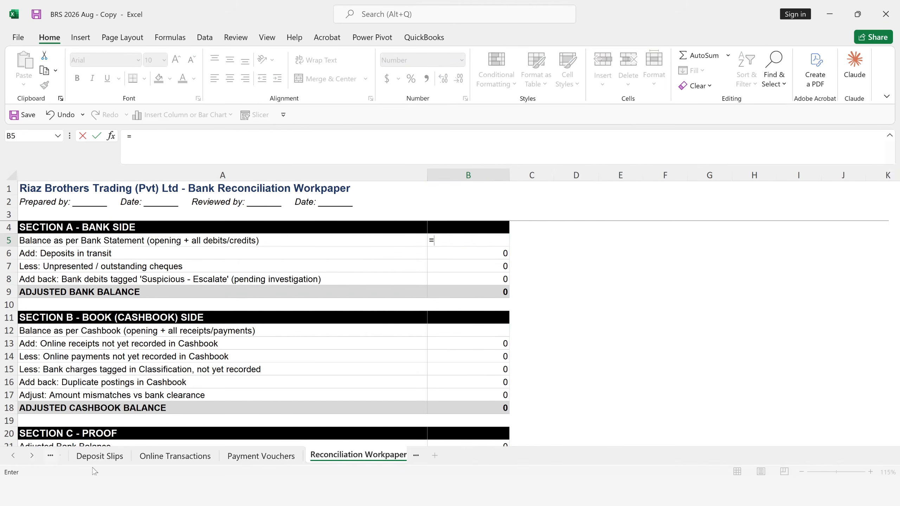
key(ctrl+Page_Up)
key(ctrl+Page_Up)
key(ctrl+Page_Up)
key(ctrl+Page_Up)
key(ctrl+Page_Up)
key(ctrl+Page_Up)
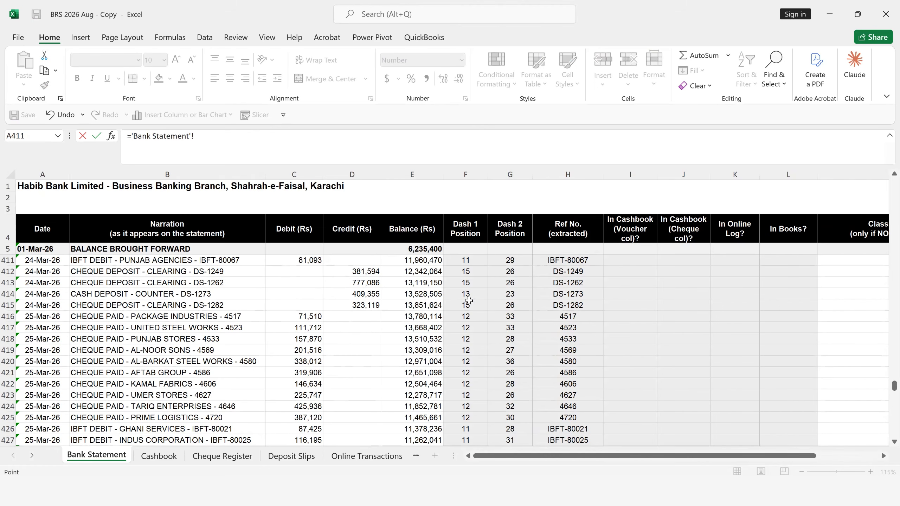
scroll(410, 280, up, 2)
scroll(410, 281, up, 2)
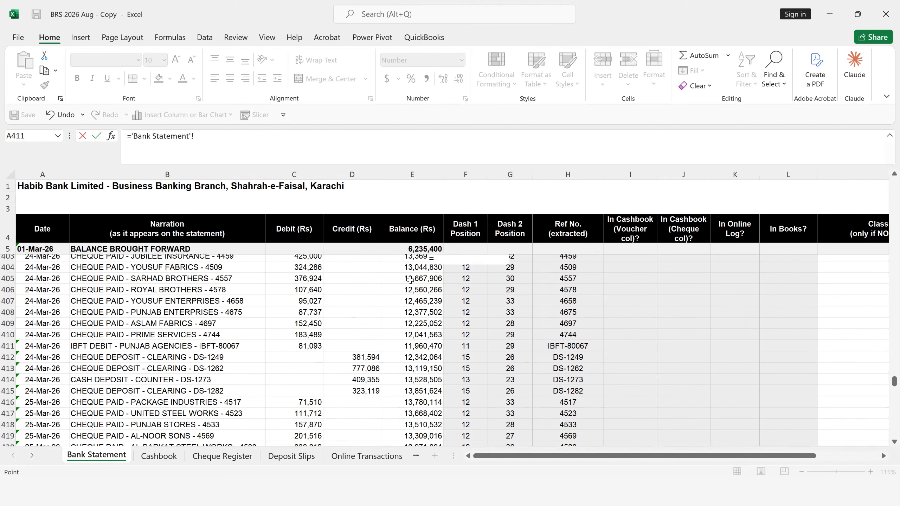
click(410, 280)
key(ctrl+Up)
key(Down)
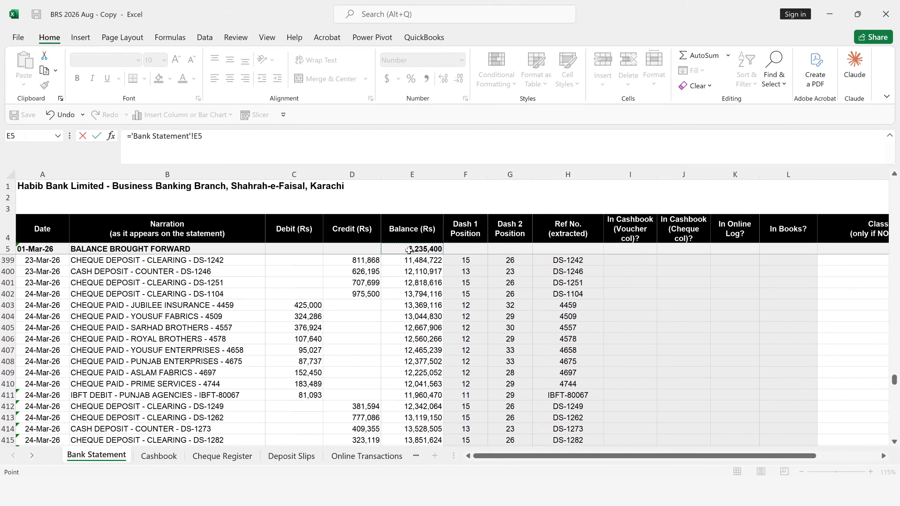
- Add the SUM of the Bank Statement credits, D6:D518, to the opening balance in the formula
text(+)
click(237, 140)
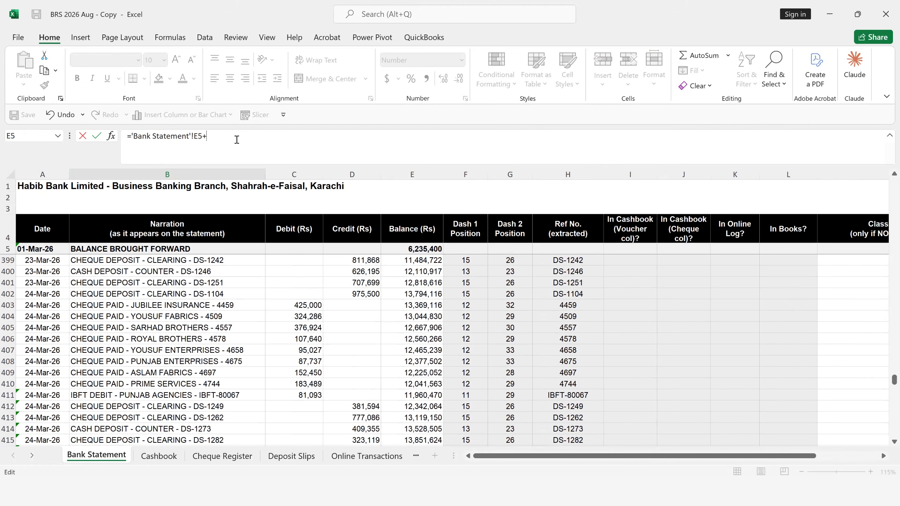
text(SUM()
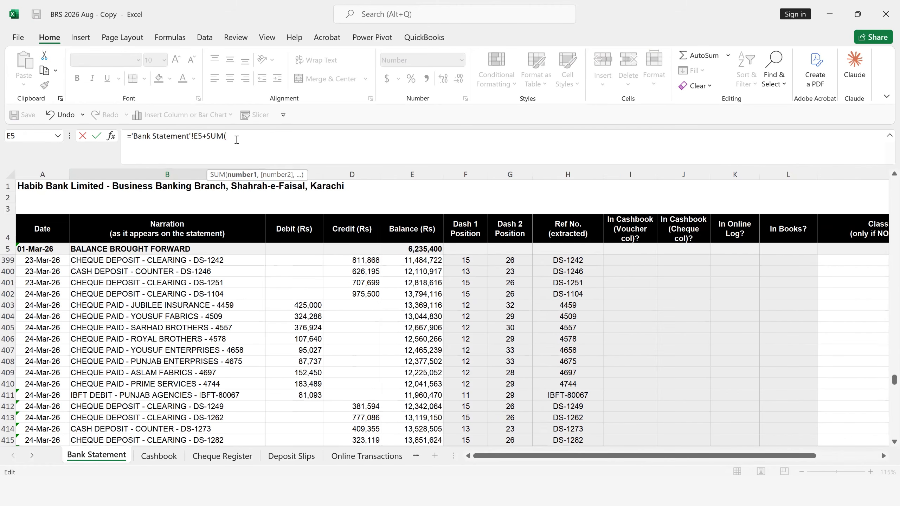
click(342, 234)
key(Down)
key(Down)
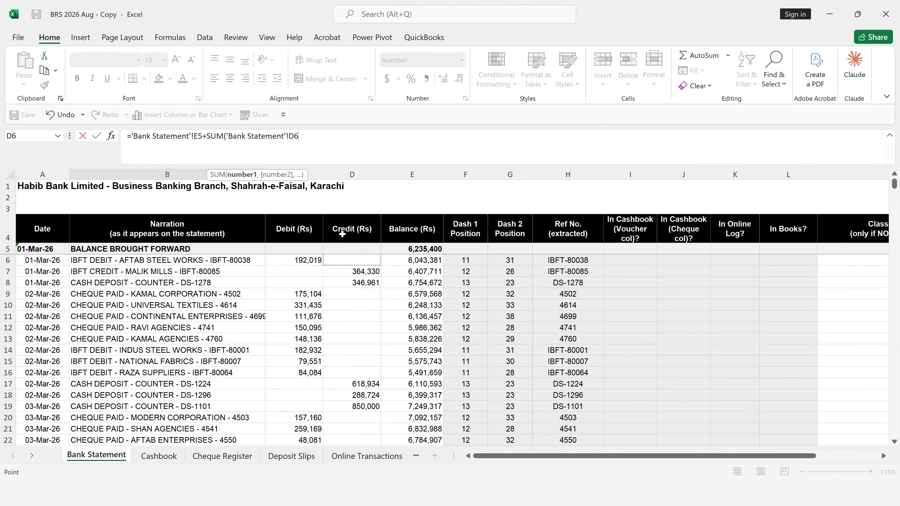
key(shift+Down)
key(shift+Down)
key(shift+Down)
key(shift+Down)
key(shift+Down)
key(shift+Down)
key(shift+Down)
key(shift+Down)
key(shift+Down)
key(shift+Down)
key(shift+Down)
key(shift+Down)
key(shift+Down)
key(shift+Down)
key(shift+Down)
key(shift+Down)
key(shift+Down)
key(shift+Down)
key(shift+Down)
key(shift+Down)
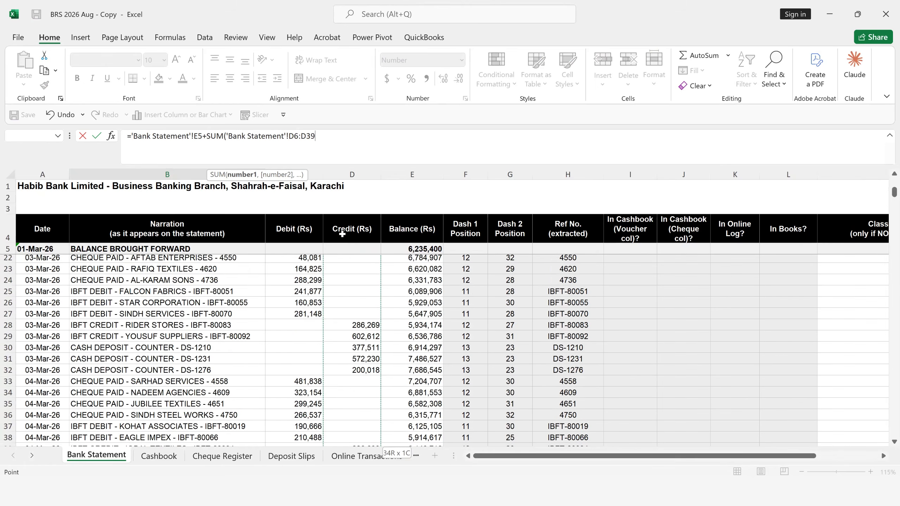
key(shift+Down)
key(shift+Down)
key(shift+Down)
key(shift+Down)
key(shift+Down)
key(shift+Down)
key(shift+Down)
key(shift+Down)
key(shift+Down)
key(shift+Down)
key(shift+Down)
key(shift+Down)
key(shift+Down)
key(shift+Down)
key(shift+Down)
key(shift+Down)
key(shift+Down)
key(shift+Down)
key(shift+Down)
key(shift+Down)
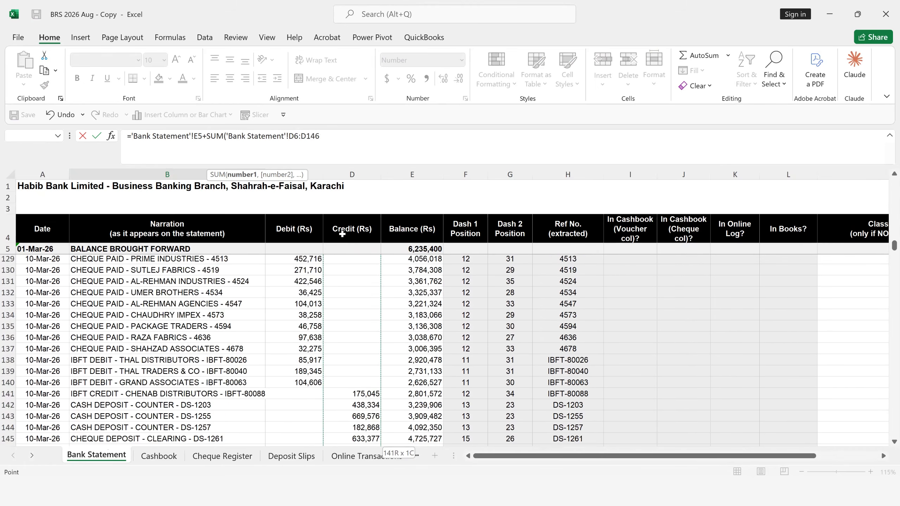
key(shift+Down)
key(shift+Down)
key(shift+Down)
key(shift+Down)
key(shift+Down)
key(shift+Down)
key(shift+Down)
key(shift+Down)
key(shift+Down)
key(shift+Down)
key(shift+Down)
key(shift+Down)
key(shift+Down)
key(shift+Down)
key(shift+Down)
key(shift+Down)
key(shift+Down)
key(shift+Down)
key(shift+Down)
key(shift+Down)
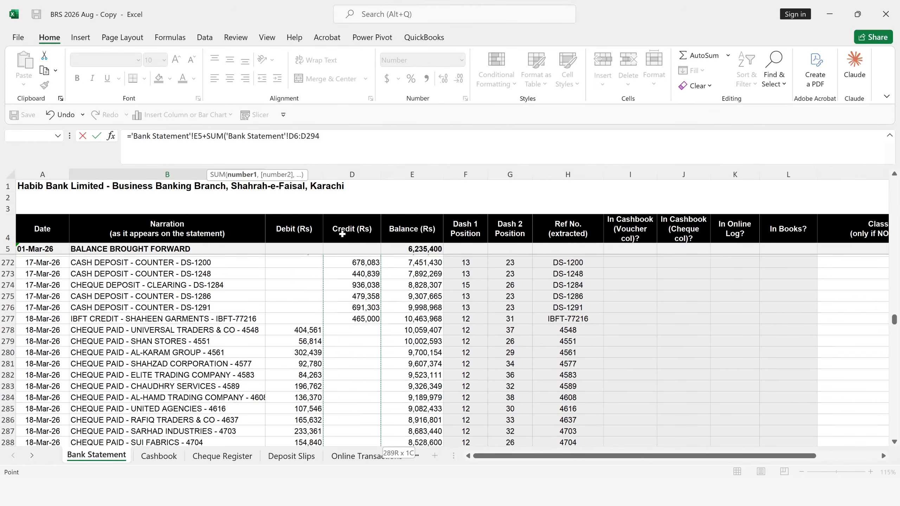
key(shift+Down)
key(shift+Down)
key(shift+Down)
key(shift+Down)
key(shift+Down)
key(shift+Down)
key(shift+Down)
key(shift+Down)
key(shift+Down)
key(shift+Down)
key(shift+Down)
key(shift+Down)
key(shift+Down)
key(shift+Down)
key(shift+Down)
key(shift+Down)
key(shift+Down)
key(shift+Down)
key(shift+Down)
key(shift+Down)
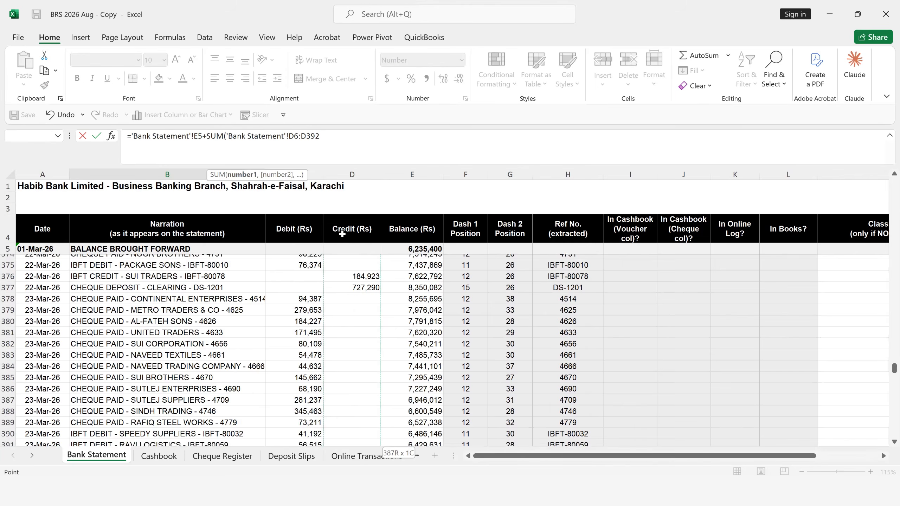
key(shift+Down)
key(shift+Down)
key(shift+Down)
key(shift+Down)
key(shift+Down)
key(shift+Down)
key(shift+Down)
key(shift+Down)
key(shift+Down)
key(shift+Down)
key(shift+Down)
key(shift+Down)
key(shift+Down)
key(shift+Down)
key(shift+Down)
key(shift+Down)
key(shift+Down)
key(shift+Down)
key(shift+Down)
key(shift+Down)
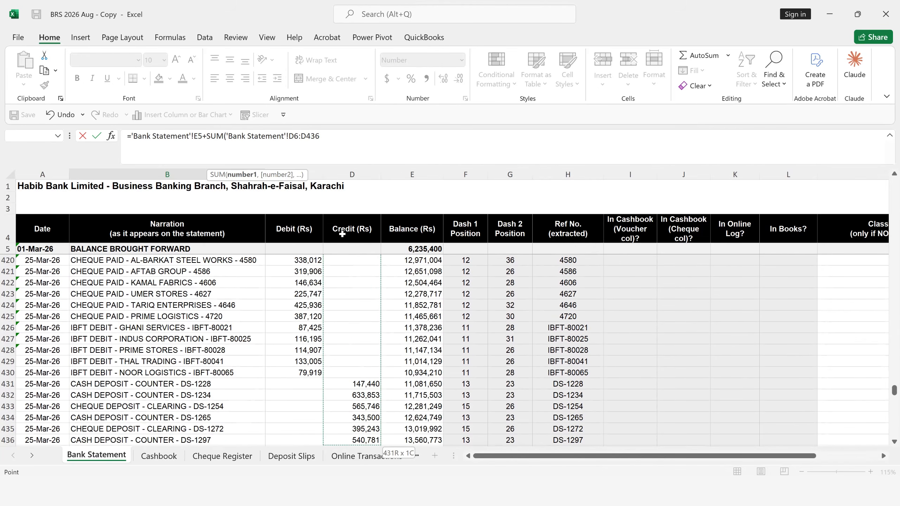
key(shift+Down)
key(shift+Down)
key(shift+Down)
key(shift+Down)
key(shift+Down)
key(shift+Down)
key(shift+Down)
key(shift+Down)
key(shift+Down)
key(shift+Down)
key(shift+Down)
key(shift+Down)
key(shift+Down)
key(shift+Down)
key(shift+Down)
key(shift+Down)
key(shift+Down)
key(shift+Down)
key(shift+Down)
key(shift+Down)
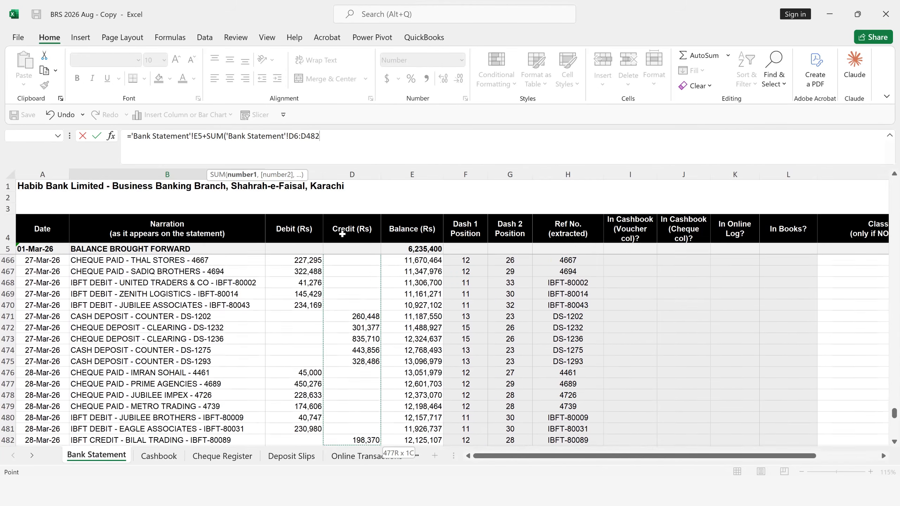
key(shift+Down)
key(shift+Down)
key(shift+Down)
key(shift+Down)
key(shift+Down)
key(shift+Down)
key(shift+Down)
key(shift+Down)
key(shift+Down)
key(shift+Down)
key(shift+Down)
key(shift+Down)
key(shift+Down)
key(shift+Down)
key(shift+Down)
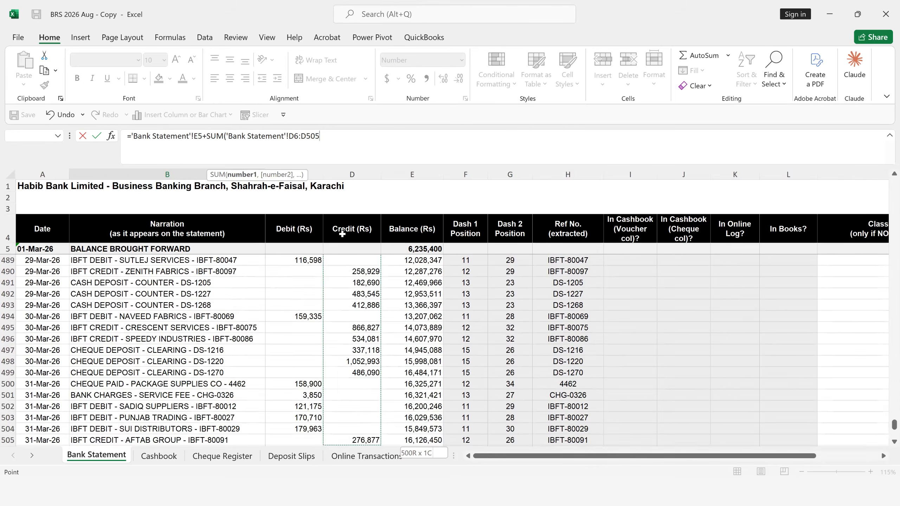
key(ctrl+shift+Down)
key(ctrl+shift+Up)
key(shift+Down)
key(shift+Down)
key(shift+Down)
key(shift+Down)
key(shift+Down)
key(shift+Down)
key(shift+Down)
key(shift+Down)
key(shift+Down)
key(shift+Down)
key(shift+Down)
key(shift+Down)
key(shift+Down)
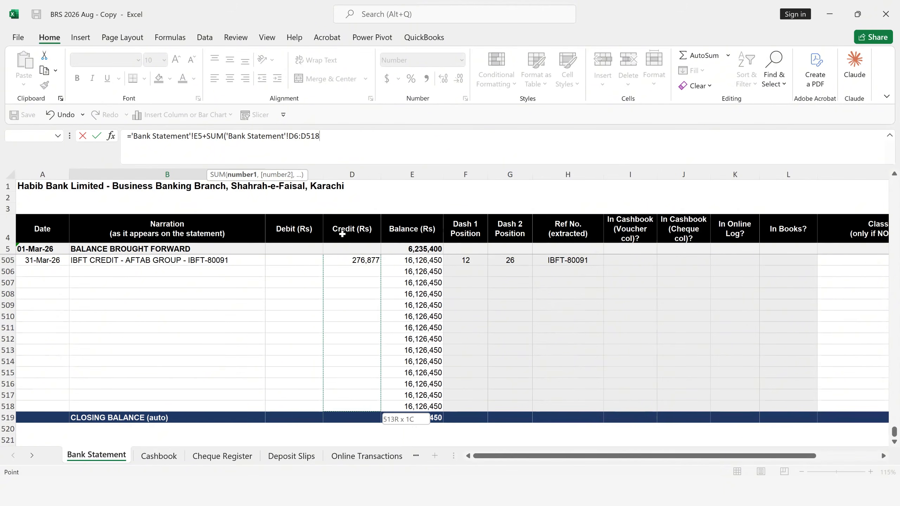
text())
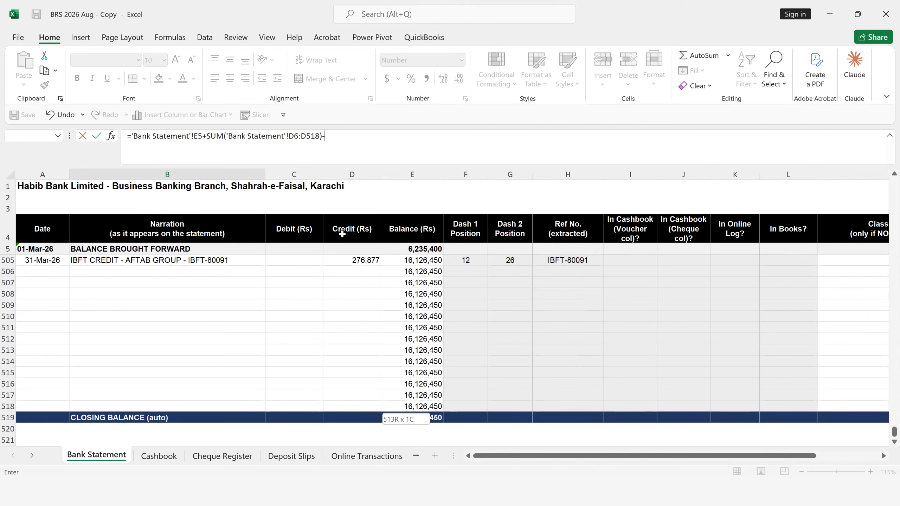
text(-sum)
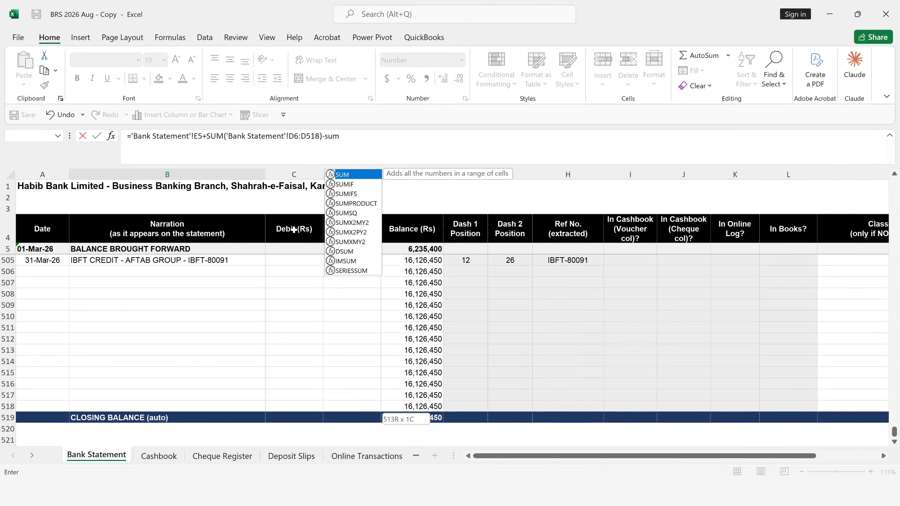
- Subtract the SUM of the Bank Statement debits, C6:C518, and complete the bank balance formula in B5
key(Tab)
click(294, 230)
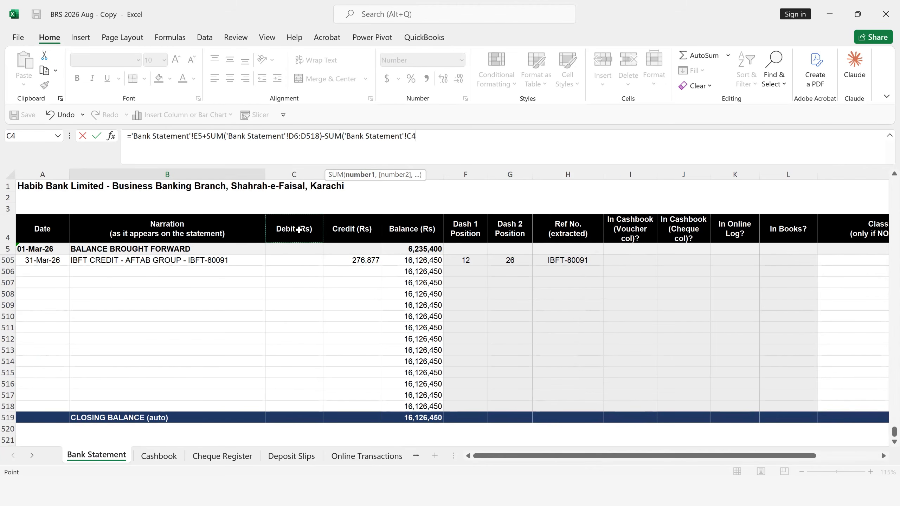
click(293, 246)
key(Down)
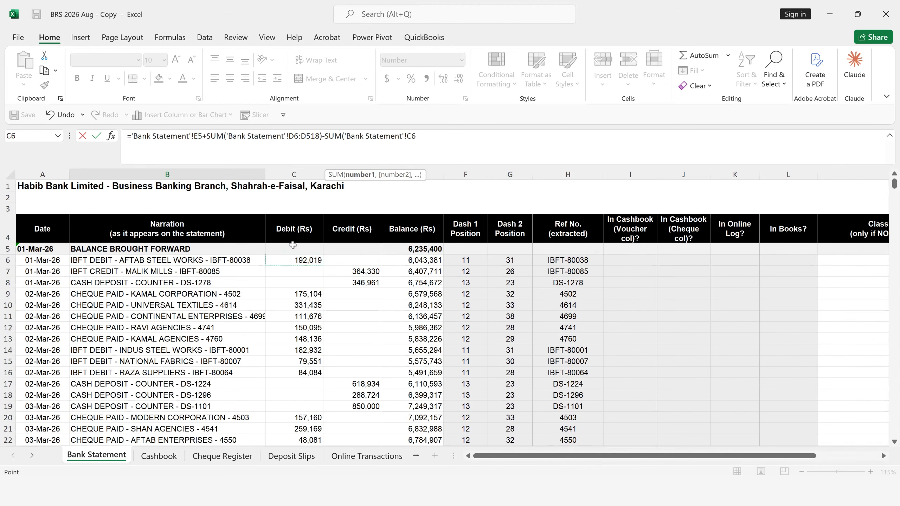
key(ctrl+shift+Down)
key(shift+Down)
key(shift+Down)
key(shift+Down)
key(shift+Down)
key(shift+Down)
key(shift+Down)
key(shift+Down)
key(shift+Down)
key(shift+Down)
key(shift+Down)
key(shift+Down)
key(shift+Down)
key(shift+Down)
key(shift+Down)
key(shift+Down)
key(shift+Down)
key(shift+Down)
key(shift+Down)
key(shift+Down)
key(shift+Down)
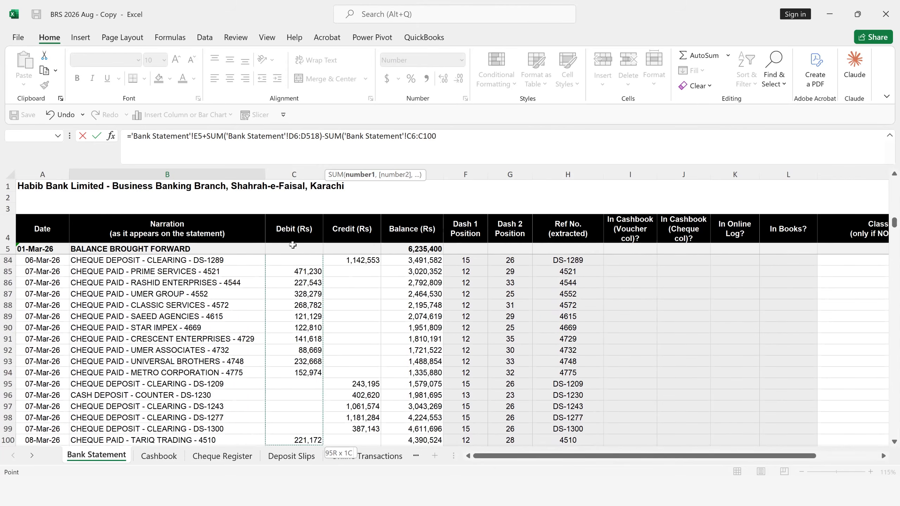
key(shift+Down)
key(shift+Down)
key(shift+Down)
key(shift+Down)
key(shift+Down)
key(shift+Down)
key(shift+Down)
key(shift+Down)
key(shift+Down)
key(shift+Down)
key(shift+Down)
key(shift+Down)
key(shift+Down)
key(shift+Down)
key(shift+Down)
key(shift+Down)
key(shift+Down)
key(shift+Down)
key(shift+Down)
key(shift+Down)
key(shift+Down)
key(shift+Down)
key(shift+Down)
key(shift+Down)
key(shift+Down)
key(shift+Down)
key(shift+Down)
key(shift+Down)
key(shift+Down)
key(shift+Down)
key(shift+Down)
key(shift+Down)
key(shift+Down)
key(shift+Down)
key(shift+Down)
key(shift+Down)
key(shift+Down)
key(shift+Down)
key(shift+Down)
key(shift+Down)
key(shift+Down)
key(shift+Down)
key(shift+Down)
key(shift+Down)
key(shift+Down)
key(shift+Down)
key(shift+Down)
key(shift+Down)
key(shift+Down)
key(shift+Down)
key(shift+Down)
key(shift+Down)
key(shift+Down)
key(shift+Down)
key(shift+Down)
key(shift+Down)
key(shift+Down)
key(shift+Down)
key(shift+Down)
key(shift+Down)
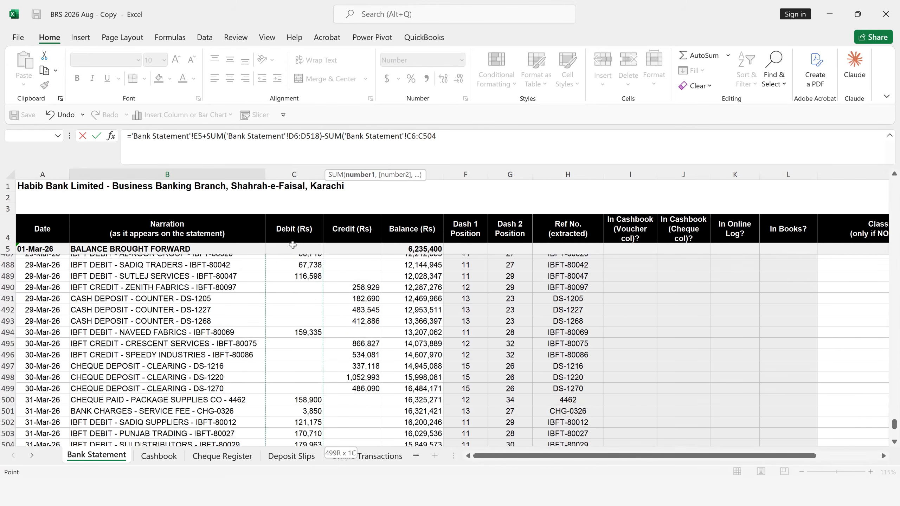
key(ctrl+shift+Down)
key(ctrl+shift+Up)
key(shift+Down)
key(shift+Down)
key(shift+Down)
key(shift+Down)
key(shift+Down)
key(shift+Down)
key(shift+Down)
key(shift+Down)
key(shift+Down)
key(shift+Down)
key(shift+Down)
key(shift+Down)
key(shift+Down)
key(shift+Down)
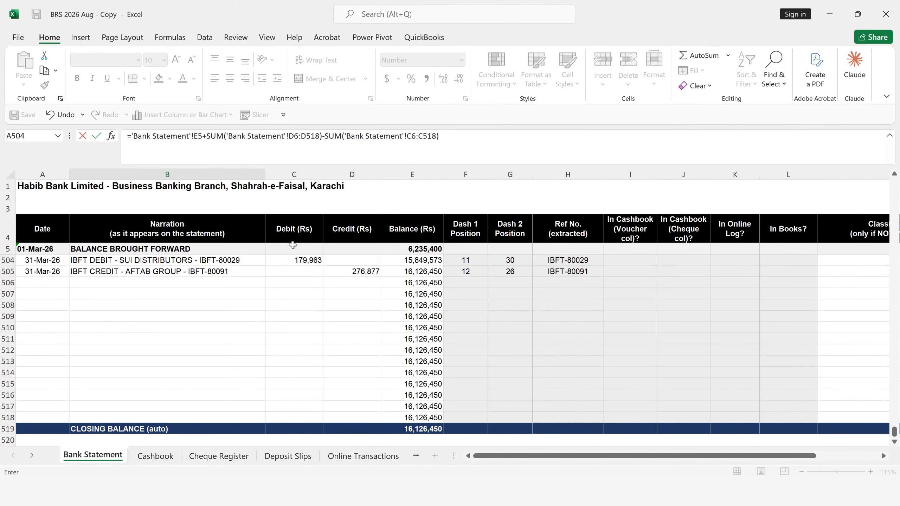
key(Return)
click(485, 237)
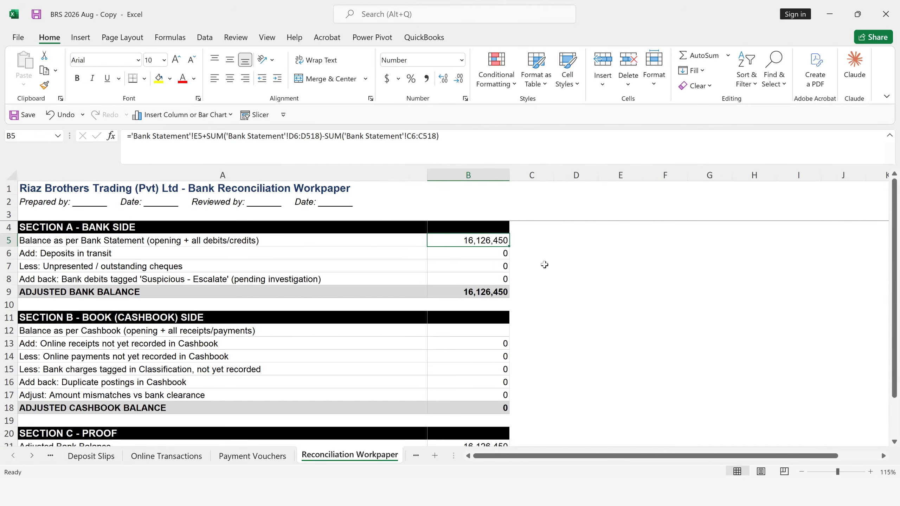
- Start the cashbook balance formula in B12 with a reference to the brought-forward balance in G5 of the Cashbook sheet
click(500, 331)
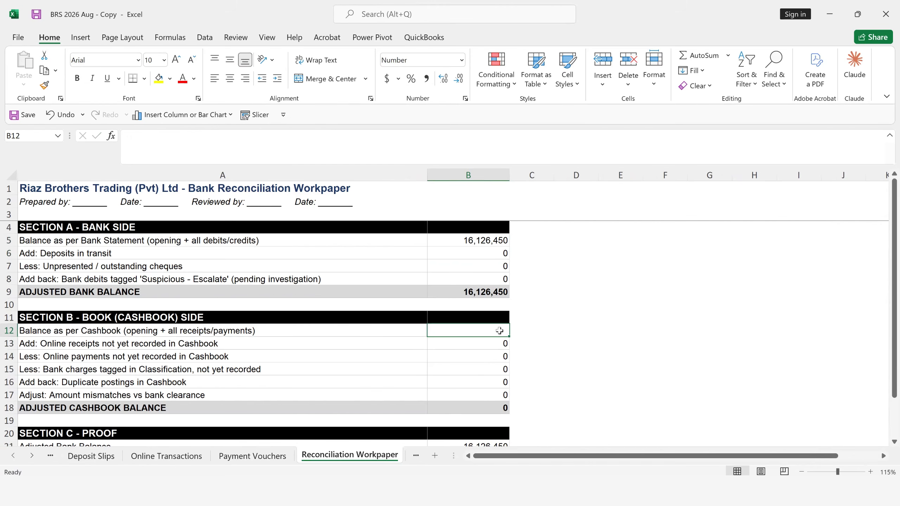
text(=)
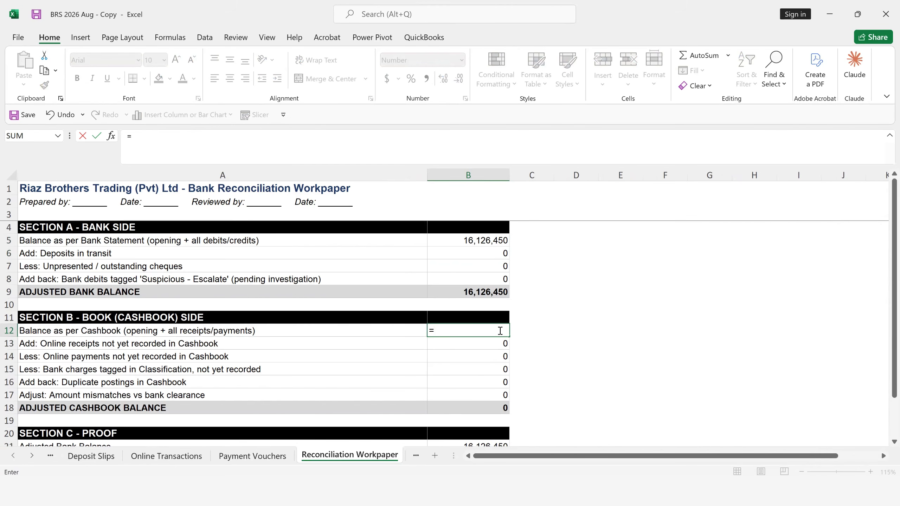
click(60, 457)
click(60, 457)
click(61, 457)
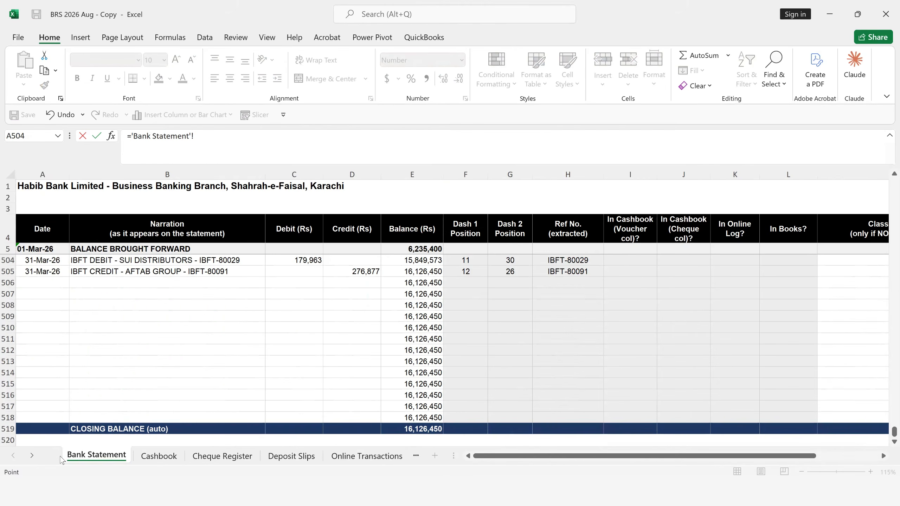
click(167, 460)
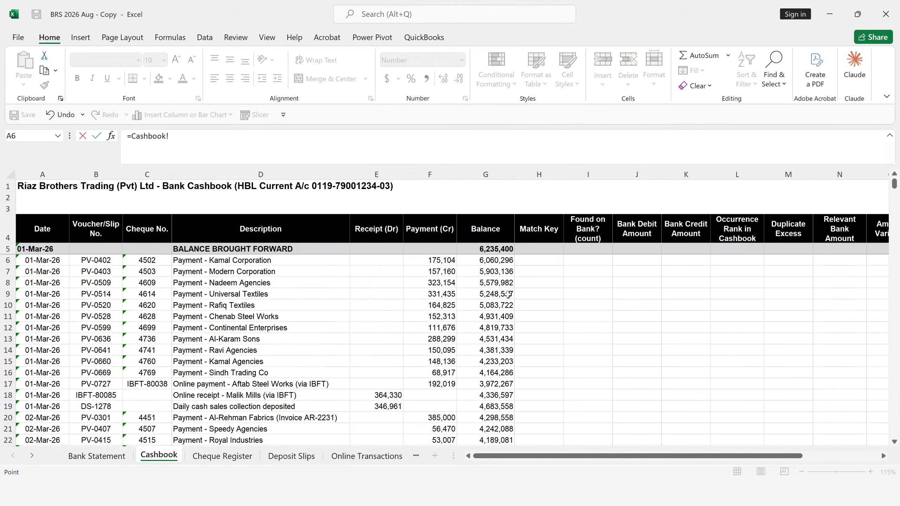
click(495, 250)
- Add the SUM of the Cashbook receipts, E6:E538, to the opening balance in the formula
text(+)
text(SUM()
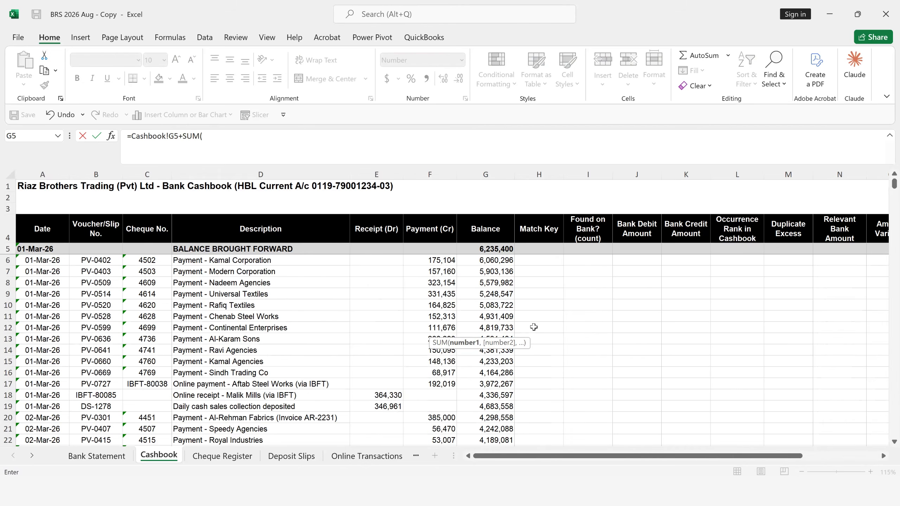
click(247, 143)
click(378, 260)
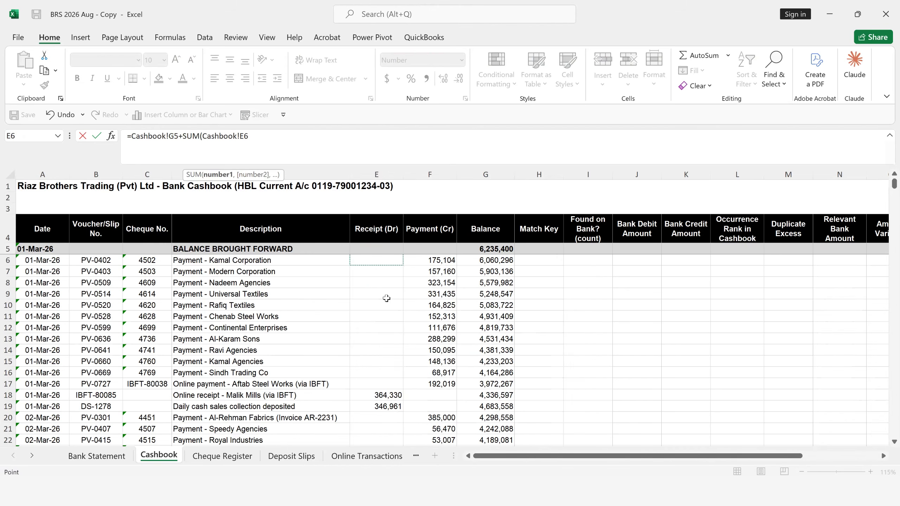
key(shift+Down)
key(shift+Down)
key(shift+Down)
key(shift+Down)
key(shift+Down)
key(shift+Down)
key(shift+Down)
key(shift+Down)
key(shift+Down)
key(shift+Down)
key(shift+Down)
key(shift+Down)
key(shift+Down)
key(shift+Down)
key(shift+Down)
key(shift+Down)
key(shift+Down)
key(shift+Down)
key(shift+Down)
key(shift+Down)
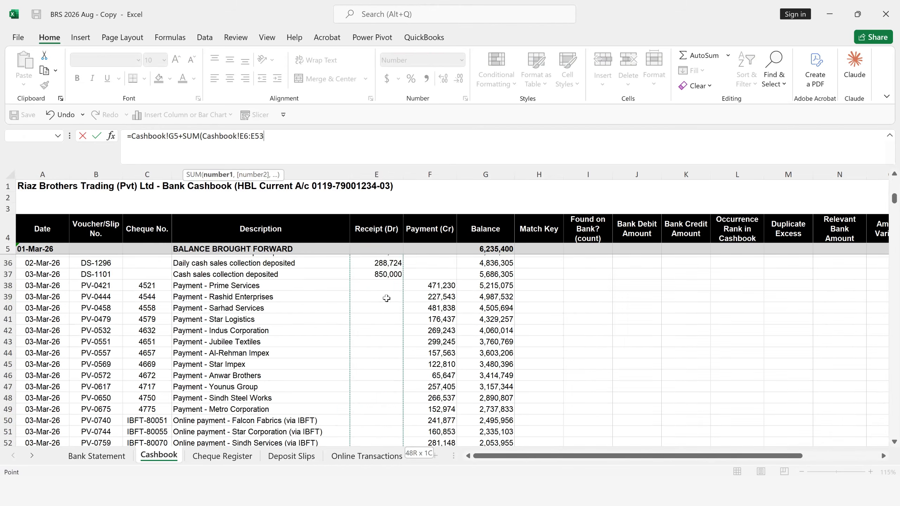
key(shift+Down)
key(shift+Down)
key(shift+Down)
key(shift+Down)
key(shift+Down)
key(shift+Down)
key(shift+Down)
key(shift+Down)
key(shift+Down)
key(shift+Down)
key(shift+Down)
key(shift+Down)
key(shift+Down)
key(shift+Down)
key(shift+Down)
key(shift+Down)
key(shift+Down)
key(shift+Down)
key(shift+Down)
key(shift+Down)
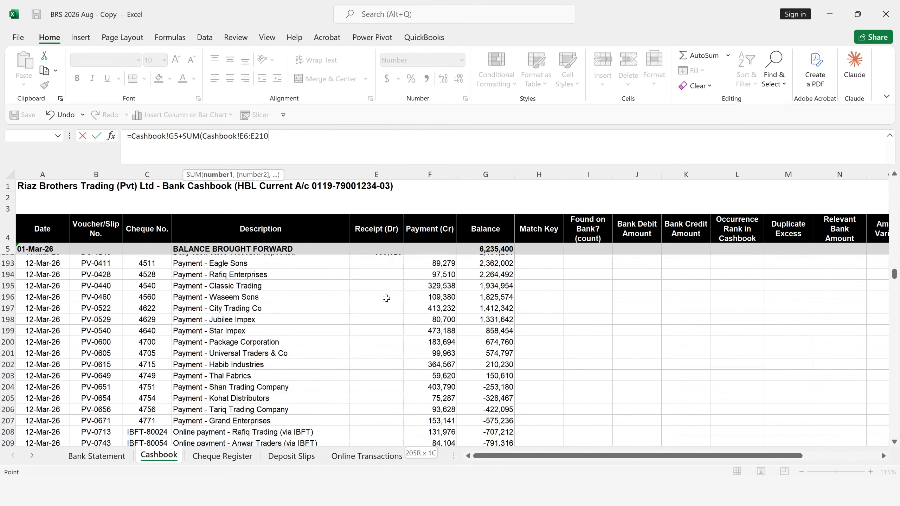
key(shift+Down)
key(shift+Down)
key(shift+Down)
key(shift+Down)
key(shift+Down)
key(shift+Down)
key(shift+Down)
key(shift+Down)
key(shift+Down)
key(shift+Down)
key(shift+Down)
key(shift+Down)
key(shift+Down)
key(shift+Down)
key(shift+Down)
key(shift+Down)
key(shift+Down)
key(shift+Down)
key(shift+Down)
key(shift+Down)
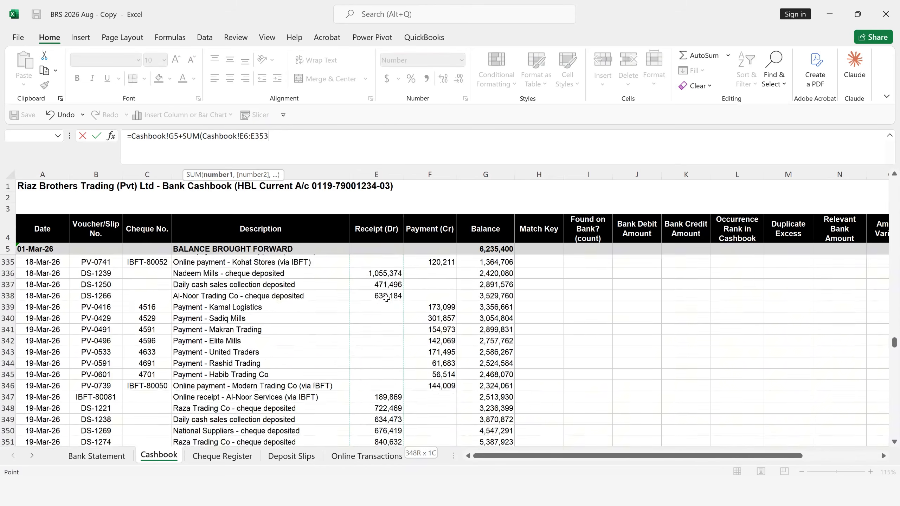
key(shift+Down)
key(shift+Down)
key(shift+Down)
key(shift+Down)
key(shift+Down)
key(shift+Down)
key(shift+Down)
key(shift+Down)
key(shift+Down)
key(shift+Down)
key(shift+Down)
key(shift+Down)
key(shift+Down)
key(shift+Down)
key(shift+Down)
key(shift+Down)
key(shift+Down)
key(shift+Down)
key(shift+Down)
key(shift+Down)
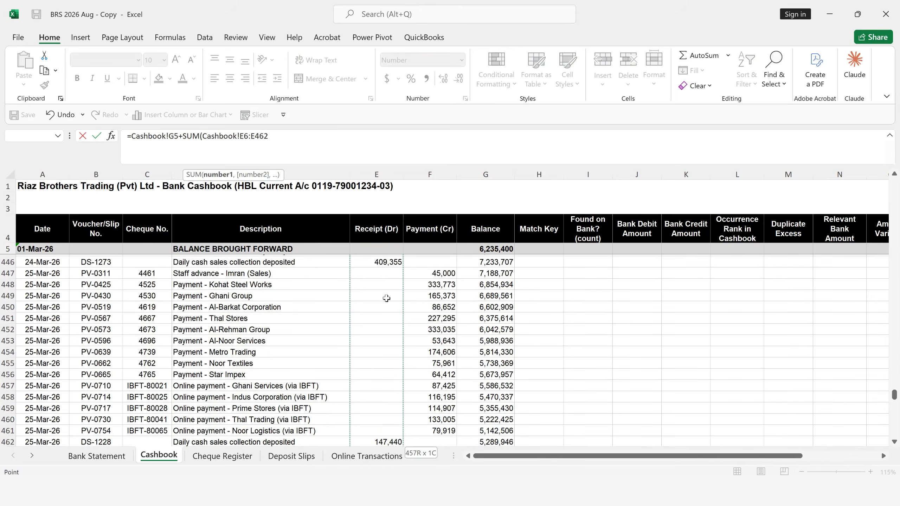
key(shift+Down)
key(shift+Down)
key(shift+Down)
key(shift+Down)
key(shift+Down)
key(shift+Down)
key(shift+Down)
key(shift+Down)
key(shift+Down)
key(shift+Down)
key(shift+Down)
key(shift+Down)
key(shift+Down)
key(shift+Down)
key(shift+Down)
key(shift+Down)
key(shift+Down)
key(shift+Down)
key(shift+Down)
key(shift+Down)
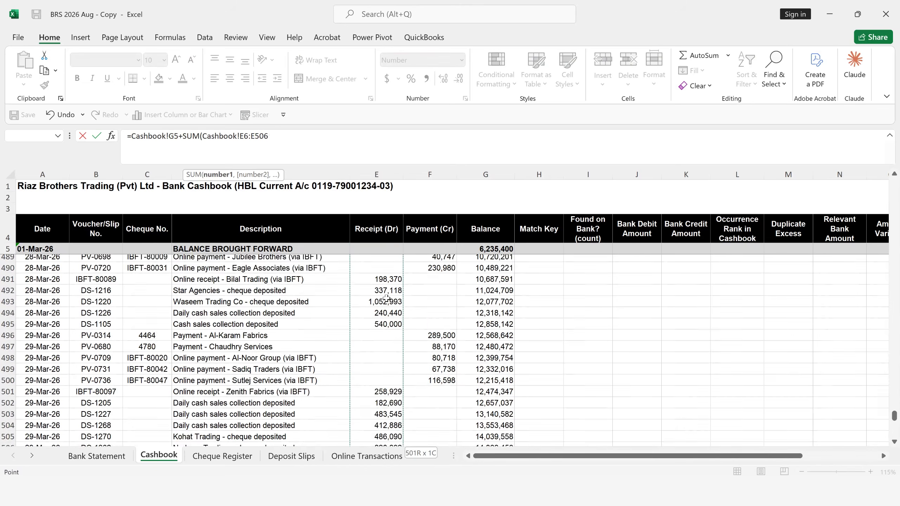
key(shift+Down)
key(shift+Down)
key(shift+Down)
key(shift+Down)
key(shift+Down)
key(shift+Down)
key(shift+Down)
key(shift+Down)
key(shift+Down)
key(shift+Down)
key(shift+Down)
key(shift+Down)
key(shift+Down)
key(ctrl+shift+Down)
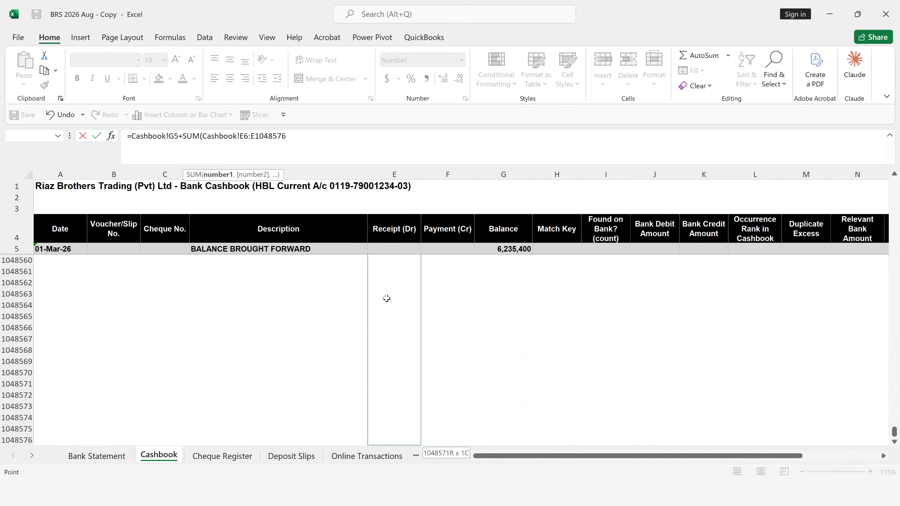
key(ctrl+shift+Up)
key(shift+Down)
key(shift+Down)
key(shift+Down)
key(shift+Down)
key(shift+Down)
key(shift+Down)
key(shift+Down)
key(shift+Down)
key(shift+Down)
key(shift+Down)
key(shift+Down)
key(shift+Down)
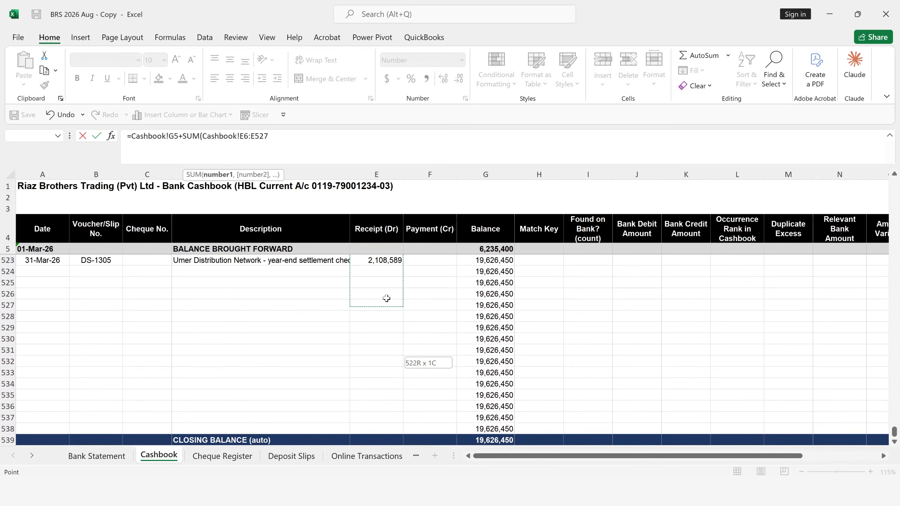
key(shift+Down)
key(shift+Down)
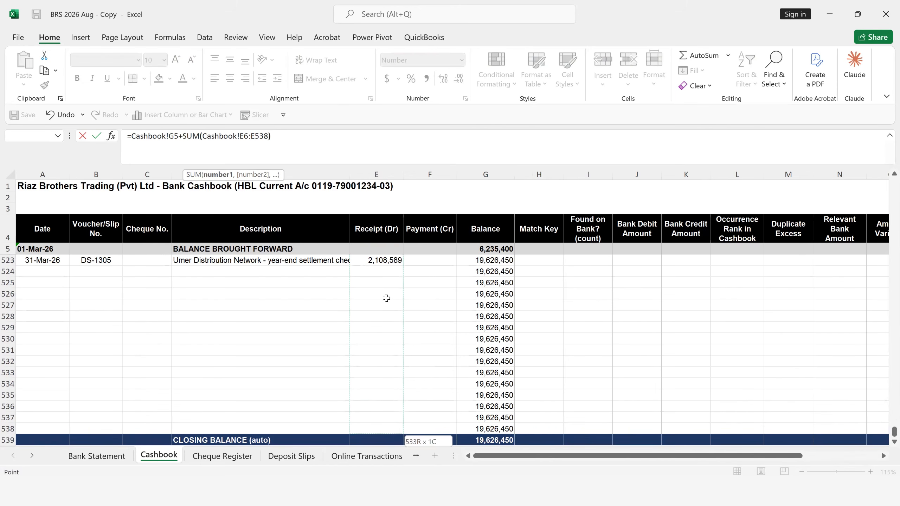
- Subtract the SUM of the Cashbook payments, F6:F538, and complete the cashbook balance formula in B12
text(-SUM()
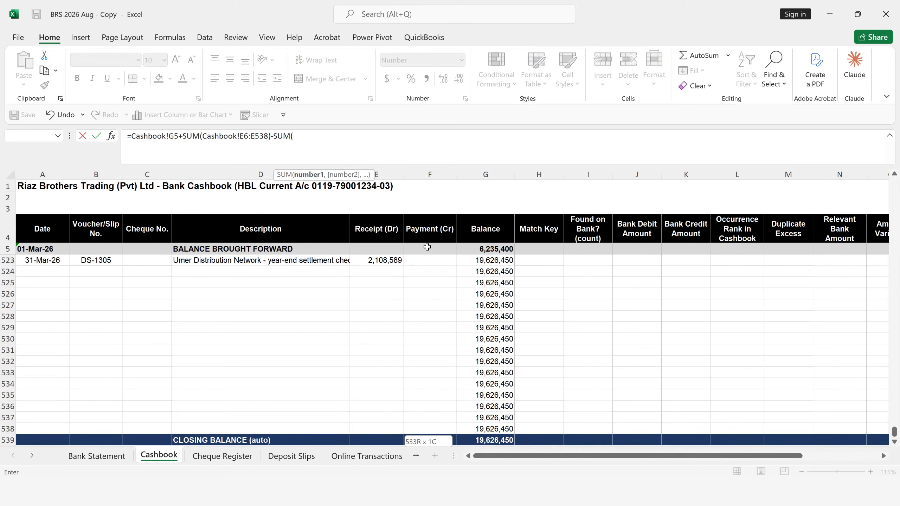
click(427, 235)
key(Down)
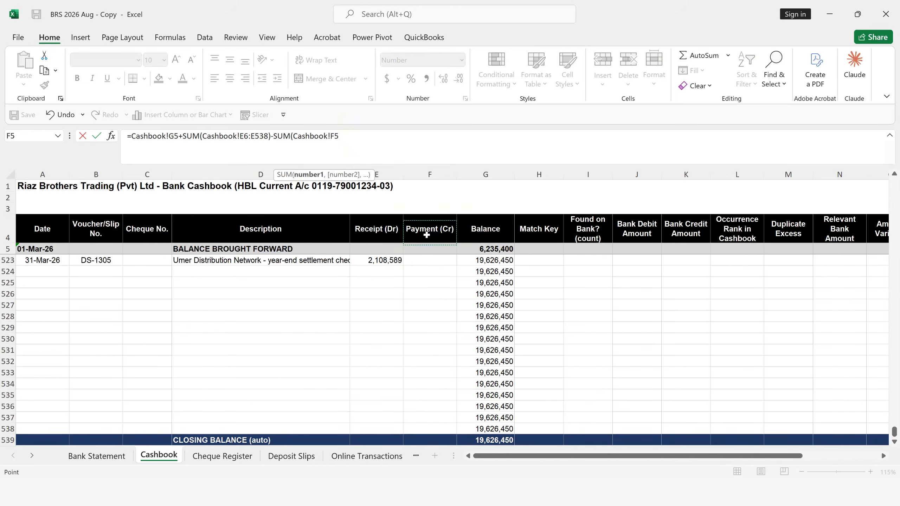
key(Down)
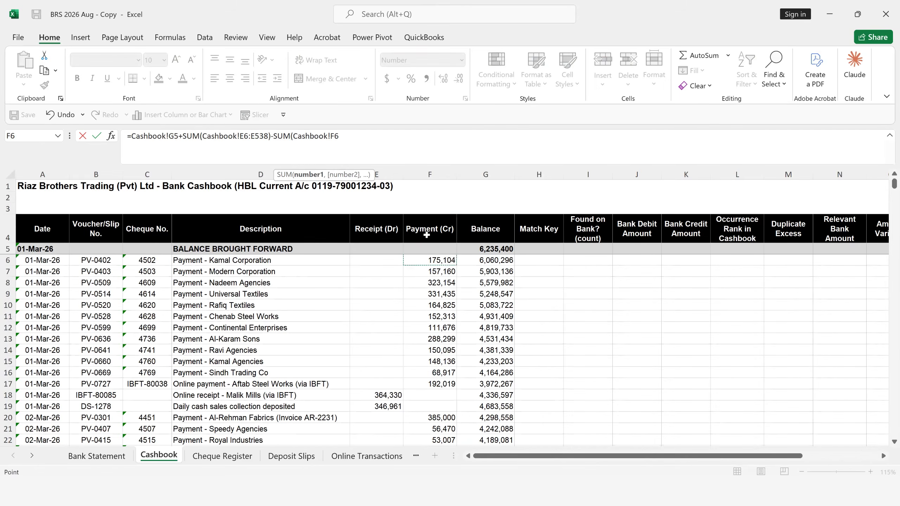
key(ctrl+shift+Down)
key(ctrl+shift+Down)
key(ctrl+shift+Down)
key(ctrl+shift+Down)
key(ctrl+shift+Down)
key(ctrl+shift+Down)
key(ctrl+shift+Down)
key(ctrl+shift+Down)
key(ctrl+shift+Down)
key(ctrl+shift+Down)
key(ctrl+shift+Down)
key(ctrl+shift+Down)
key(ctrl+shift+Down)
key(ctrl+shift+Down)
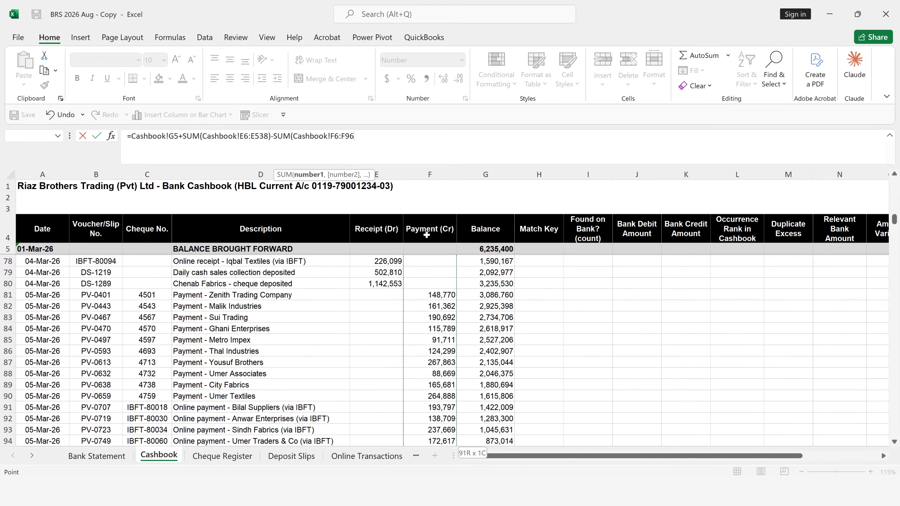
key(ctrl+shift+Down)
key(ctrl+shift+Down)
key(ctrl+shift+Down)
key(ctrl+shift+Down)
key(ctrl+shift+Down)
key(ctrl+shift+Down)
key(ctrl+shift+Down)
key(ctrl+shift+Down)
key(ctrl+shift+Down)
key(ctrl+shift+Down)
key(ctrl+shift+Down)
key(ctrl+shift+Down)
key(ctrl+shift+Down)
key(ctrl+shift+Down)
key(ctrl+shift+Down)
key(ctrl+shift+Down)
key(ctrl+shift+Down)
key(ctrl+shift+Down)
key(ctrl+shift+Down)
key(ctrl+shift+Down)
key(ctrl+shift+Down)
key(ctrl+shift+Down)
key(ctrl+shift+Down)
key(ctrl+shift+Down)
key(ctrl+shift+Down)
key(ctrl+shift+Down)
key(ctrl+shift+Down)
key(ctrl+shift+Down)
key(ctrl+shift+Down)
key(ctrl+shift+Down)
key(ctrl+shift+Down)
key(ctrl+shift+Down)
key(ctrl+shift+Down)
key(ctrl+shift+Down)
key(ctrl+shift+Down)
key(ctrl+shift+Down)
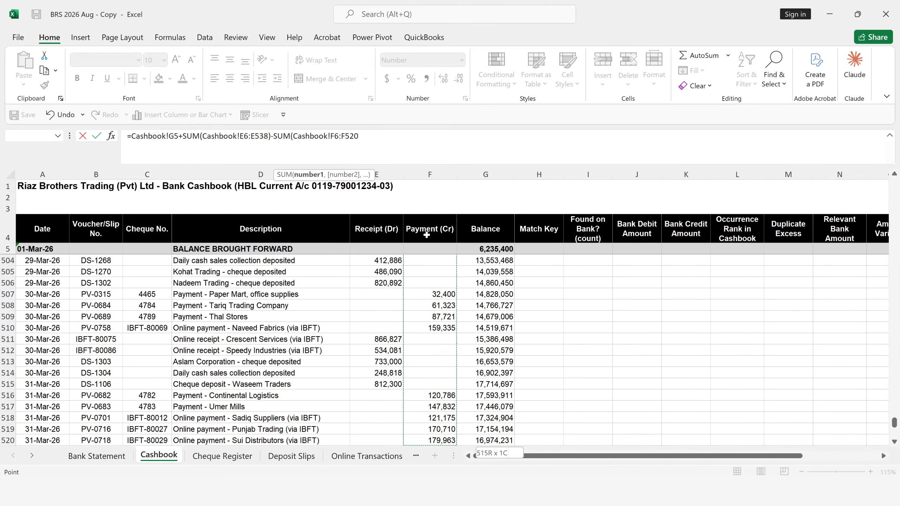
key(ctrl+shift+Down)
key(ctrl+shift+Up)
key(shift+Down)
key(shift+Down)
key(shift+Down)
key(shift+Down)
key(shift+Down)
key(shift+Down)
key(shift+Down)
key(shift+Down)
key(shift+Down)
key(shift+Down)
key(shift+Down)
key(shift+Down)
key(shift+Down)
key(shift+Down)
key(shift+Down)
key(shift+Down)
key(shift+Down)
key(shift+Down)
key(shift+Down)
key(shift+Up)
key(Return)
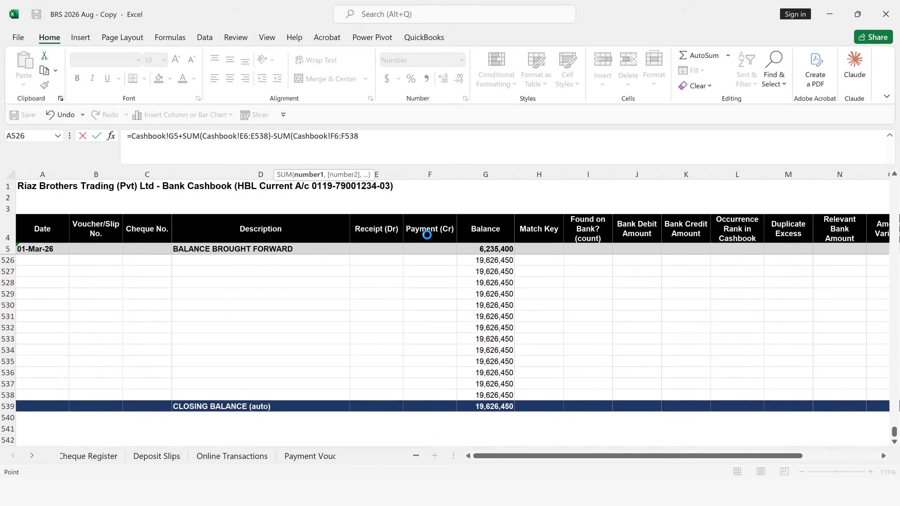
key(Return)
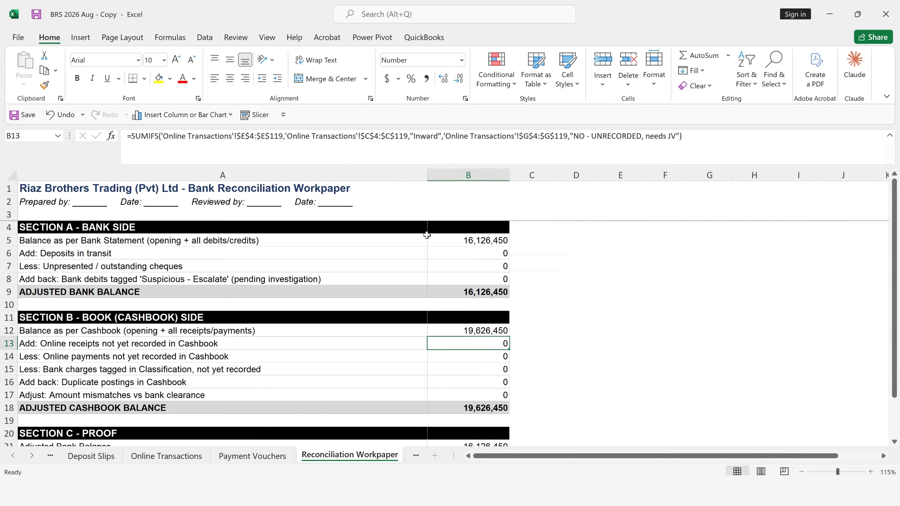
- Review the Reconciliation Workpaper from the bank statement balance in B5 down to the difference in B23
key(Up)
key(Up)
key(Up)
key(Up)
key(Up)
key(Up)
key(Up)
key(Up)
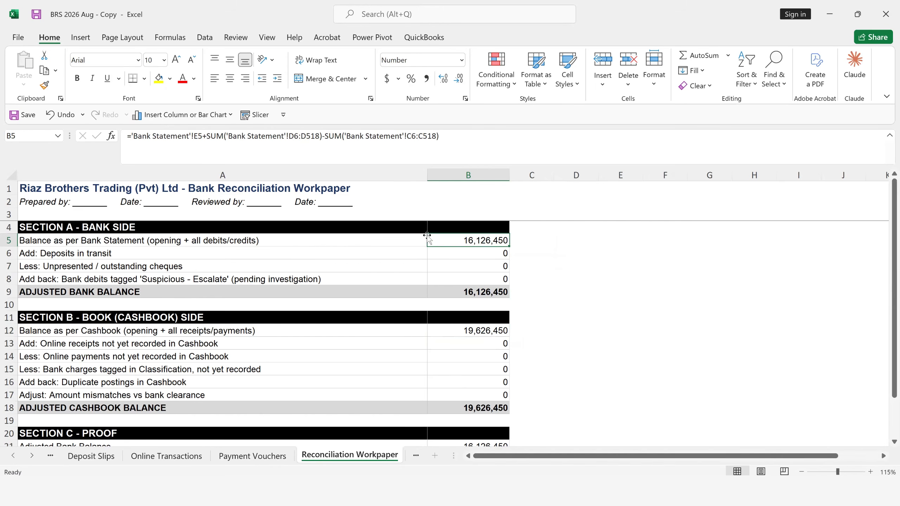
key(Down)
key(Down)
key(Down)
key(Down)
key(Down)
key(Down)
key(Down)
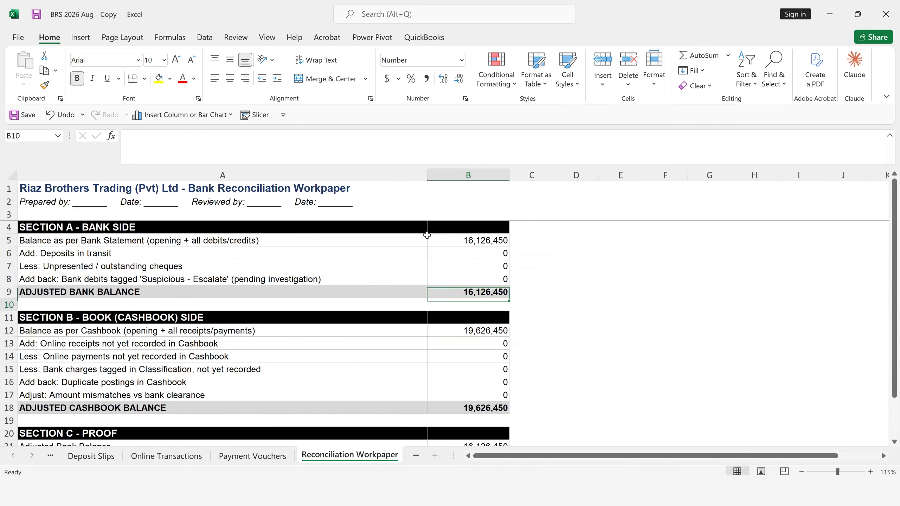
key(Down)
key(Down)
key(Down)
key(Down)
key(Down)
key(Down)
key(Down)
key(Down)
key(Down)
key(Down)
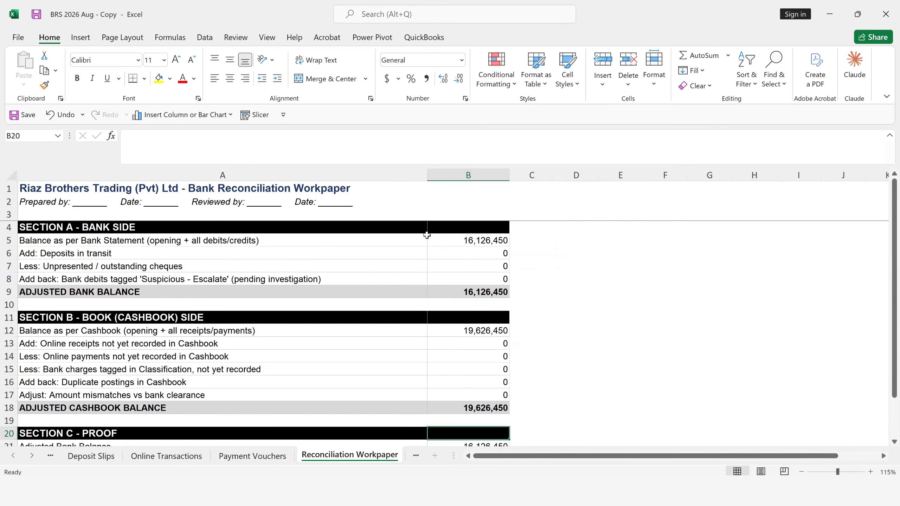
key(Down)
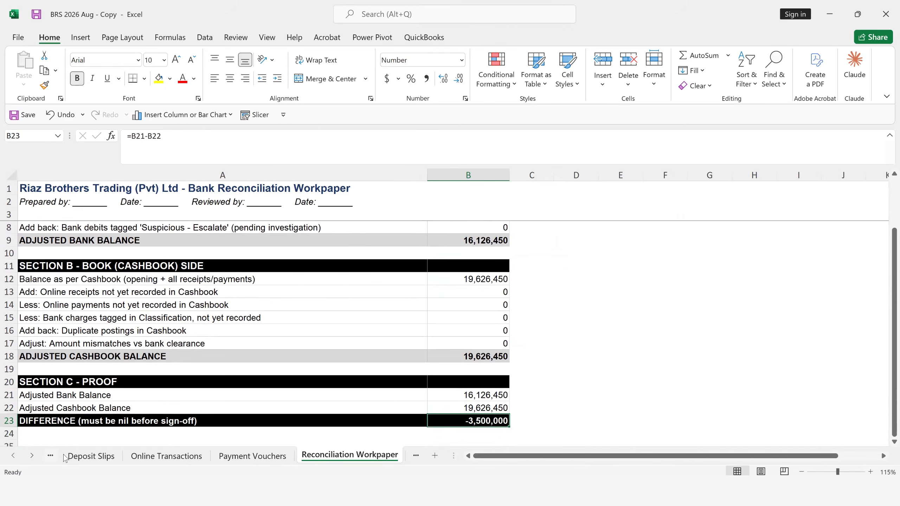
- Examine the last transactions on the Bank Statement sheet and return to its first entry in row 6
key(ctrl+Page_Up)
key(ctrl+Page_Up)
key(ctrl+Page_Up)
key(ctrl+Page_Up)
key(ctrl+Page_Up)
key(ctrl+Page_Up)
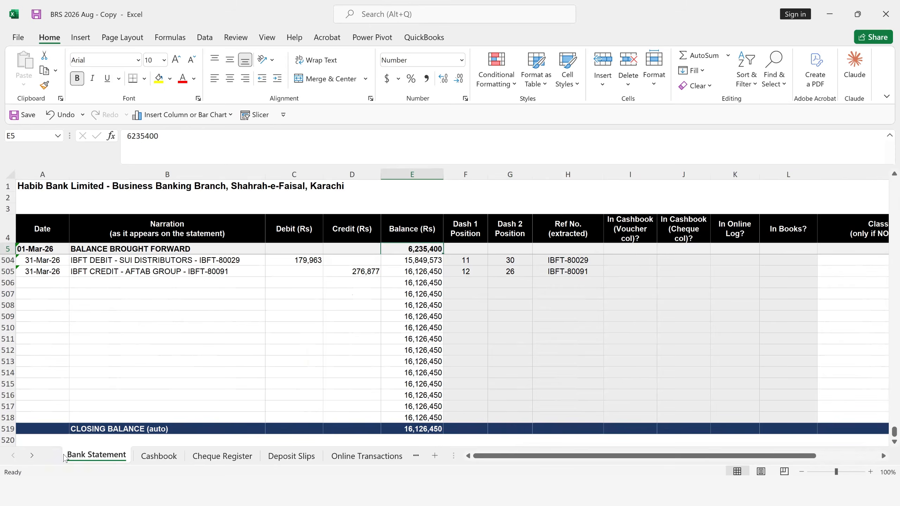
scroll(259, 340, up, 3)
click(172, 316)
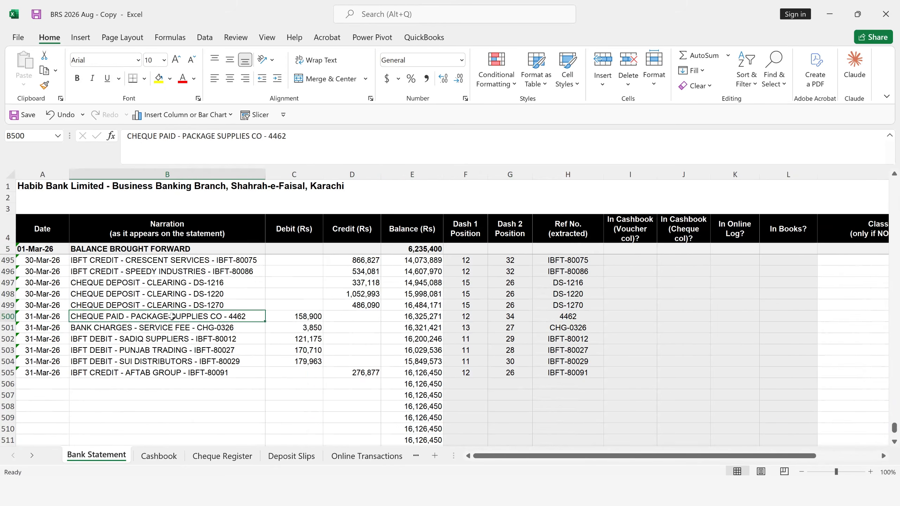
click(159, 456)
key(ctrl+Page_Up)
key(Up)
key(ctrl+Up)
key(Down)
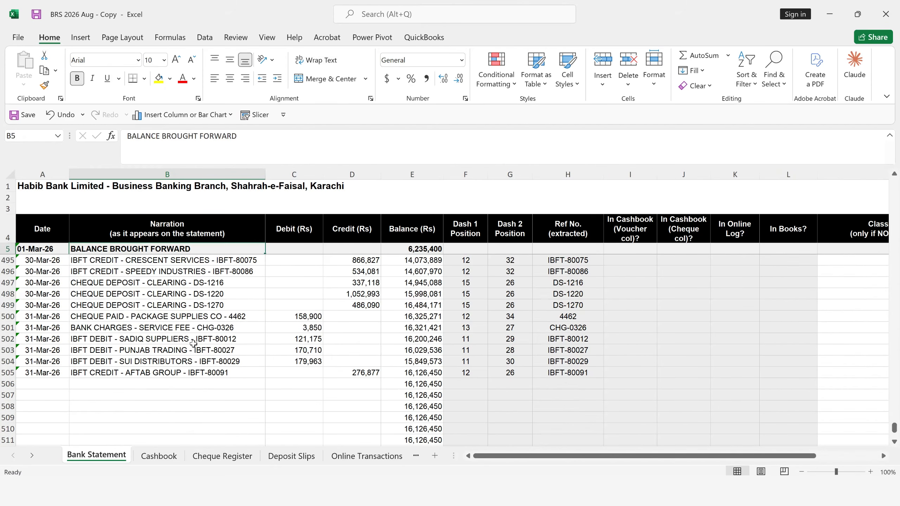
key(Down)
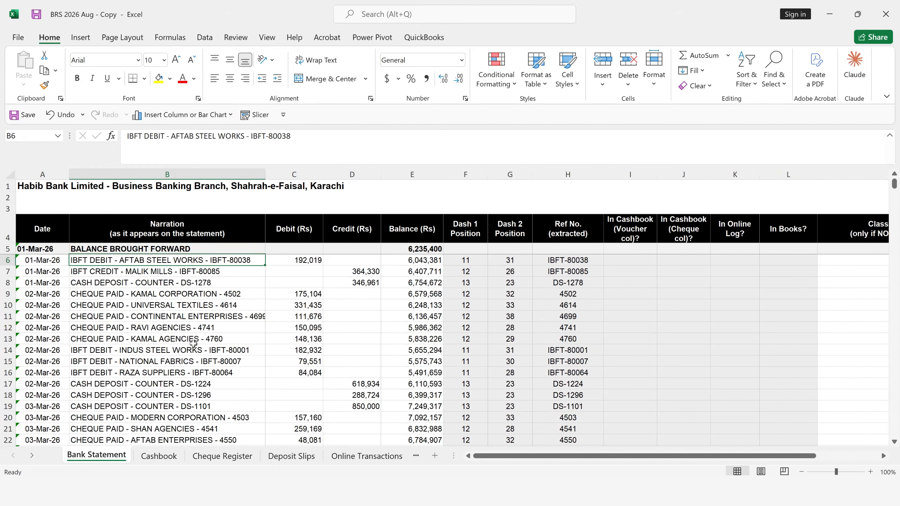
- Examine the Bank Statement's date, narration, debit, credit and balance columns, including the running balance formula in E6
key(Left)
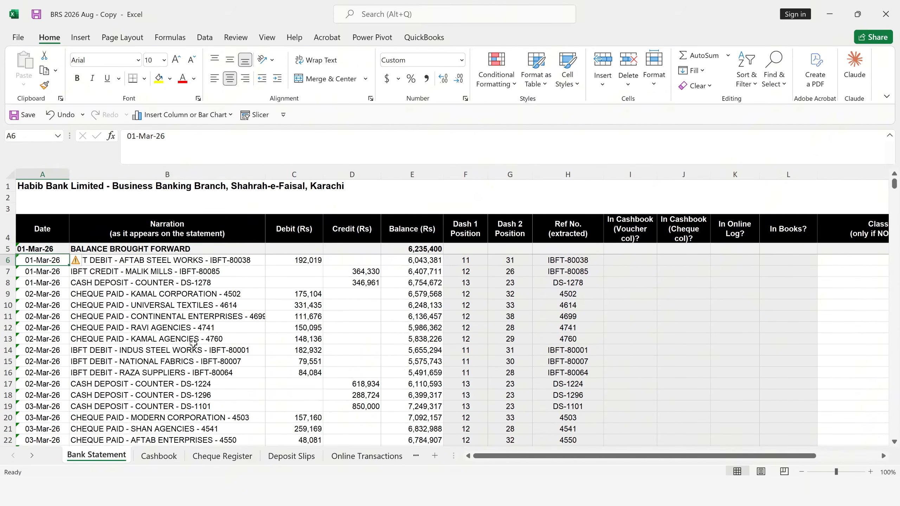
key(Right)
key(Right)
key(Right)
key(Right)
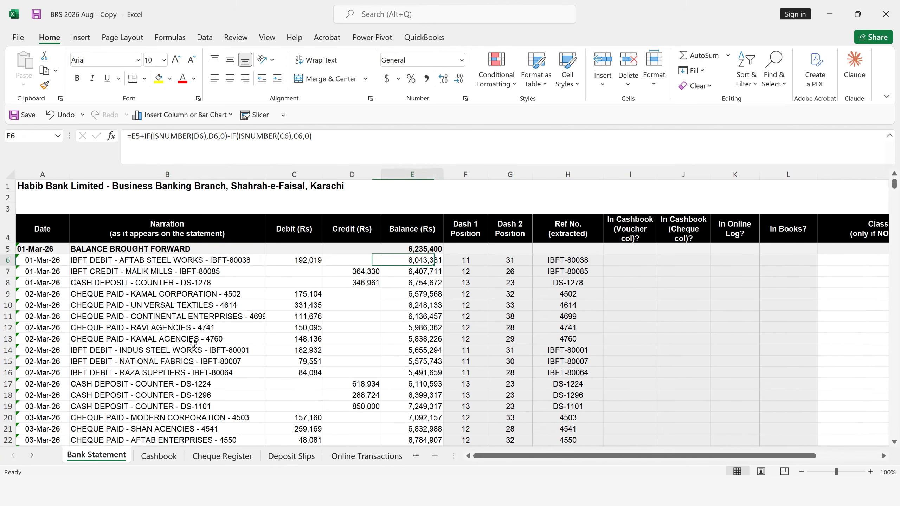
key(Left)
key(Left)
key(Left)
key(Left)
key(Up)
key(Up)
key(shift+Right)
key(shift+Right)
key(shift+Right)
key(shift+Right)
key(ctrl+shift+Down)
key(Up)
key(Down)
key(Down)
key(Down)
key(Down)
key(Down)
key(Up)
key(Up)
key(Right)
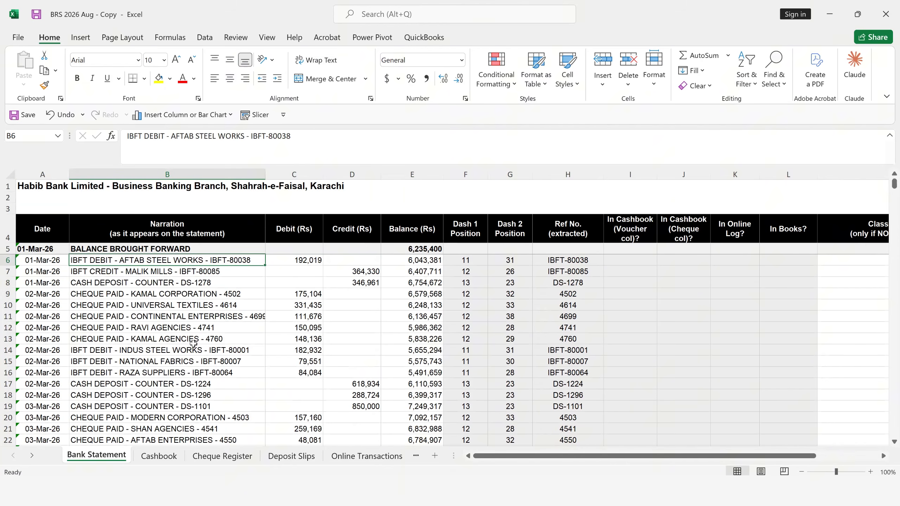
- Compare the narration formats of the online transfer, cash deposit and cheque entries in B6:B9
key(Up)
key(Down)
key(Left)
key(Right)
key(Down)
key(Down)
key(Up)
key(Up)
key(Down)
key(Down)
key(Down)
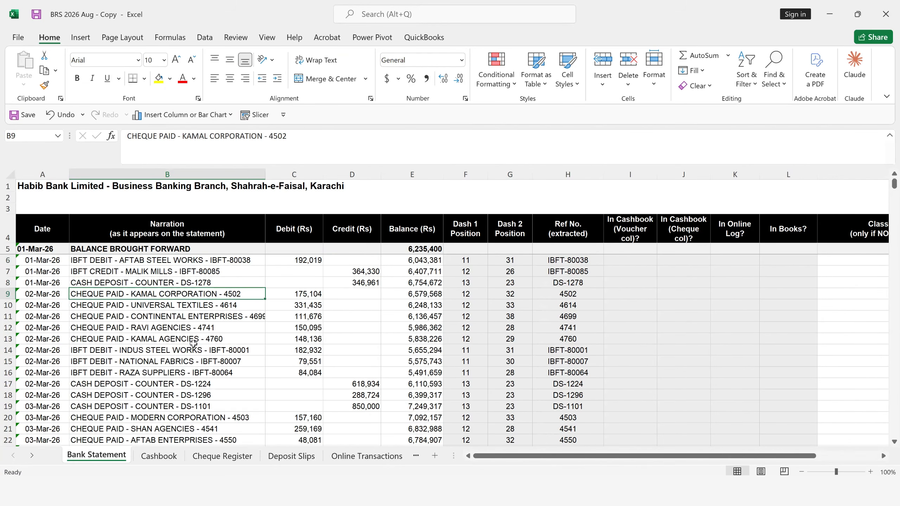
- Inspect the Dash 1 Position, Dash 2 Position and Ref No. helper columns and the FIND formula in F6
key(Right)
key(Right)
key(Right)
key(Right)
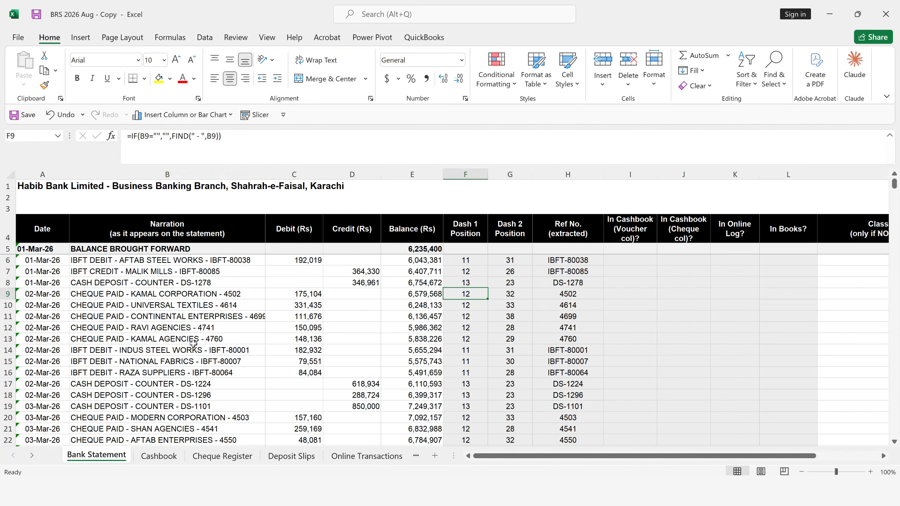
key(Up)
key(Up)
key(Up)
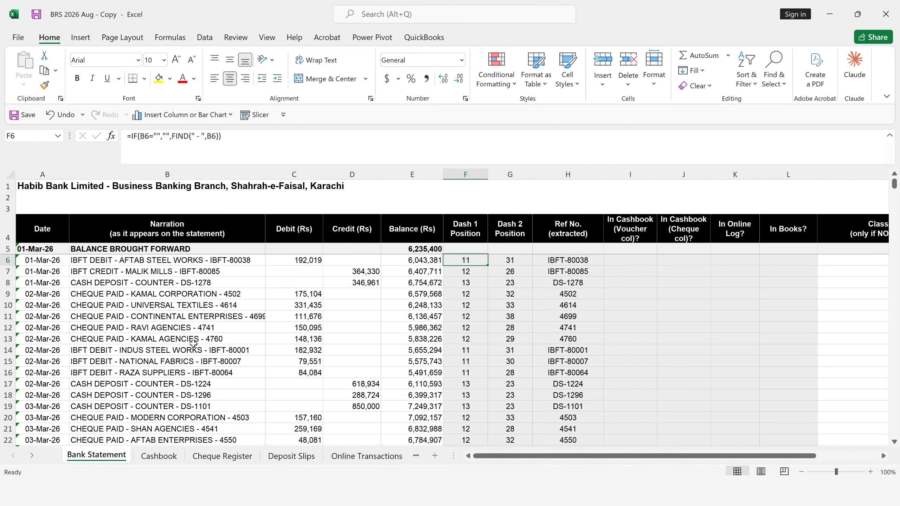
key(Up)
key(Up)
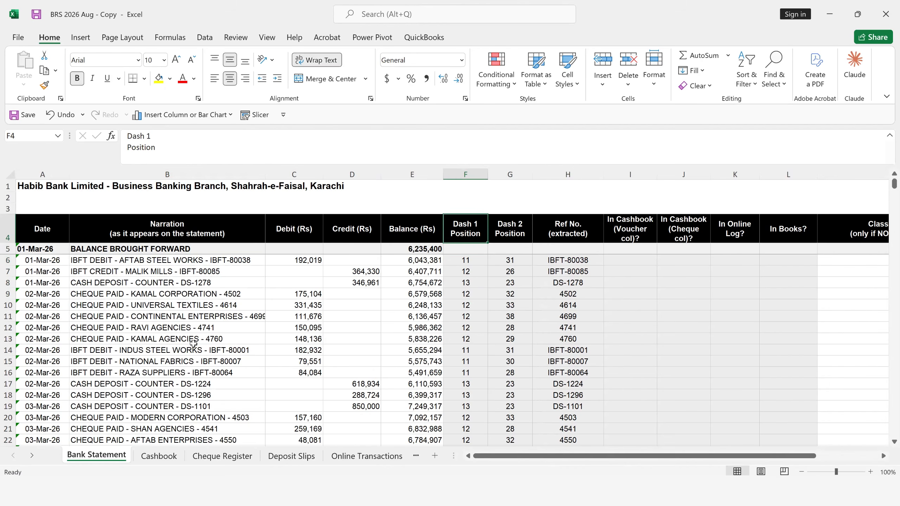
key(Right)
key(Right)
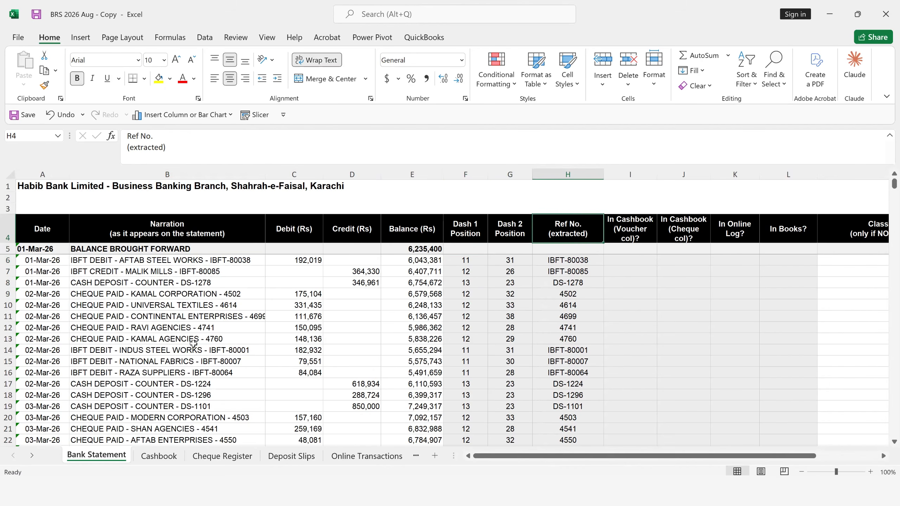
key(Left)
key(Left)
key(Down)
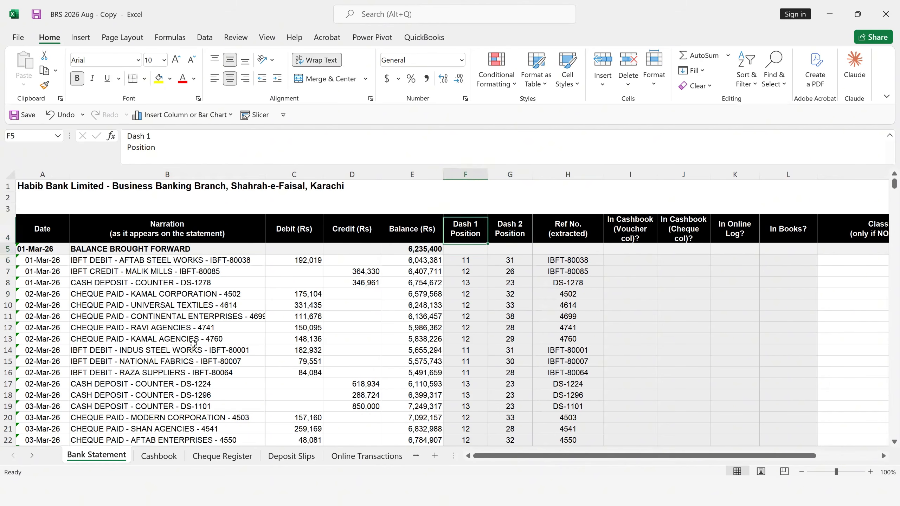
key(Down)
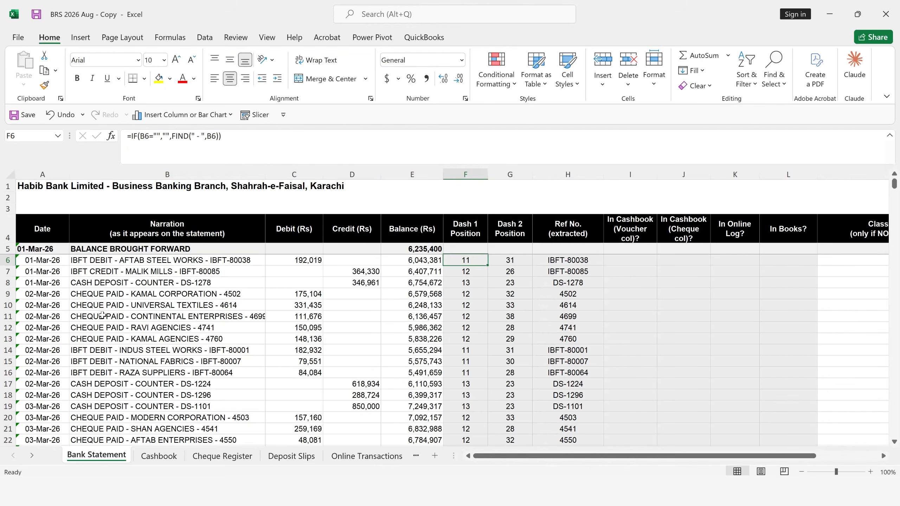
- Compare the narration in B6 with the FIND formula in F6 that locates its first dash
click(115, 261)
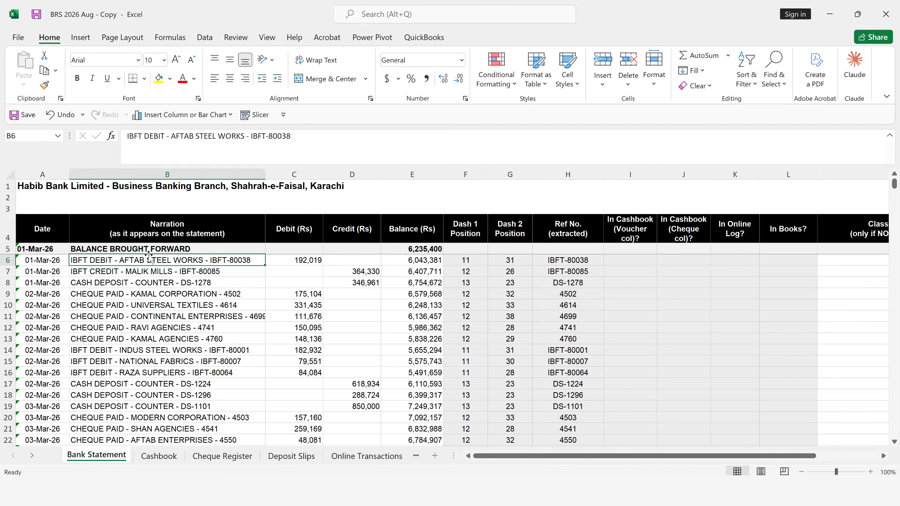
click(464, 260)
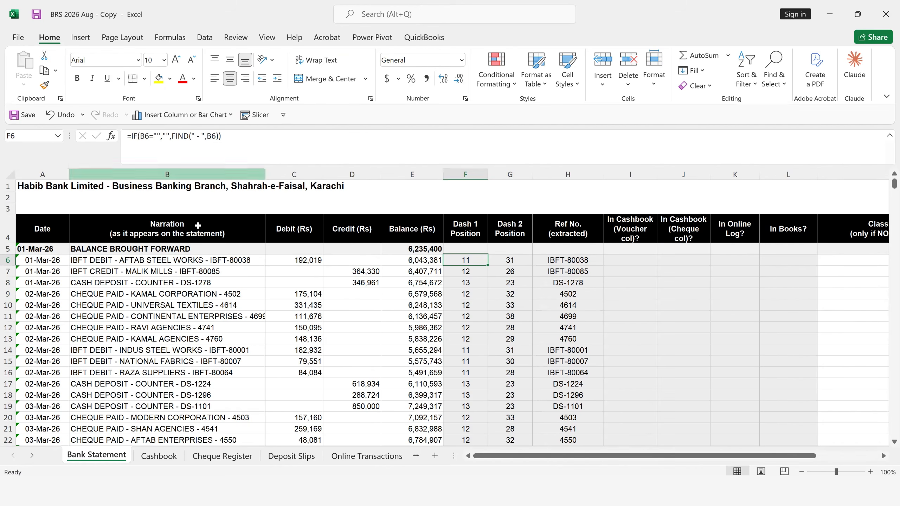
click(187, 262)
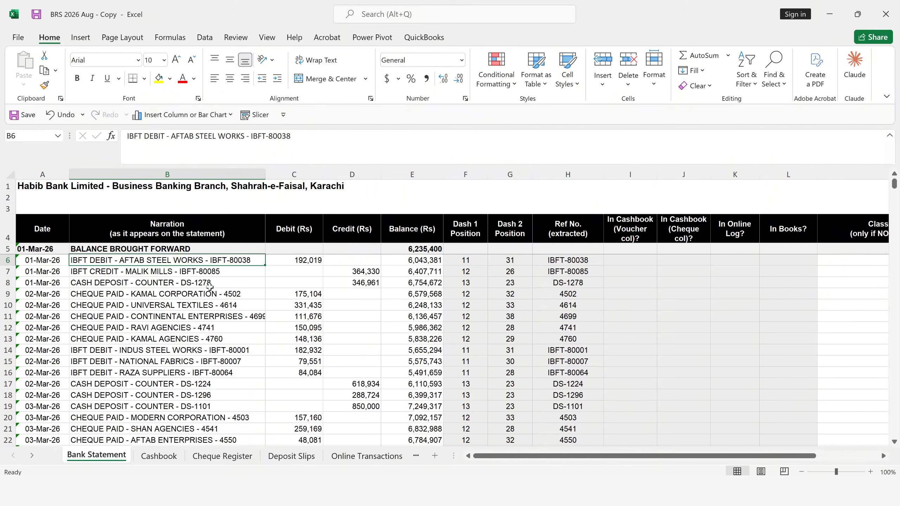
key(Right)
key(Right)
key(Right)
key(Right)
key(Right)
key(Right)
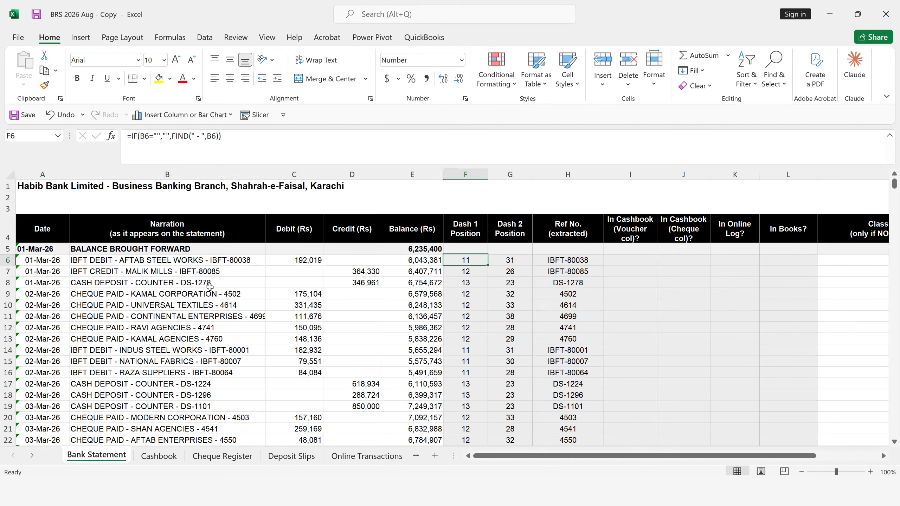
key(Left)
key(Left)
key(Left)
key(Left)
key(Left)
key(Left)
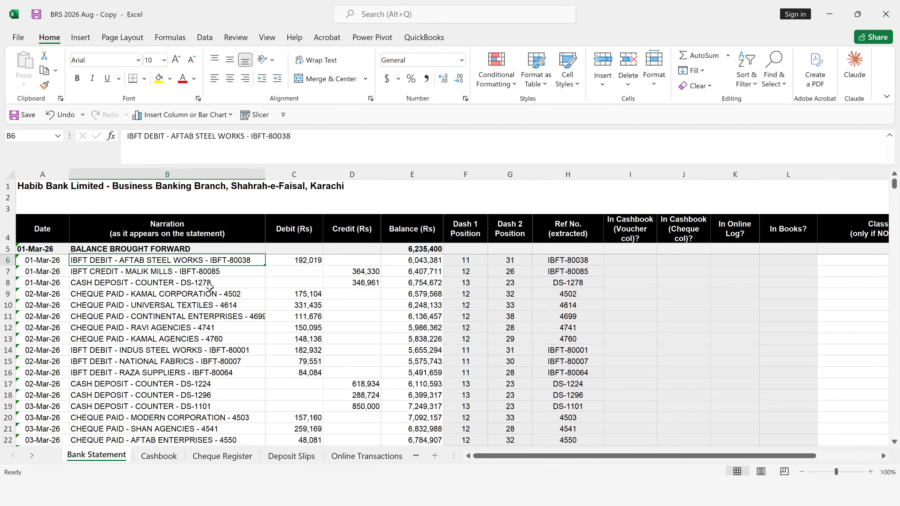
- Inspect the second-dash FIND formula in G6 and the MID formula in H6 that extracts the reference number
key(Right)
key(Right)
key(Right)
key(Right)
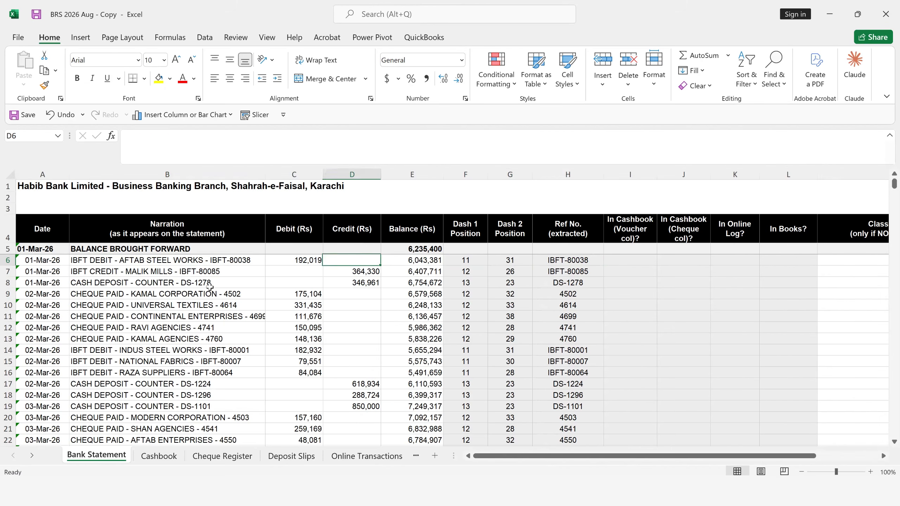
key(Right)
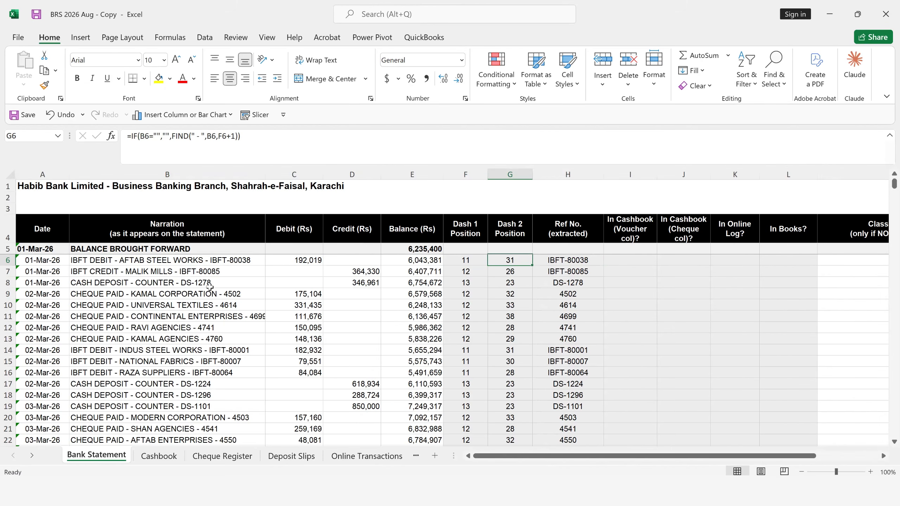
key(Right)
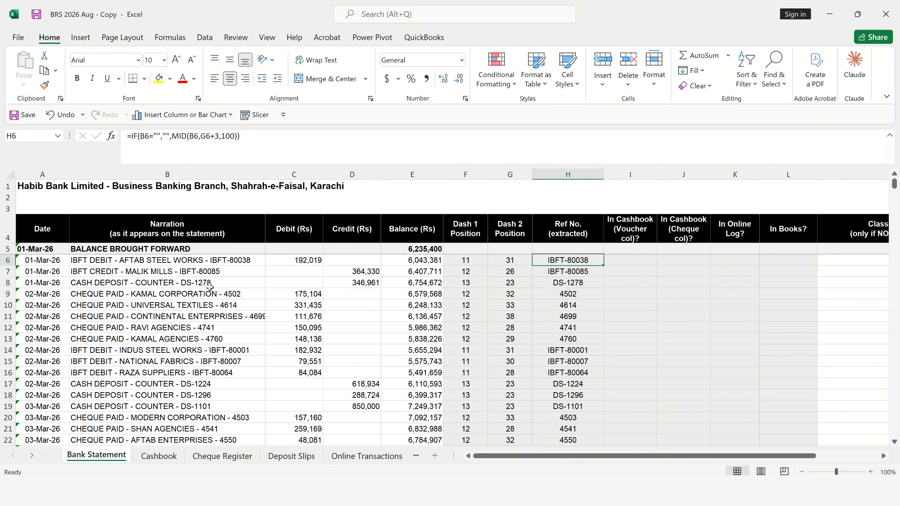
key(Right)
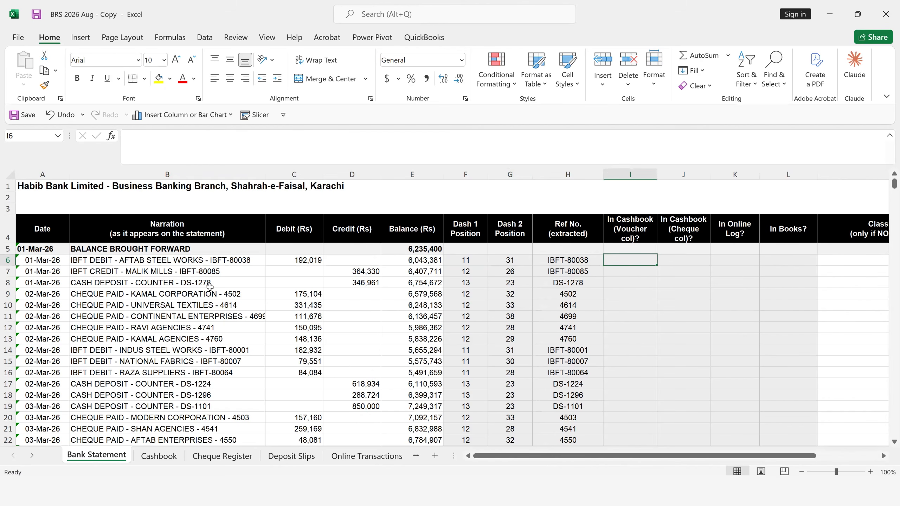
key(Up)
key(Up)
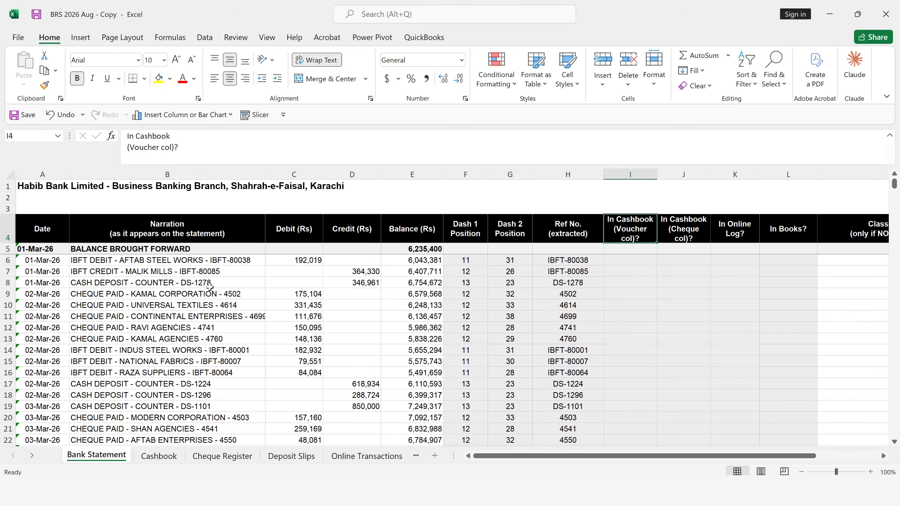
key(Left)
key(Down)
key(Down)
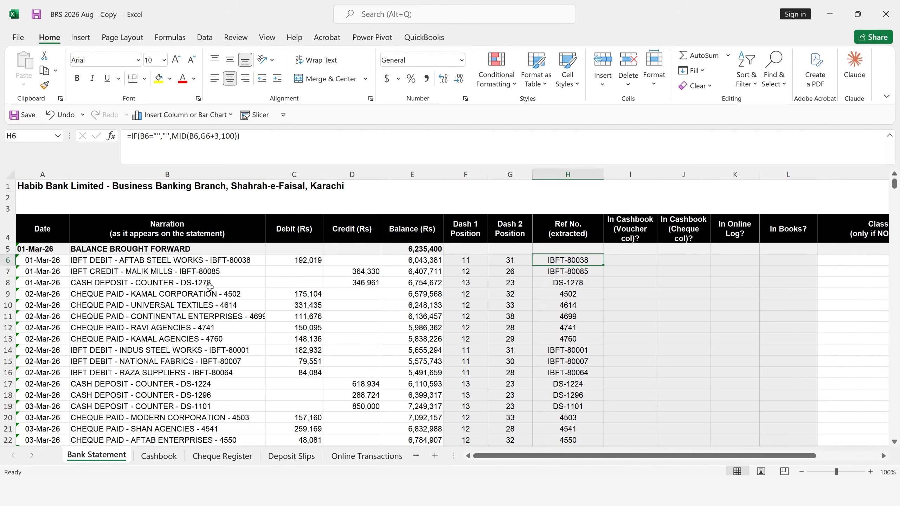
- Fill the extracted Ref No. column with yellow, from H6 down to the end of the column
key(Left)
key(Left)
key(Left)
key(Left)
key(Left)
key(Left)
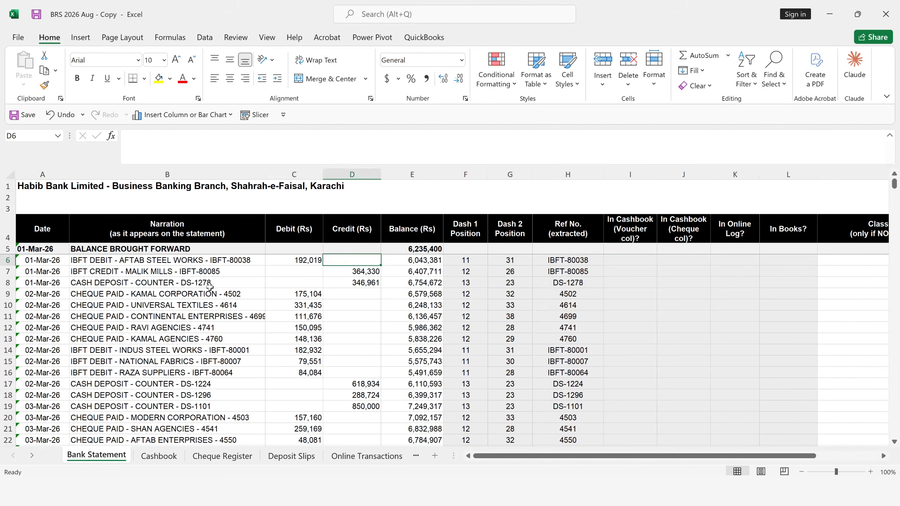
key(Right)
key(Right)
key(Right)
key(Right)
key(Right)
key(Right)
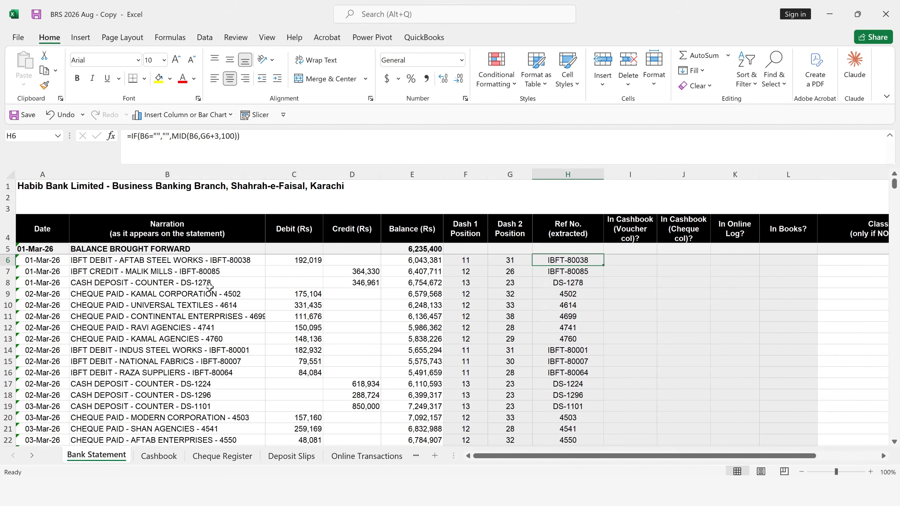
key(ctrl+shift+Down)
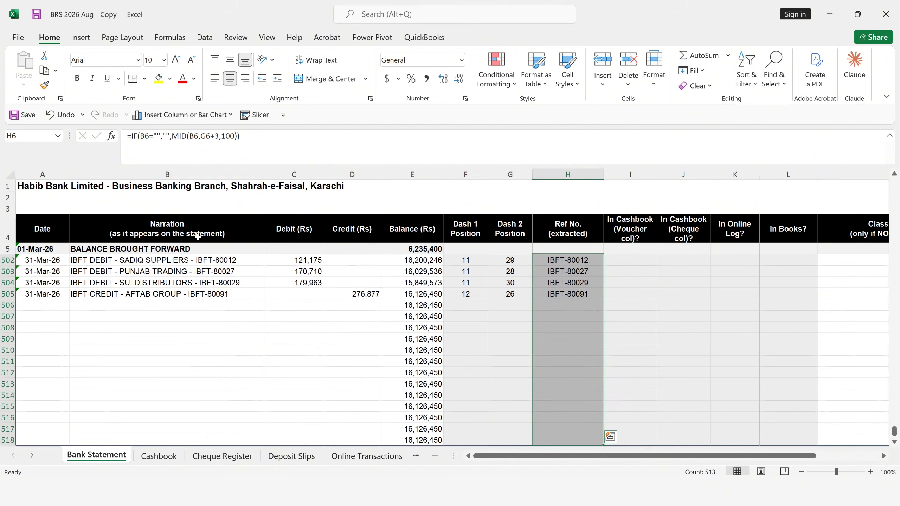
click(161, 78)
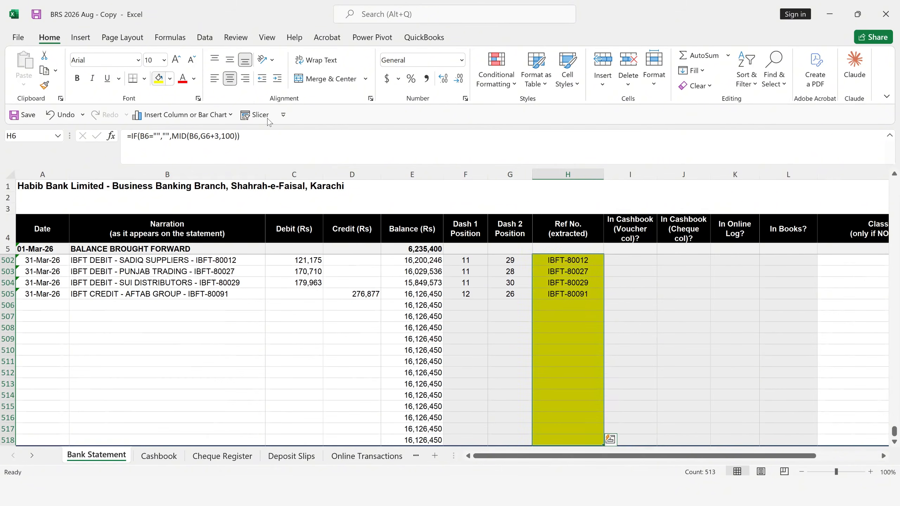
key(Down)
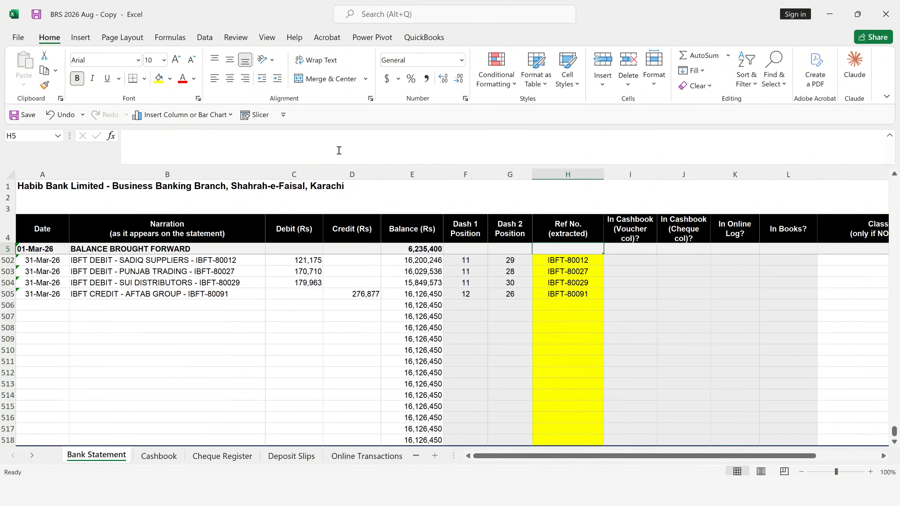
key(Up)
- Review the check cells I6:K6 and trace the narrations in rows 6 to 8 across to their extracted reference numbers
key(Right)
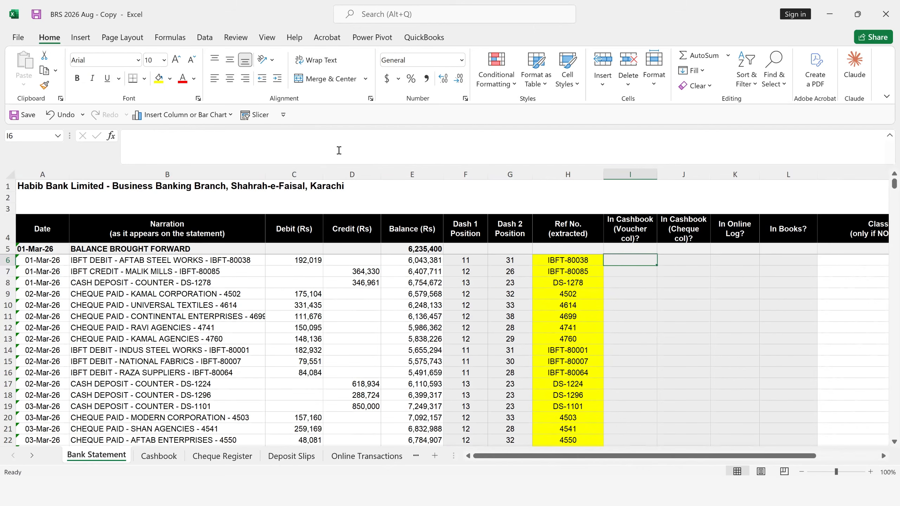
key(shift+Right)
key(shift+Right)
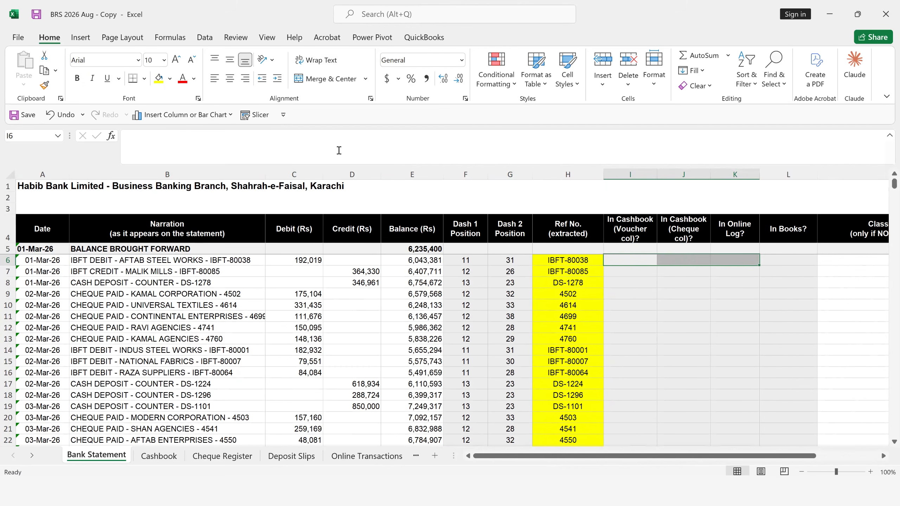
key(Left)
key(Left)
key(Left)
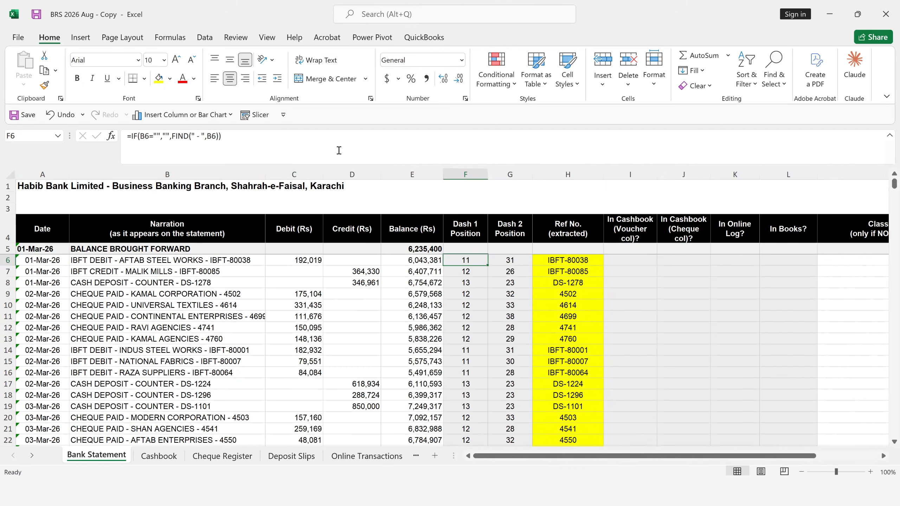
key(Left)
key(Left)
key(Left)
key(Left)
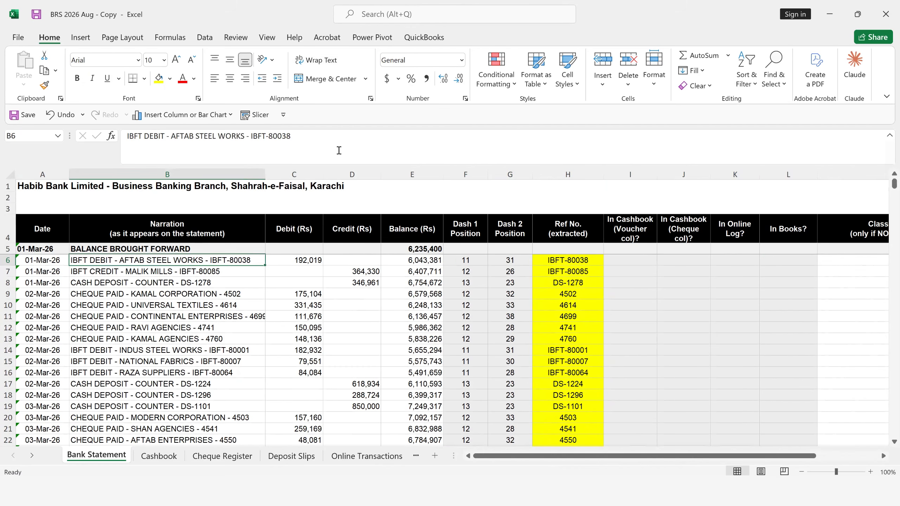
key(Down)
key(Up)
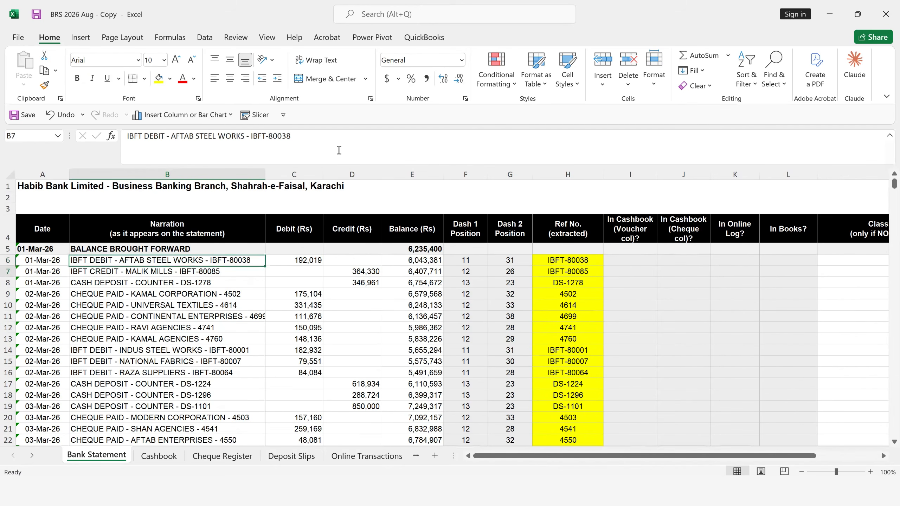
key(Down)
key(Down)
key(Right)
key(Right)
key(Right)
key(Right)
key(Right)
key(Right)
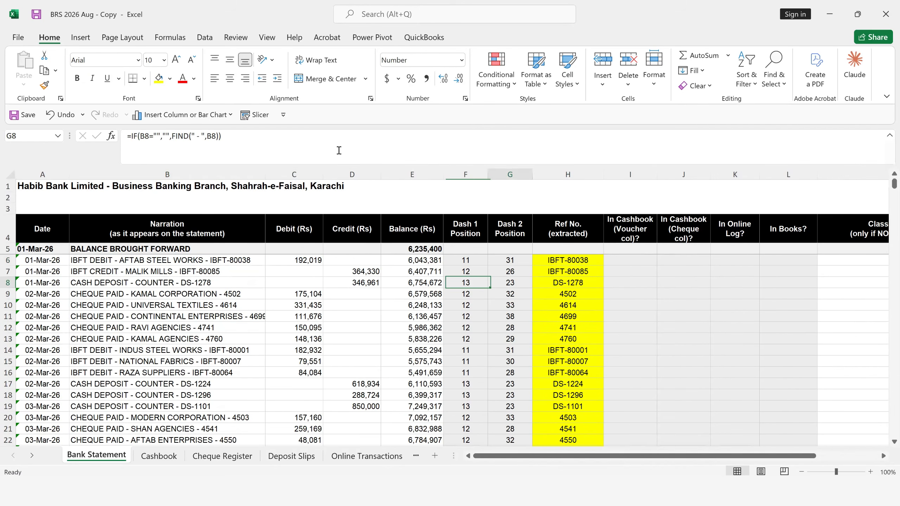
key(Right)
key(Right)
key(Right)
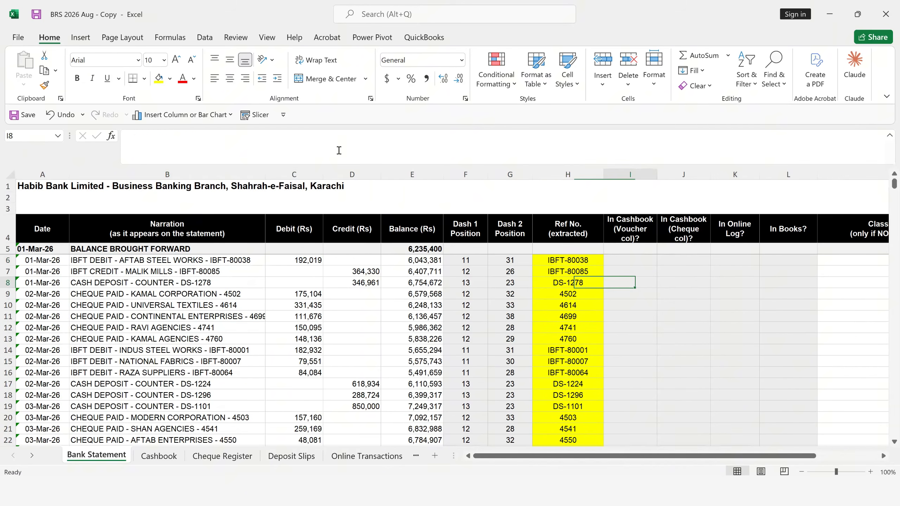
- Examine the cashbook voucher, cashbook cheque, online log and In Books check cells for the cash deposit in row 8
key(Left)
key(Left)
key(Right)
key(Right)
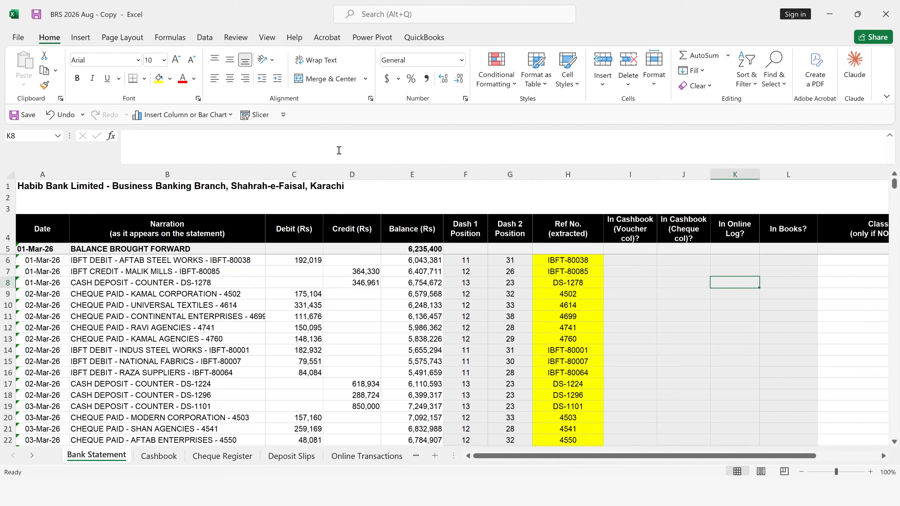
key(Left)
key(Left)
key(Left)
key(Right)
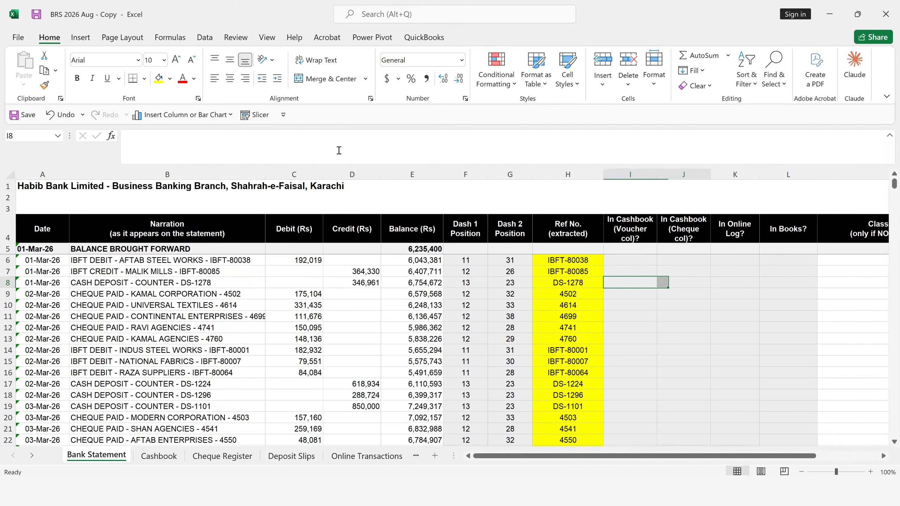
key(shift+Right)
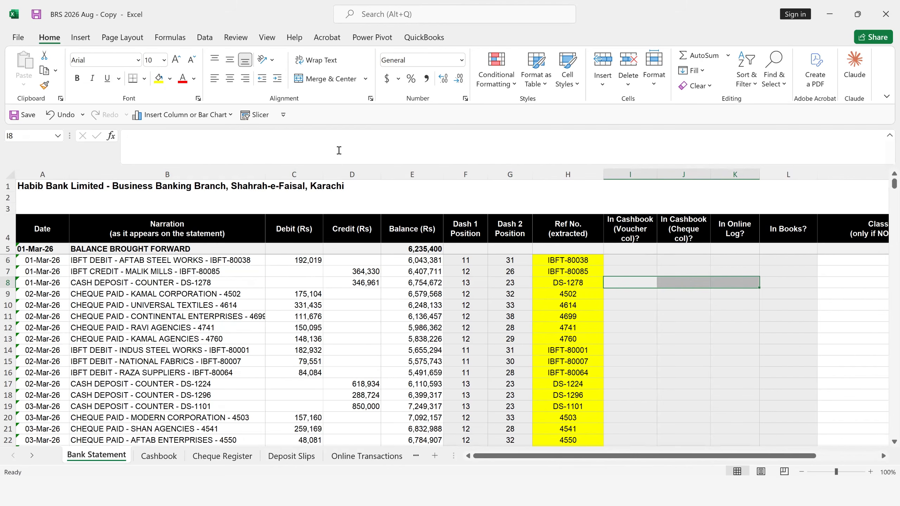
key(Right)
key(Right)
key(Right)
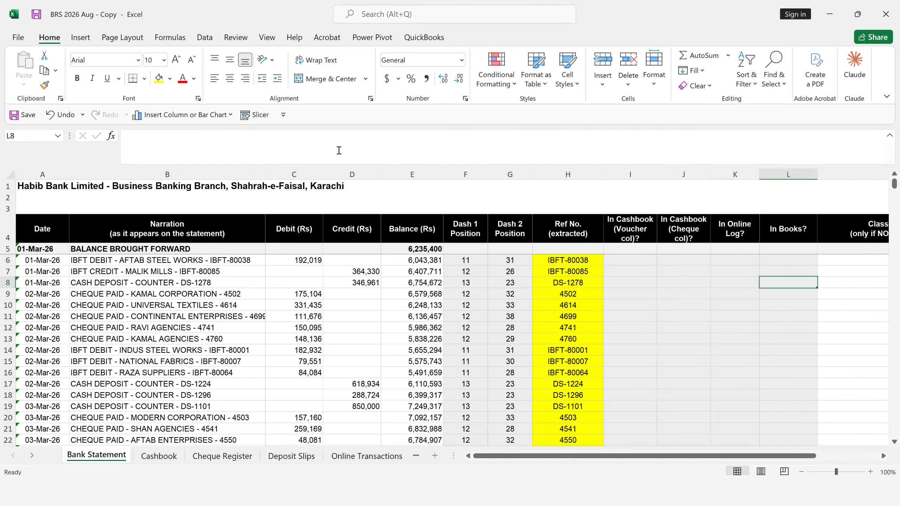
key(Up)
key(Up)
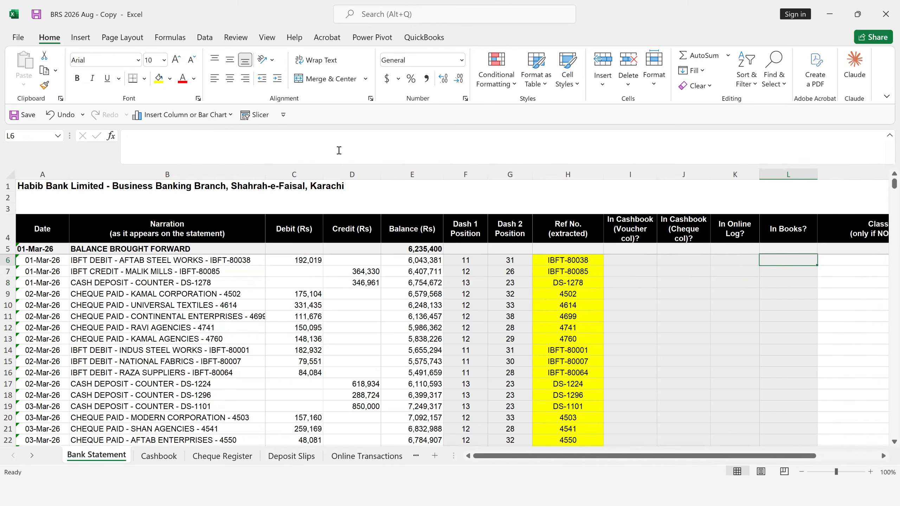
- Read the headings of the cashbook voucher, cashbook cheque and online log check columns in I4:K4
key(Left)
key(Left)
key(Left)
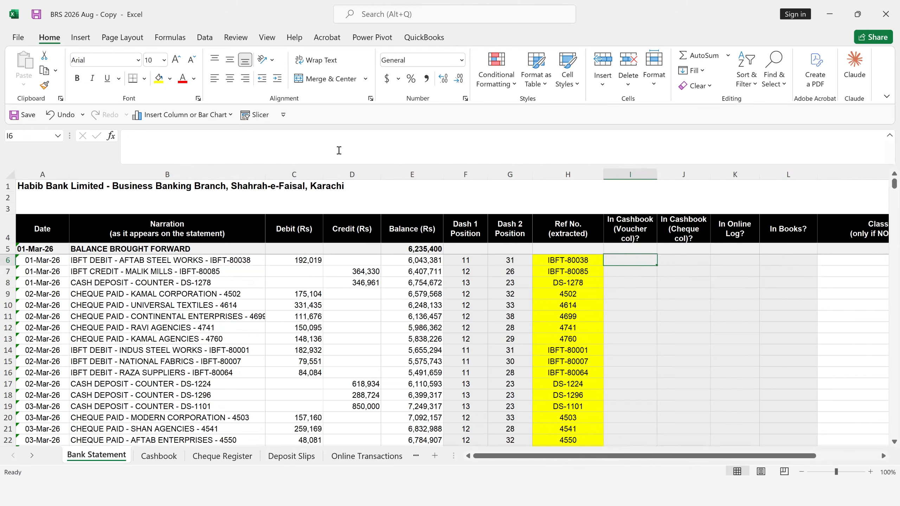
click(646, 228)
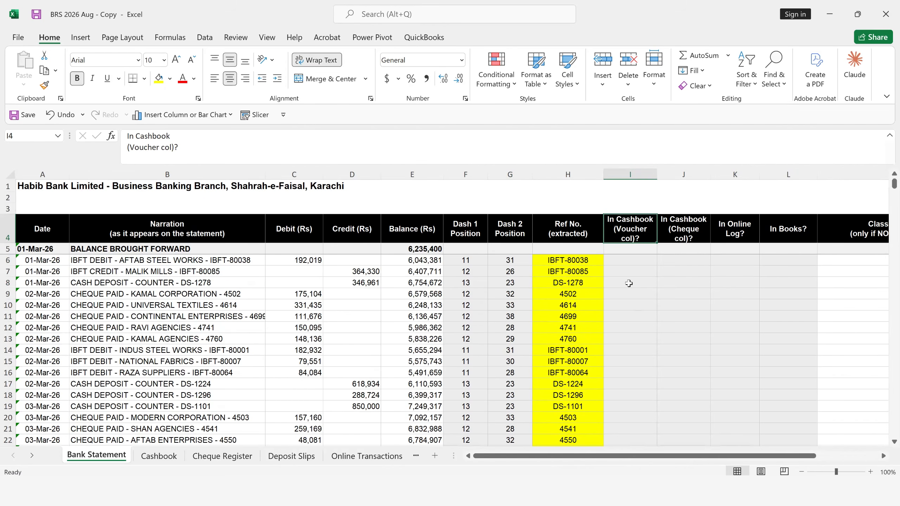
click(679, 222)
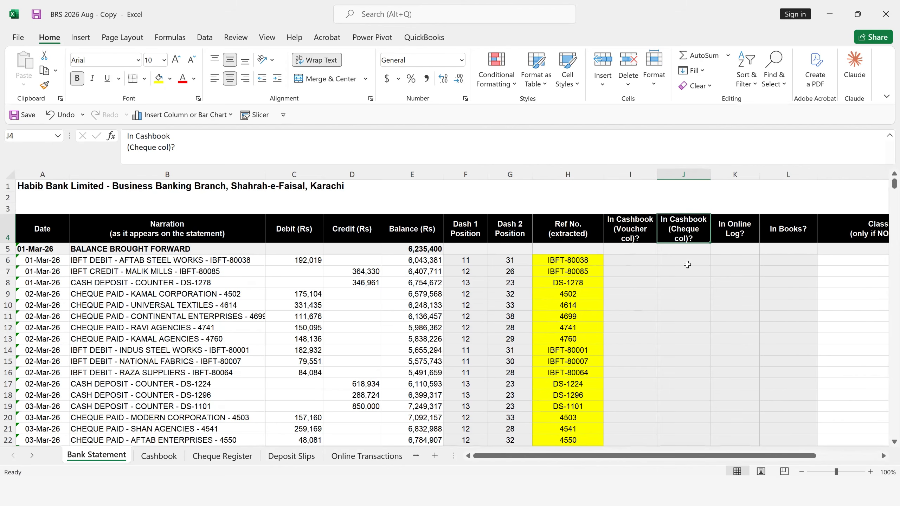
click(718, 229)
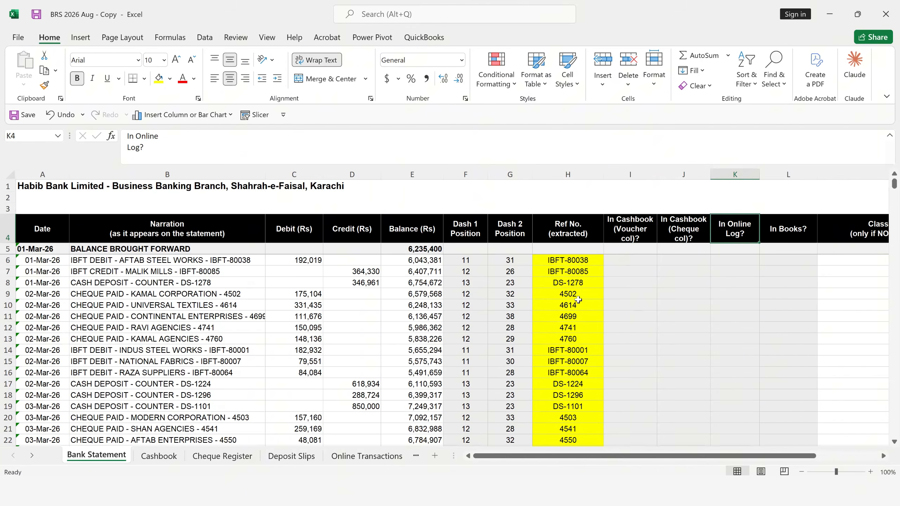
- Start a COUNTIF formula in I6 with the Cashbook's Voucher/Slip No. cells $B$6:$B$538 as its absolute range
click(641, 264)
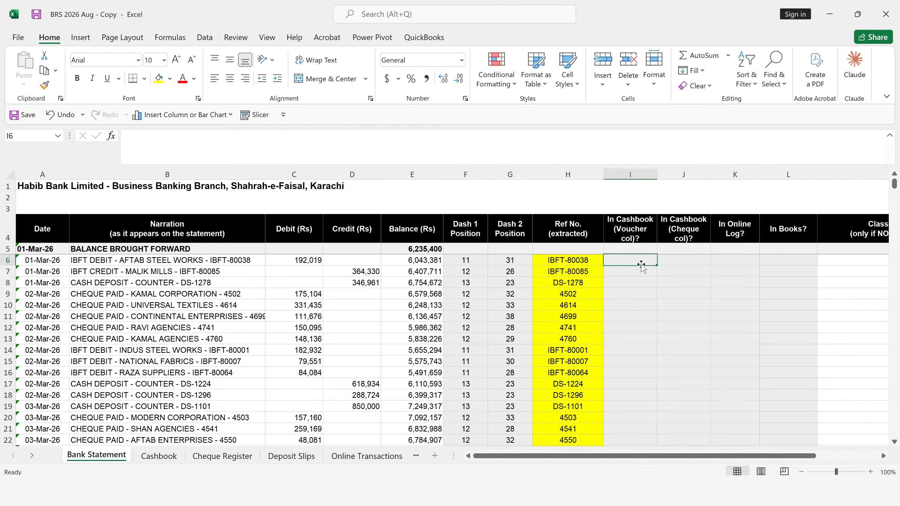
text(=coun)
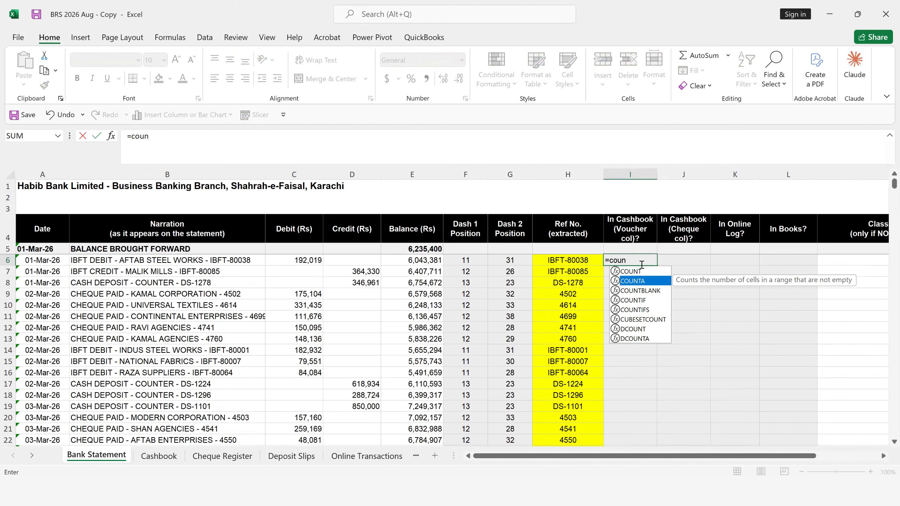
key(Down)
key(Down)
key(Tab)
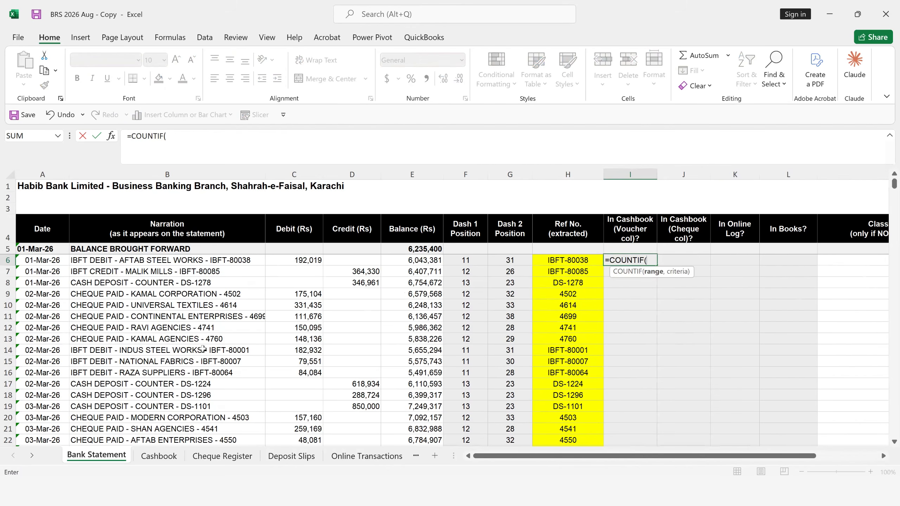
click(160, 456)
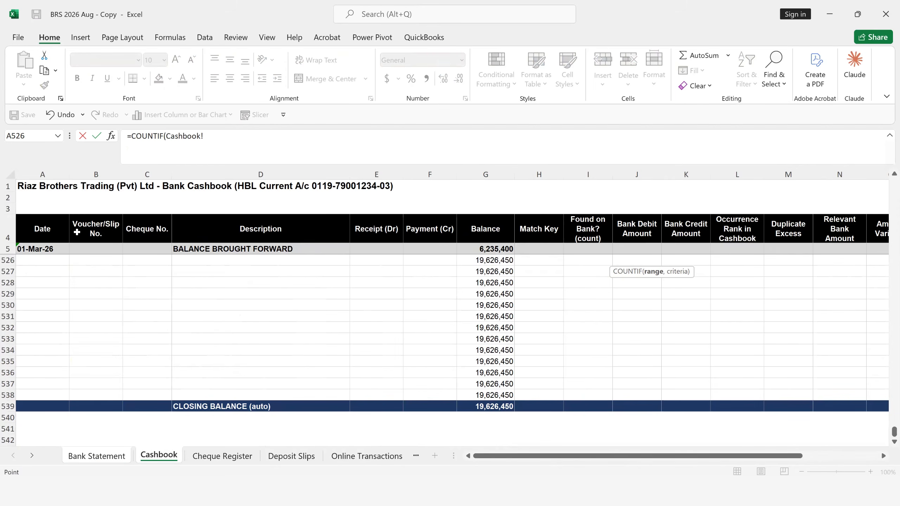
click(101, 227)
key(Down)
key(Down)
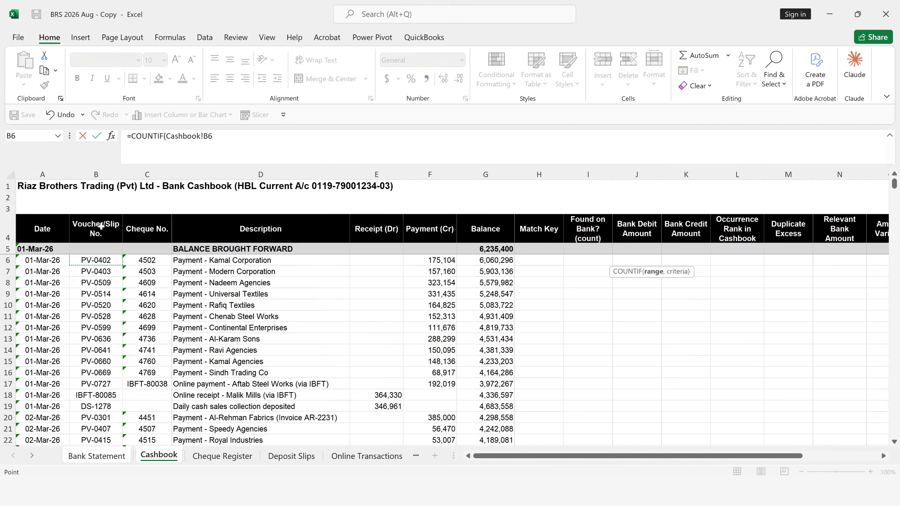
key(ctrl+shift+Down)
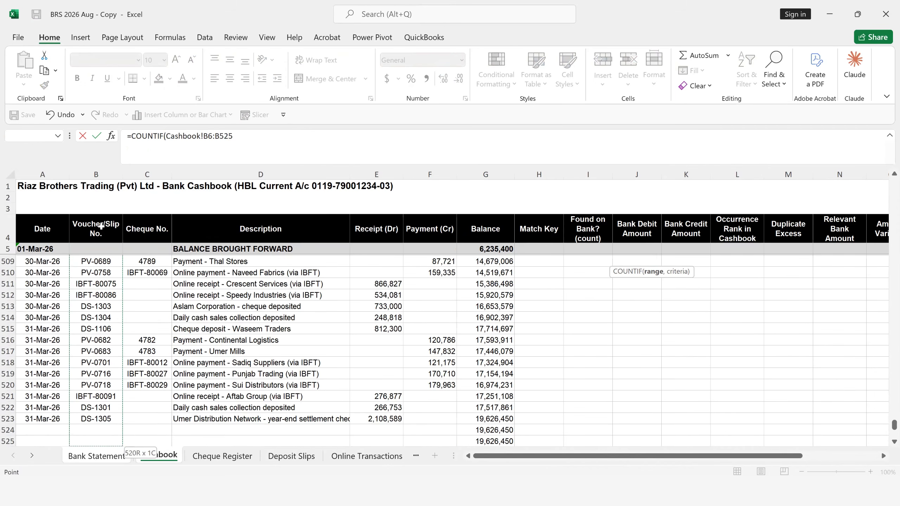
key(shift+Down)
key(shift+Down)
key(shift+Down)
key(shift+Down)
key(shift+Down)
key(shift+Down)
key(shift+Down)
key(shift+Down)
key(shift+Down)
key(shift+Down)
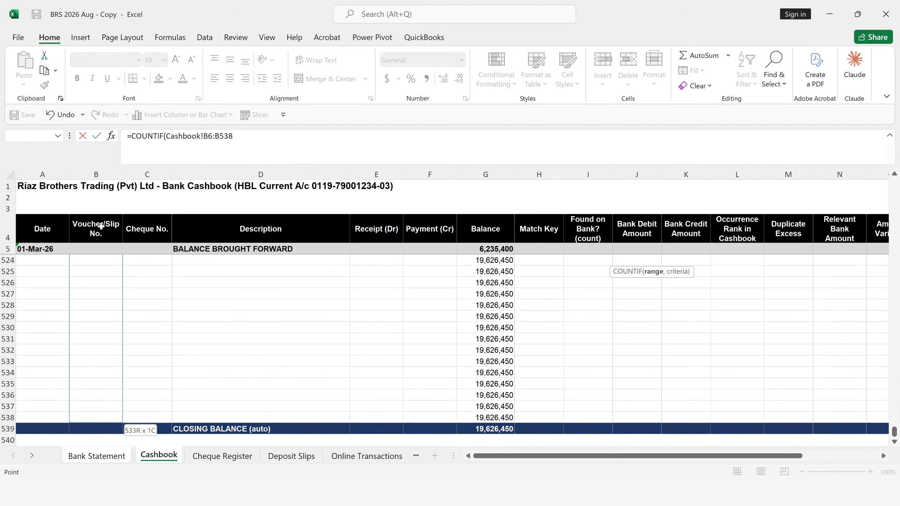
key(F4)
text(,)
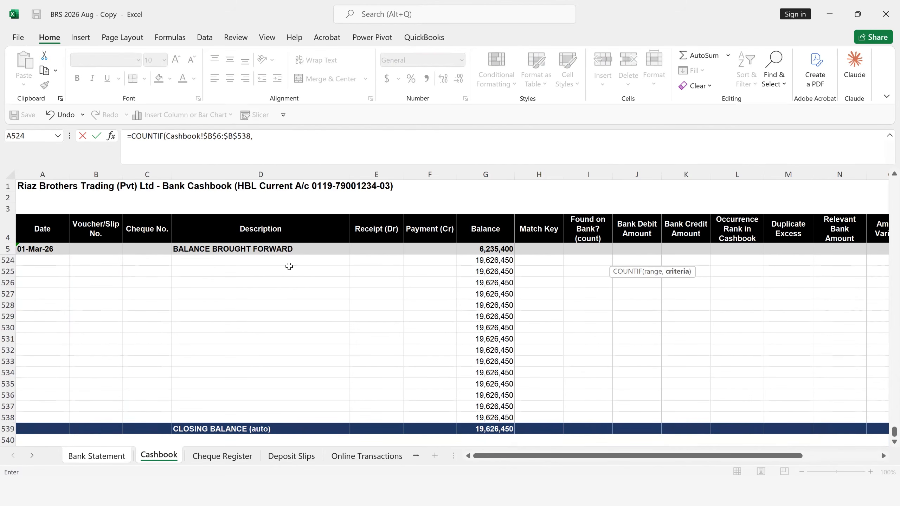
- Complete the I6 formula with Bank Statement cell H6 as the criterion and fill it down the cashbook voucher check column
click(122, 456)
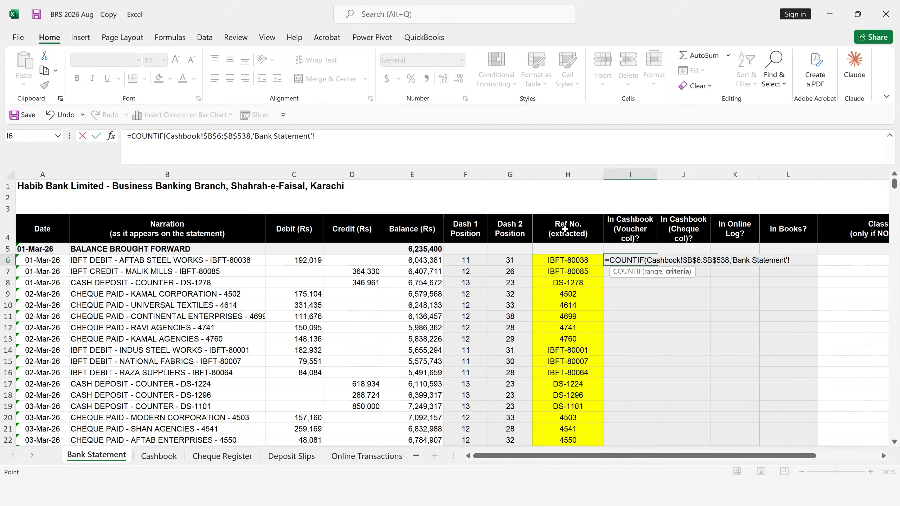
click(562, 260)
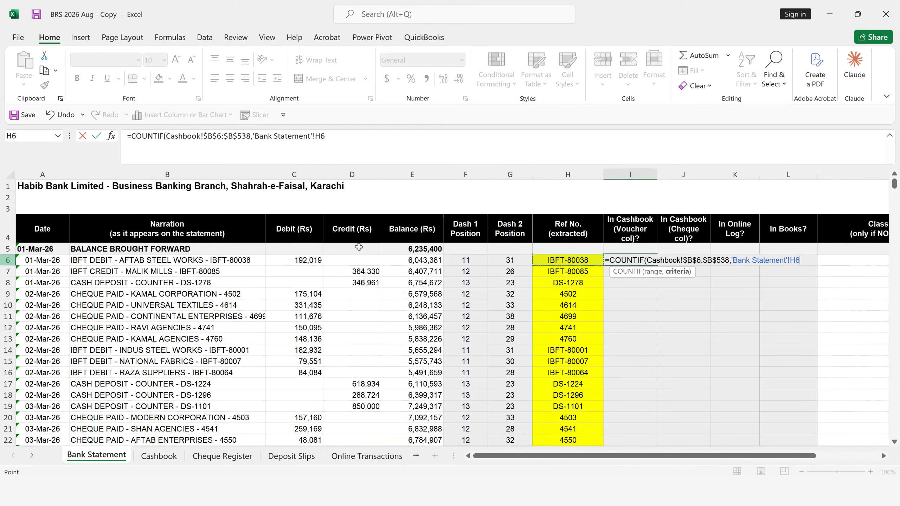
key(Return)
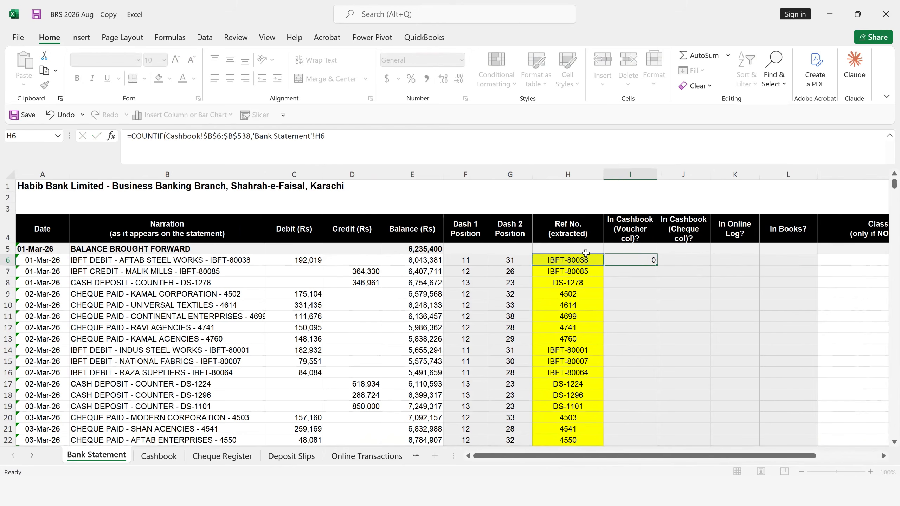
click(636, 261)
double_click(653, 265)
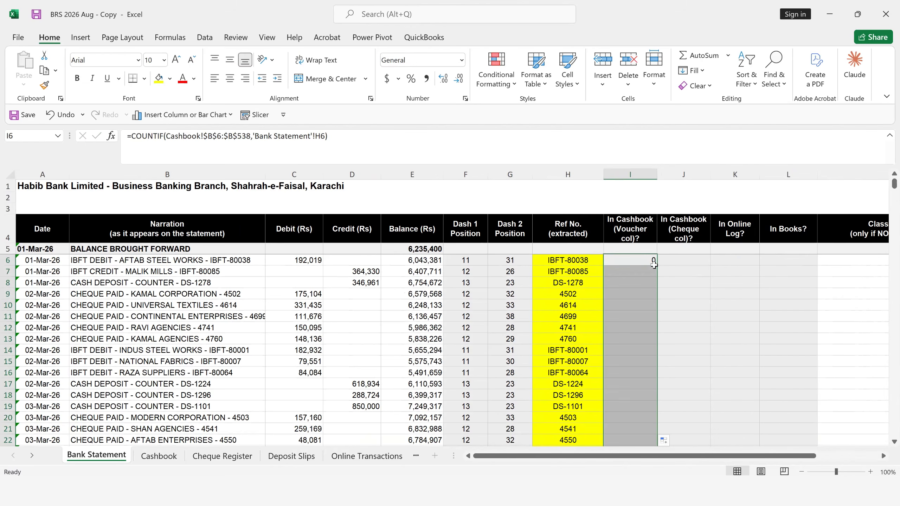
click(644, 327)
click(642, 287)
click(643, 273)
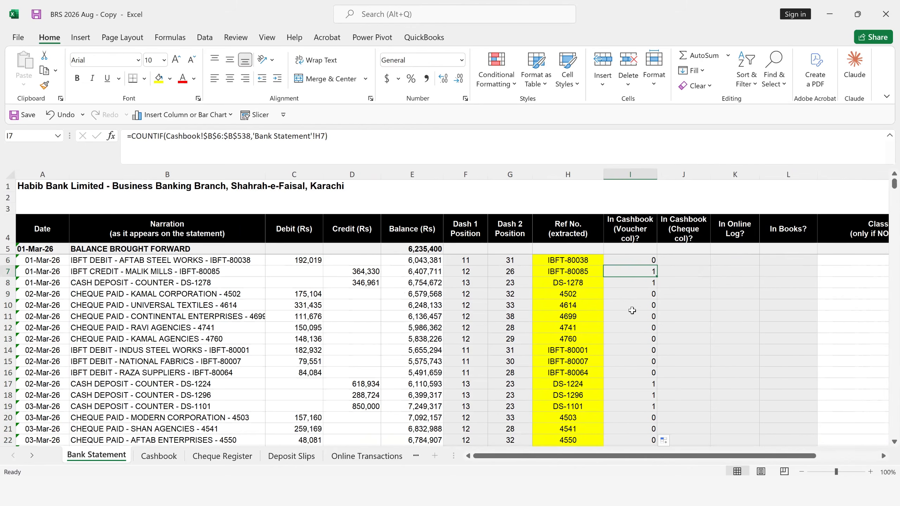
- Start a COUNTIF formula in J6 with the Cashbook's Cheque No. cells $C$6:$C$538 as its absolute range
click(682, 260)
text(=coun)
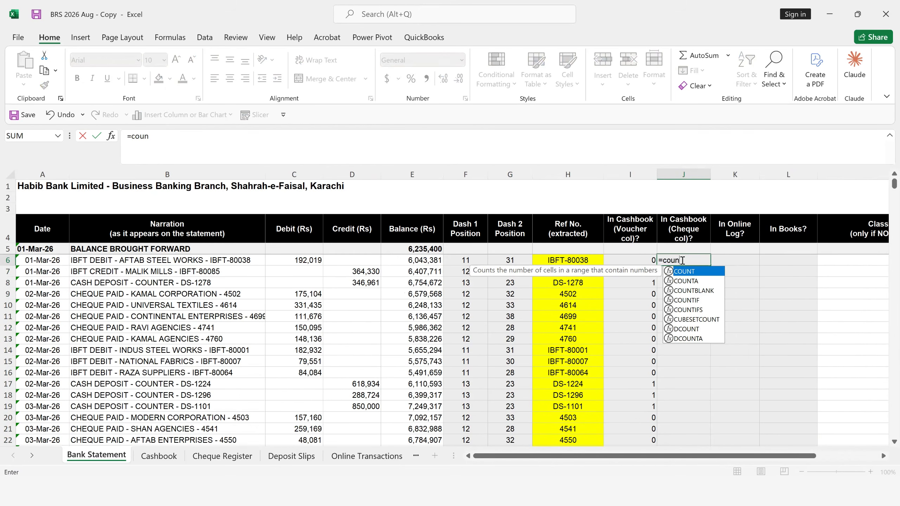
key(Down)
key(Down)
key(Down)
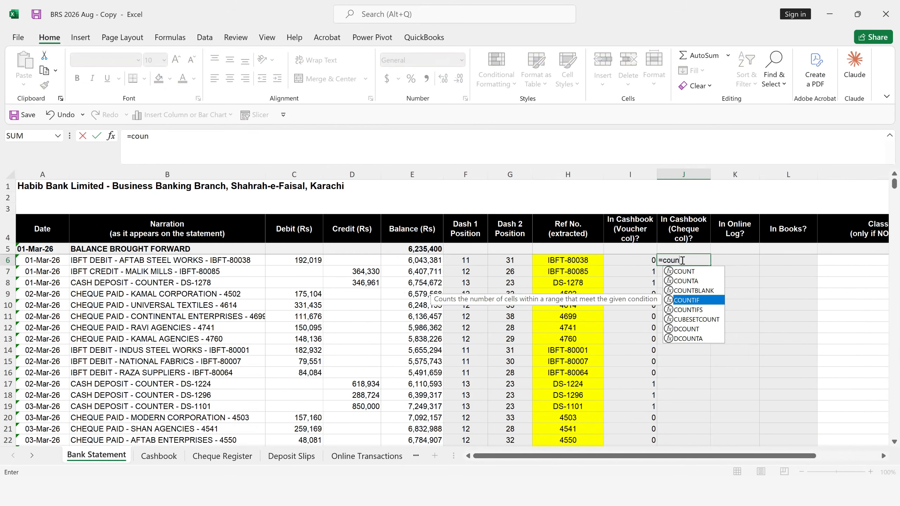
key(Tab)
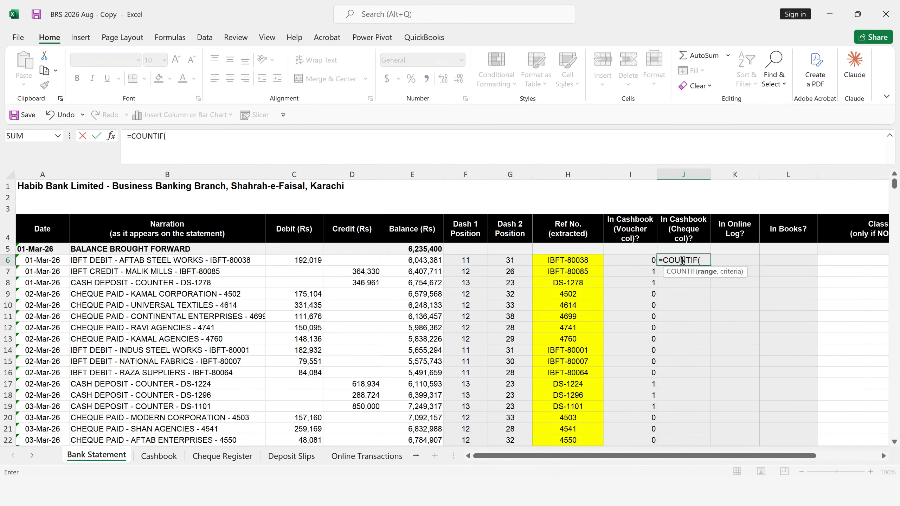
click(159, 456)
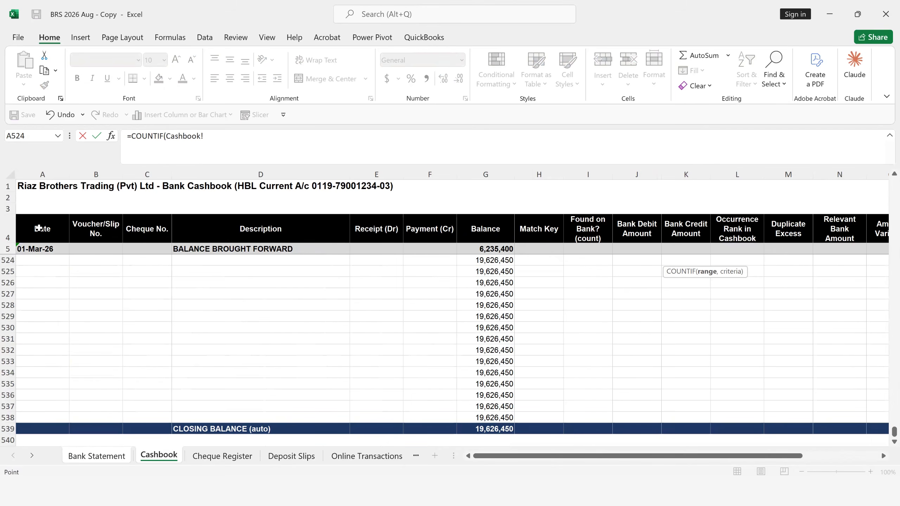
click(165, 233)
key(Down)
key(Down)
key(Down)
key(Up)
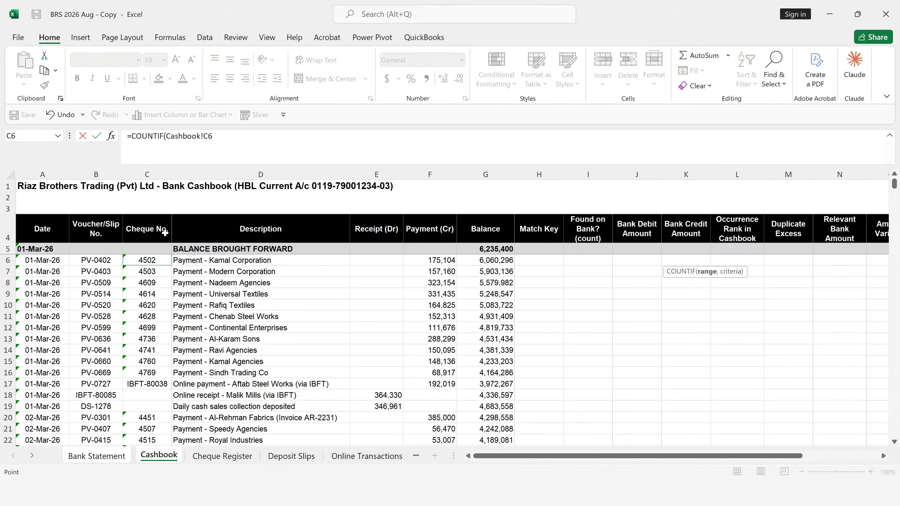
key(shift+Down)
key(shift+Down)
key(shift+Down)
key(shift+Down)
key(shift+Down)
key(shift+Down)
key(shift+Down)
key(shift+Down)
key(shift+Down)
key(shift+Down)
key(shift+Down)
key(shift+Down)
key(shift+Down)
key(shift+Down)
key(shift+Down)
key(shift+Down)
key(shift+Down)
key(shift+Down)
key(shift+Down)
key(shift+Down)
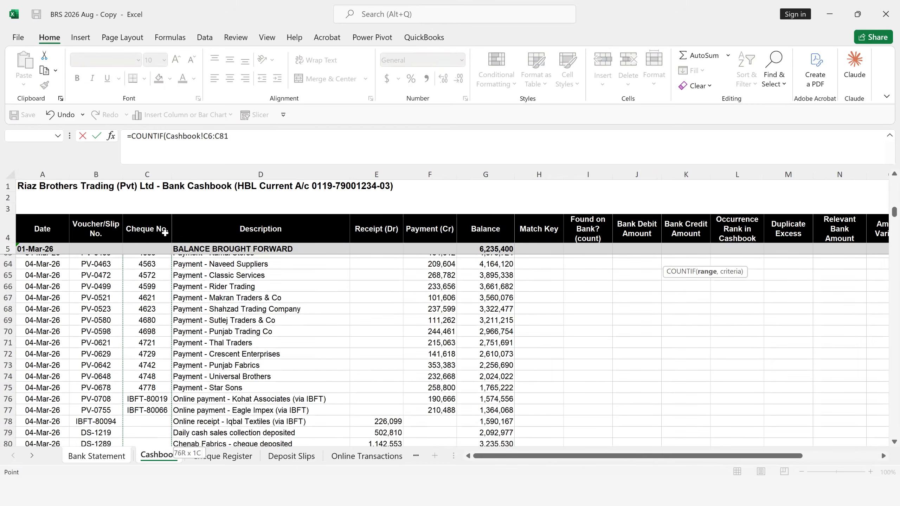
key(shift+Down)
key(shift+Down)
key(shift+Down)
key(shift+Down)
key(shift+Down)
key(shift+Down)
key(shift+Down)
key(shift+Down)
key(shift+Down)
key(shift+Down)
key(shift+Down)
key(shift+Down)
key(shift+Down)
key(shift+Down)
key(shift+Down)
key(shift+Down)
key(shift+Down)
key(shift+Down)
key(shift+Down)
key(shift+Down)
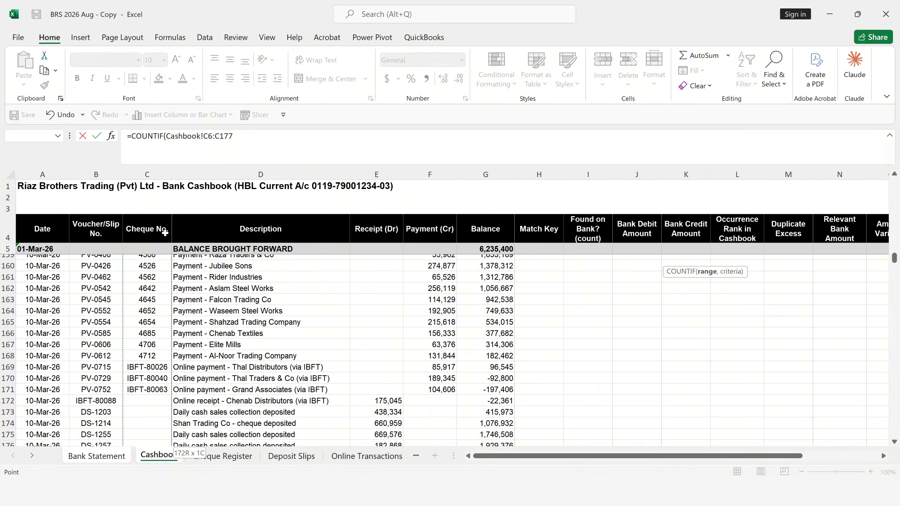
key(shift+Down)
key(shift+Down)
key(shift+Down)
key(shift+Down)
key(shift+Down)
key(shift+Down)
key(shift+Down)
key(shift+Down)
key(shift+Down)
key(shift+Down)
key(shift+Down)
key(shift+Down)
key(shift+Down)
key(shift+Down)
key(shift+Down)
key(shift+Down)
key(shift+Down)
key(shift+Down)
key(shift+Down)
key(shift+Down)
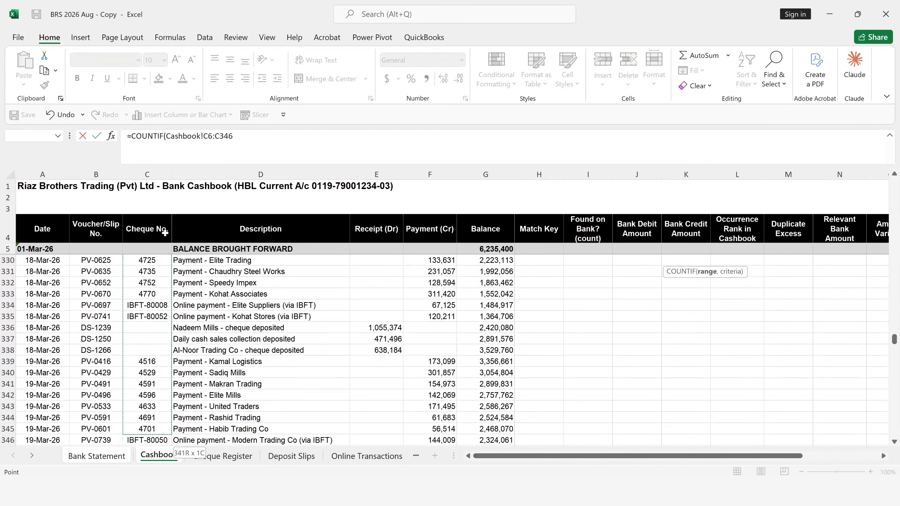
key(shift+Down)
key(shift+Down)
key(shift+Down)
key(shift+Down)
key(shift+Down)
key(shift+Down)
key(shift+Down)
key(shift+Down)
key(shift+Down)
key(shift+Down)
key(shift+Down)
key(shift+Down)
key(shift+Down)
key(shift+Down)
key(shift+Down)
key(shift+Down)
key(shift+Down)
key(shift+Down)
key(shift+Down)
key(shift+Down)
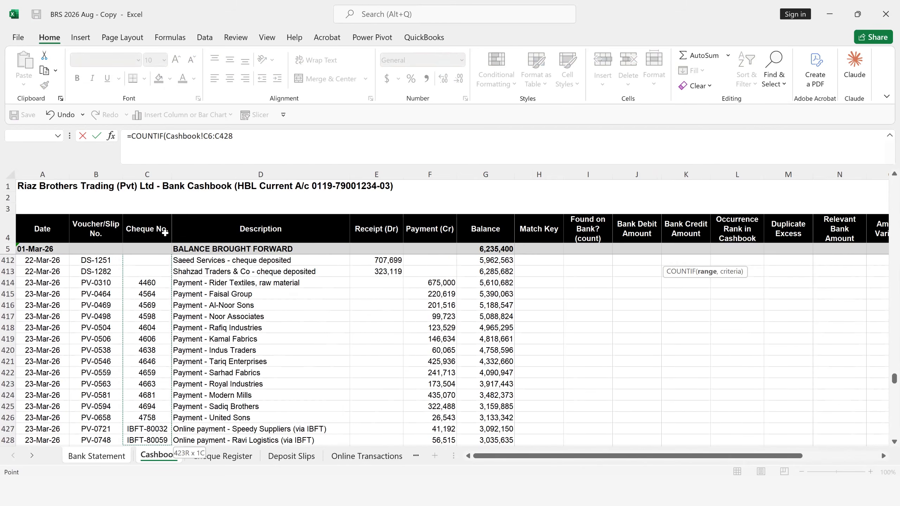
key(shift+Down)
key(shift+Down)
key(shift+Down)
key(shift+Down)
key(shift+Down)
key(shift+Down)
key(shift+Down)
key(shift+Down)
key(shift+Down)
key(shift+Down)
key(shift+Down)
key(shift+Down)
key(shift+Down)
key(shift+Down)
key(shift+Down)
key(shift+Down)
key(shift+Down)
key(shift+Down)
key(shift+Down)
key(shift+Down)
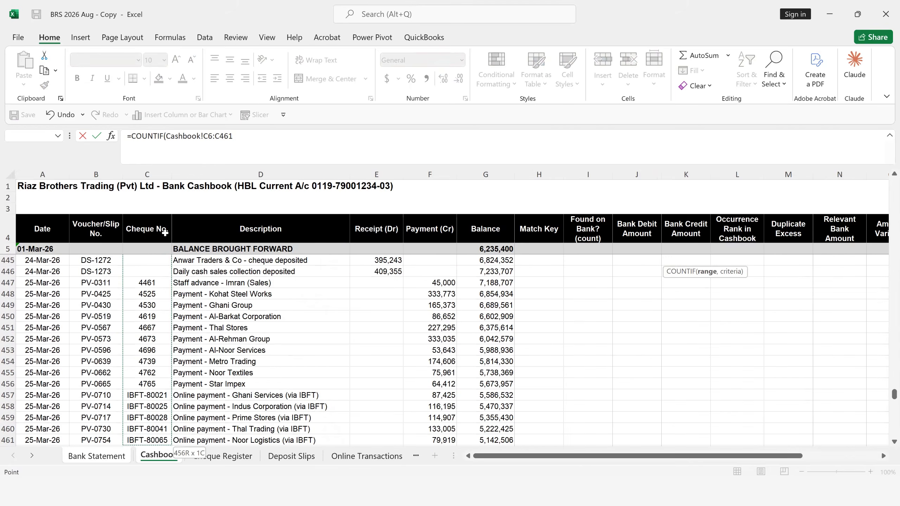
key(shift+Down)
key(shift+Down)
key(shift+Down)
key(shift+Down)
key(shift+Down)
key(shift+Down)
key(shift+Down)
key(shift+Down)
key(shift+Down)
key(shift+Down)
key(shift+Down)
key(shift+Down)
key(shift+Down)
key(shift+Down)
key(shift+Down)
key(shift+Down)
key(shift+Down)
key(shift+Down)
key(shift+Down)
key(shift+Down)
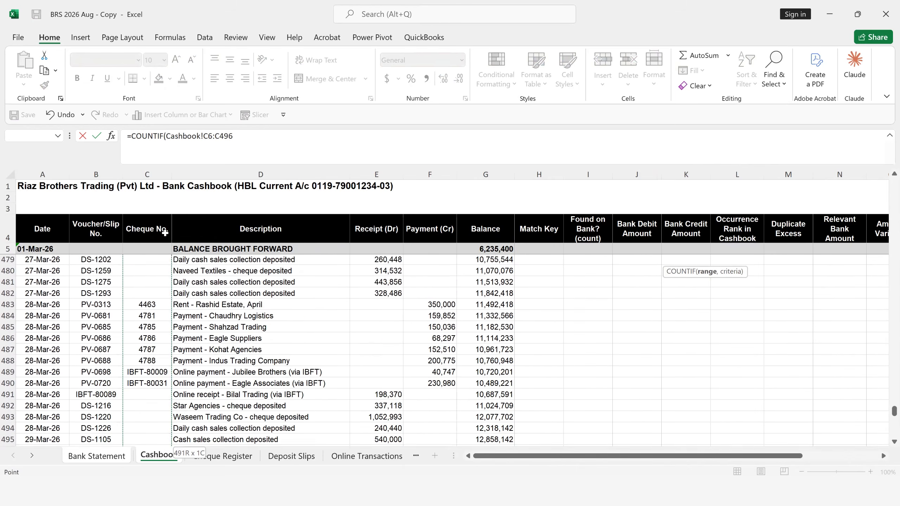
key(shift+Down)
key(shift+Down)
key(shift+Down)
key(shift+Down)
key(shift+Down)
key(shift+Down)
key(shift+Down)
key(shift+Down)
key(shift+Down)
key(shift+Down)
key(shift+Down)
key(shift+Down)
key(shift+Down)
key(shift+Down)
key(shift+Down)
key(shift+Down)
key(shift+Down)
key(shift+Down)
key(shift+Down)
key(shift+Down)
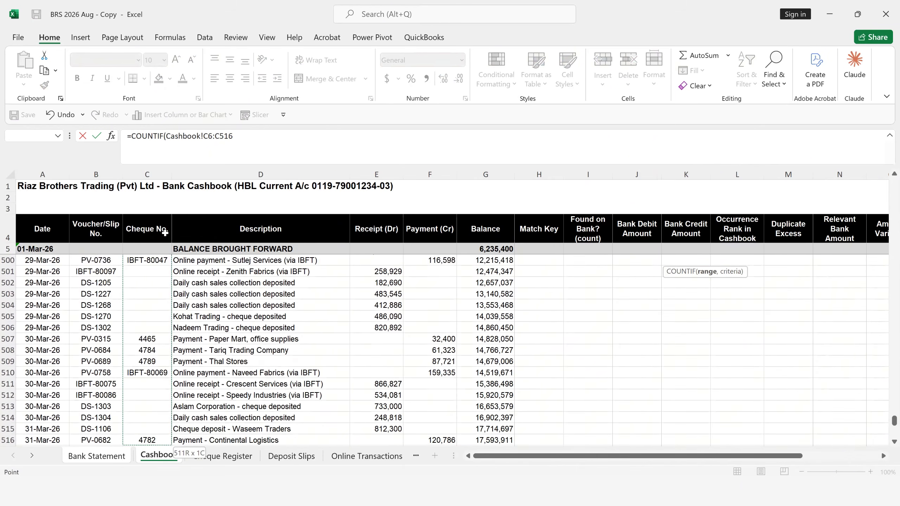
key(shift+Down)
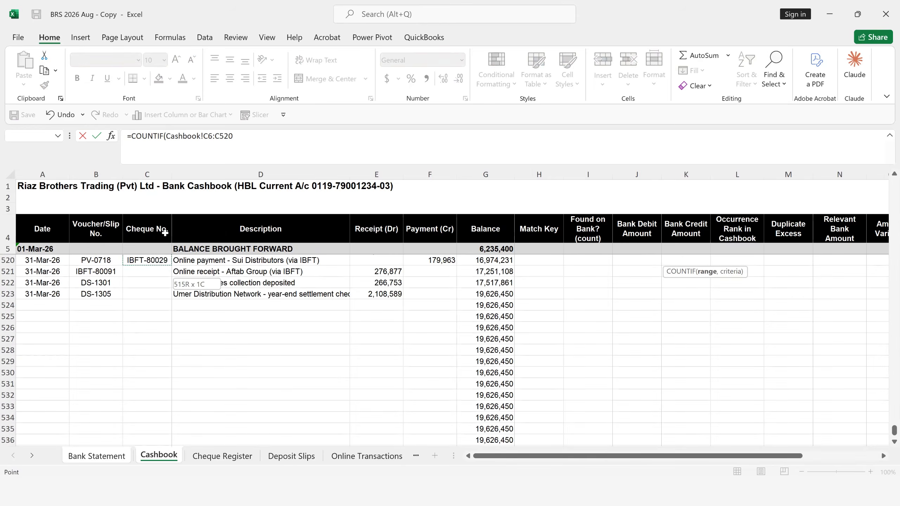
key(shift+Down)
key(shift+Down)
key(shift+Down)
key(shift+Down)
key(shift+Down)
key(shift+Down)
key(shift+Down)
key(shift+Down)
key(shift+Down)
key(shift+Down)
key(shift+Down)
key(shift+Down)
key(shift+Down)
key(shift+Down)
key(shift+Down)
key(shift+Down)
key(shift+Down)
key(shift+Down)
key(shift+Down)
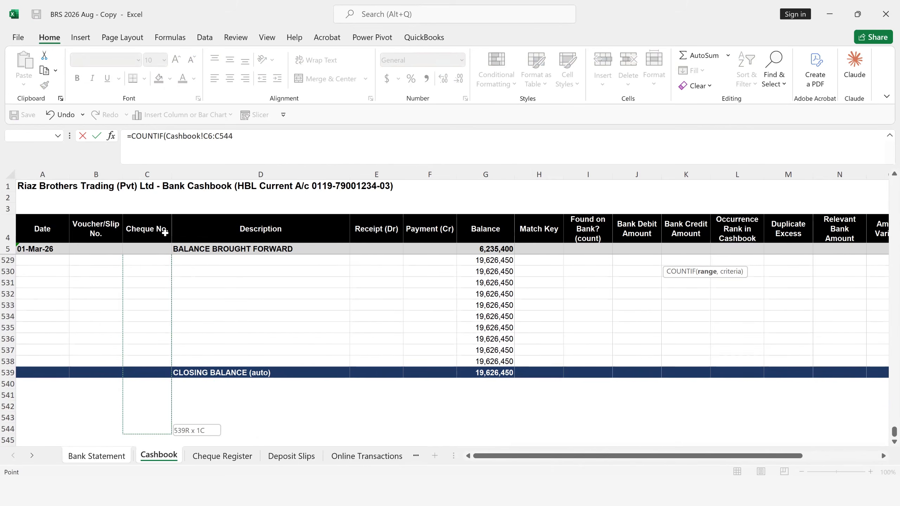
key(shift+Up)
key(shift+Up)
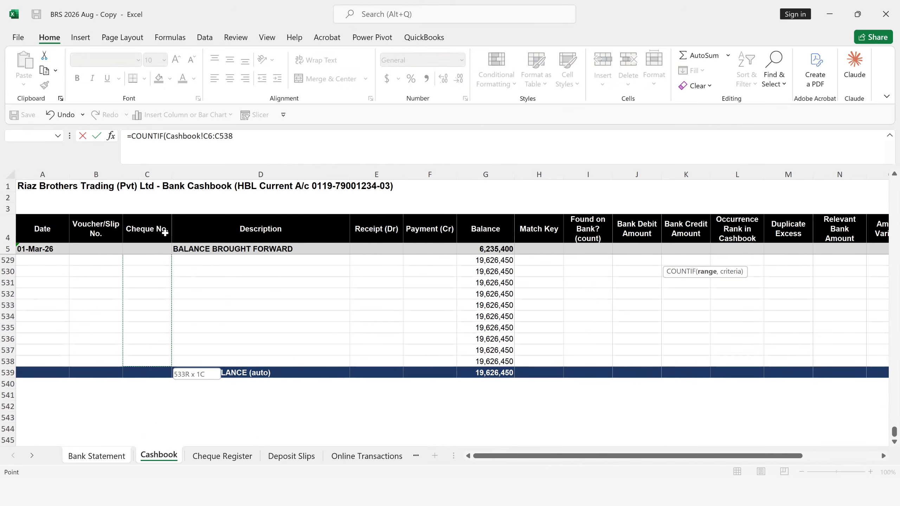
key(F4)
text(,)
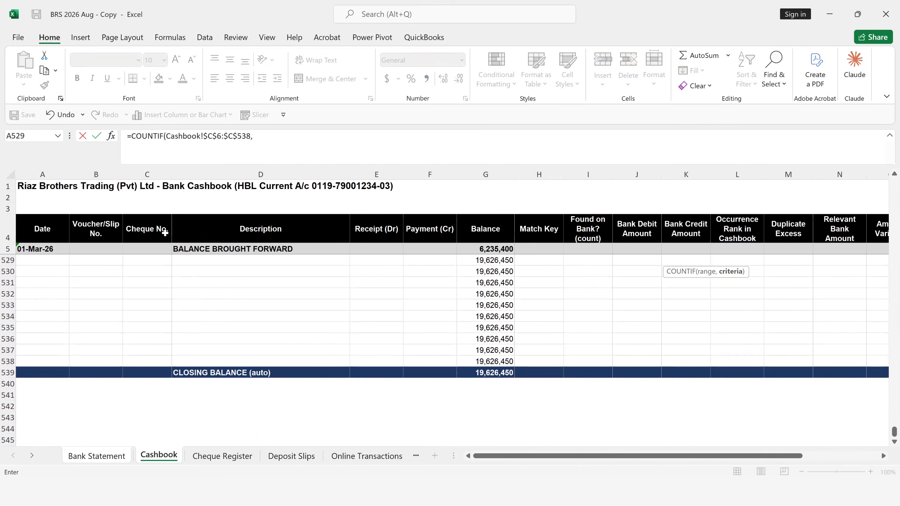
- Complete the J6 formula with Bank Statement cell H6 as the criterion and fill it down the cashbook cheque check column
click(114, 457)
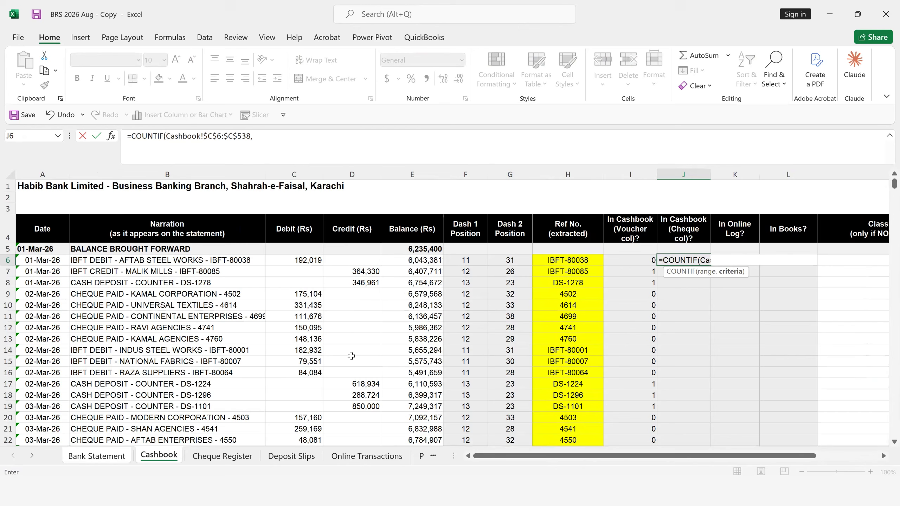
click(558, 260)
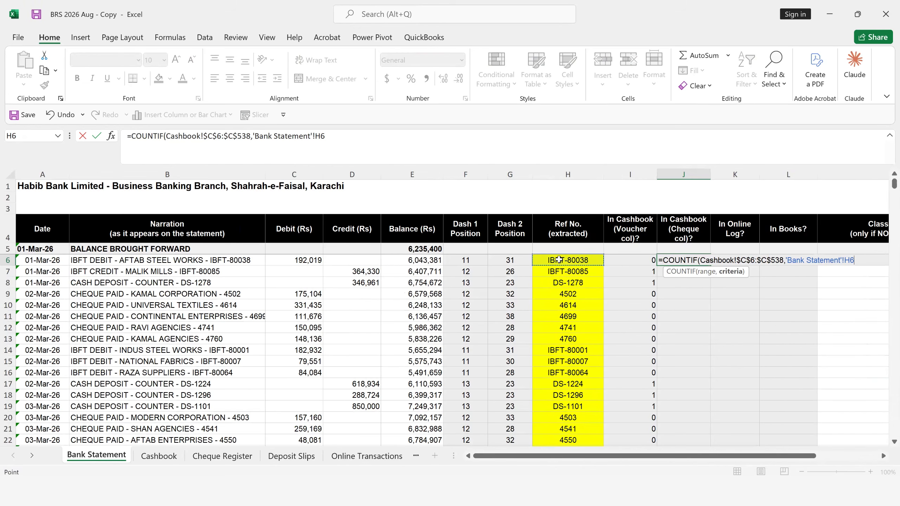
text())
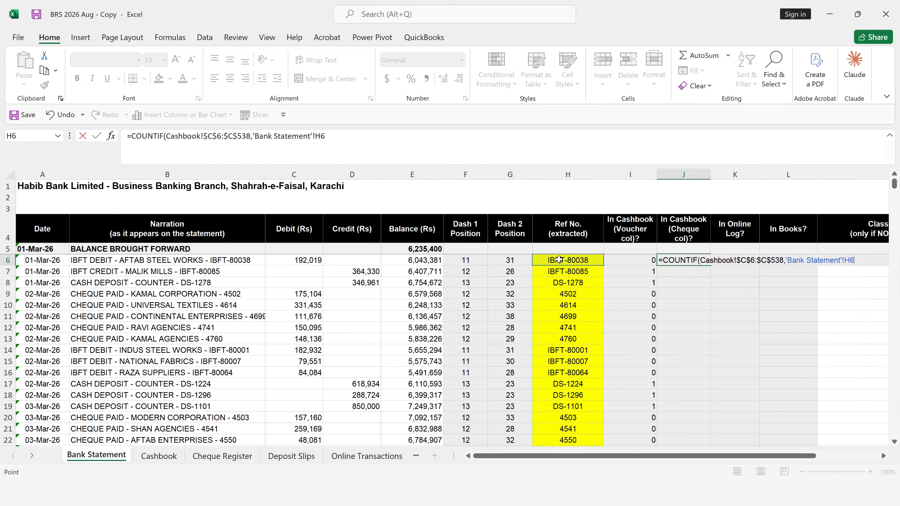
key(ctrl+Return)
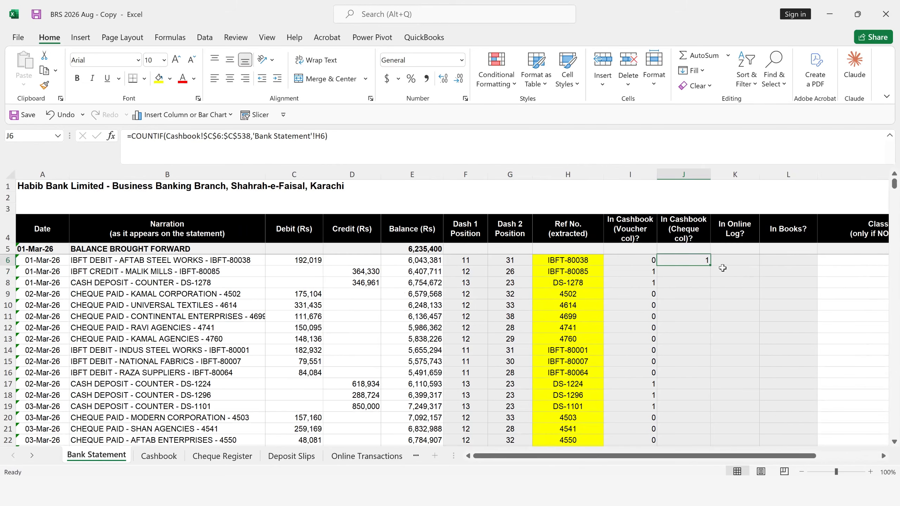
double_click(710, 268)
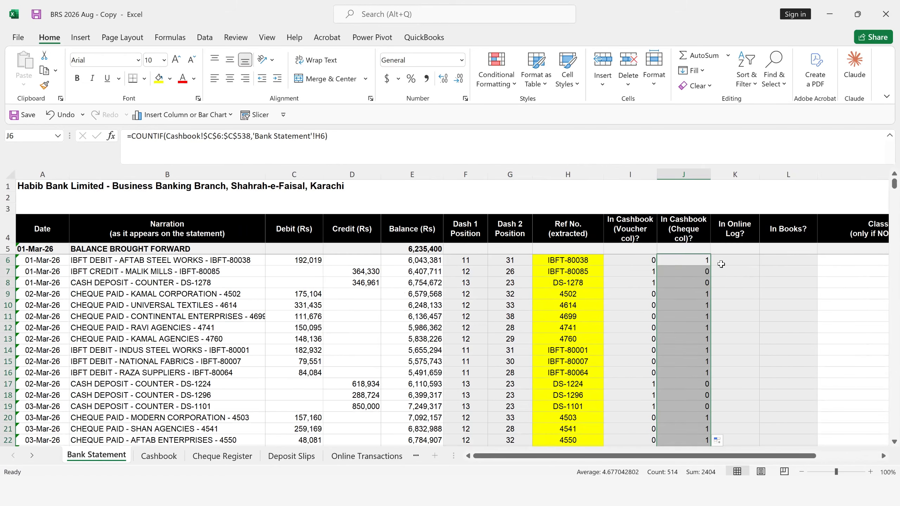
click(721, 264)
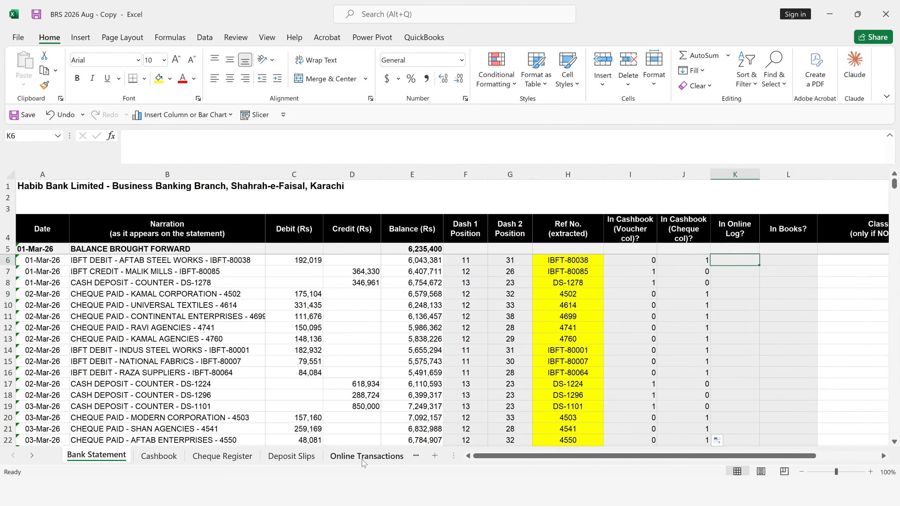
- Start a COUNTIF formula in K6 with the Online Transactions Reference No. cells $A$4:$A$104 as its absolute range
text(=coun)
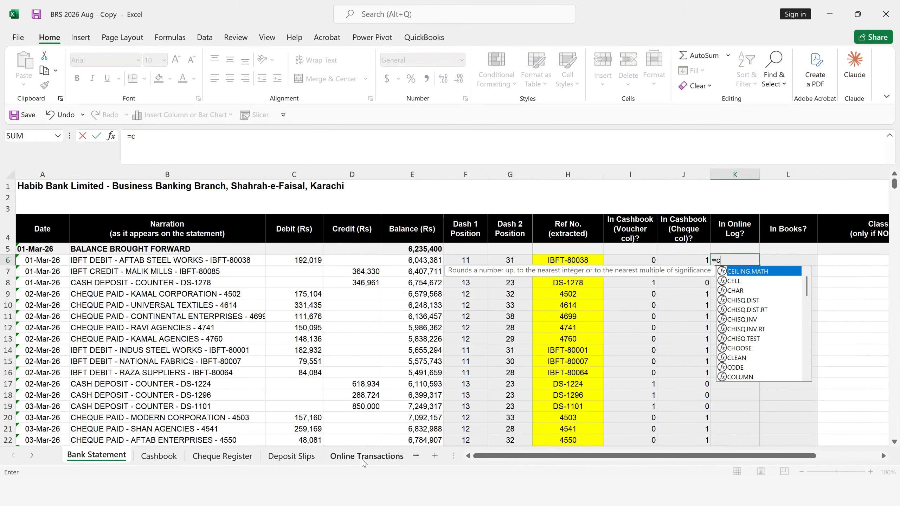
key(Down)
key(Down)
key(Down)
key(Tab)
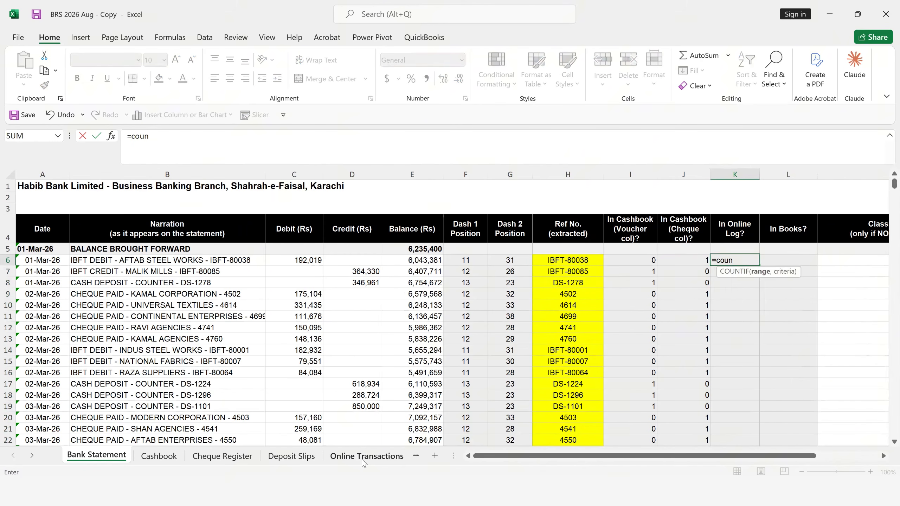
click(365, 456)
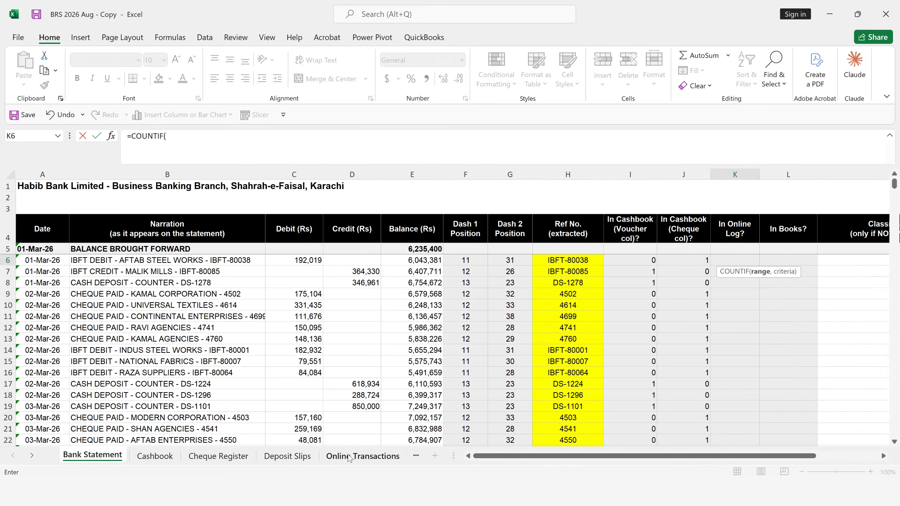
click(58, 241)
key(Up)
key(Down)
key(Up)
key(Down)
key(ctrl+shift+Down)
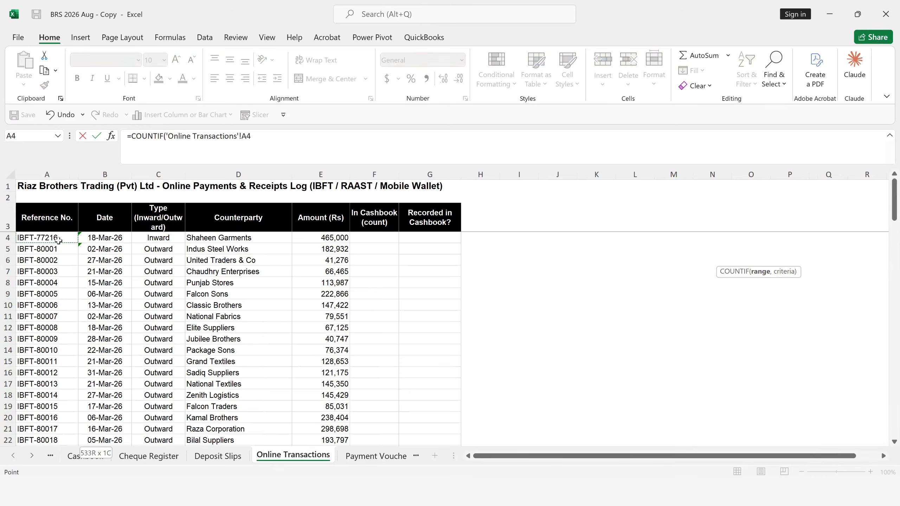
key(ctrl+shift+Up)
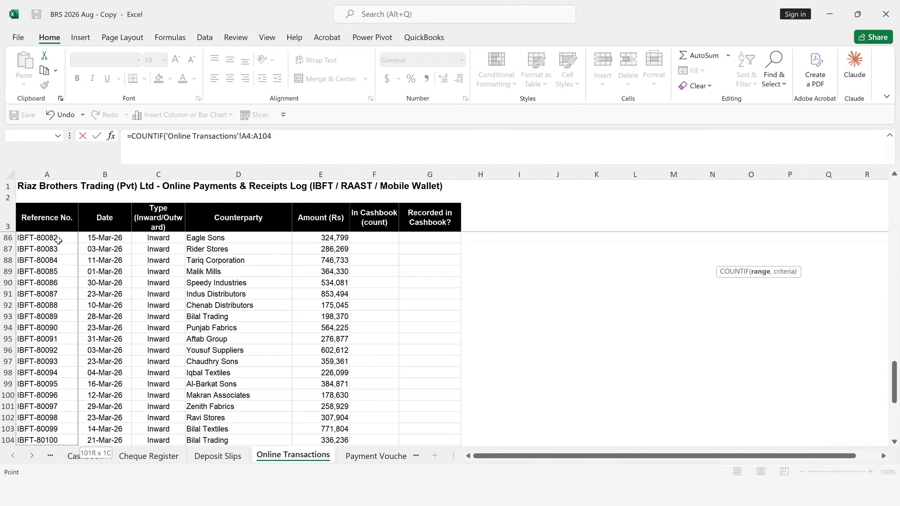
key(F4)
text(,)
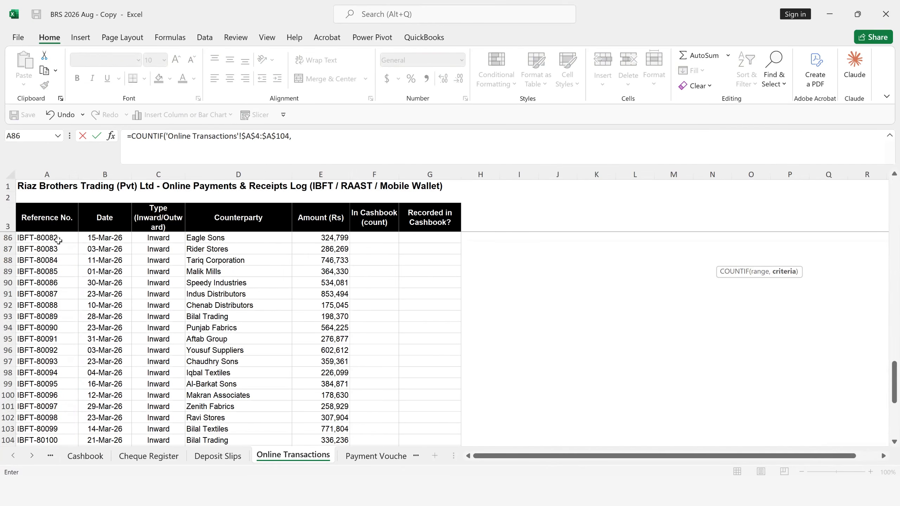
click(77, 457)
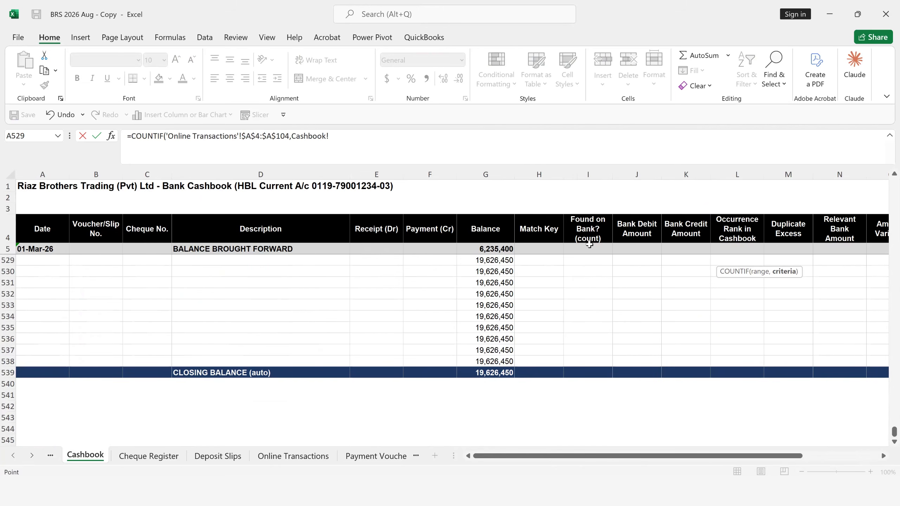
click(555, 259)
key(Down)
key(Down)
key(Down)
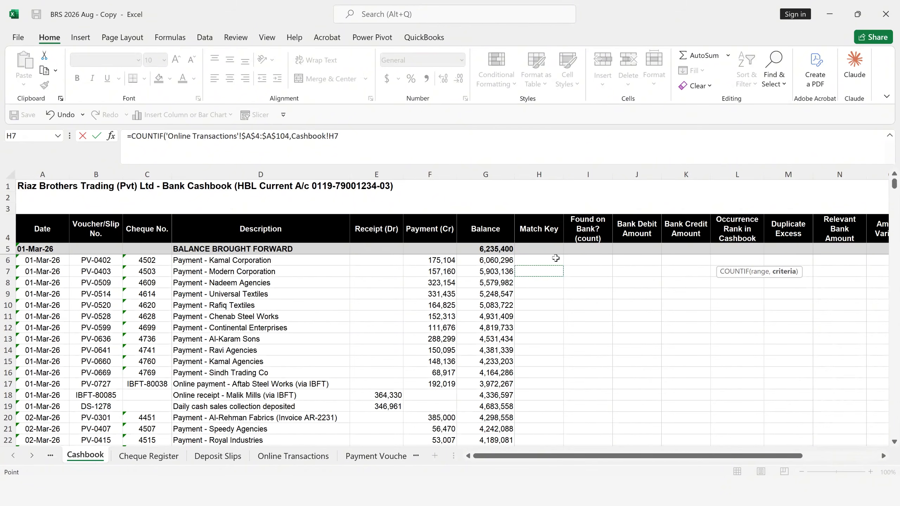
- Complete the K6 formula with Bank Statement cell H6 as the criterion and fill it down the online log check column
click(14, 456)
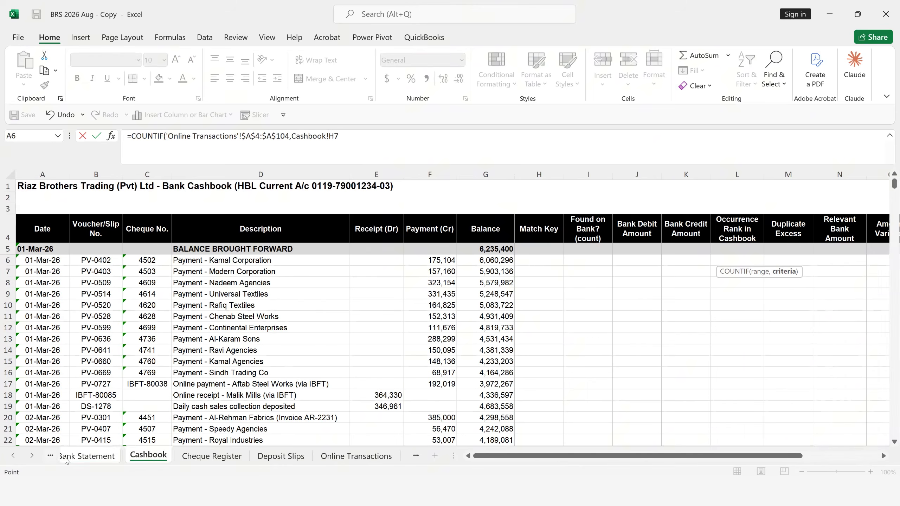
click(77, 458)
key(Up)
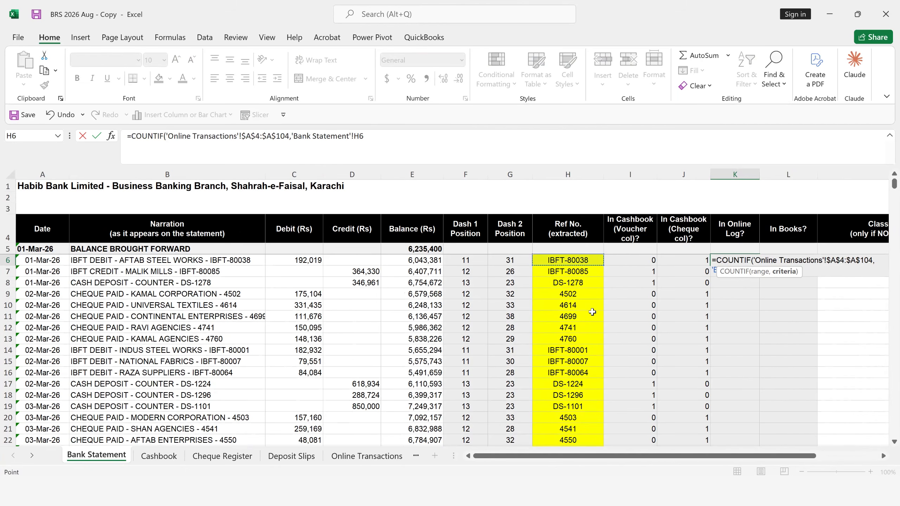
key(Return)
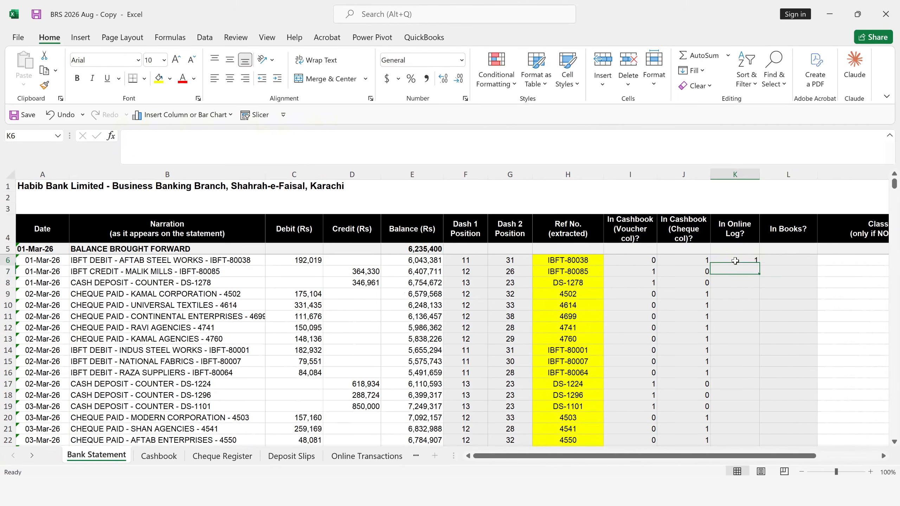
click(735, 261)
double_click(760, 266)
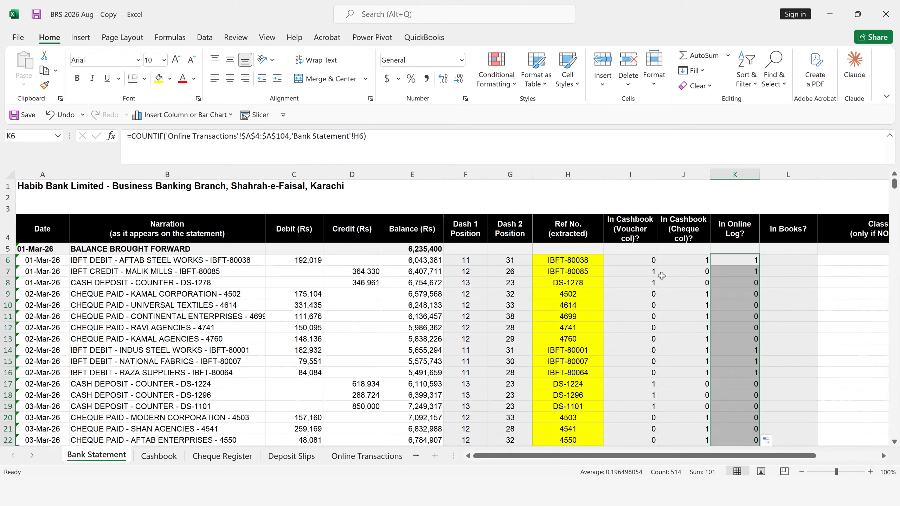
click(781, 258)
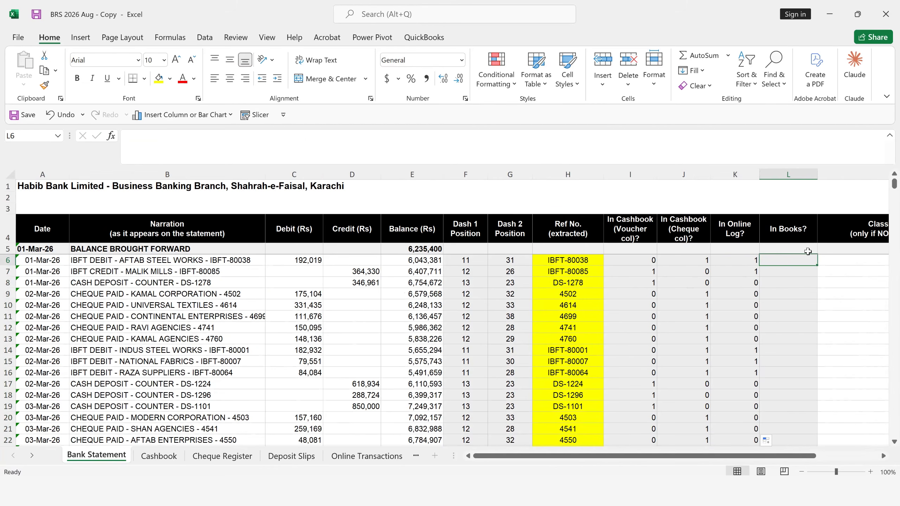
click(659, 261)
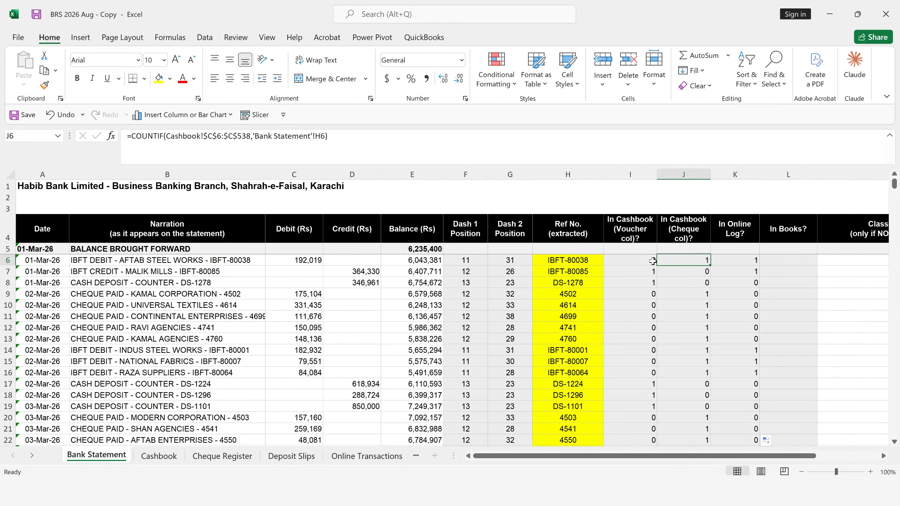
click(650, 261)
click(692, 261)
- Start an IF formula in L6 that returns empty text when the extracted reference in H6 is blank
click(791, 254)
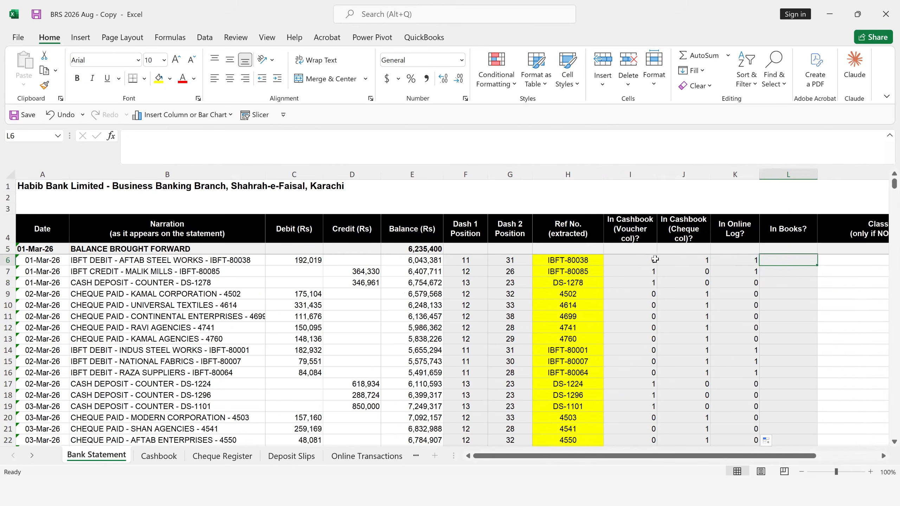
text(=IF()
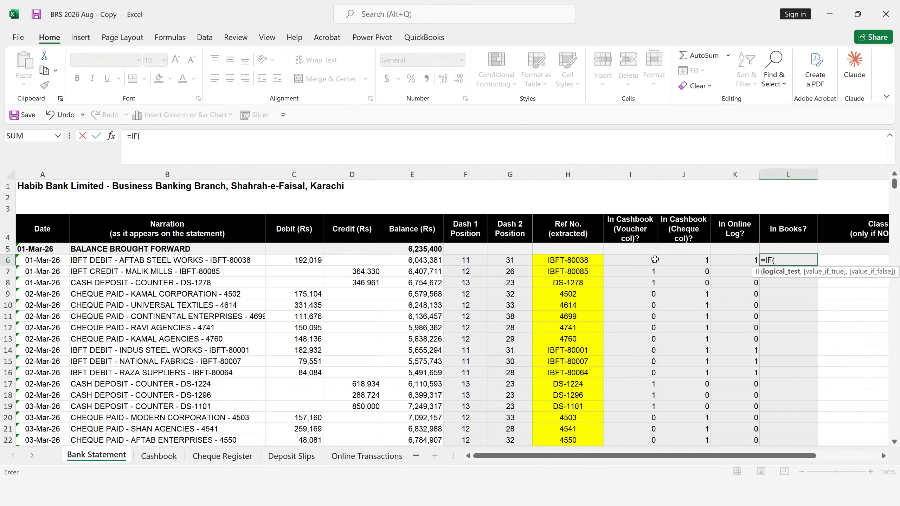
click(553, 259)
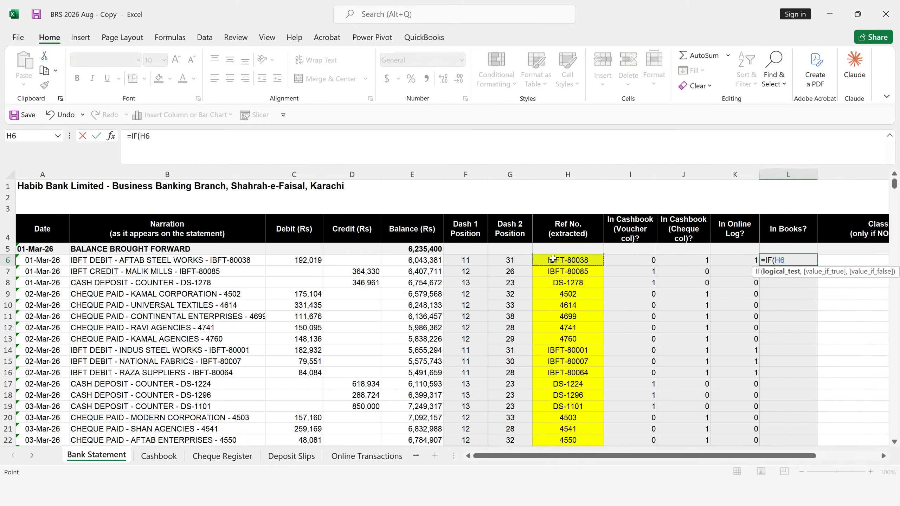
text(="","")
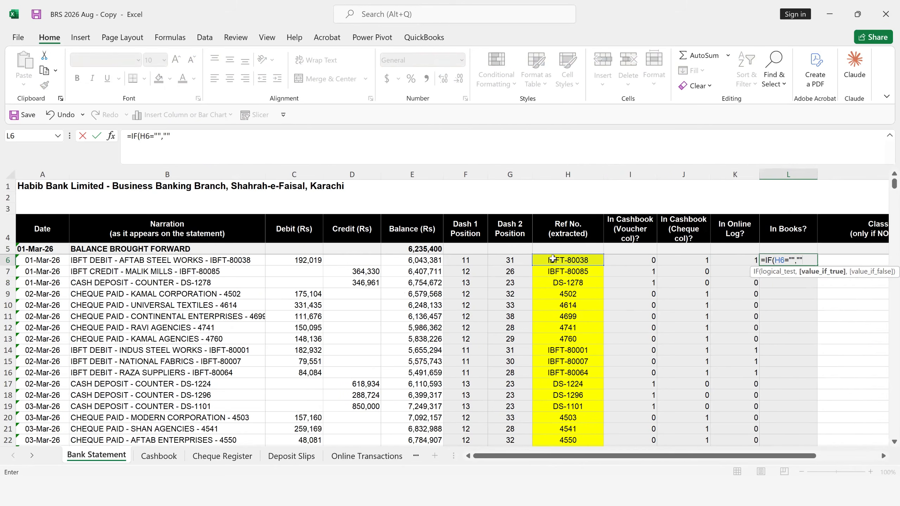
text(,)
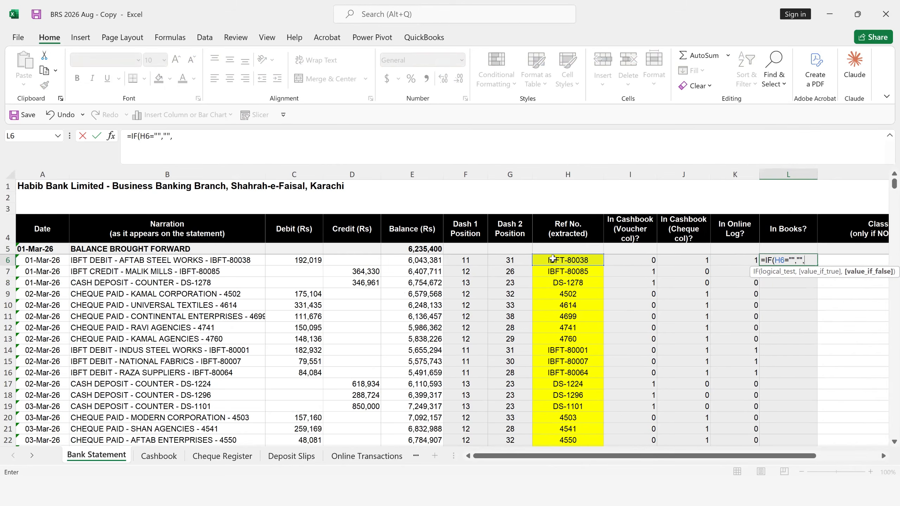
text(if)
- Nest a second IF as the L6 formula's false value, testing whether I6+J6+K6 is greater than 0
key(Tab)
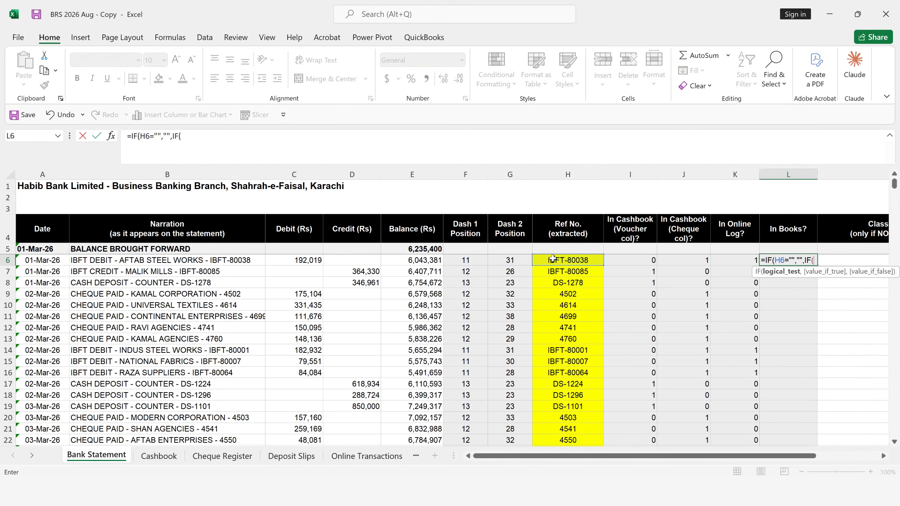
click(654, 260)
text(+)
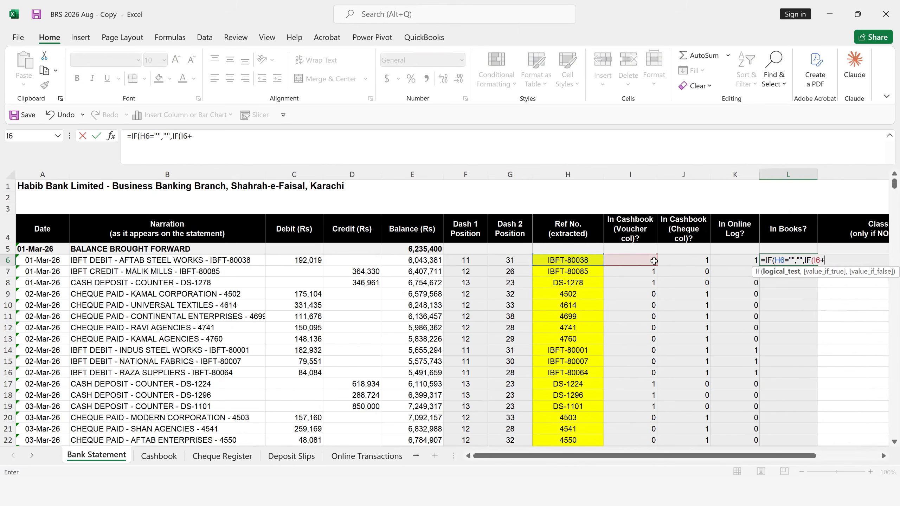
click(698, 260)
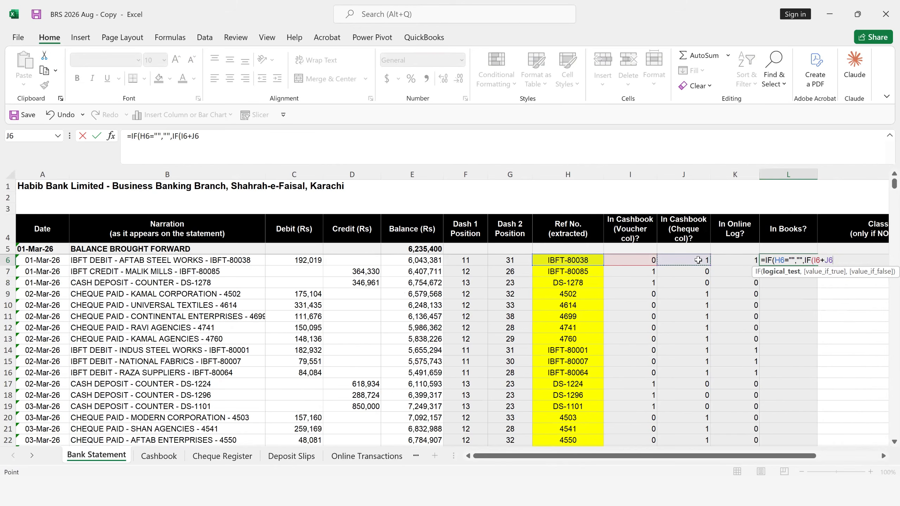
text(+)
key(Left)
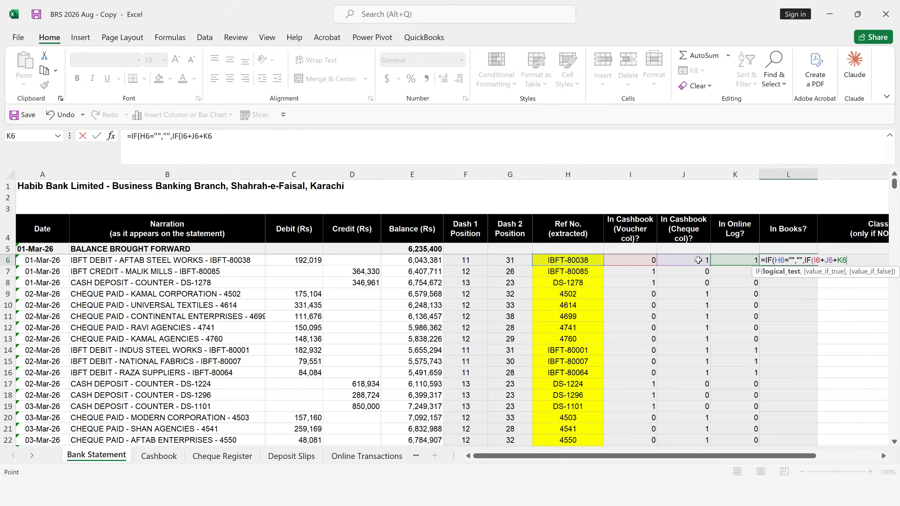
text(>0,)
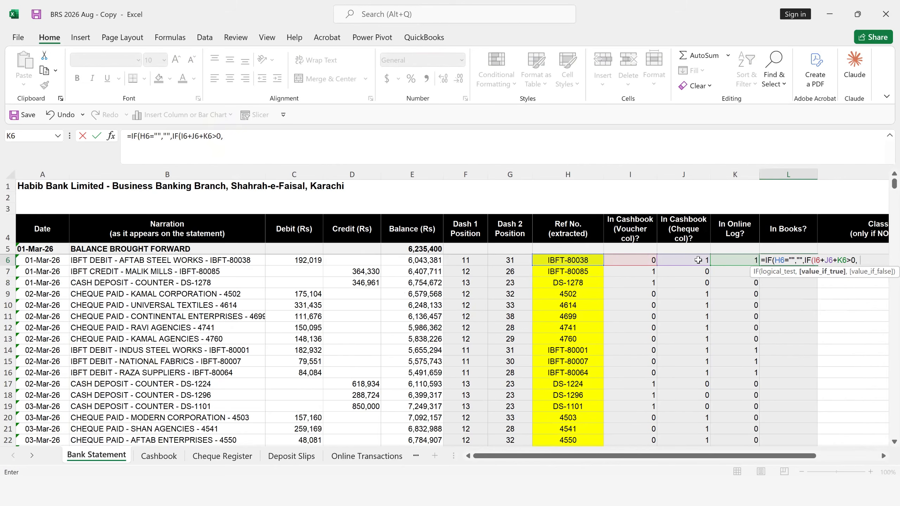
text("In Books")
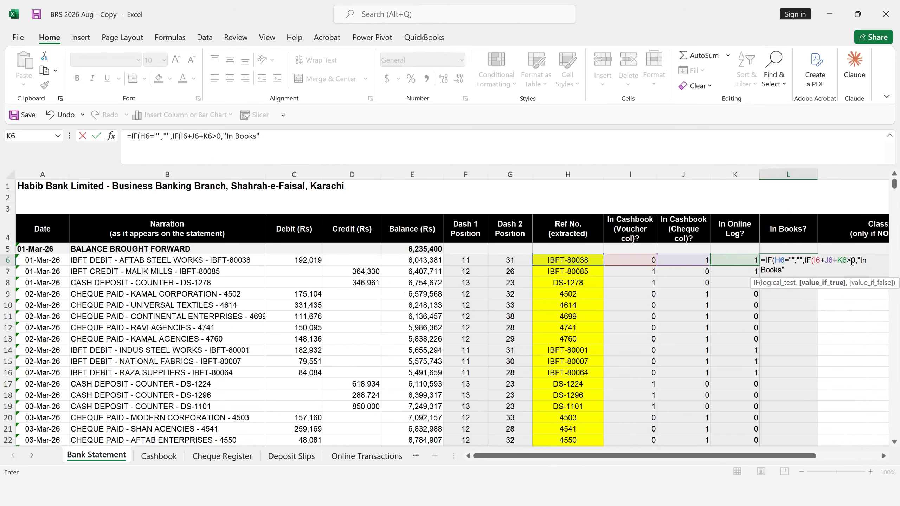
- Finish the nested IF in L6 with "In Books" as its true result and "Not in Books" as its false result
text(,)
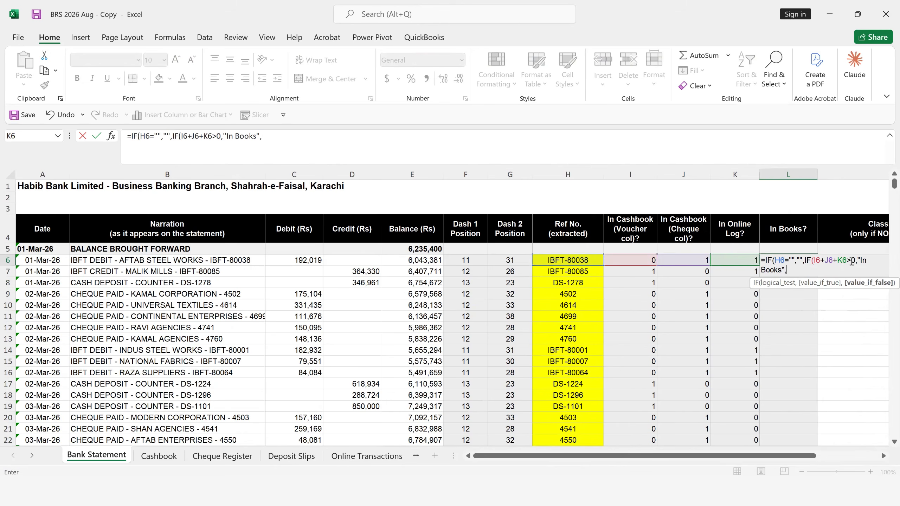
text("Not in Books)
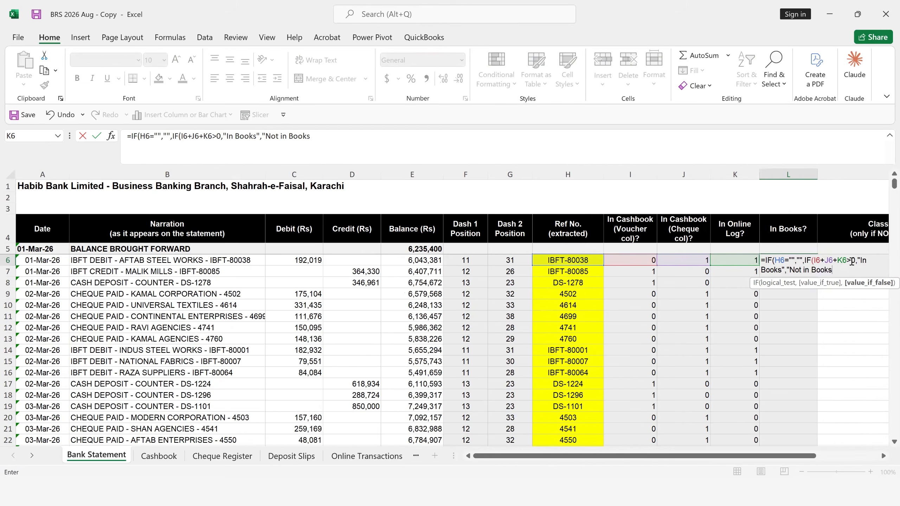
text(")
key(Return)
key(Return)
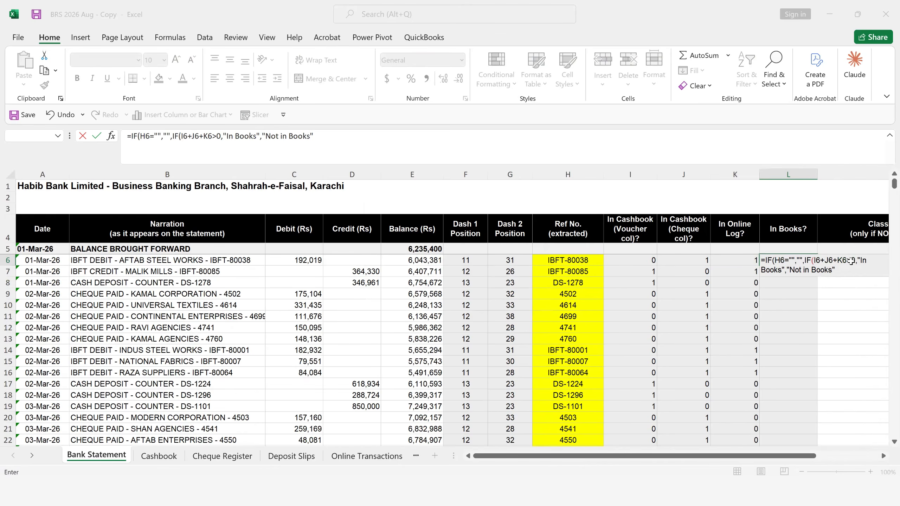
- Fill the L6 formula down the In Books? column for all bank statement rows
click(797, 259)
drag(814, 265, 815, 265)
double_click(815, 266)
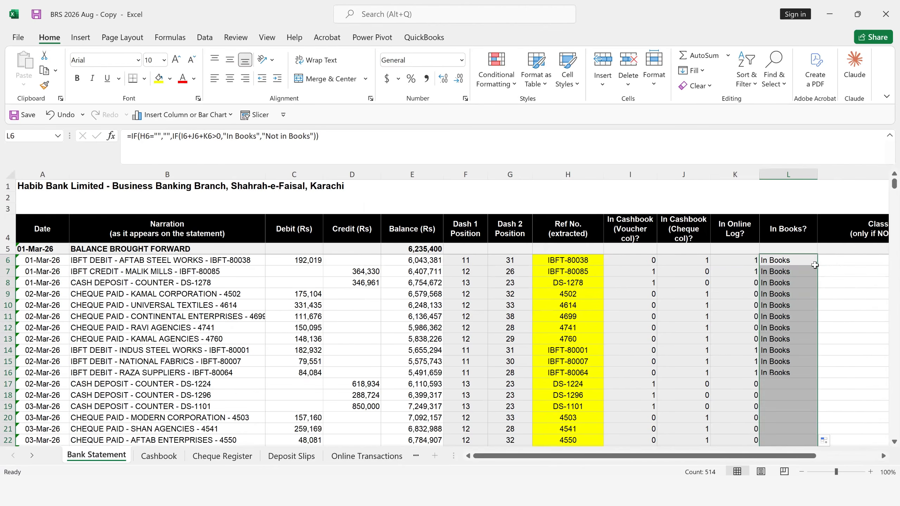
- Add filters to the bank statement header row and show only the "Not in Books" entries of the In Books? column
click(777, 234)
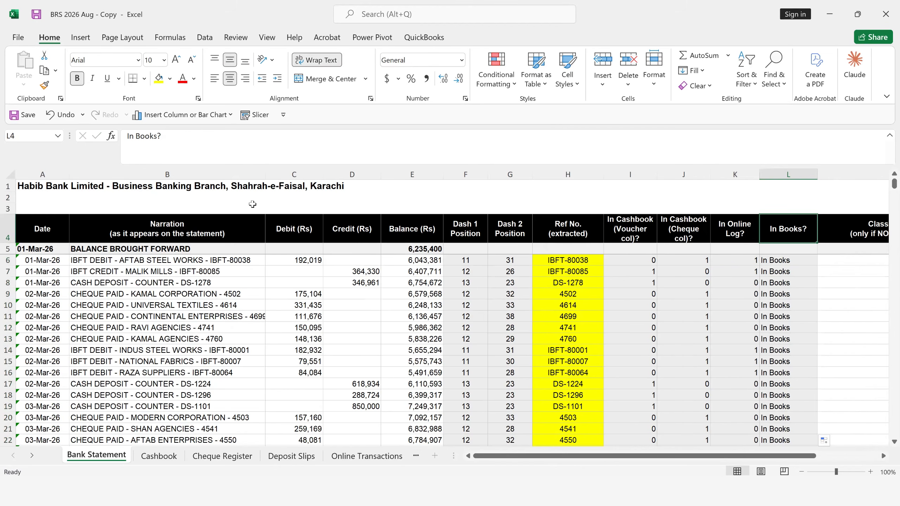
click(748, 80)
click(767, 156)
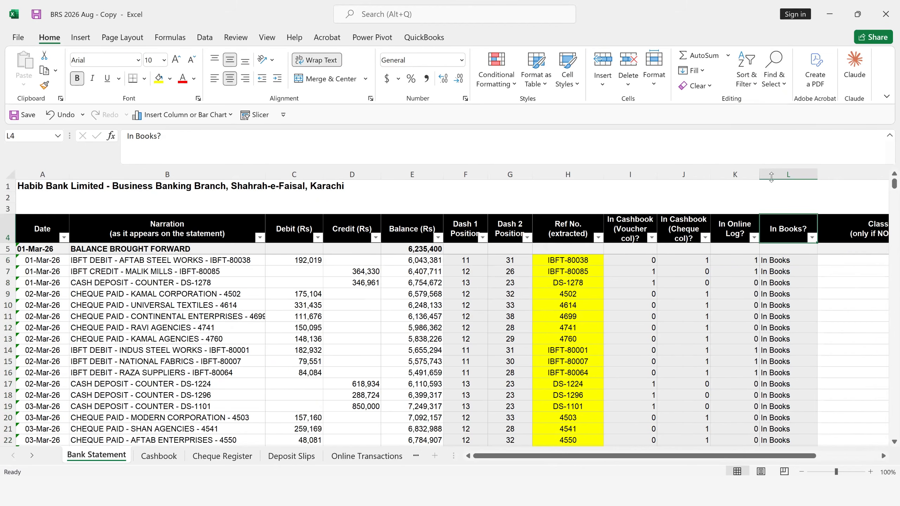
click(812, 238)
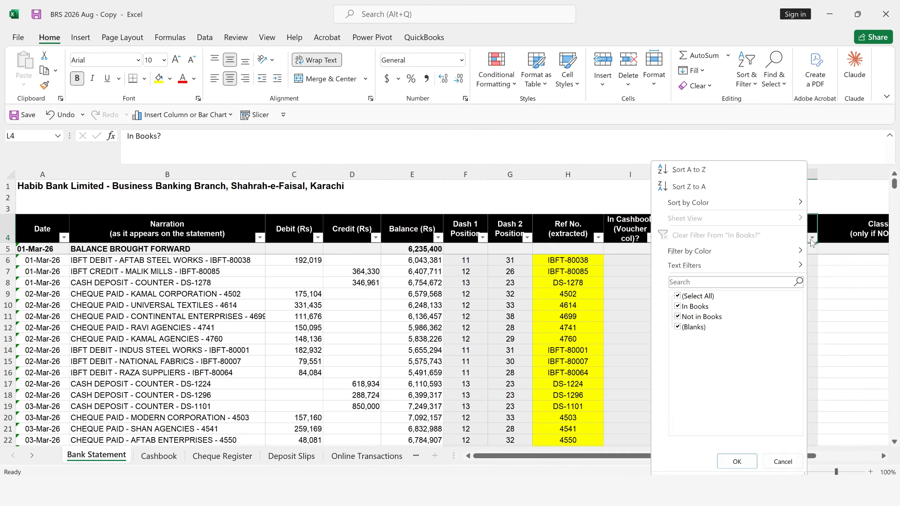
click(698, 298)
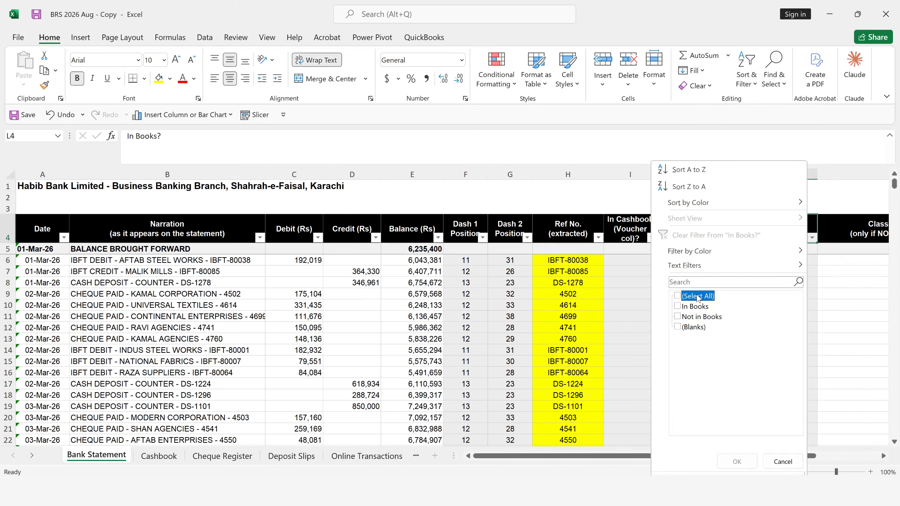
click(678, 317)
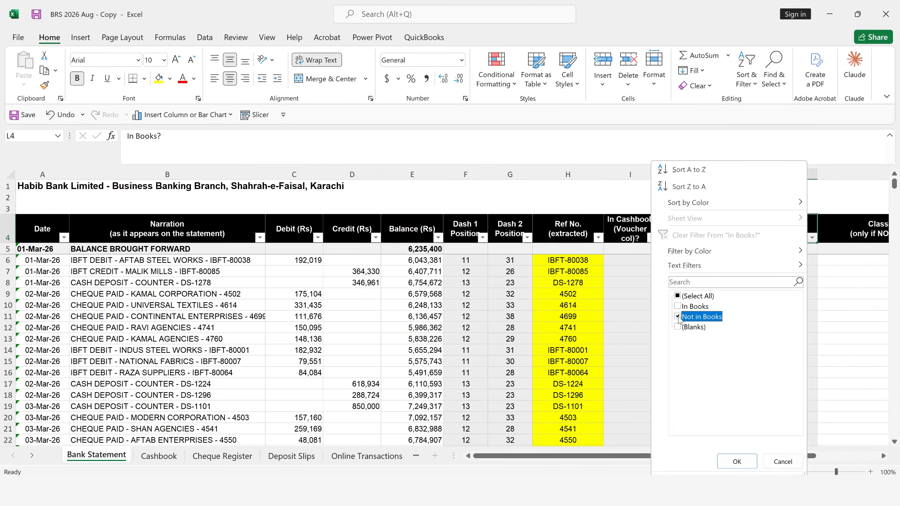
click(738, 463)
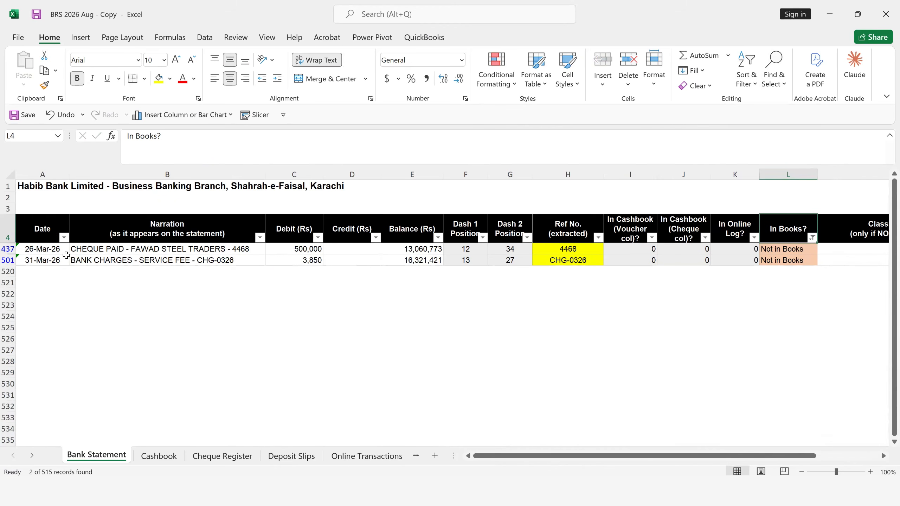
- Examine the filtered cheque 4468 entry's date, narration, debit, three match columns, In Books? formula and Classification cell
click(54, 249)
click(115, 248)
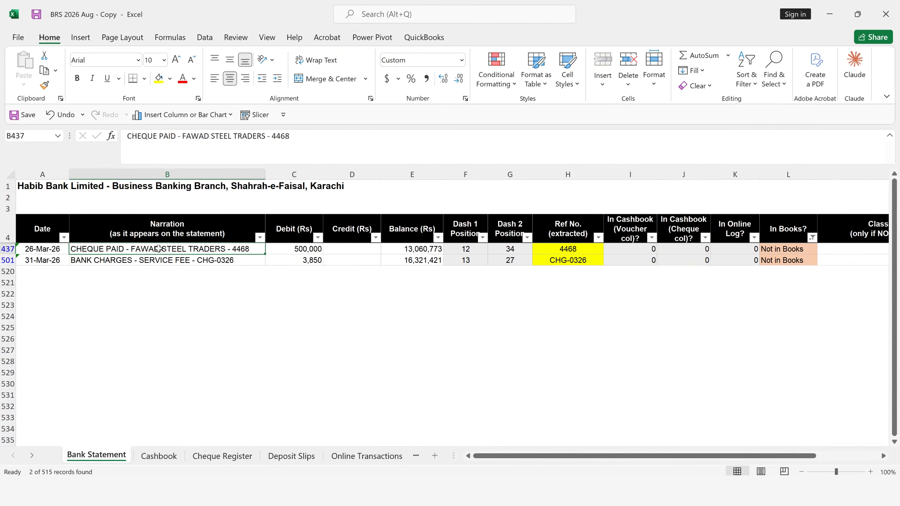
click(306, 249)
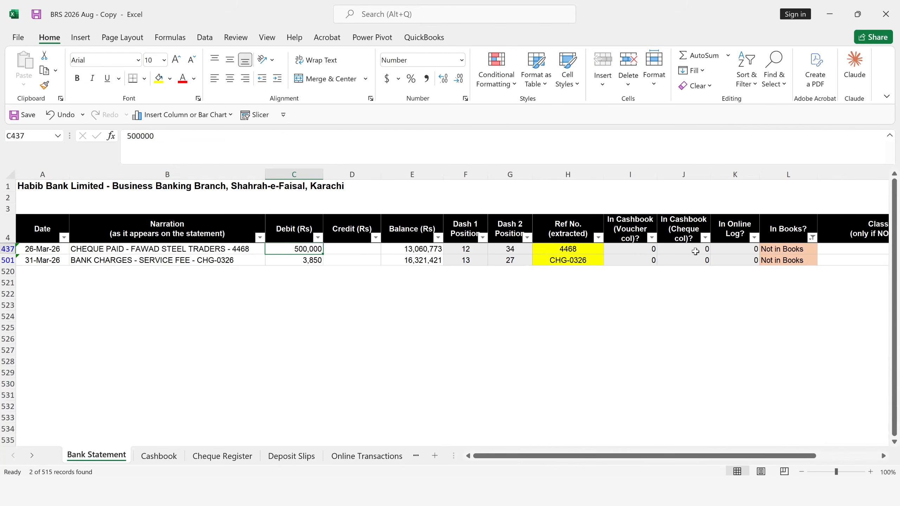
drag(652, 248, 732, 247)
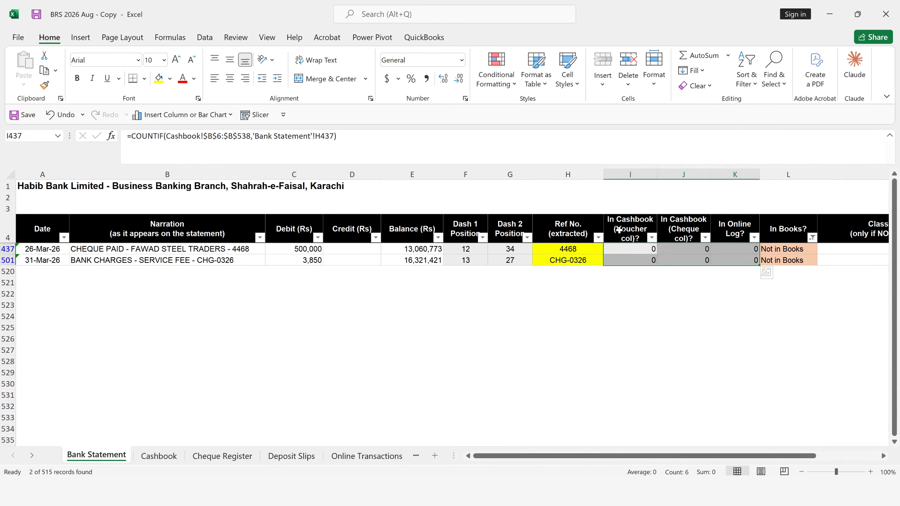
click(727, 259)
click(726, 249)
key(Right)
key(Right)
key(Right)
key(Right)
key(Right)
key(Right)
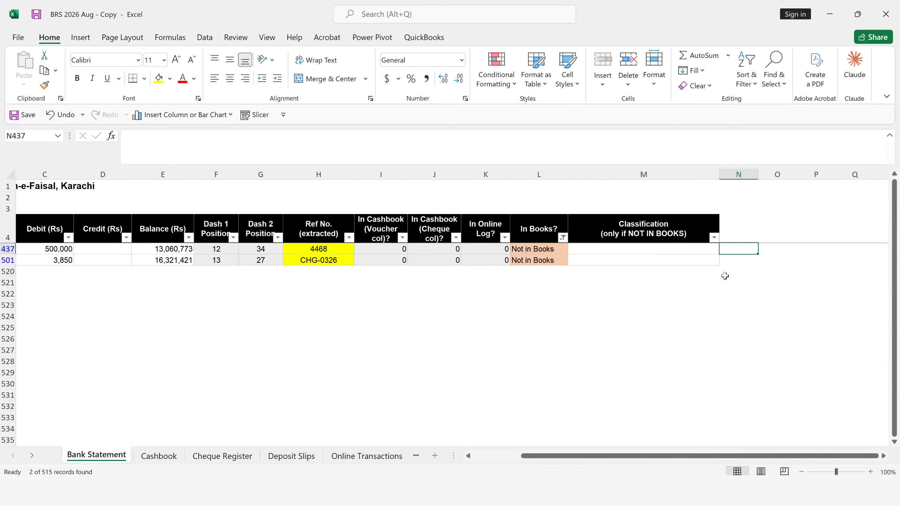
key(Left)
key(Left)
key(Left)
key(Left)
key(Left)
key(Left)
key(Right)
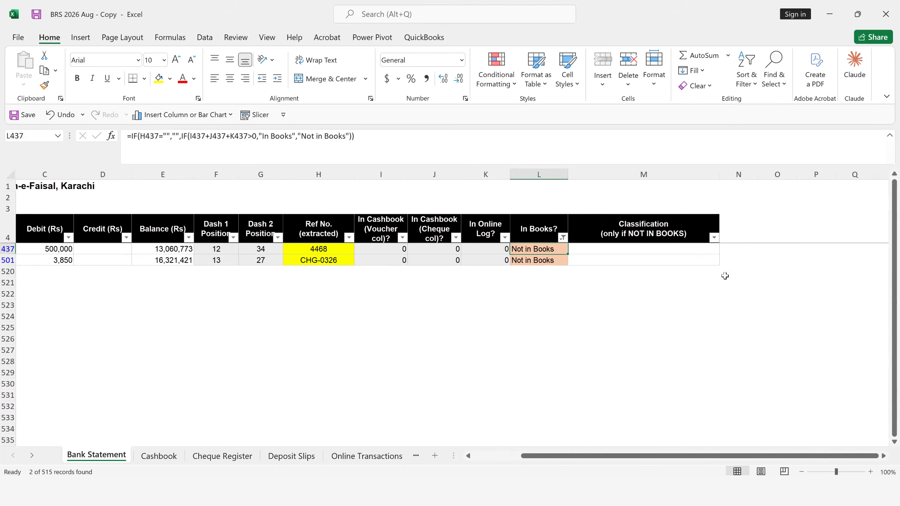
click(632, 248)
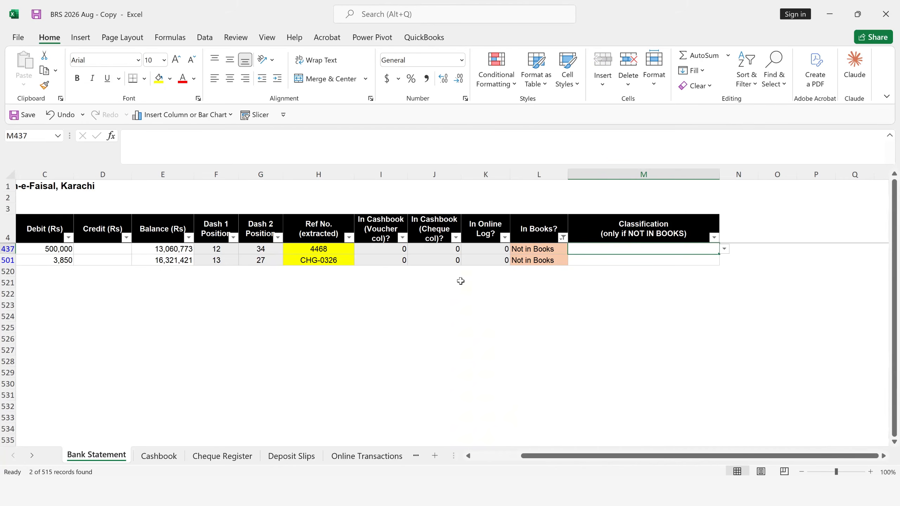
- Examine the extracted reference and narration of the filtered bank charges entry in row 501
click(322, 260)
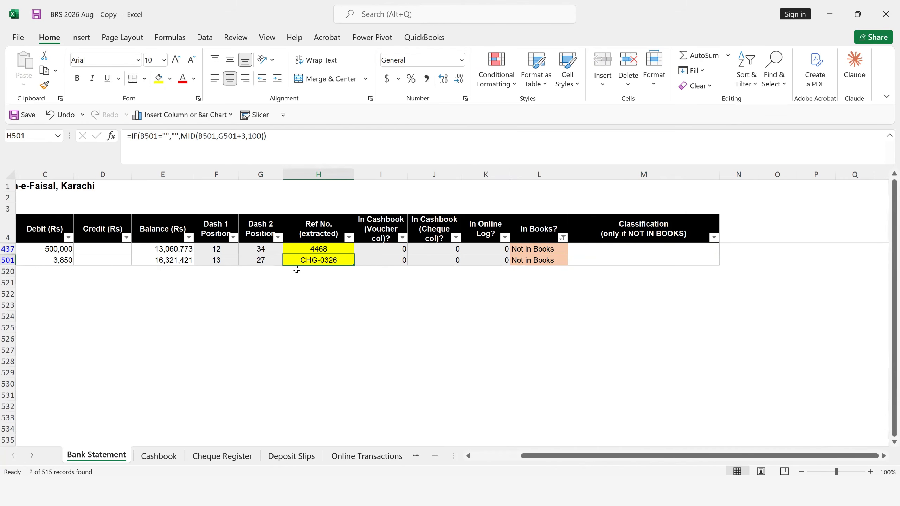
click(119, 263)
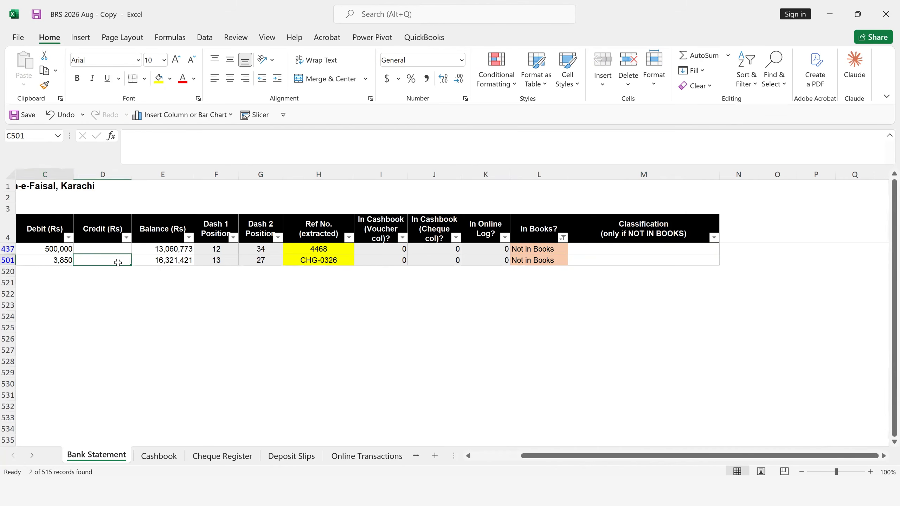
key(Left)
key(Left)
click(118, 262)
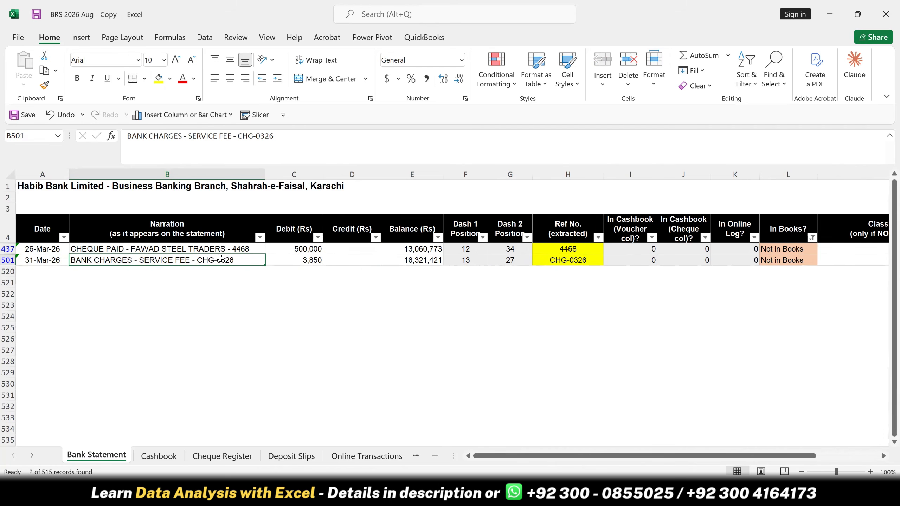
- Find cheque number 4468 from the bank statement narration in the Cheque Register sheet
click(110, 248)
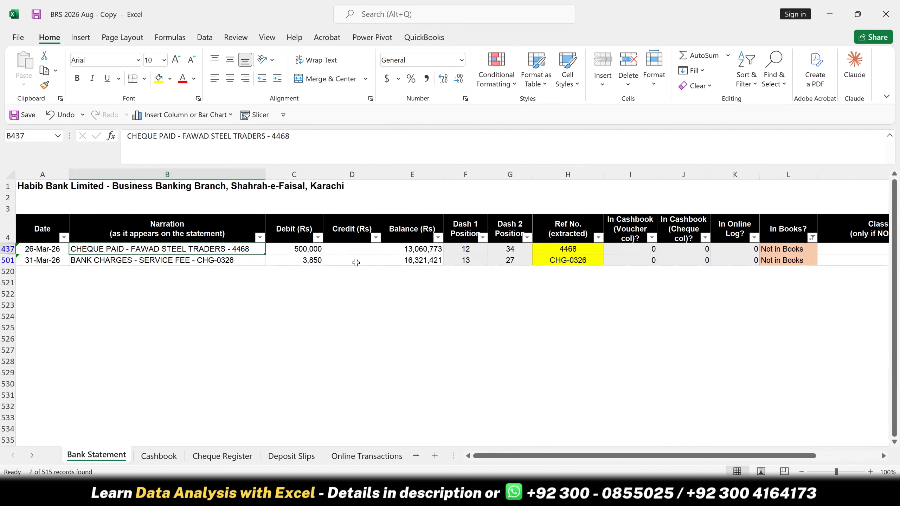
click(210, 460)
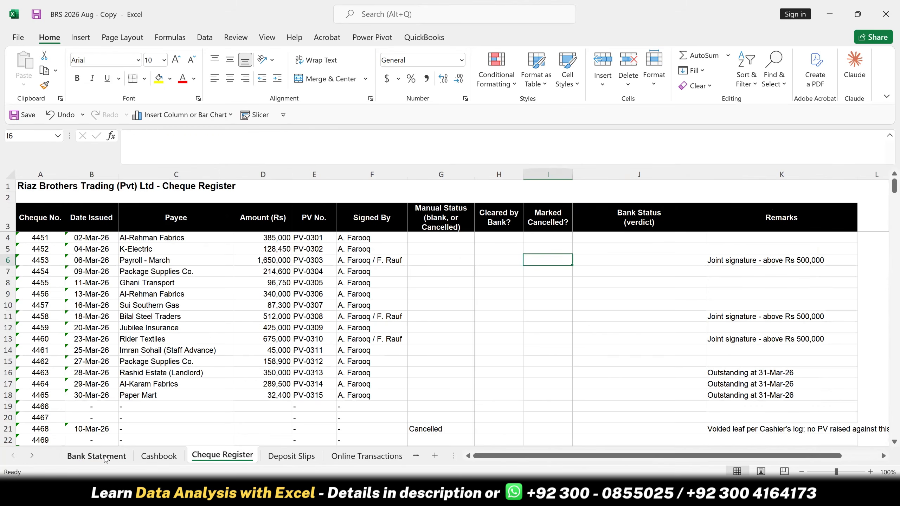
key(ctrl+Page_Up)
key(ctrl+Page_Up)
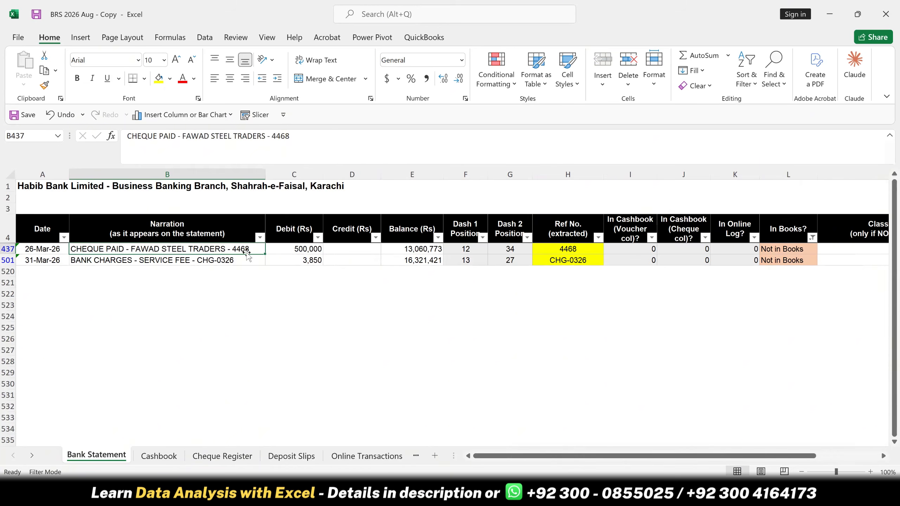
click(209, 457)
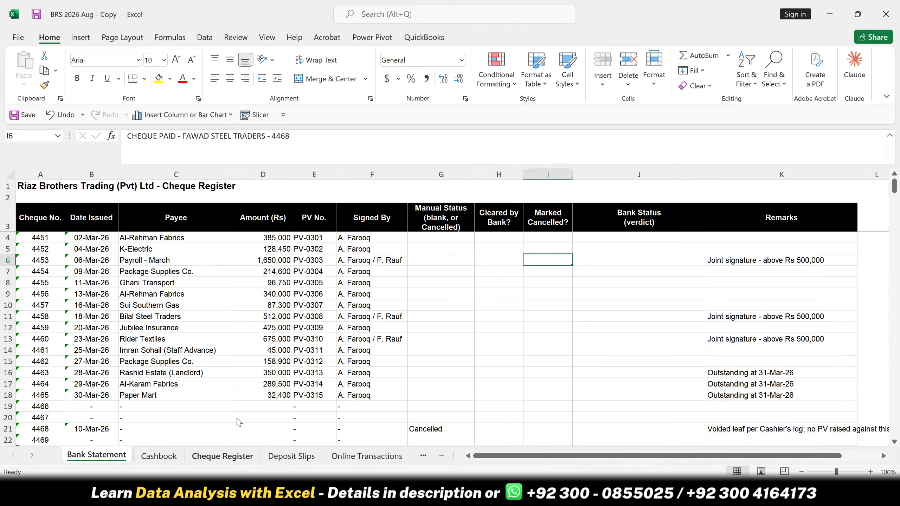
key(ctrl+f)
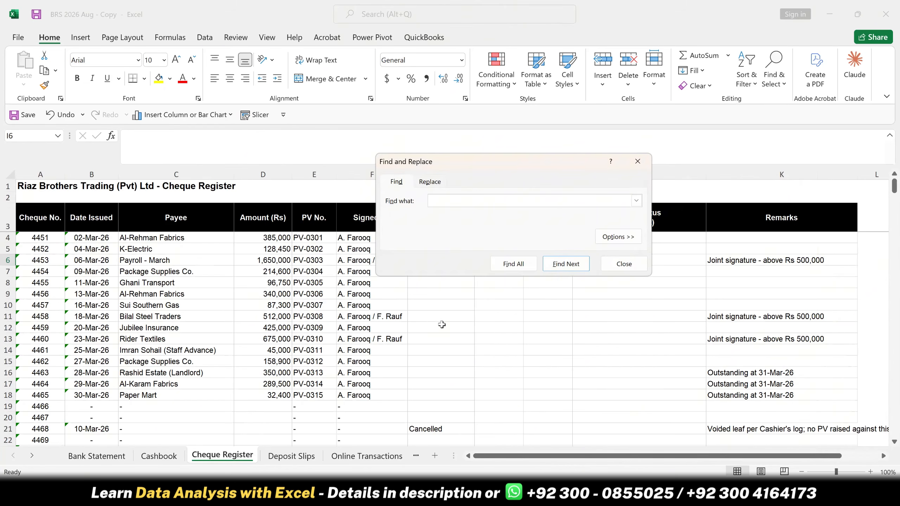
key(Return)
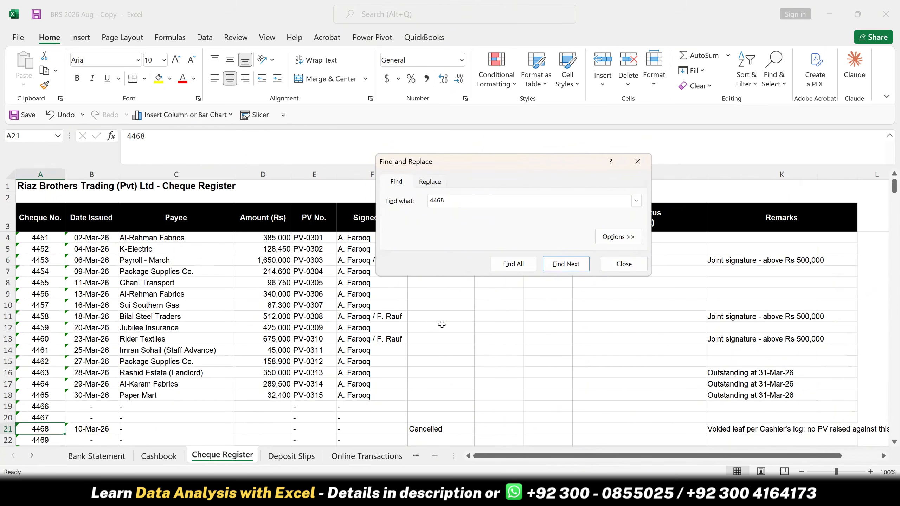
key(Escape)
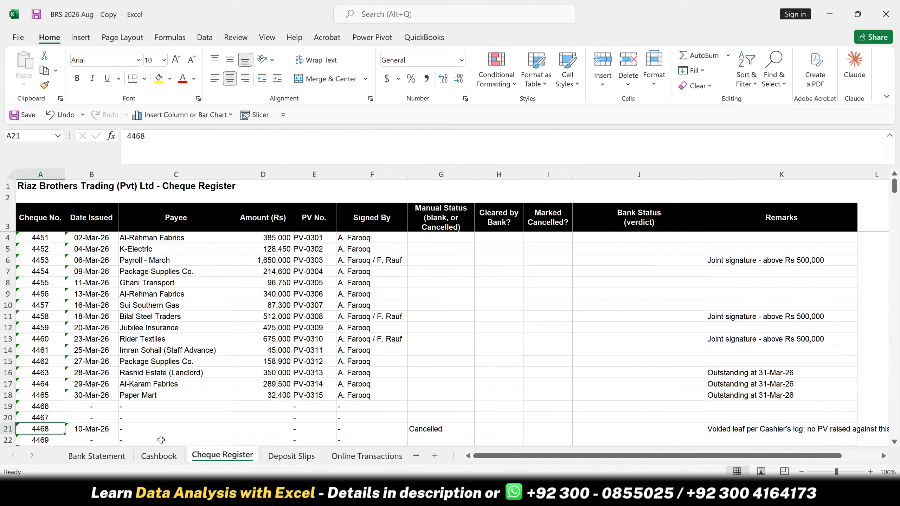
- Highlight the cheque 4468 row in the Cheque Register with a yellow fill, from column A through L
key(shift+Right)
key(shift+Right)
key(shift+Right)
key(shift+Right)
key(shift+Right)
key(shift+Right)
key(shift+Right)
key(shift+Right)
key(shift+Right)
key(shift+Right)
key(shift+Right)
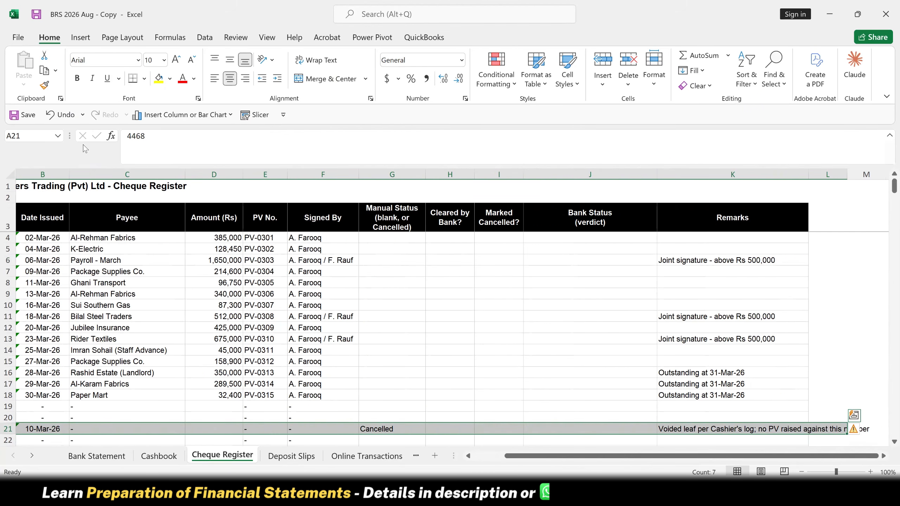
click(159, 78)
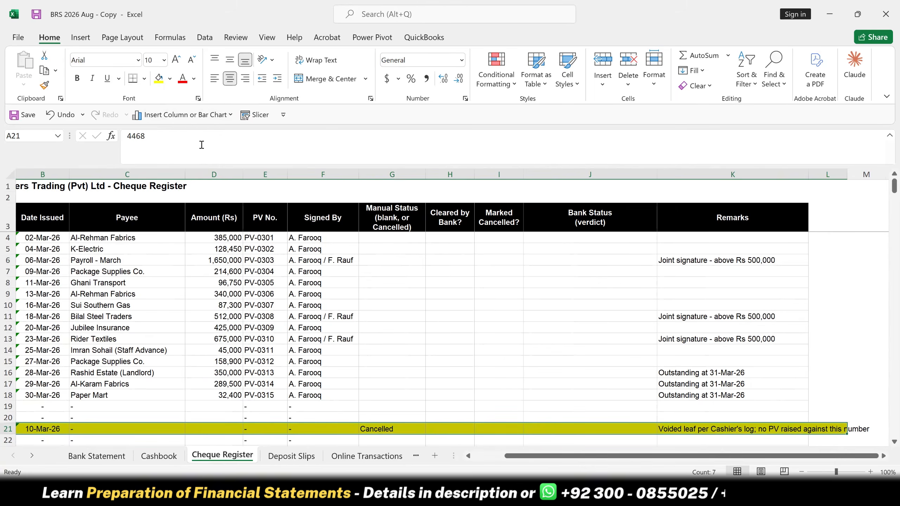
key(Home)
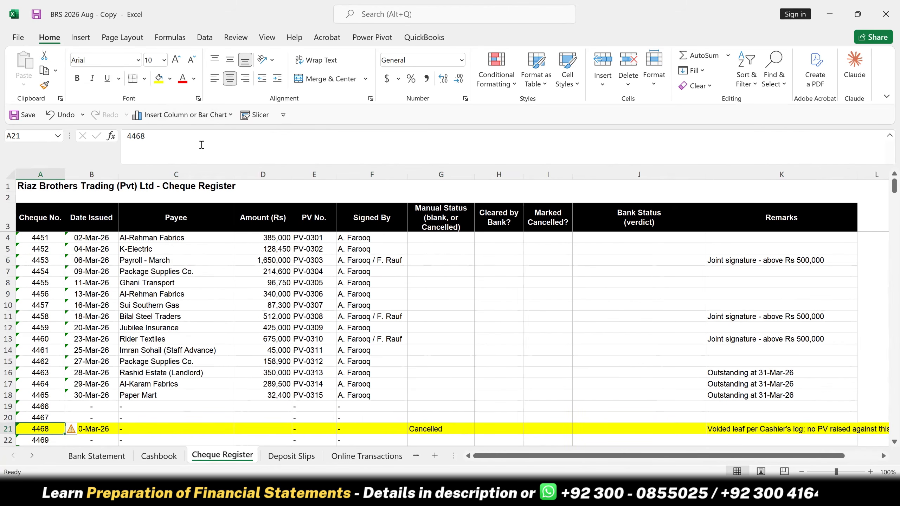
- Review the highlighted cheque row's issue date, payee, amount, manual status and remarks
key(Right)
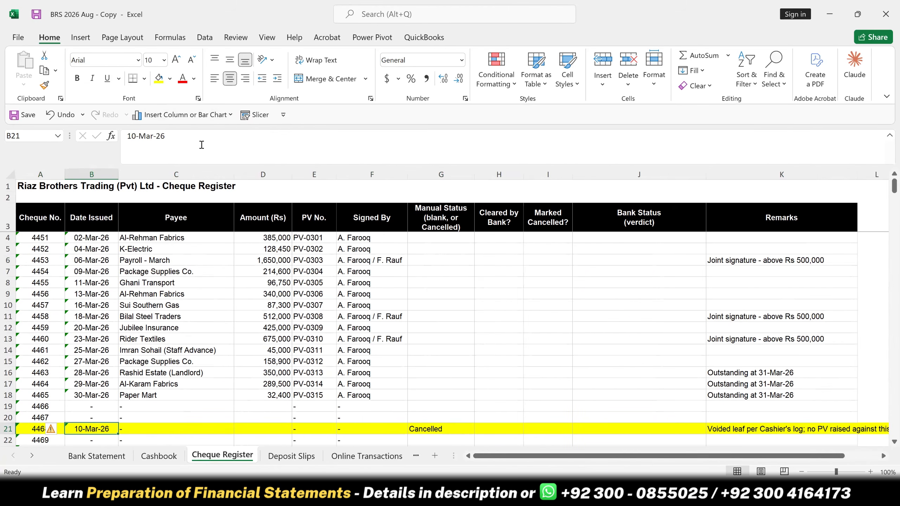
key(Right)
key(Right)
key(Right)
key(Right)
key(Right)
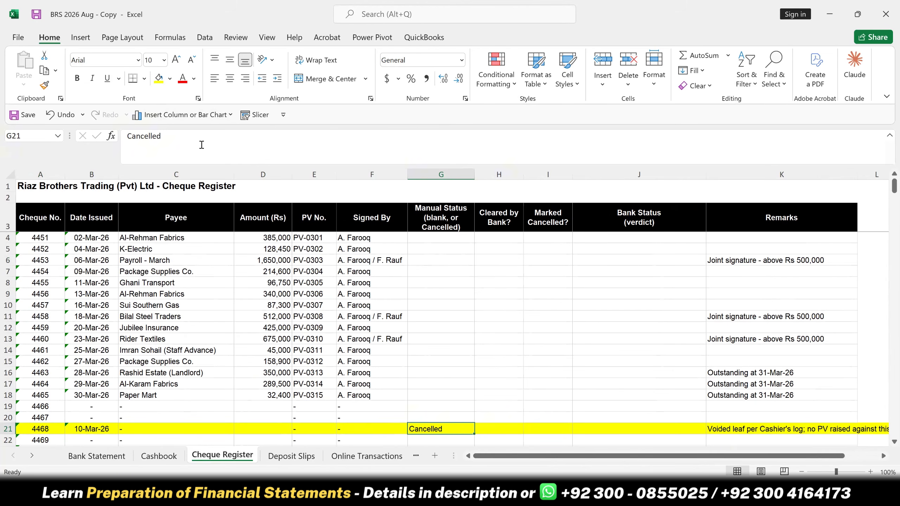
key(Right)
key(Right)
key(Right)
key(Right)
key(Right)
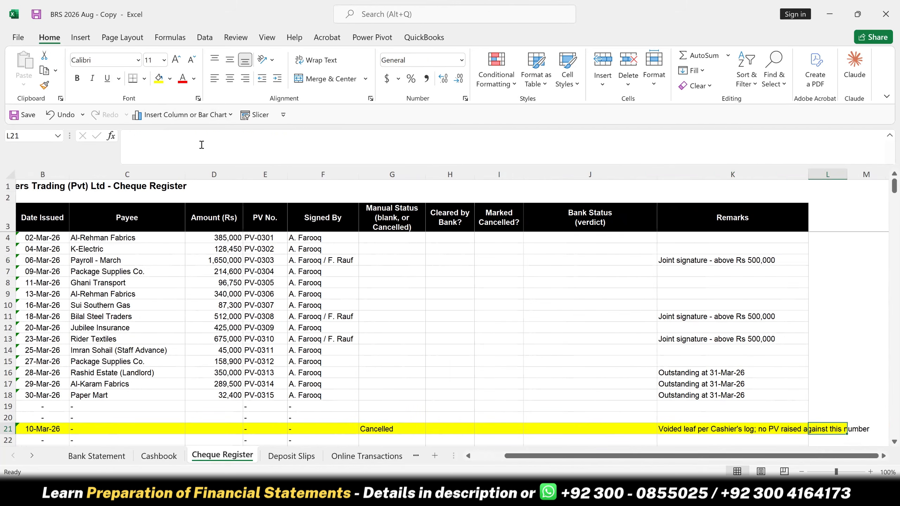
key(Left)
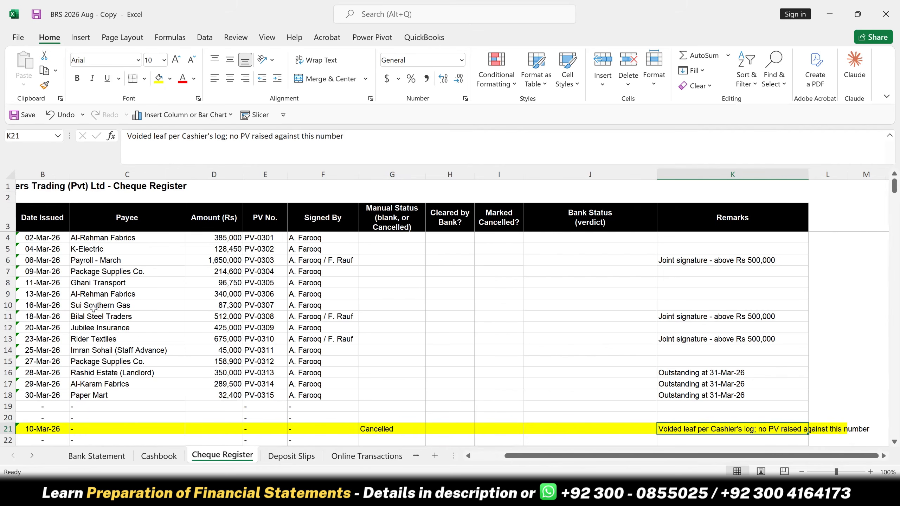
- Classify the cheque 4468 entry on the Bank Statement sheet as "Suspicious - Escalate (add back to Bank pending)"
click(94, 456)
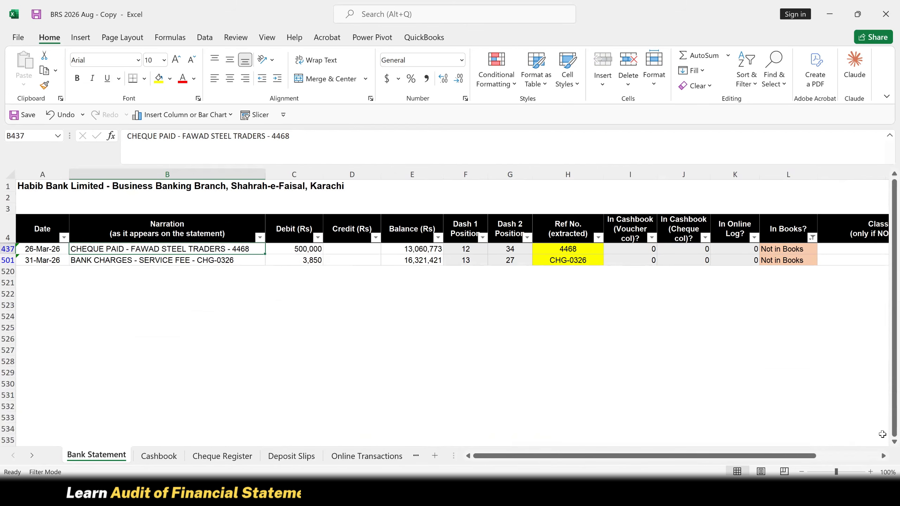
key(Right)
key(Right)
key(Right)
key(Right)
key(Right)
key(Right)
key(Right)
key(Right)
key(Right)
key(Right)
key(Right)
key(Right)
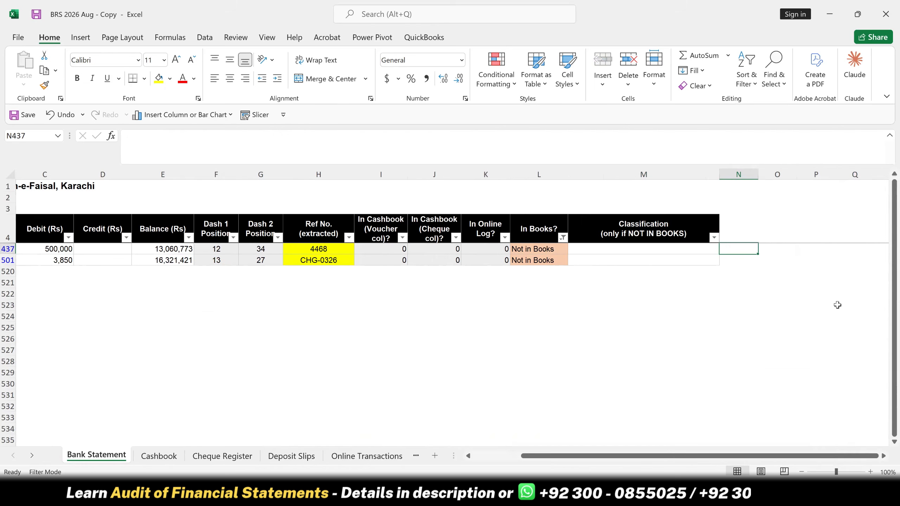
click(689, 252)
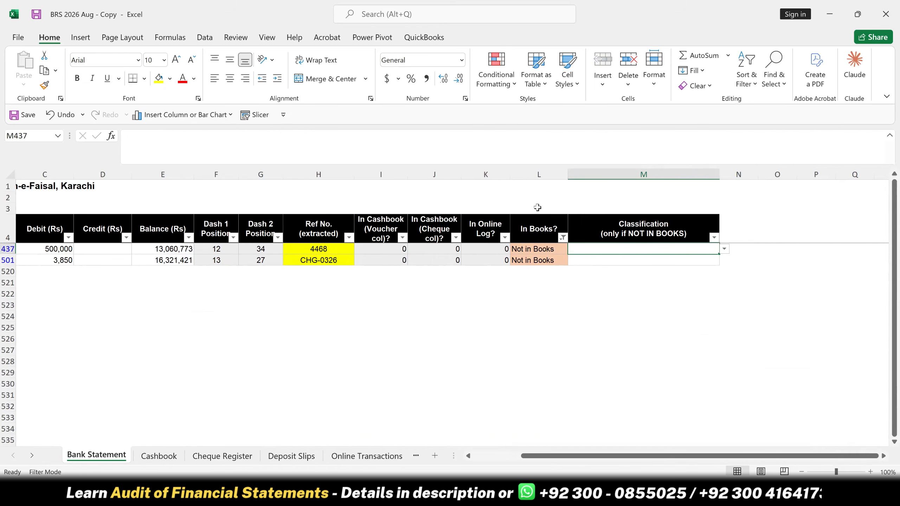
click(724, 250)
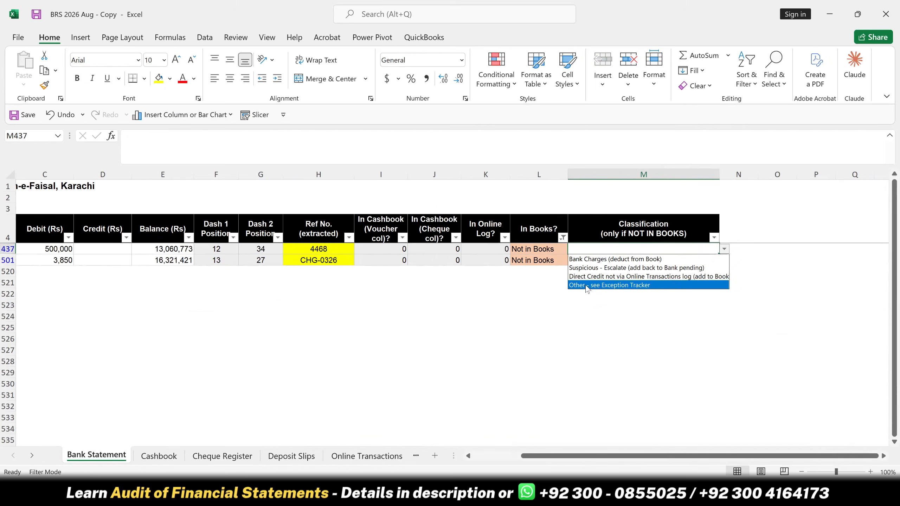
click(572, 270)
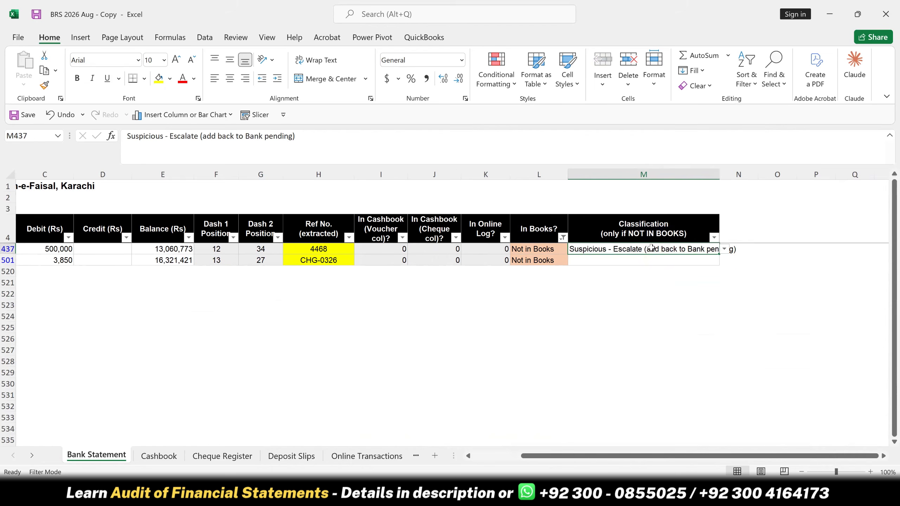
- Classify the CHG-0326 service fee entry as "Bank Charges (deduct from Book)"
click(714, 263)
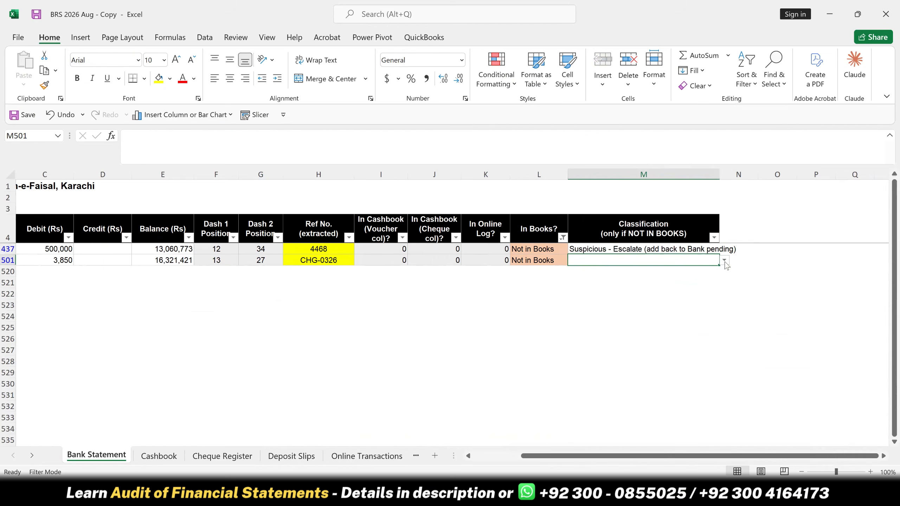
key(alt+Down)
click(598, 270)
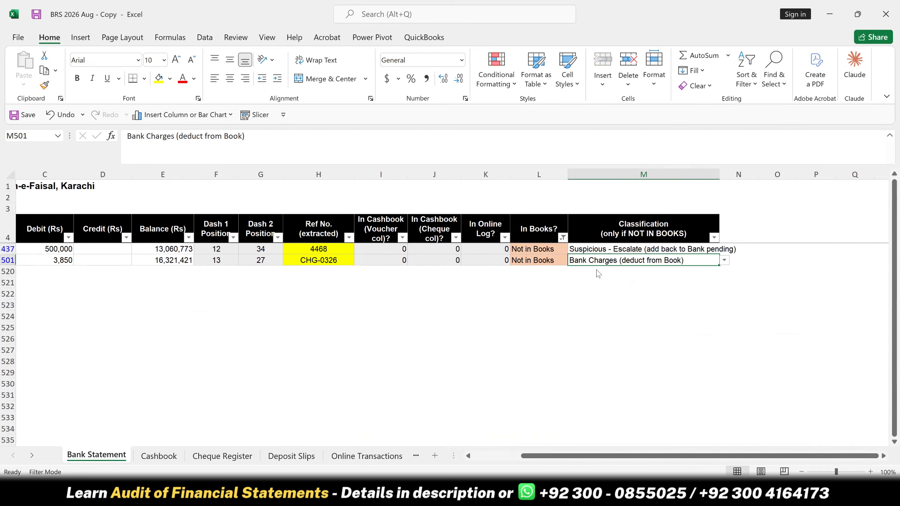
- Clear the In Books? column filter so all bank statement rows are shown
key(Up)
key(Left)
key(Left)
key(Left)
key(Left)
key(Left)
key(Left)
key(Left)
key(Left)
key(Left)
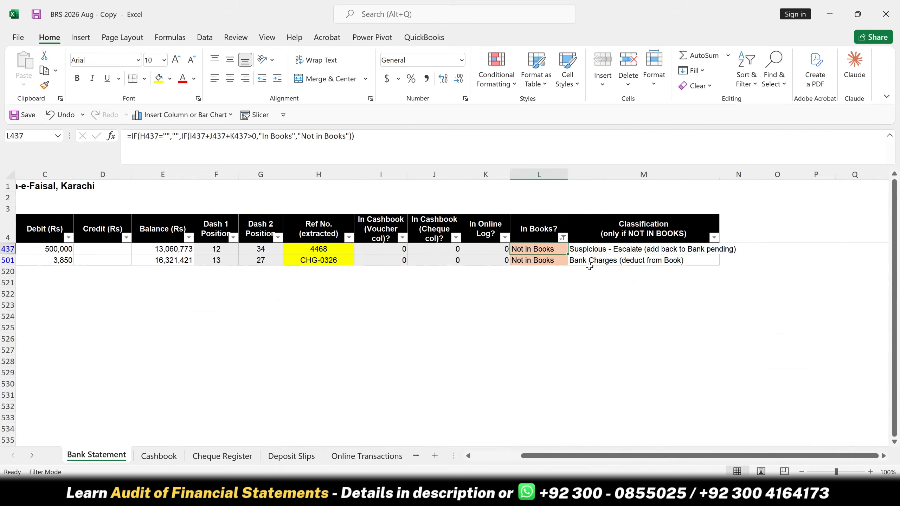
key(Left)
key(Left)
key(Left)
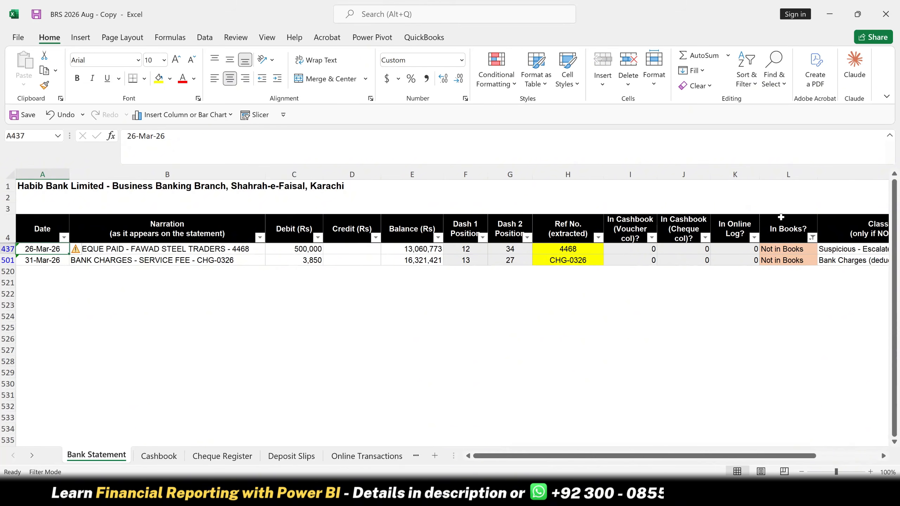
click(811, 237)
click(697, 296)
click(732, 460)
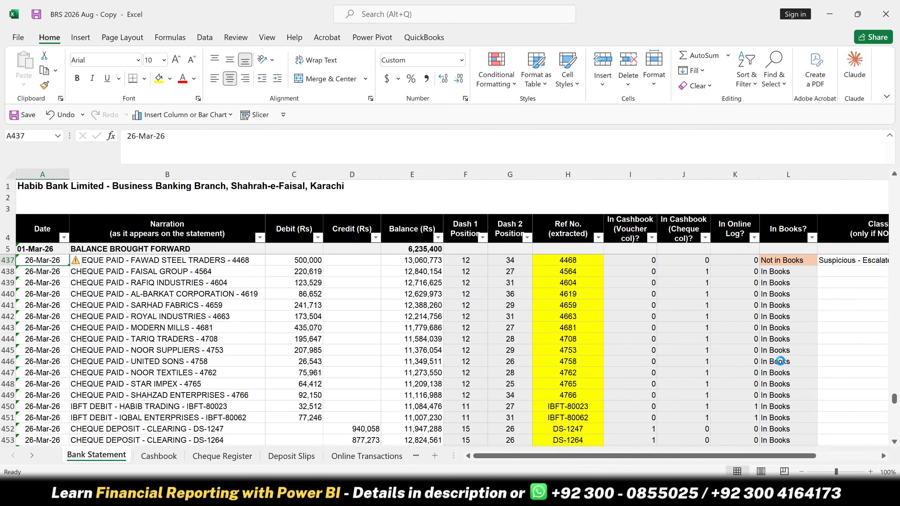
- Open the Cashbook sheet and review its Date, Voucher/Slip No. and Cheque No. column headers
click(157, 461)
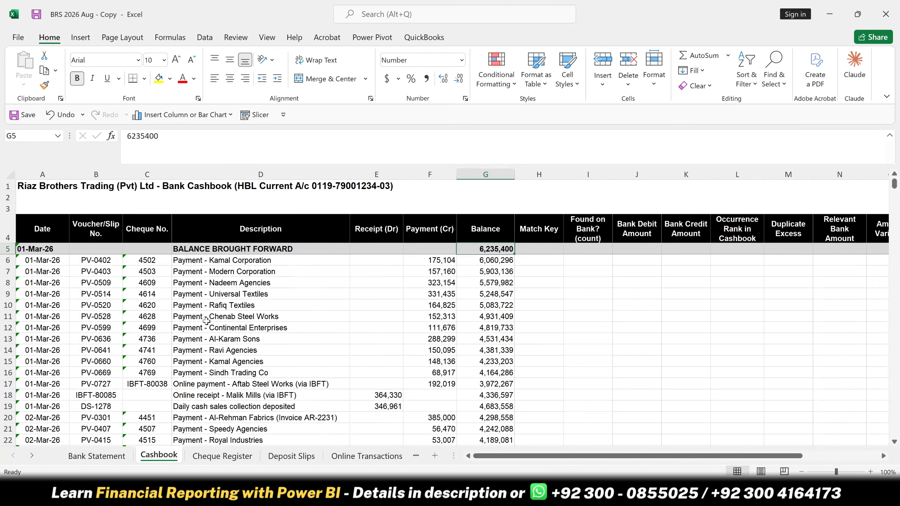
click(27, 225)
click(111, 228)
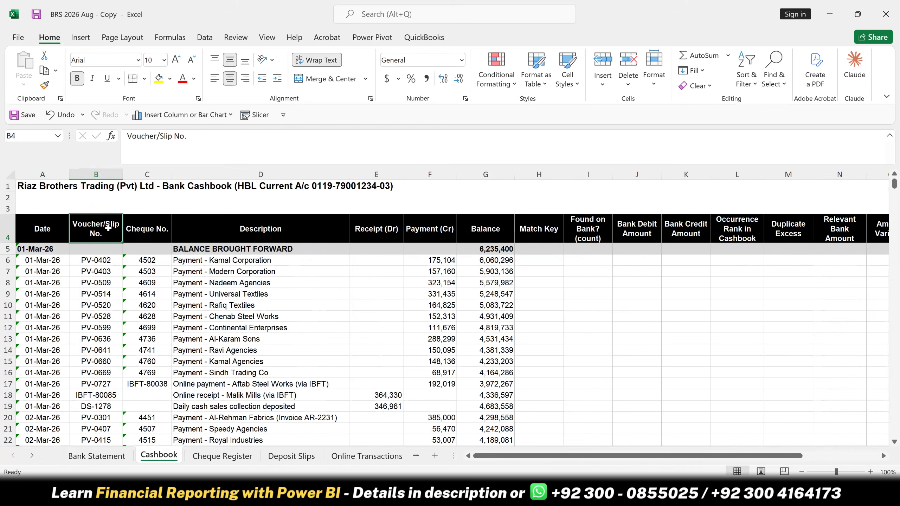
key(Right)
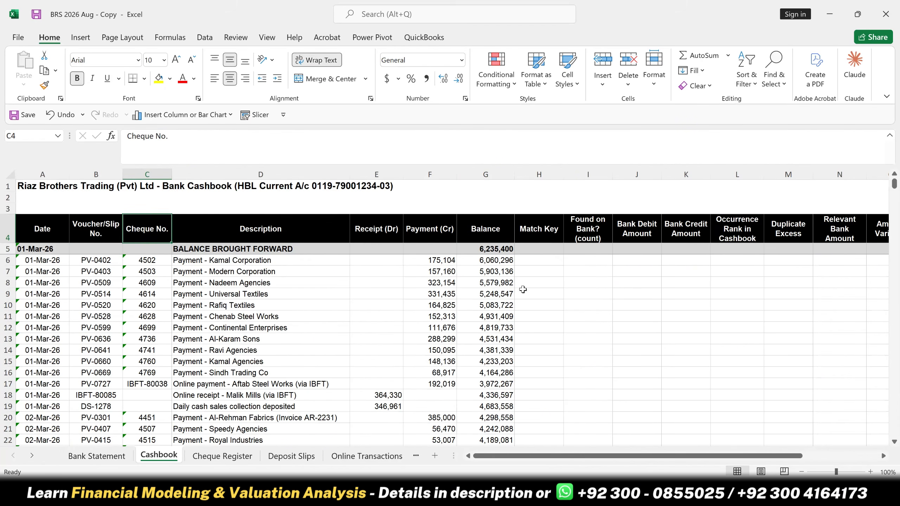
- Enter =IF(C6<>"",C6,B6) in Match Key cell H6 and copy it down the whole column
click(540, 262)
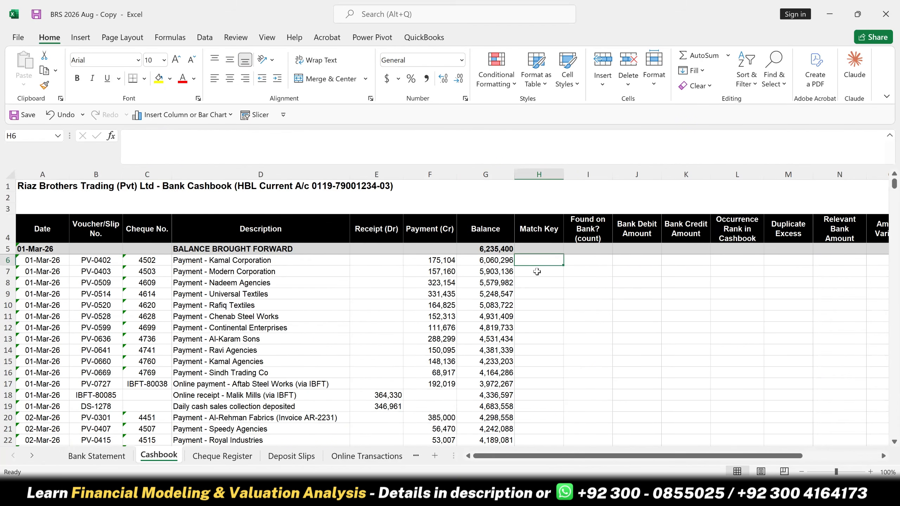
text(=IF()
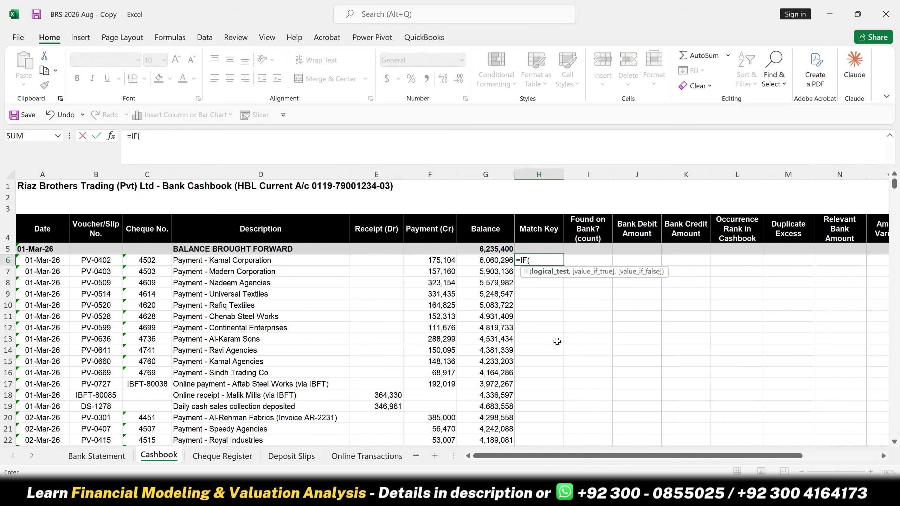
click(143, 264)
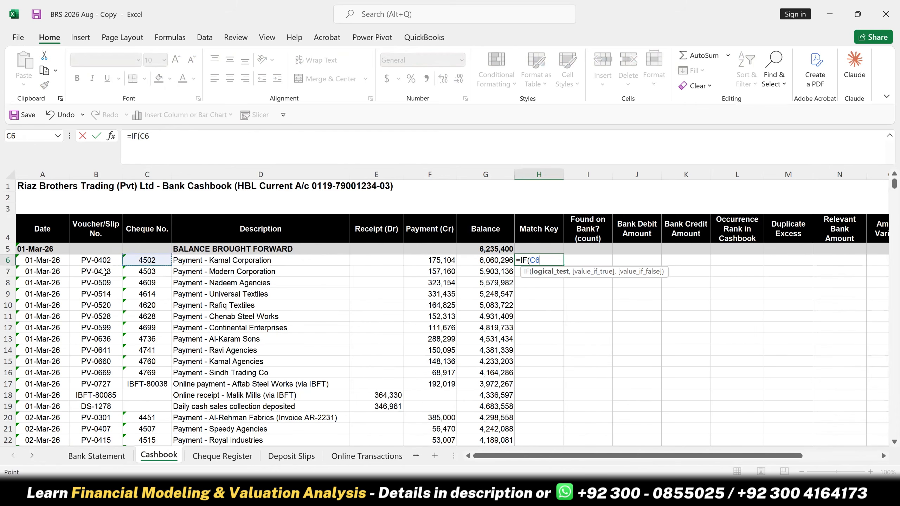
text(<)
text(>"")
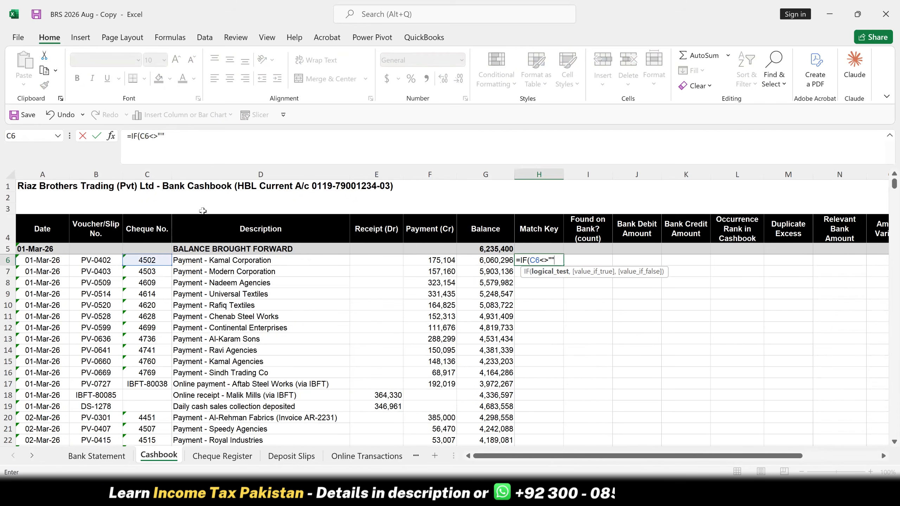
text(,)
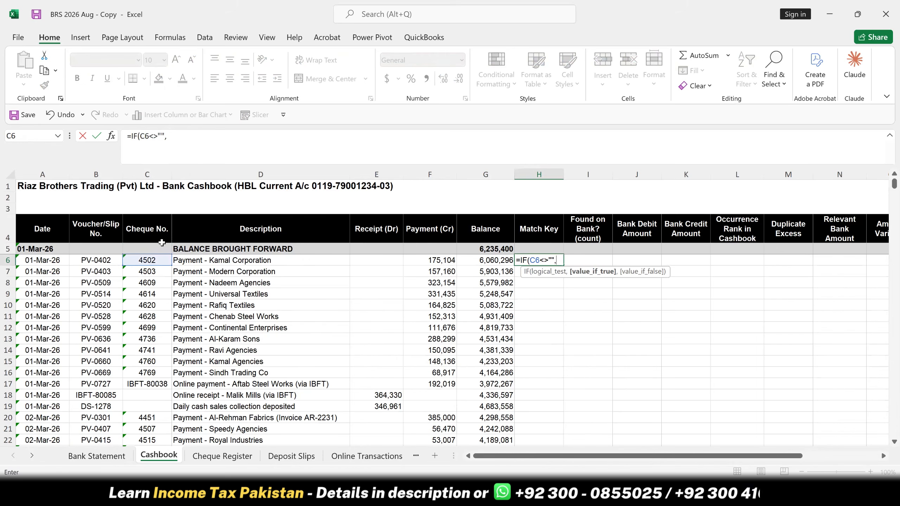
click(155, 259)
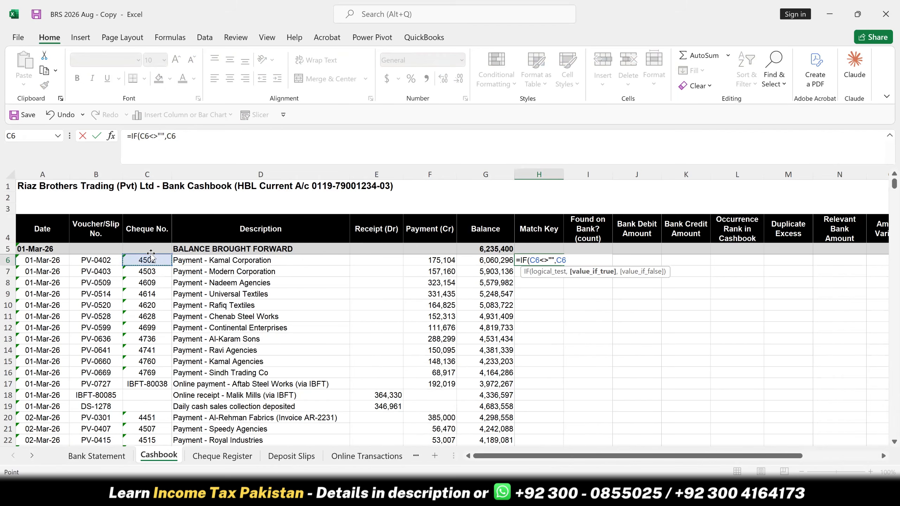
text(,)
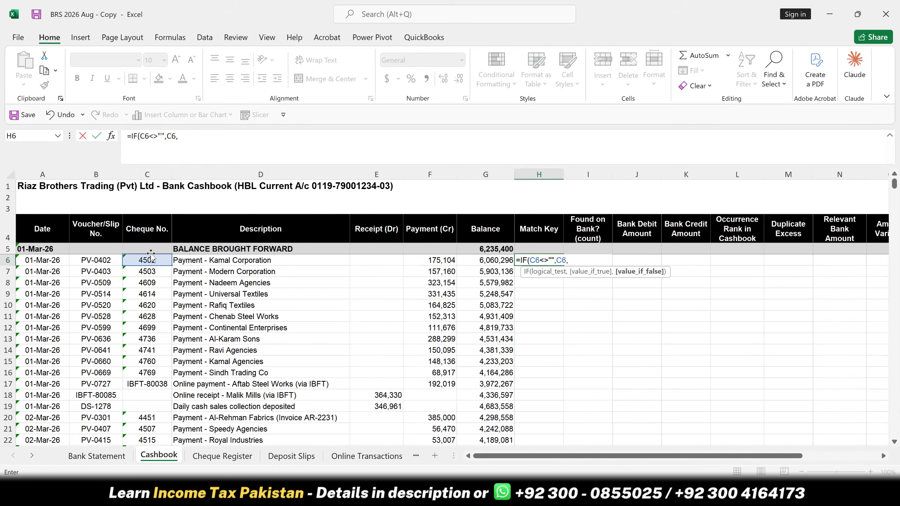
click(107, 262)
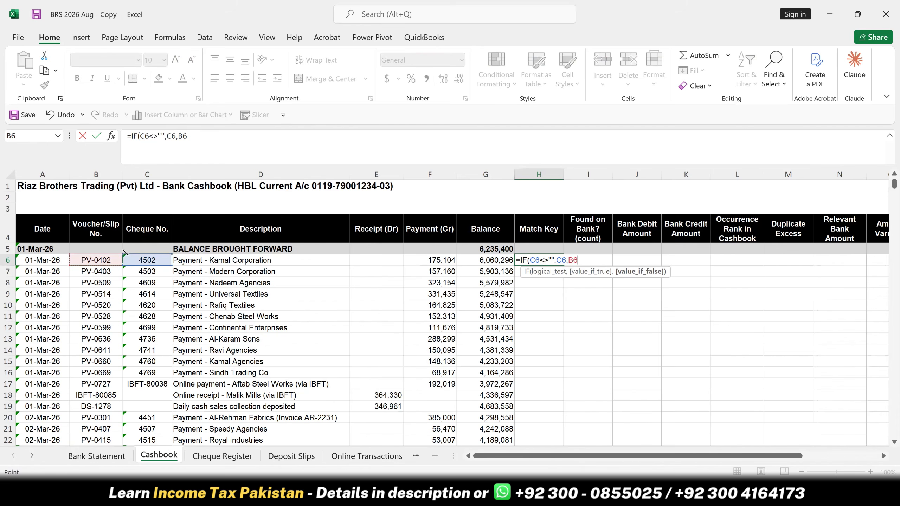
click(96, 136)
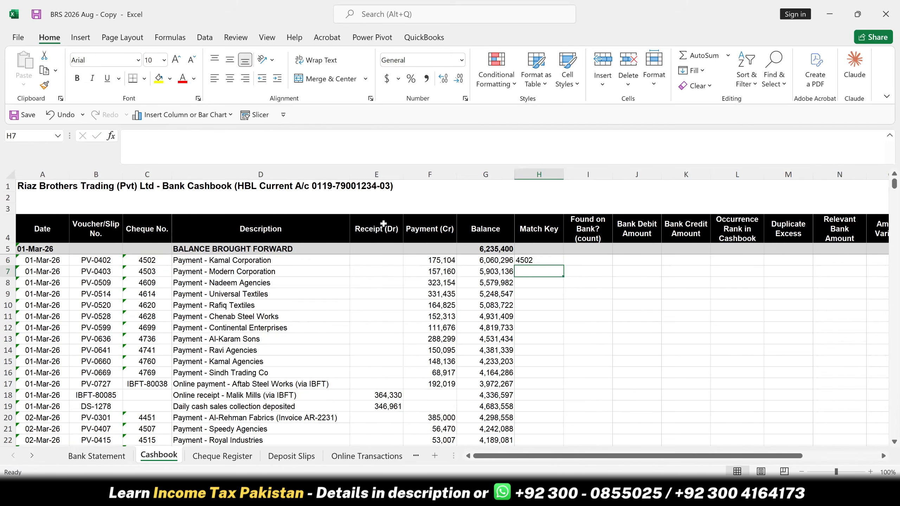
double_click(562, 266)
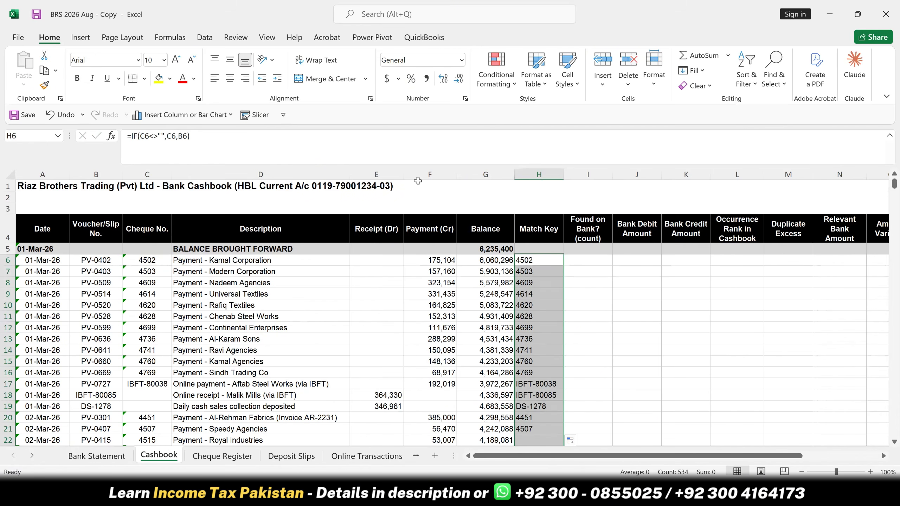
- Center the Match Key values horizontally and vertically and fill their cells with yellow
click(229, 79)
click(231, 62)
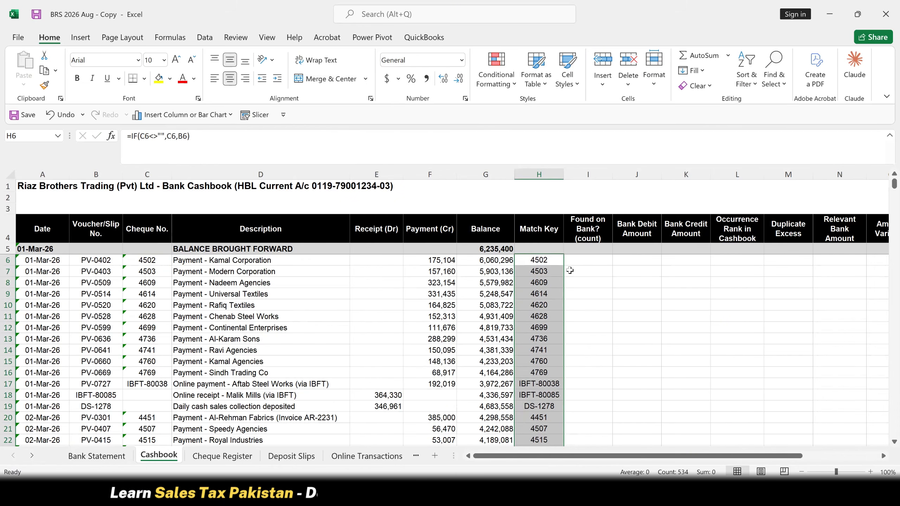
click(159, 78)
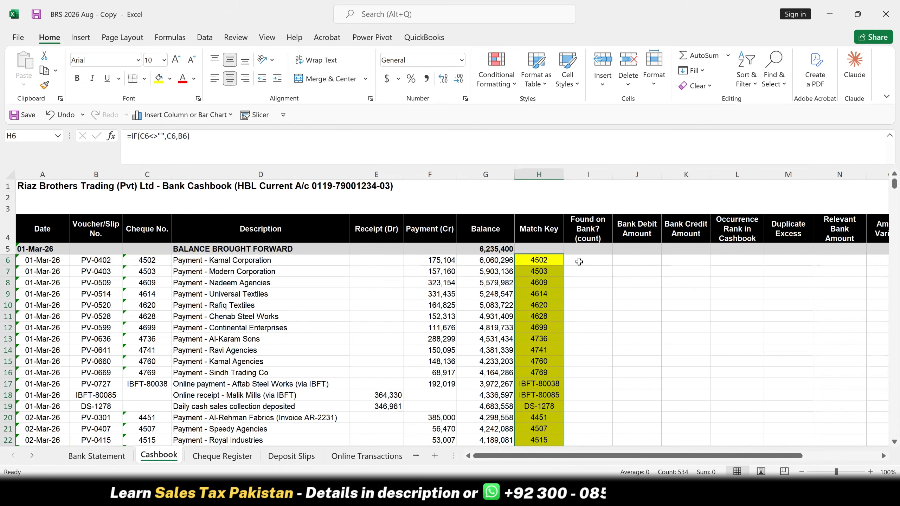
- Start a COUNTIF formula in "Found on Bank? (count)" cell I6 with the absolute range 'Bank Statement'!$H$6:$H$518
click(588, 260)
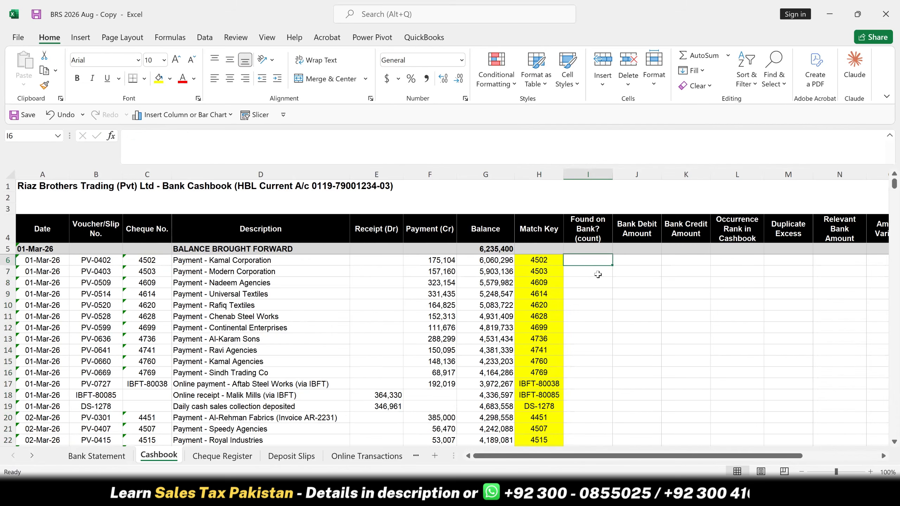
text(=coun)
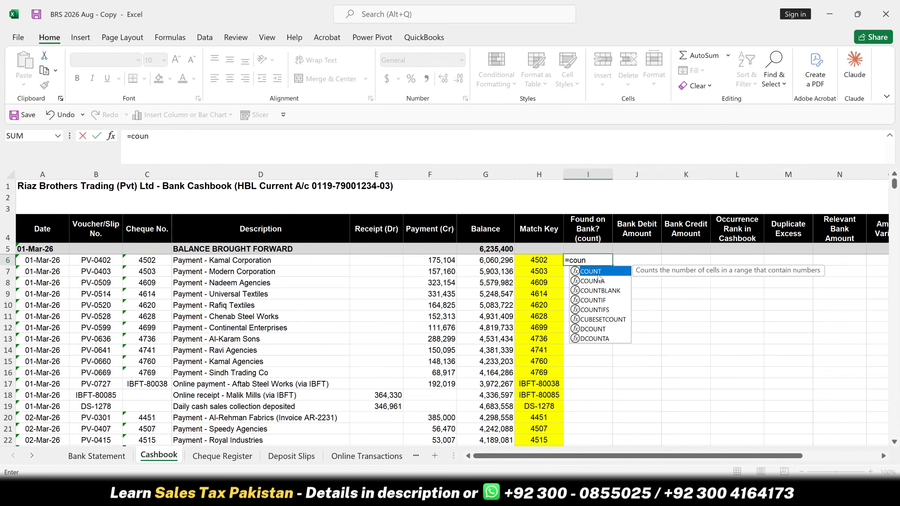
click(599, 280)
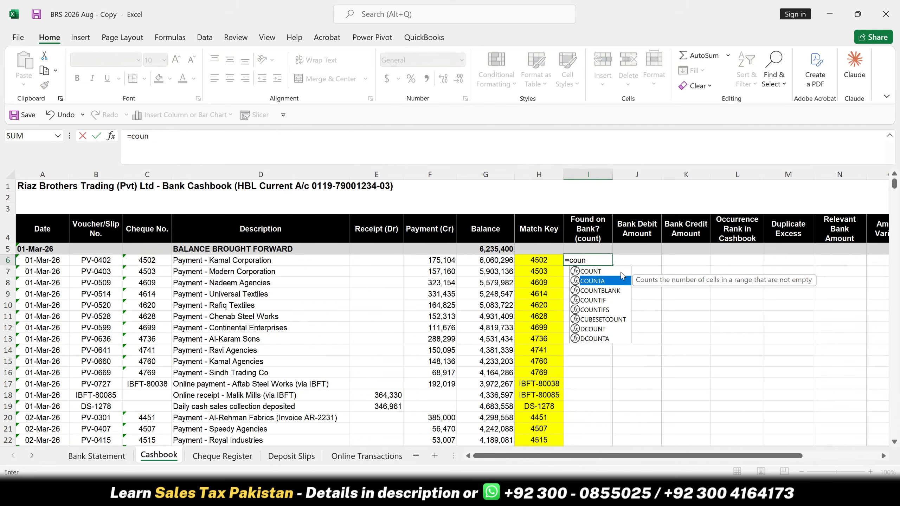
key(Down)
key(Down)
key(Tab)
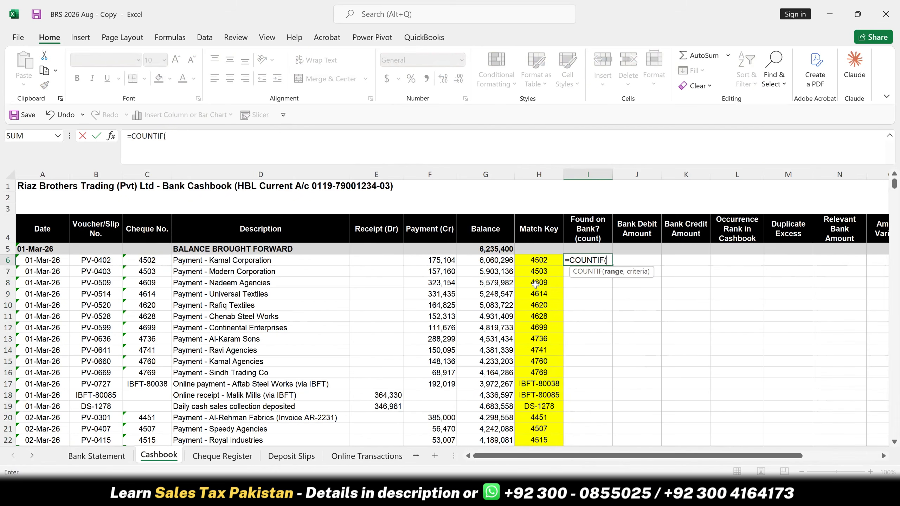
click(71, 458)
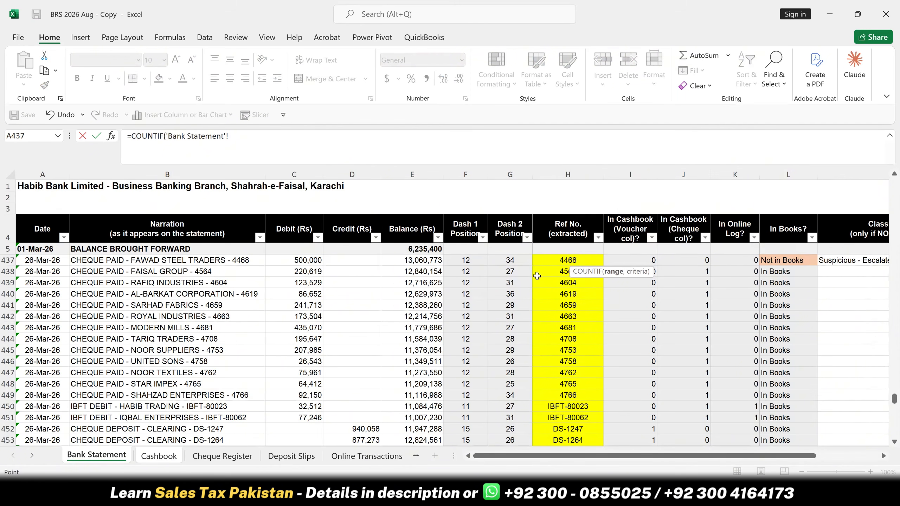
click(553, 278)
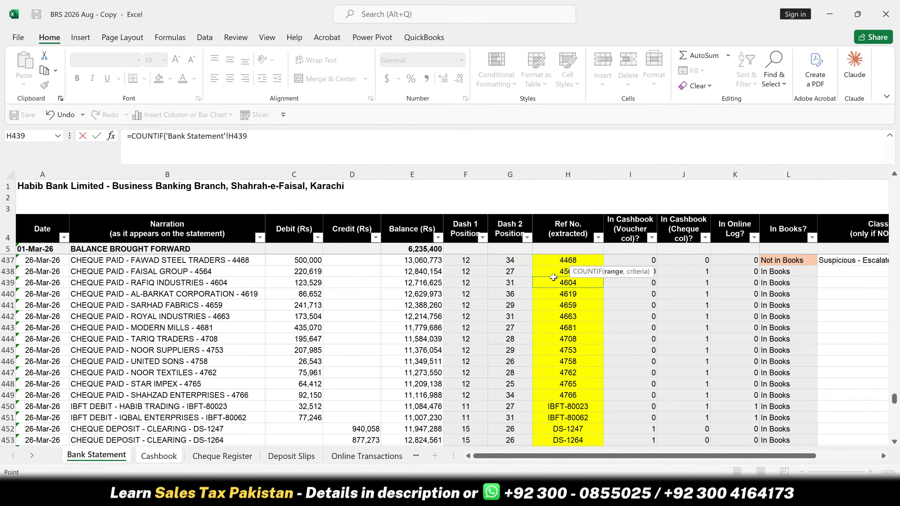
key(ctrl+Up)
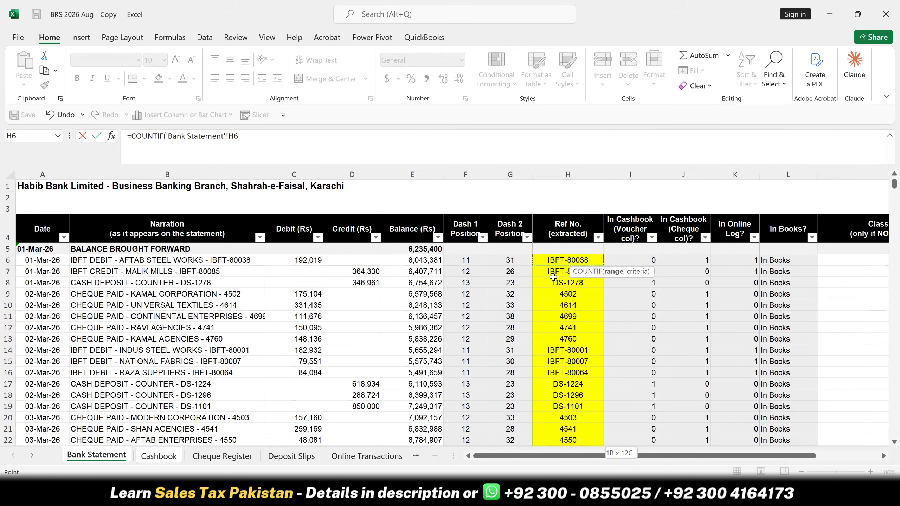
key(ctrl+shift+Down)
key(F4)
text(,)
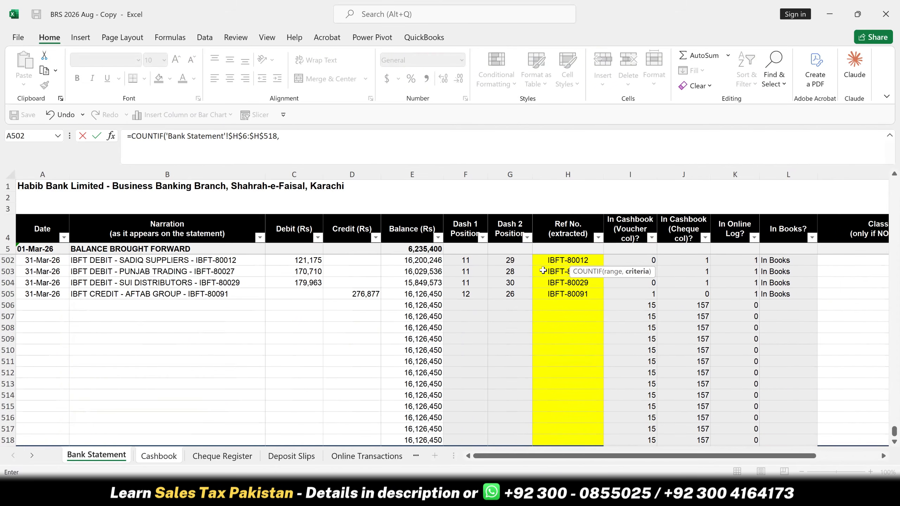
- Complete the COUNTIF in I6 with Cashbook!H6 as the criterion and copy the formula down the column
click(166, 459)
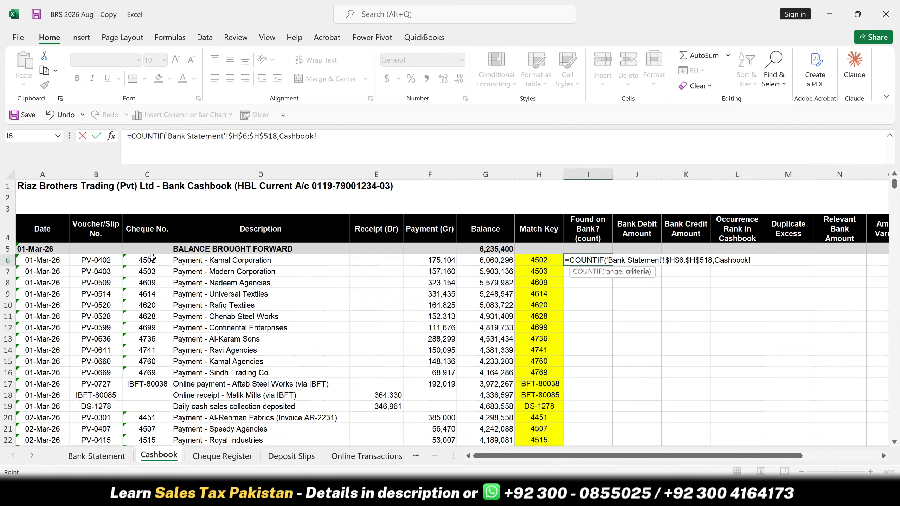
click(549, 260)
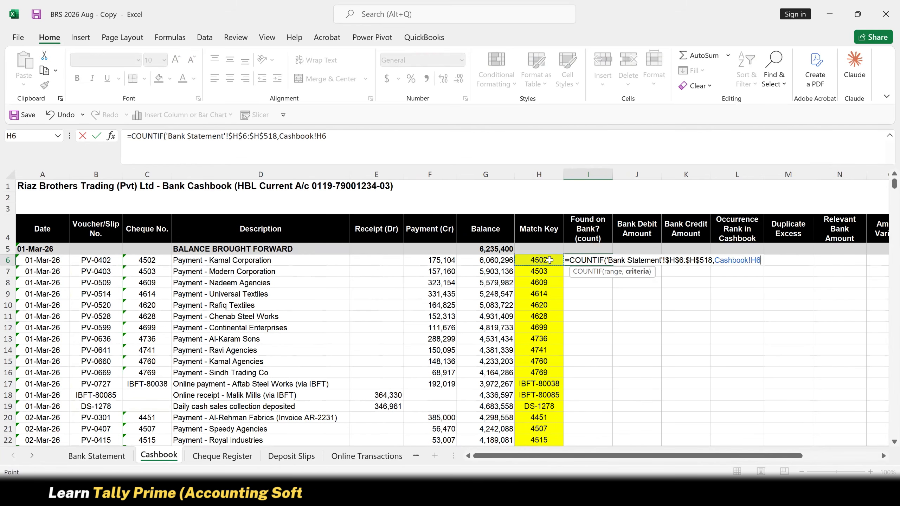
key(Return)
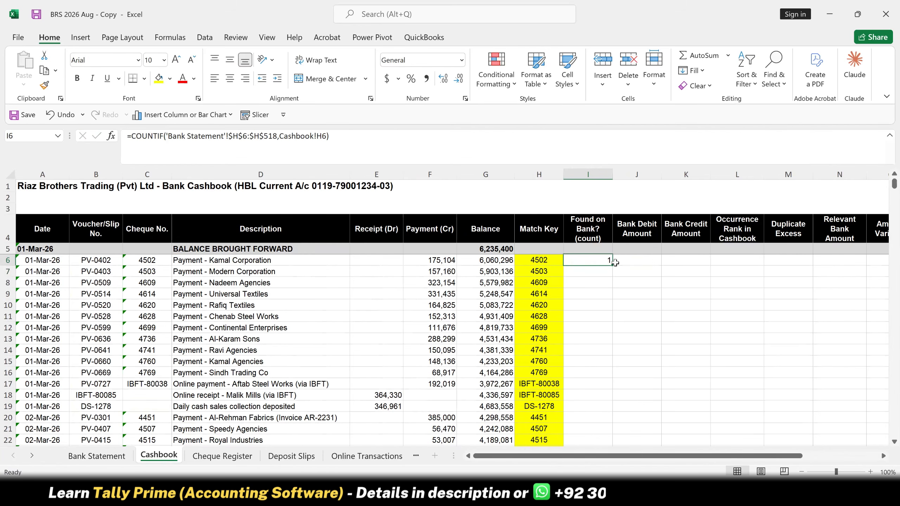
double_click(612, 266)
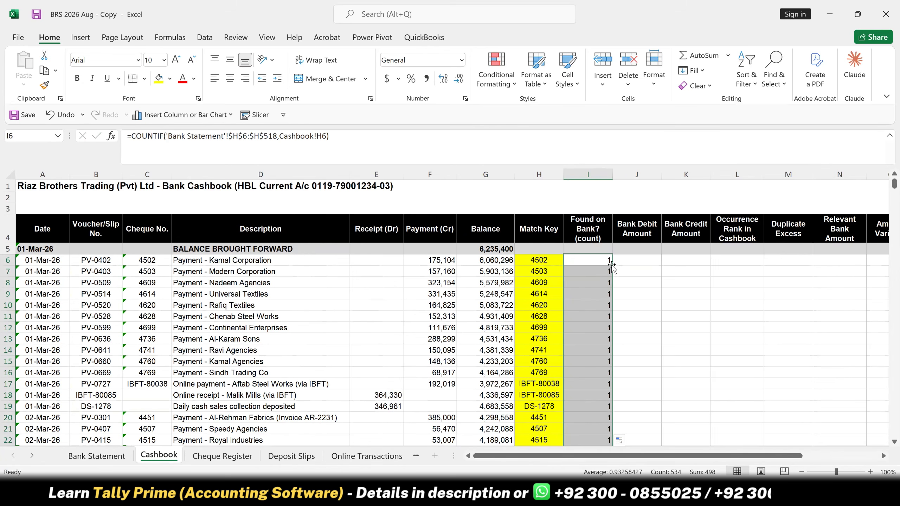
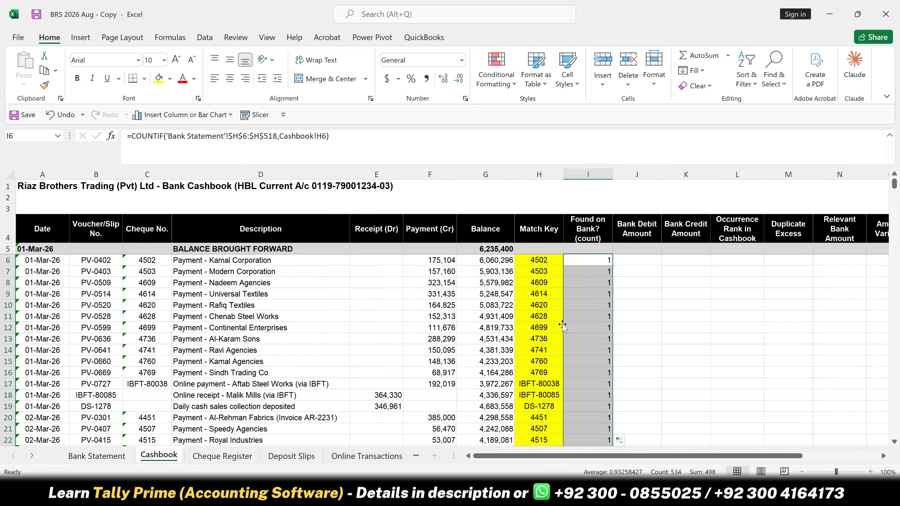
- Start a SUMIF formula in Bank Debit Amount cell J6 with the absolute range 'Bank Statement'!$H$6:$H$518
click(632, 261)
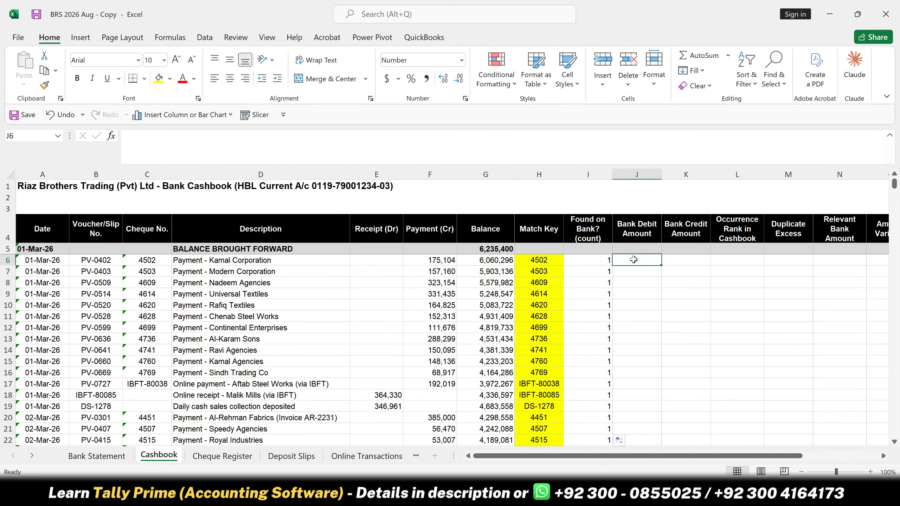
text(=)
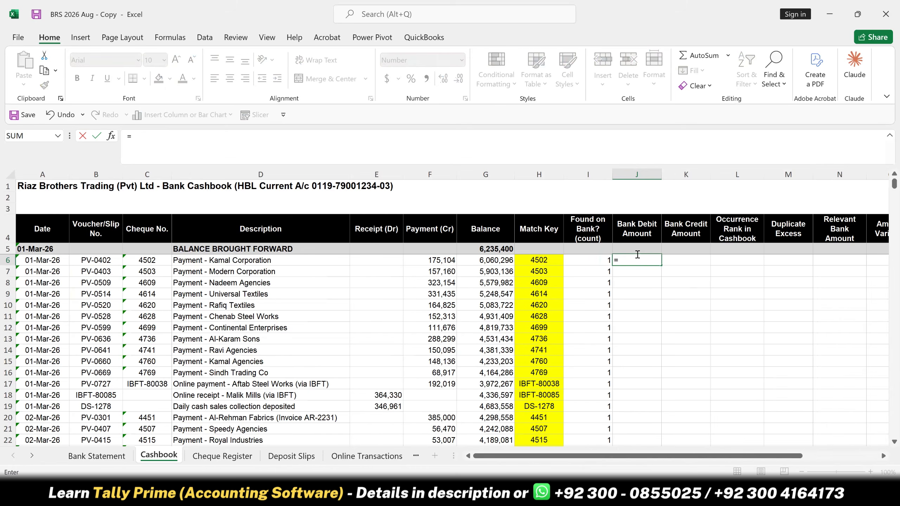
text(su)
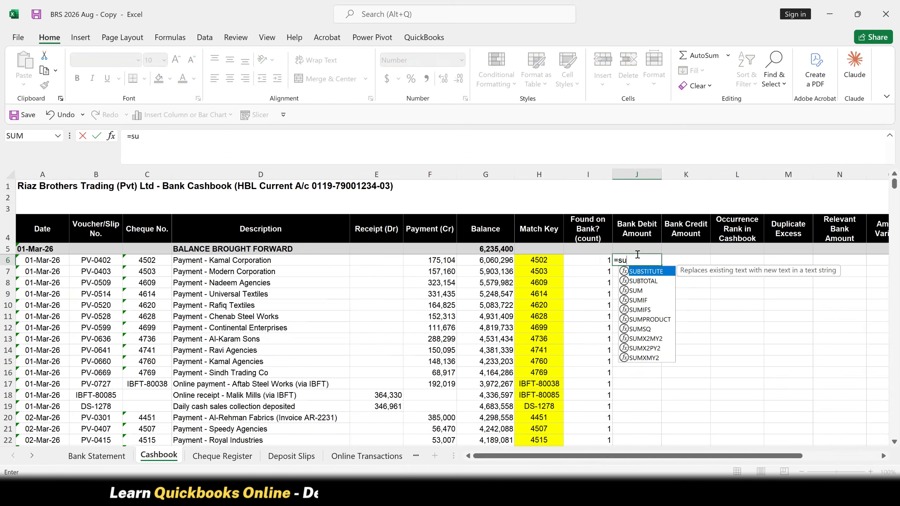
text(mi)
key(Tab)
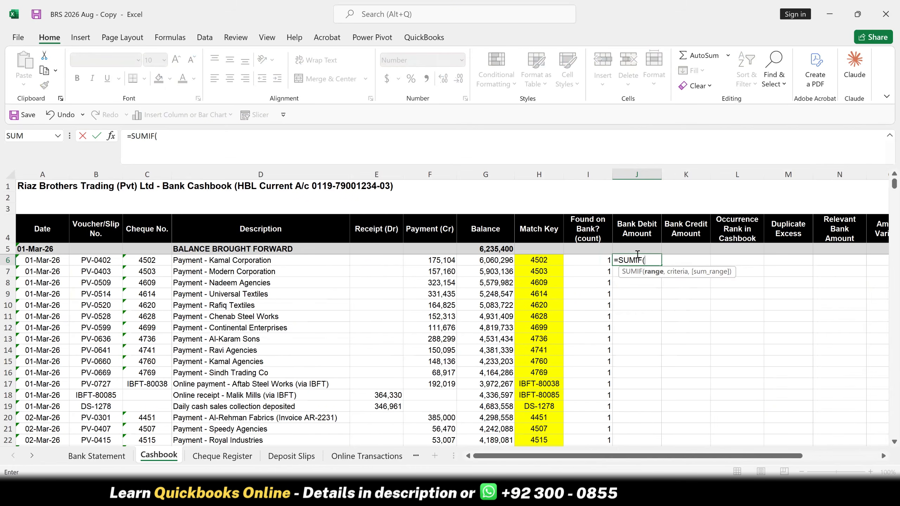
click(95, 457)
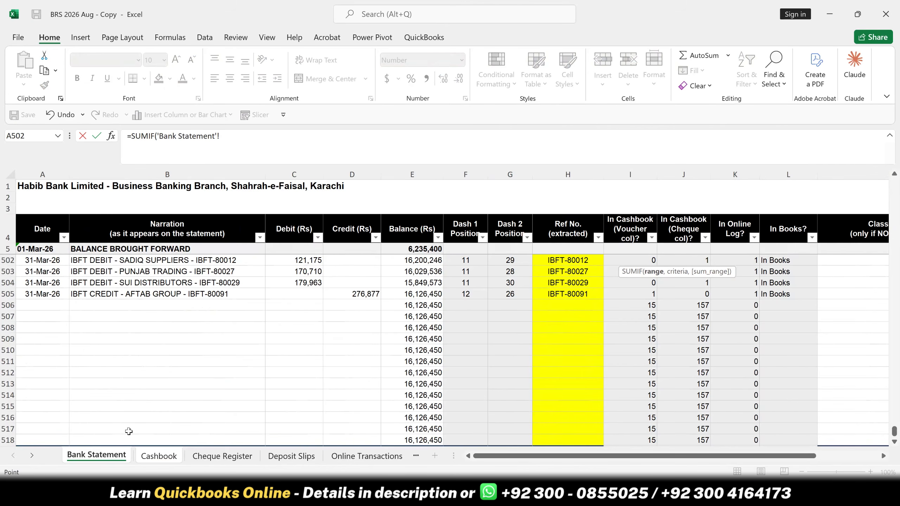
click(578, 289)
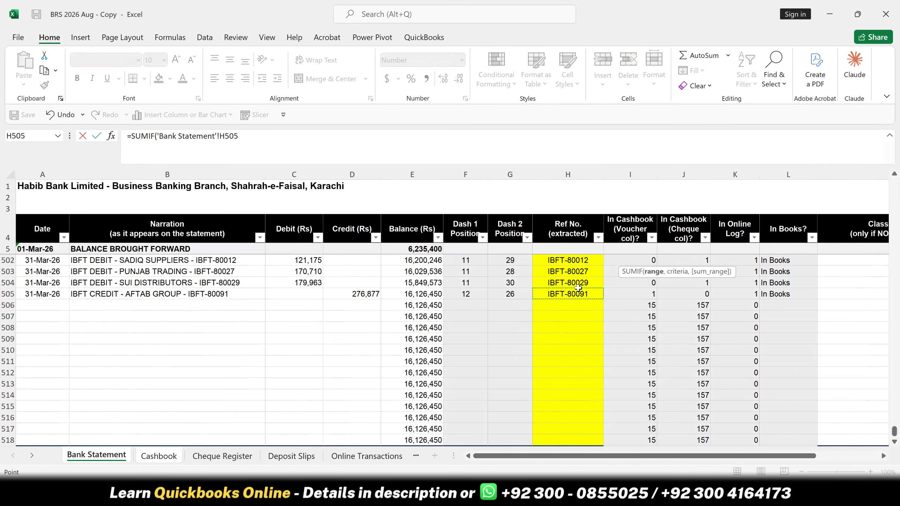
key(ctrl+Up)
key(ctrl+shift+Down)
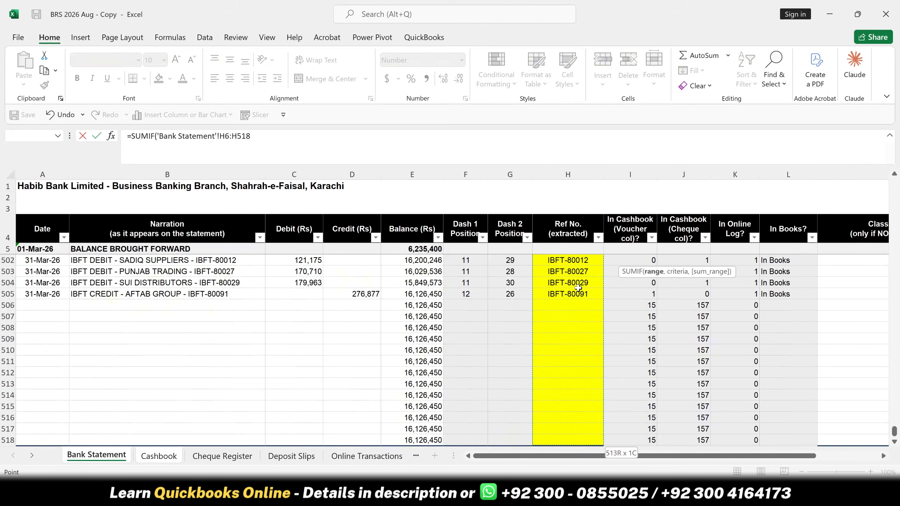
key(F4)
text(,)
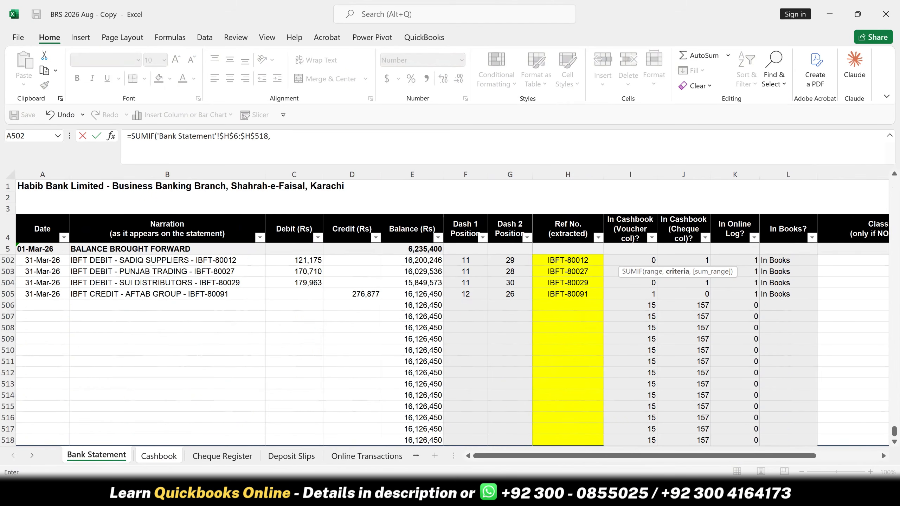
- Add Cashbook!H6 as the criterion of the SUMIF formula in J6
click(160, 458)
click(533, 261)
text(,)
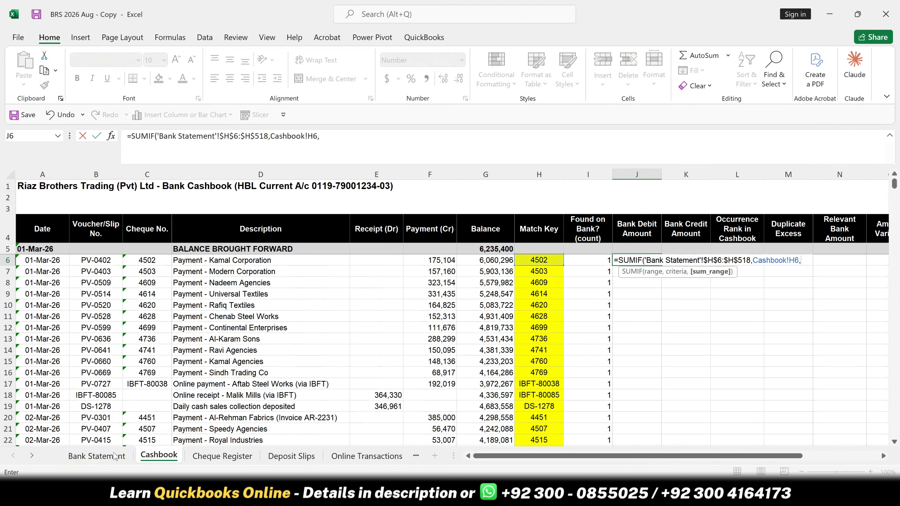
- Complete the J6 SUMIF with the bank statement's debit amounts 'Bank Statement'!C6:C518 as the sum range
click(97, 456)
click(302, 233)
key(Down)
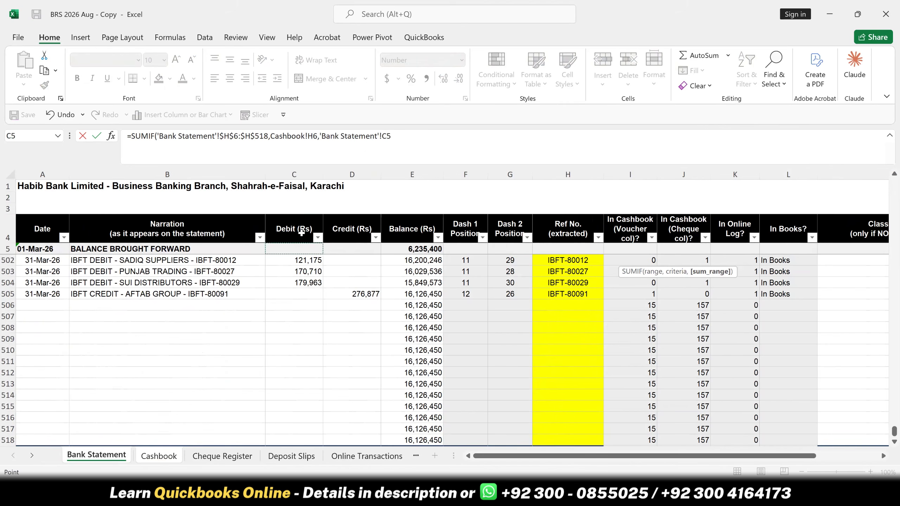
key(Down)
key(shift+Down)
key(shift+Down)
key(shift+Down)
key(shift+Down)
key(shift+Down)
key(shift+Down)
key(shift+Down)
key(shift+Down)
key(shift+Down)
key(shift+Down)
key(shift+Down)
key(shift+Down)
key(shift+Down)
key(shift+Down)
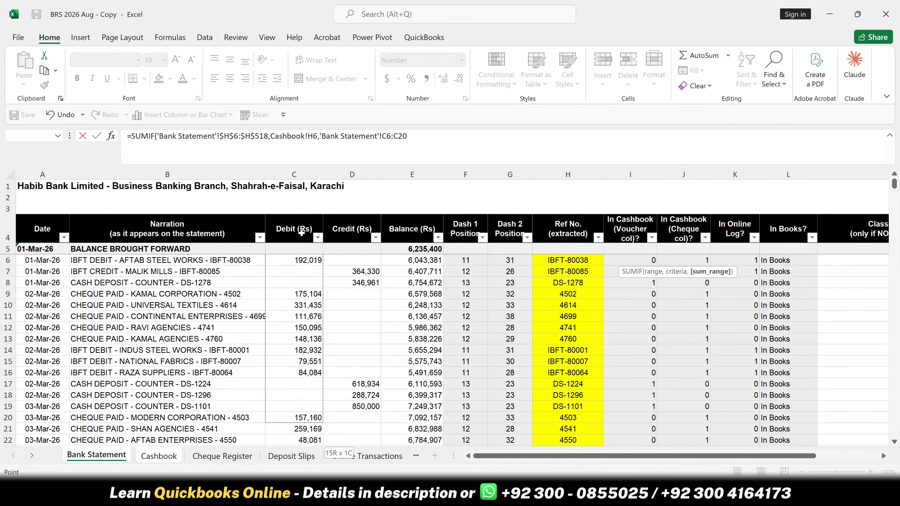
key(shift+Down)
key(shift+Down)
key(shift+Down)
key(shift+Down)
key(shift+Down)
key(shift+Down)
key(shift+Down)
key(shift+Down)
key(shift+Down)
key(shift+Down)
key(shift+Down)
key(shift+Down)
key(shift+Down)
key(shift+Down)
key(shift+Down)
key(shift+Down)
key(shift+Down)
key(shift+Down)
key(shift+Down)
key(shift+Down)
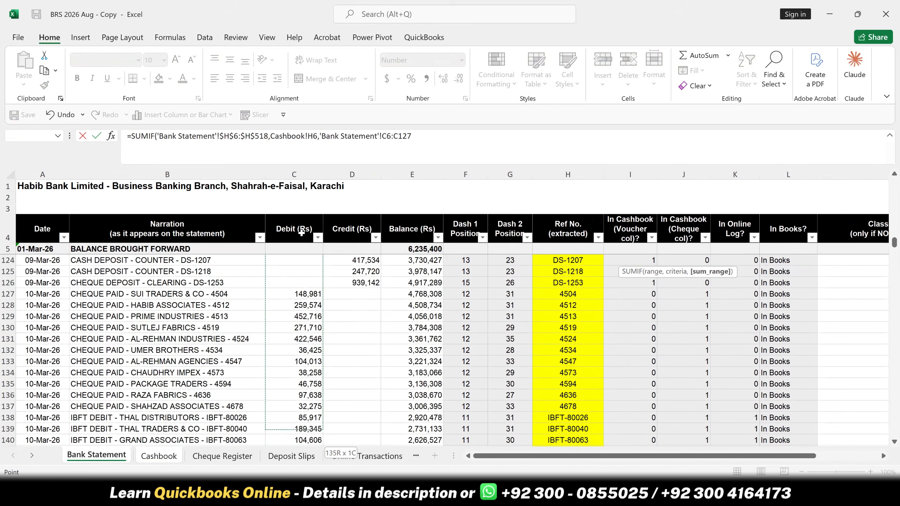
key(shift+Down)
key(shift+Down)
key(shift+Down)
key(shift+Down)
key(shift+Down)
key(shift+Down)
key(shift+Down)
key(shift+Down)
key(shift+Down)
key(shift+Down)
key(shift+Down)
key(shift+Down)
key(shift+Down)
key(shift+Down)
key(shift+Down)
key(shift+Down)
key(shift+Down)
key(shift+Down)
key(shift+Down)
key(shift+Down)
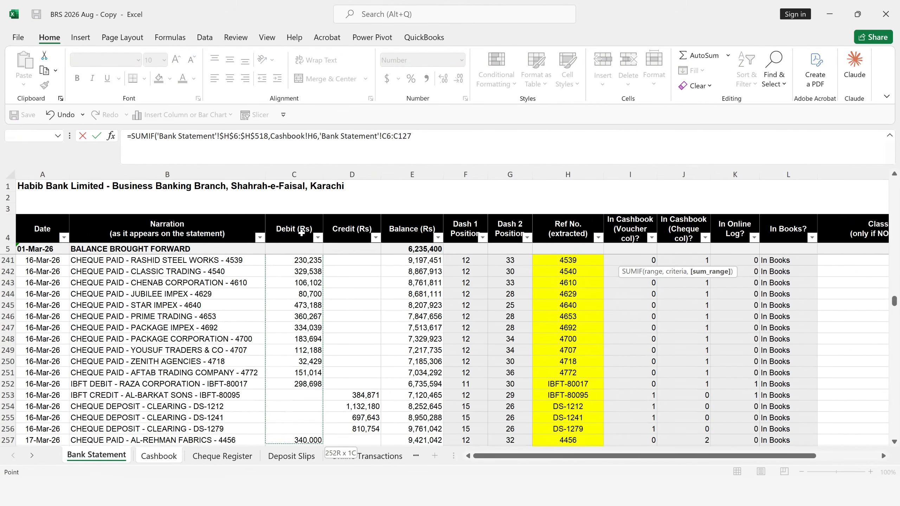
key(shift+Down)
key(shift+Down)
key(shift+Down)
key(shift+Down)
key(shift+Down)
key(shift+Down)
key(shift+Down)
key(shift+Down)
key(shift+Down)
key(shift+Down)
key(shift+Down)
key(shift+Down)
key(shift+Down)
key(shift+Down)
key(shift+Down)
key(shift+Down)
key(shift+Down)
key(shift+Down)
key(shift+Down)
key(shift+Down)
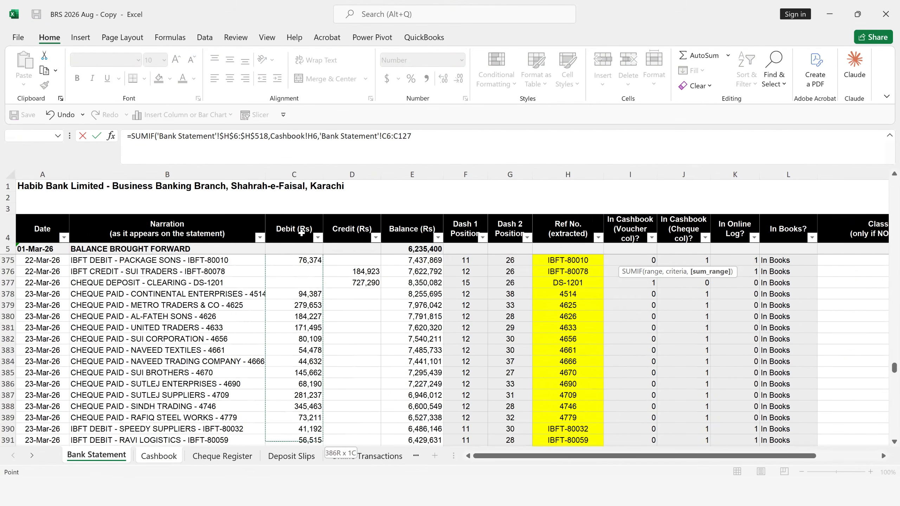
key(shift+Down)
key(shift+Down)
key(shift+Down)
key(shift+Down)
key(shift+Down)
key(shift+Down)
key(shift+Down)
key(shift+Down)
key(shift+Down)
key(shift+Down)
key(shift+Down)
key(shift+Down)
key(shift+Down)
key(shift+Down)
key(shift+Down)
key(shift+Down)
key(shift+Down)
key(shift+Down)
key(shift+Down)
key(shift+Down)
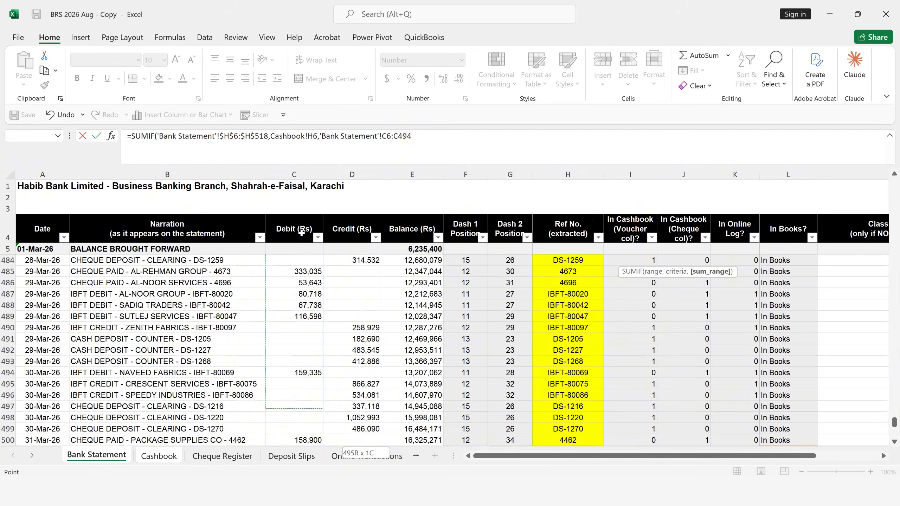
key(ctrl+shift+Down)
key(ctrl+shift+Up)
key(shift+Down)
key(shift+Down)
key(shift+Down)
key(shift+Down)
key(shift+Down)
key(shift+Down)
key(shift+Down)
key(shift+Down)
key(shift+Down)
key(shift+Down)
key(shift+Down)
key(shift+Down)
key(shift+Down)
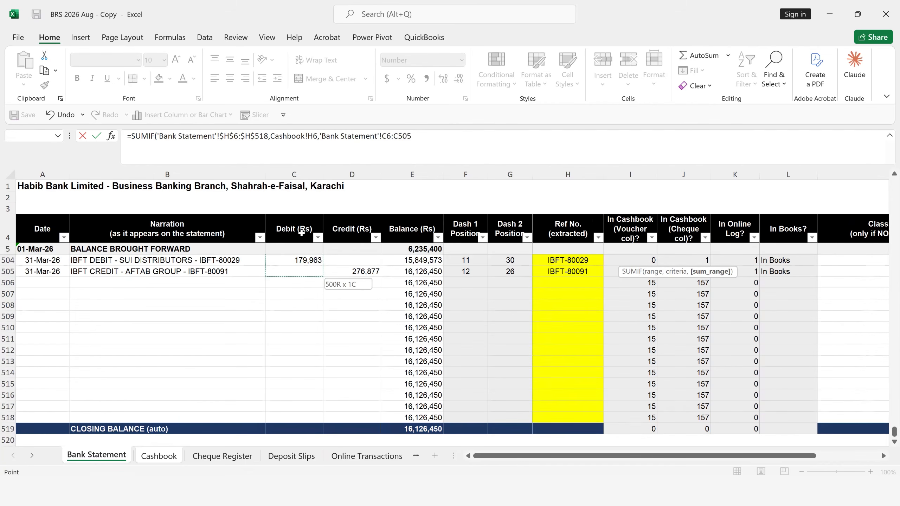
key(shift+Down)
key(shift+Up)
key(shift+Down)
key(Return)
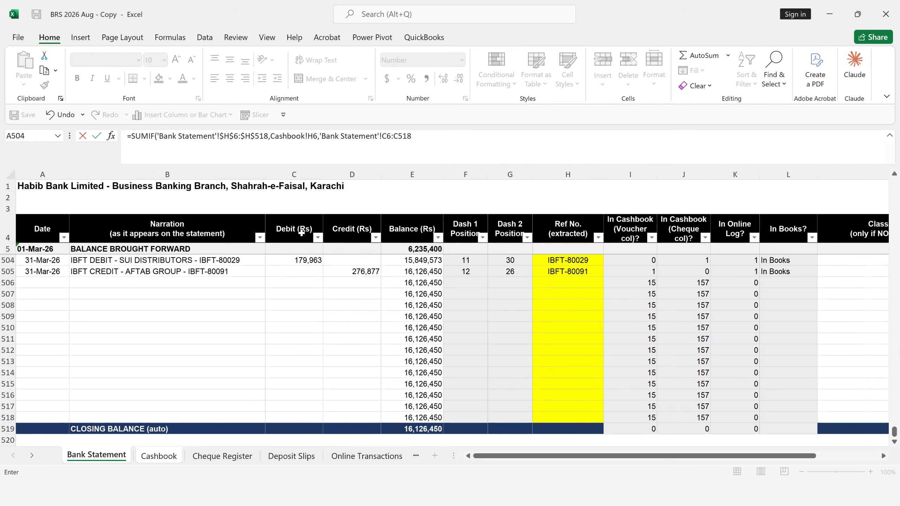
key(Return)
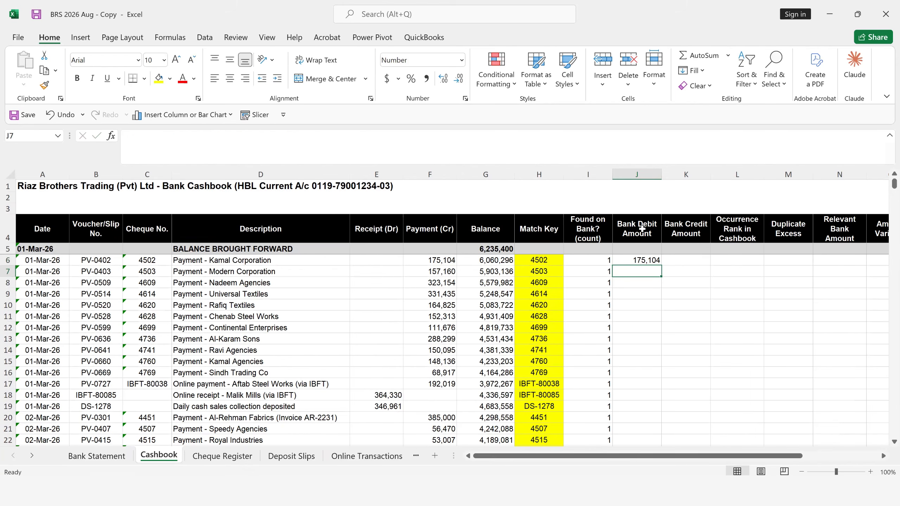
- Make the sum range in J6 absolute as 'Bank Statement'!$C$6:$C$518 and copy the formula down the Bank Debit Amount column
click(641, 258)
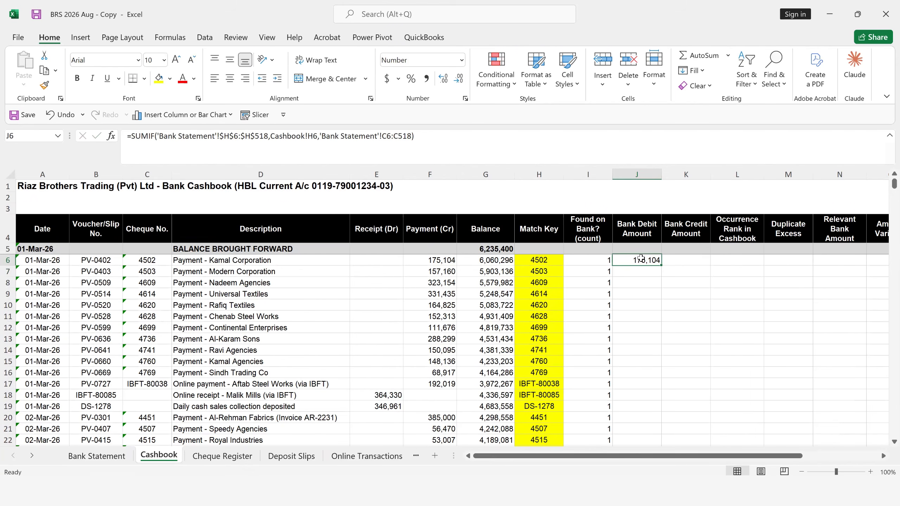
double_click(640, 258)
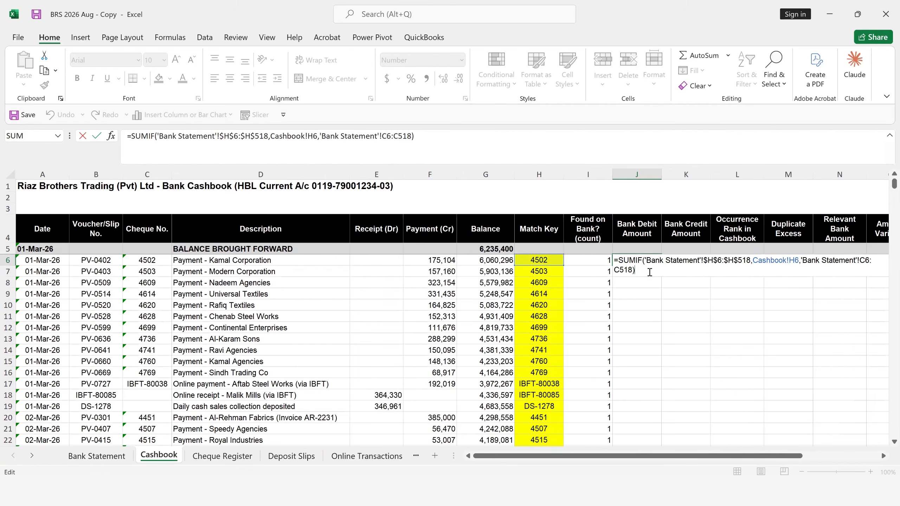
click(624, 270)
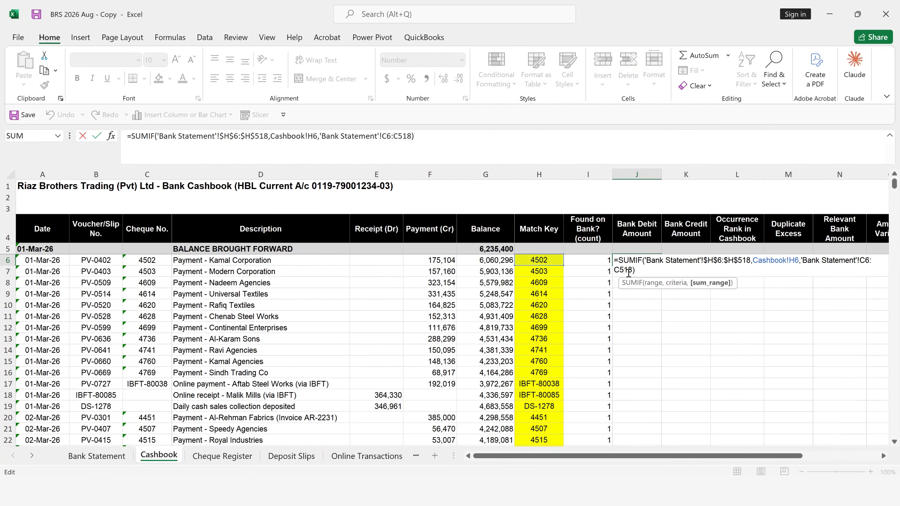
key(shift+Left)
key(shift+Left)
key(shift+Left)
key(shift+Left)
key(shift+Left)
key(shift+Left)
key(shift+Left)
key(shift+Left)
key(shift+Left)
key(shift+Left)
key(shift+Left)
key(shift+Left)
key(shift+Left)
key(shift+Left)
key(shift+Left)
key(shift+Left)
key(shift+Left)
key(shift+Left)
key(shift+Left)
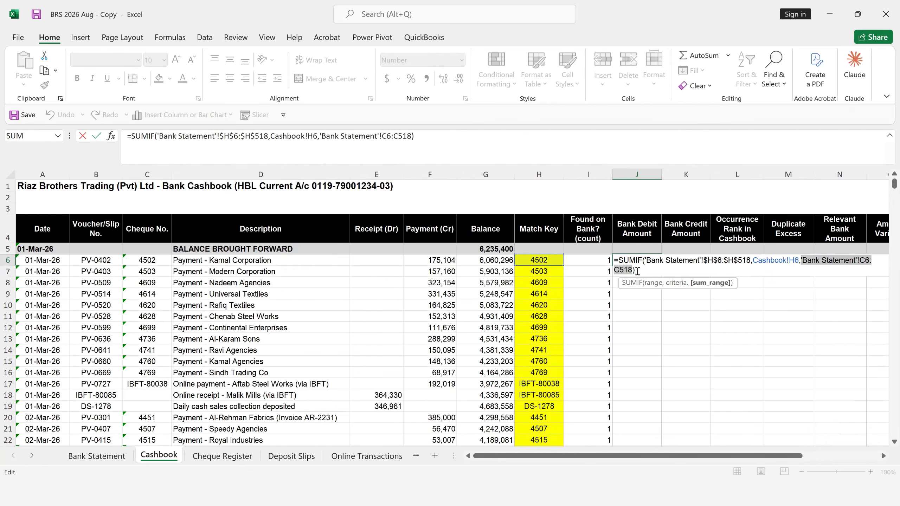
key(F4)
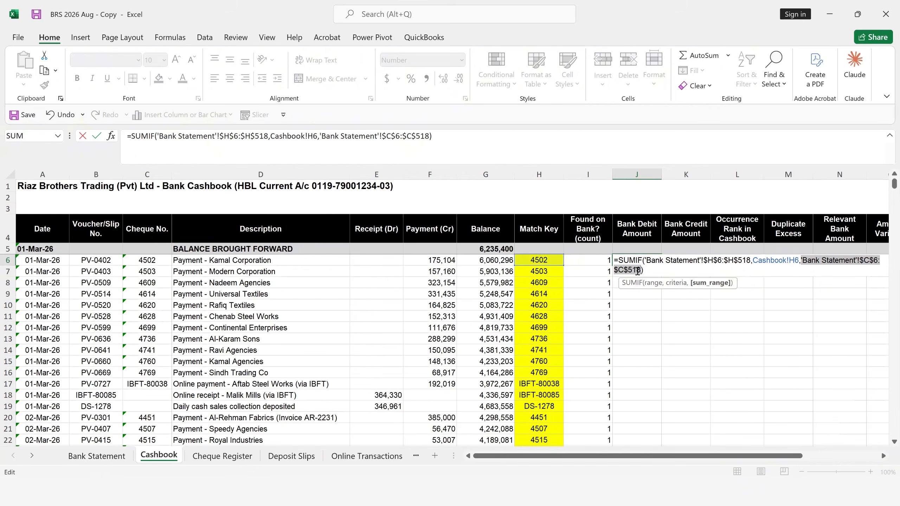
key(Return)
click(639, 262)
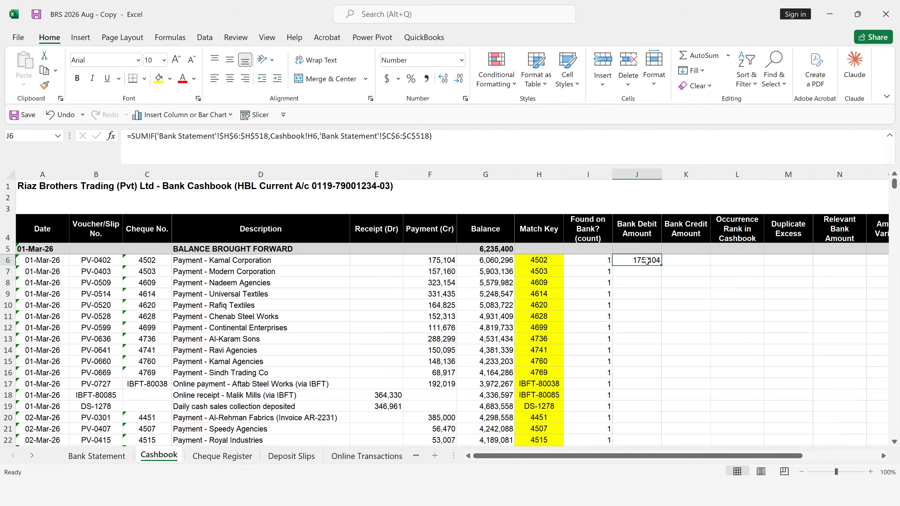
double_click(662, 265)
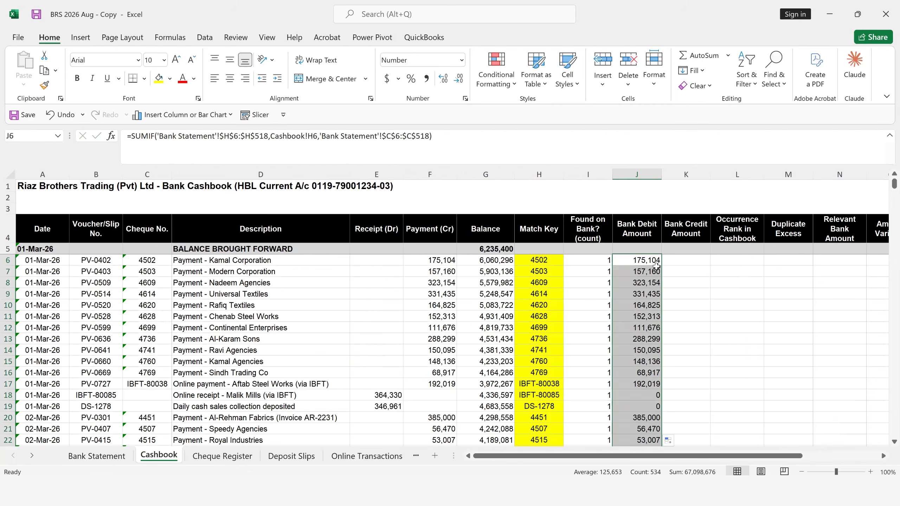
- Start a SUMIF formula in Bank Credit Amount cell K6 with the absolute range 'Bank Statement'!$H$6:$H$518
click(683, 260)
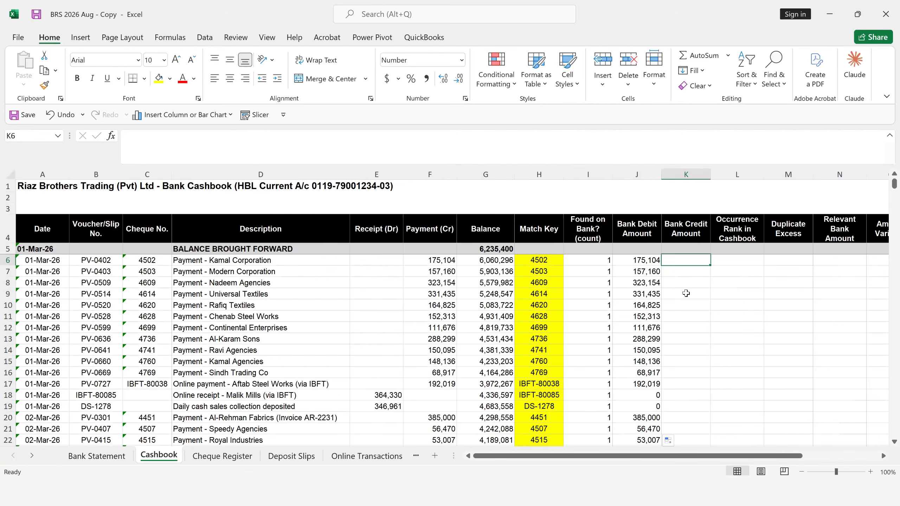
text(=sumif)
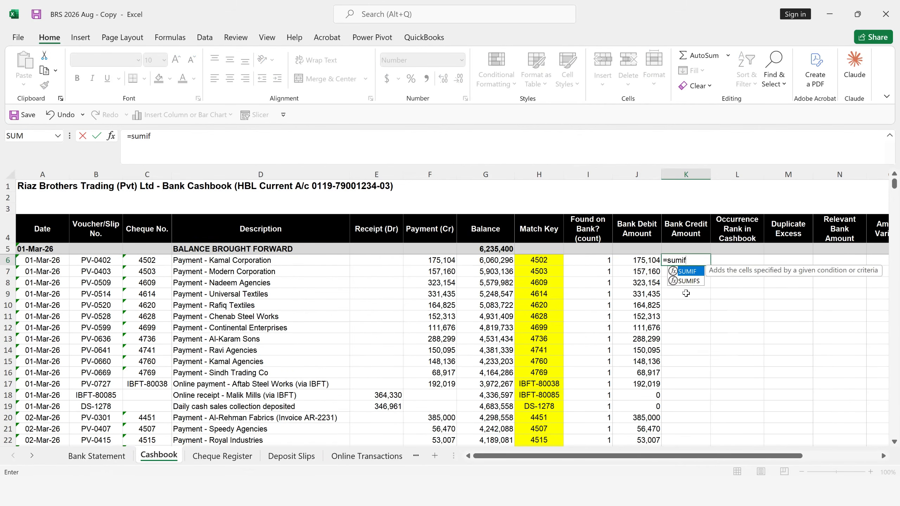
key(Tab)
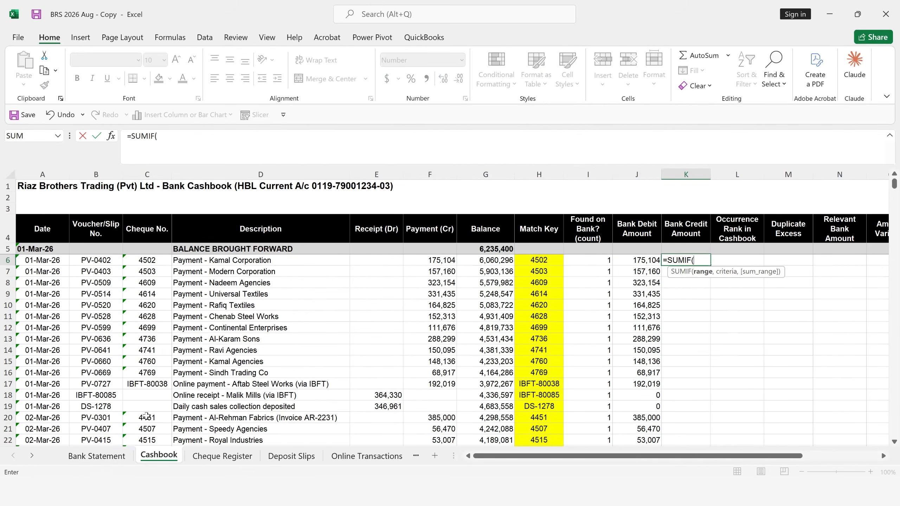
click(96, 456)
click(587, 273)
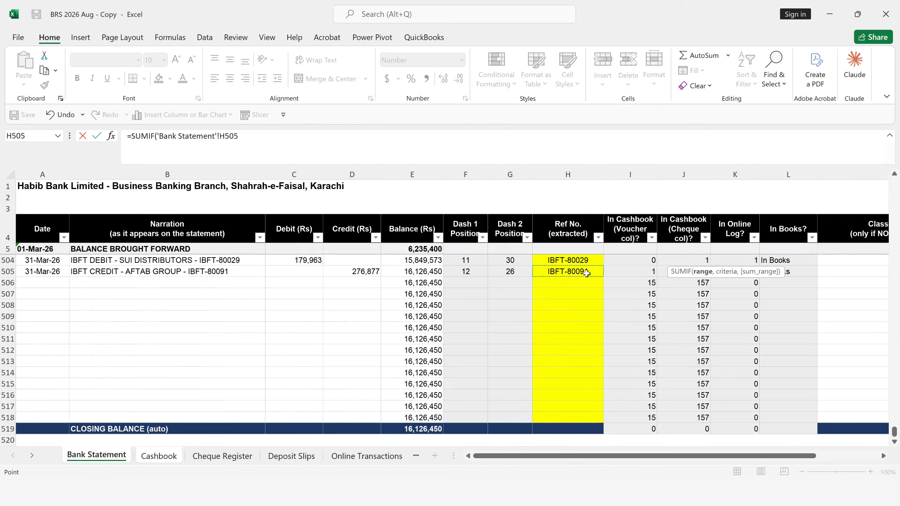
key(ctrl+Up)
key(Up)
key(Down)
key(ctrl+shift+Down)
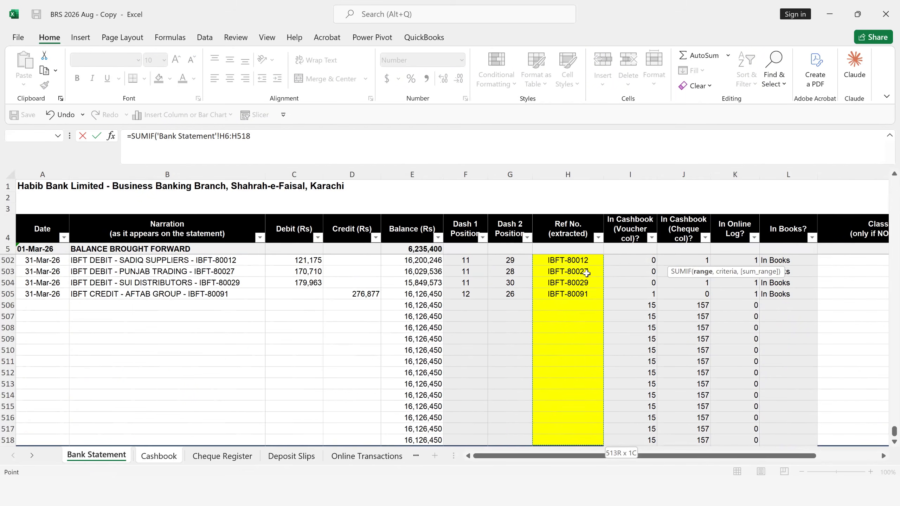
key(F4)
text(,)
- Add Cashbook!H6 as the criterion of the SUMIF formula in K6
click(167, 459)
click(539, 260)
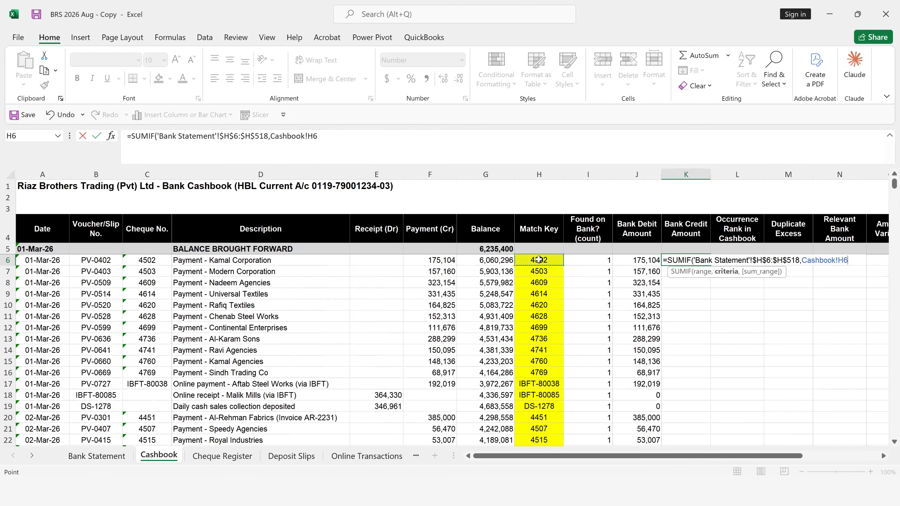
text(,)
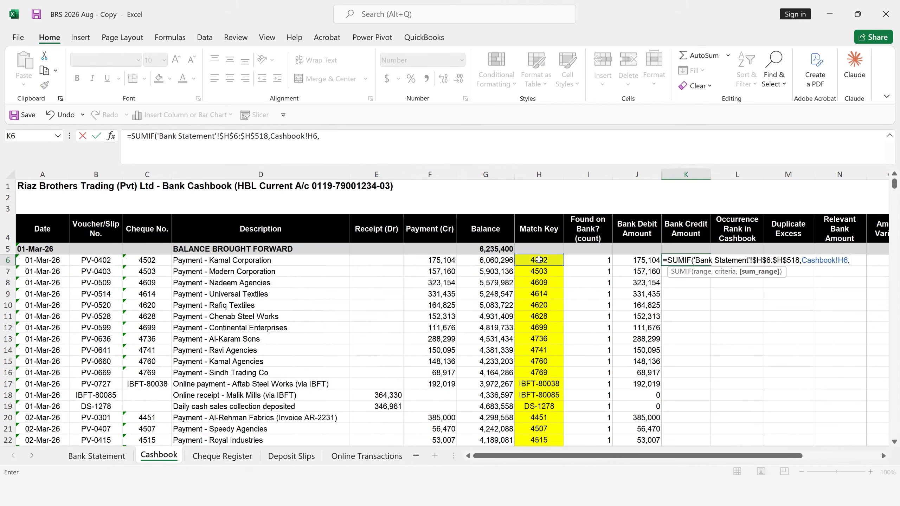
- Set the sum range of the SUMIF in K6 to the cashbook's Payment (Cr) amounts, Cashbook!F6:F538
click(437, 228)
key(Down)
key(Down)
key(Down)
key(Up)
key(ctrl+shift+Down)
key(ctrl+shift+Down)
key(ctrl+shift+Down)
key(ctrl+shift+Down)
key(ctrl+shift+Down)
key(ctrl+shift+Down)
key(ctrl+shift+Down)
key(ctrl+shift+Down)
key(ctrl+shift+Down)
key(ctrl+shift+Down)
key(ctrl+shift+Down)
key(ctrl+shift+Down)
key(ctrl+shift+Down)
key(ctrl+shift+Down)
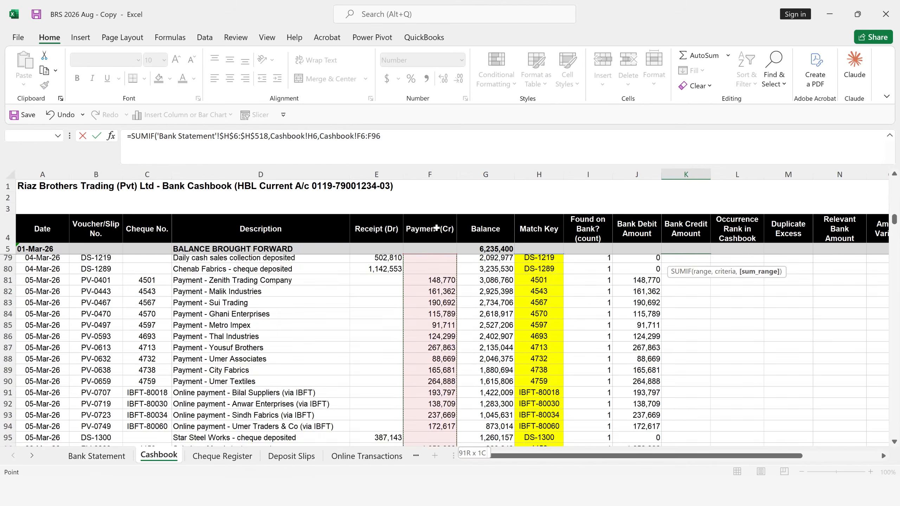
key(ctrl+shift+Down)
key(ctrl+shift+Down)
key(ctrl+shift+Down)
key(ctrl+shift+Down)
key(ctrl+shift+Down)
key(ctrl+shift+Down)
key(ctrl+shift+Down)
key(ctrl+shift+Down)
key(ctrl+shift+Down)
key(ctrl+shift+Down)
key(ctrl+shift+Down)
key(ctrl+shift+Down)
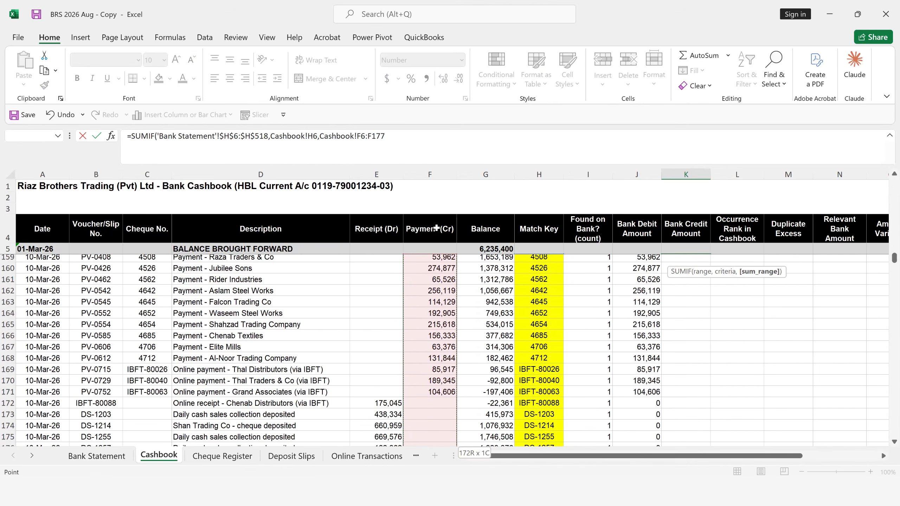
key(ctrl+shift+Down)
key(ctrl+shift+Down)
key(ctrl+shift+Down)
key(ctrl+shift+Down)
key(ctrl+shift+Down)
key(ctrl+shift+Down)
key(ctrl+shift+Down)
key(ctrl+shift+Down)
key(ctrl+shift+Down)
key(ctrl+shift+Down)
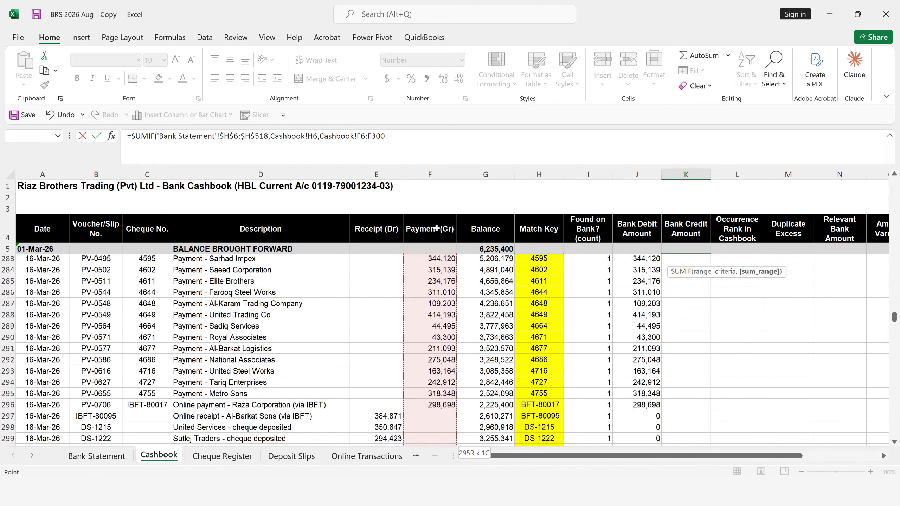
key(ctrl+shift+Down)
key(ctrl+shift+Down)
key(ctrl+shift+Down)
key(ctrl+shift+Down)
key(ctrl+shift+Down)
key(ctrl+shift+Down)
key(ctrl+shift+Down)
key(ctrl+shift+Down)
key(ctrl+shift+Down)
key(ctrl+shift+Down)
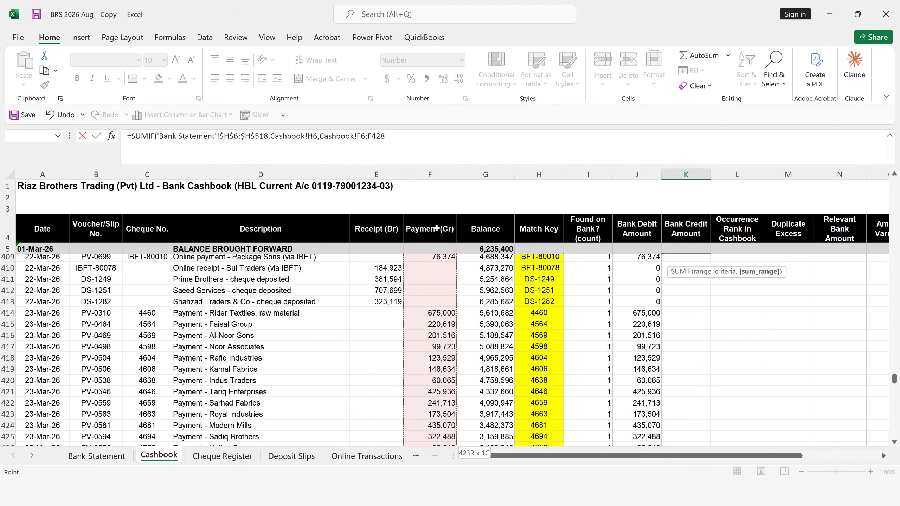
key(ctrl+shift+Down)
key(ctrl+shift+Down)
key(ctrl+shift+Down)
key(ctrl+shift+Down)
key(ctrl+shift+Down)
key(ctrl+shift+Down)
key(ctrl+shift+Down)
key(ctrl+shift+Down)
key(ctrl+shift+Down)
key(ctrl+shift+Down)
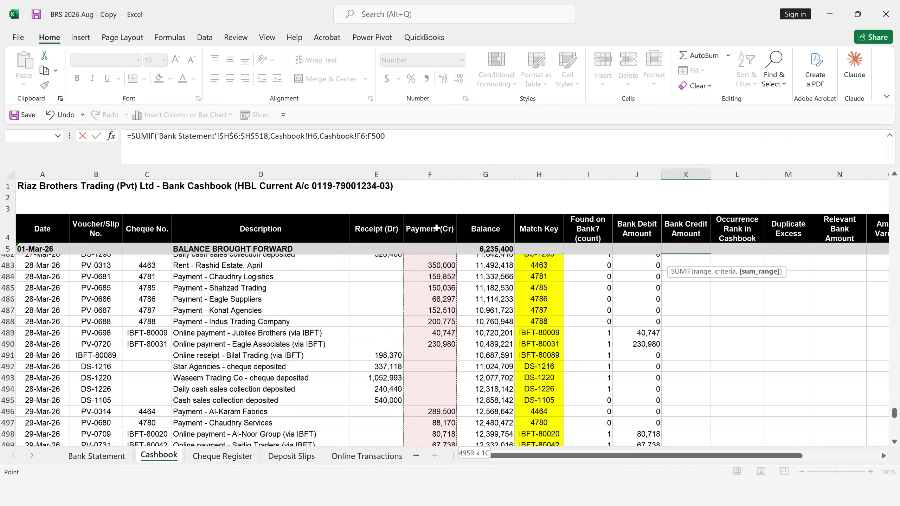
key(ctrl+shift+Up)
key(shift+Down)
key(shift+Down)
key(shift+Down)
key(shift+Down)
key(shift+Down)
key(shift+Down)
key(shift+Down)
key(shift+Down)
key(shift+Down)
key(shift+Down)
key(shift+Down)
key(shift+Down)
key(shift+Down)
key(shift+Down)
key(shift+Down)
key(shift+Down)
key(shift+Down)
key(shift+Down)
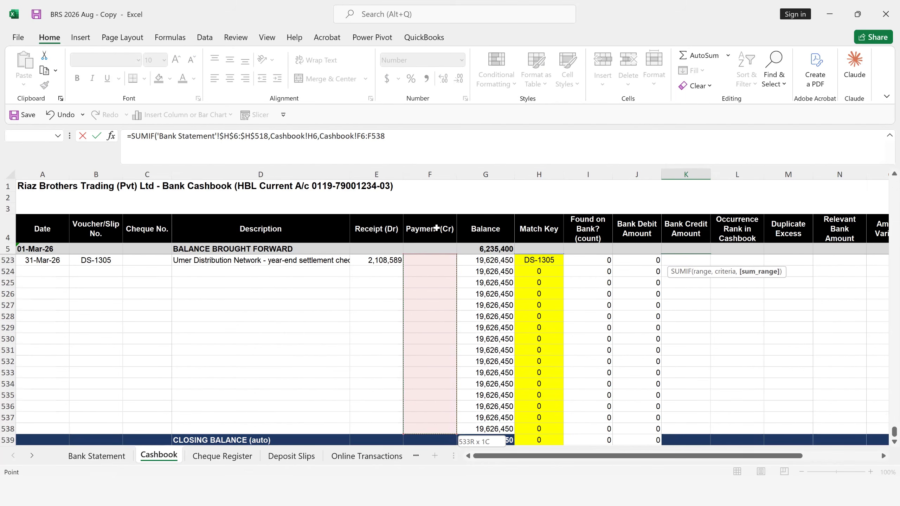
- Make the sum range in K6 absolute as Cashbook!$F$6:$F$538 and copy the completed formula down the Bank Credit Amount column
key(F4)
text())
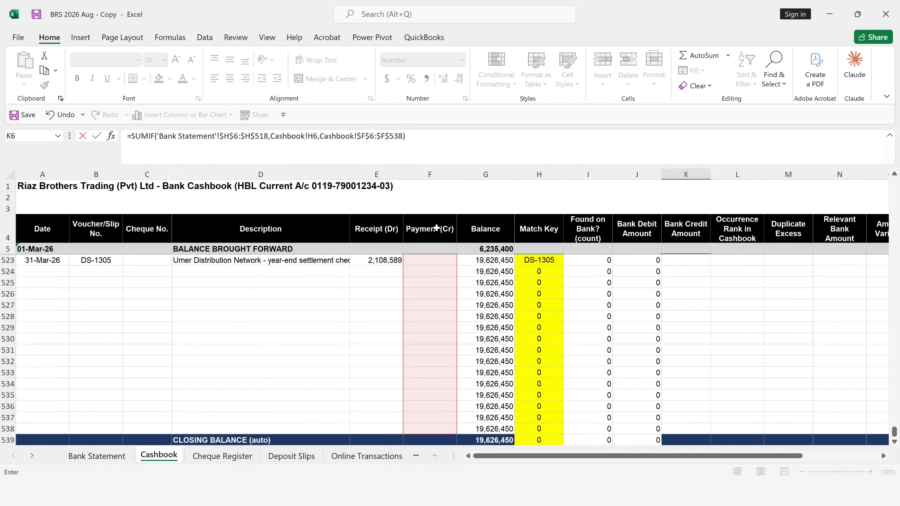
key(Return)
key(Up)
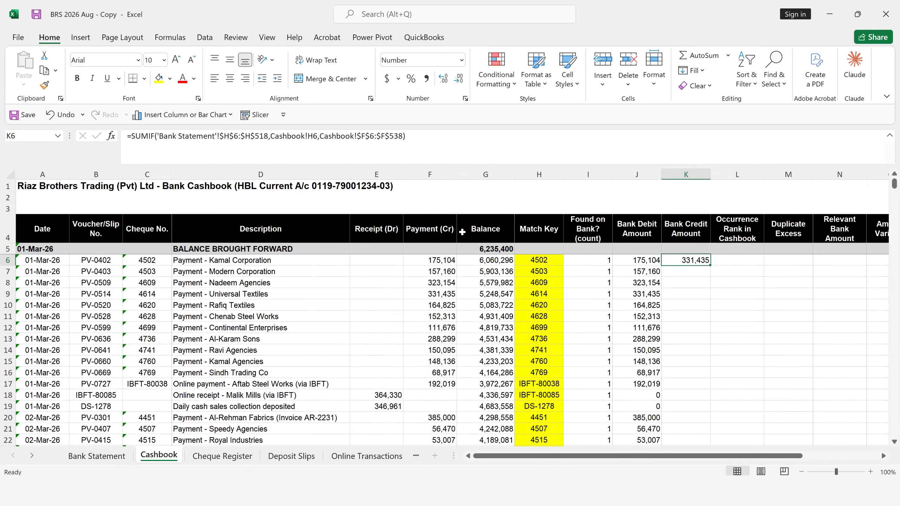
double_click(710, 263)
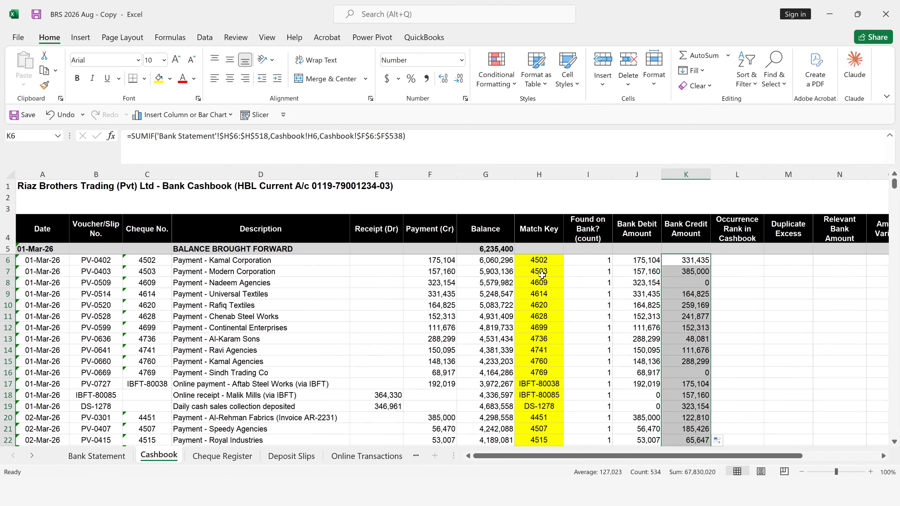
- Examine the Match Key and Bank Credit Amount formulas in the first rows of the cashbook
click(743, 268)
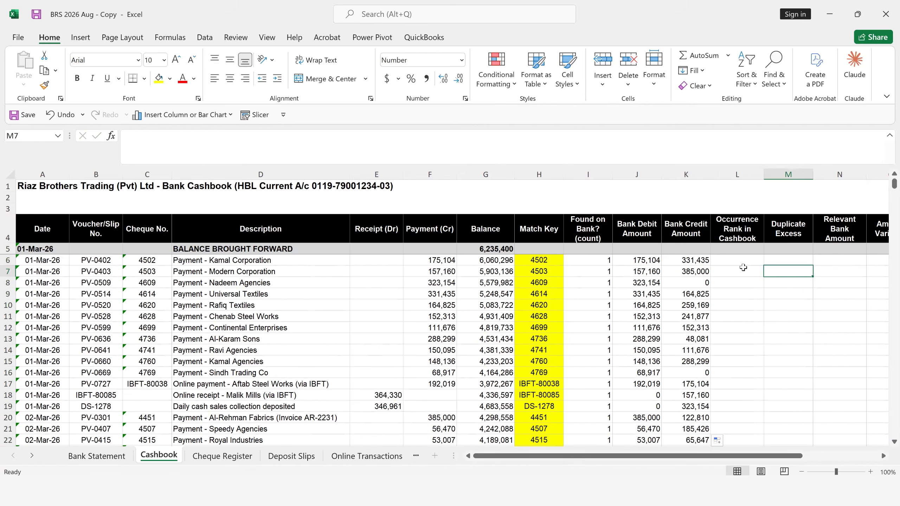
key(Left)
key(Up)
key(Up)
key(Left)
key(Left)
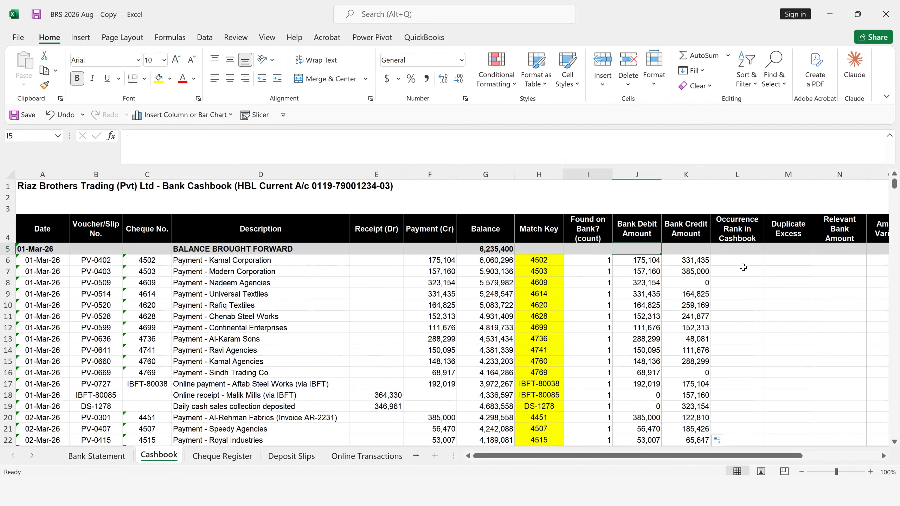
key(Left)
key(Down)
key(Down)
key(Up)
key(Up)
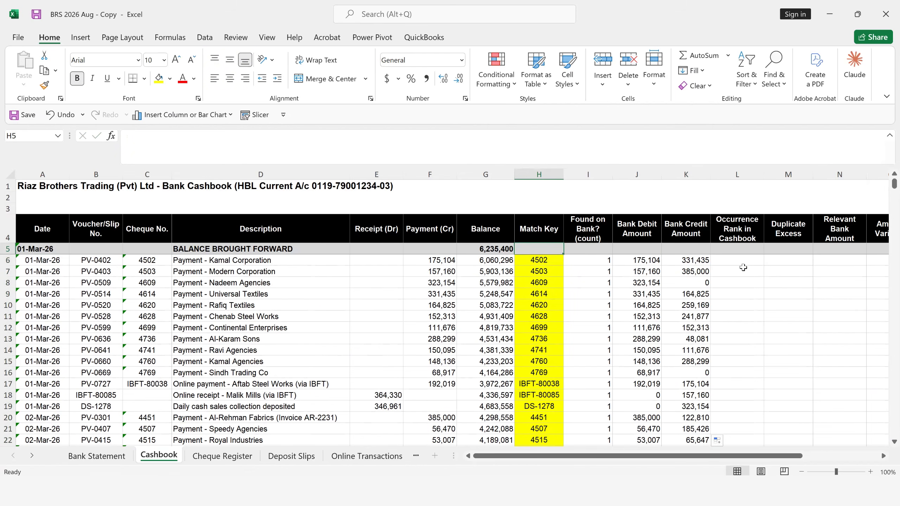
key(Down)
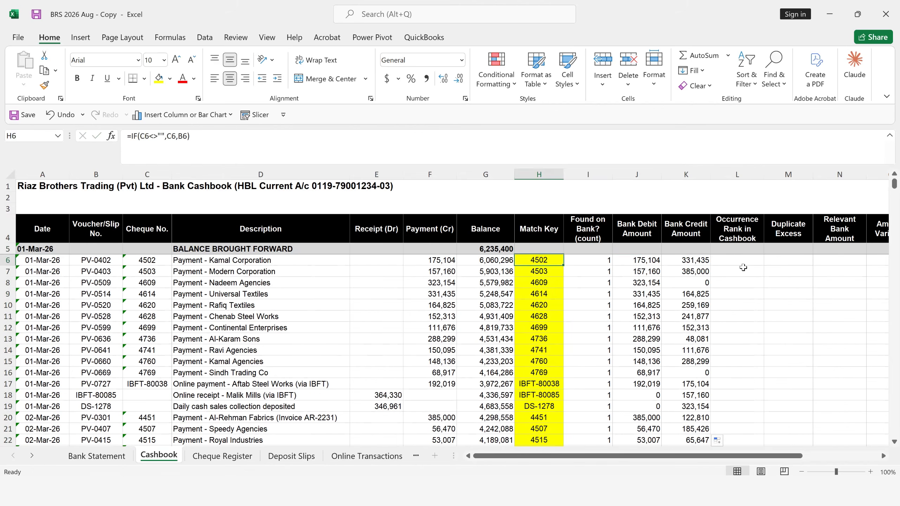
key(Down)
key(Right)
key(Right)
key(Right)
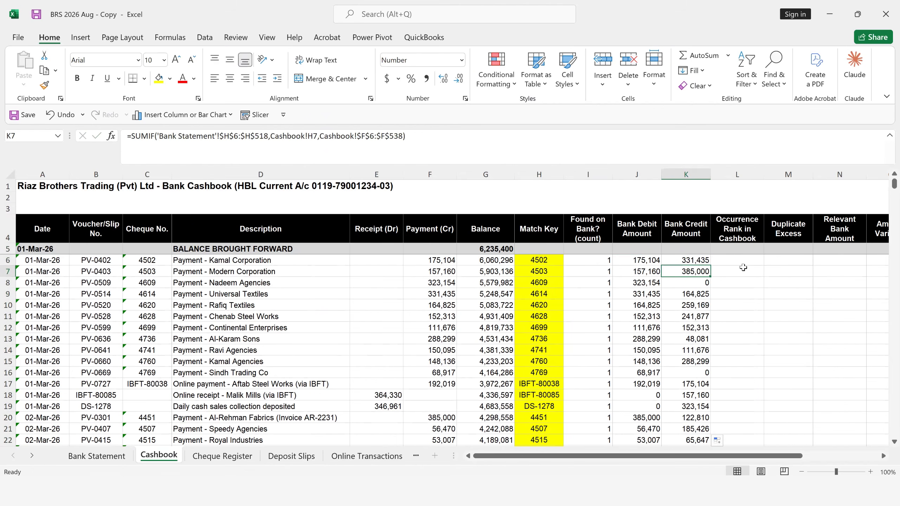
key(Up)
key(Up)
key(Up)
key(Down)
key(Down)
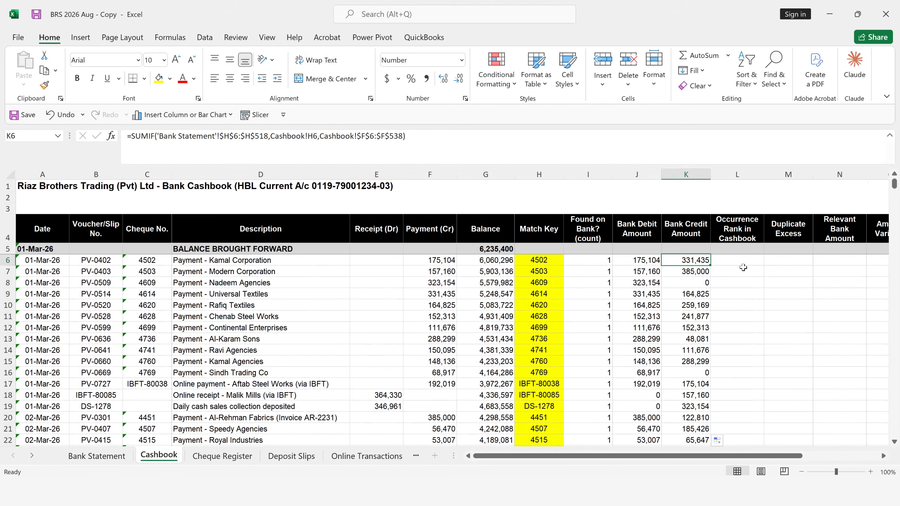
- Compare the full Bank Debit Amount and Bank Credit Amount columns from row 6 down to the closing balance row
key(Left)
key(Down)
key(Down)
key(Down)
key(Up)
key(Up)
key(Up)
key(ctrl+shift+Down)
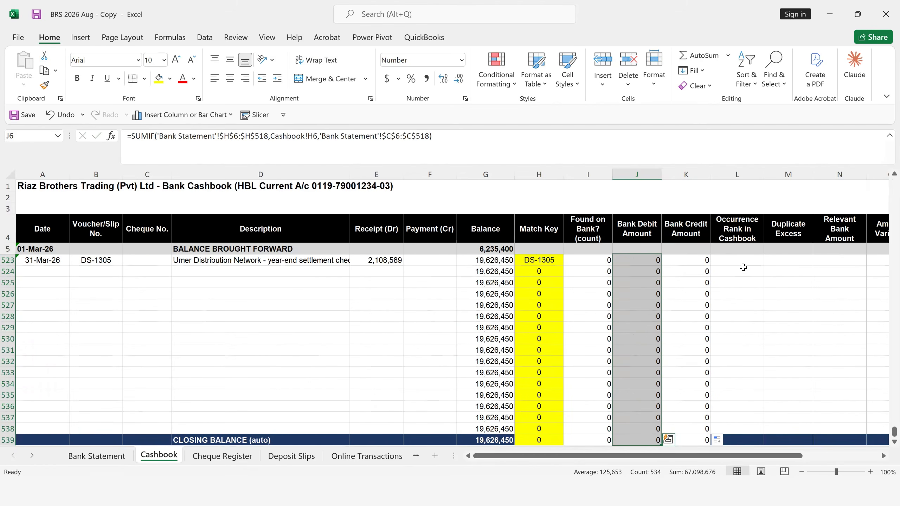
key(Right)
key(ctrl+shift+Down)
key(Up)
key(Up)
key(Up)
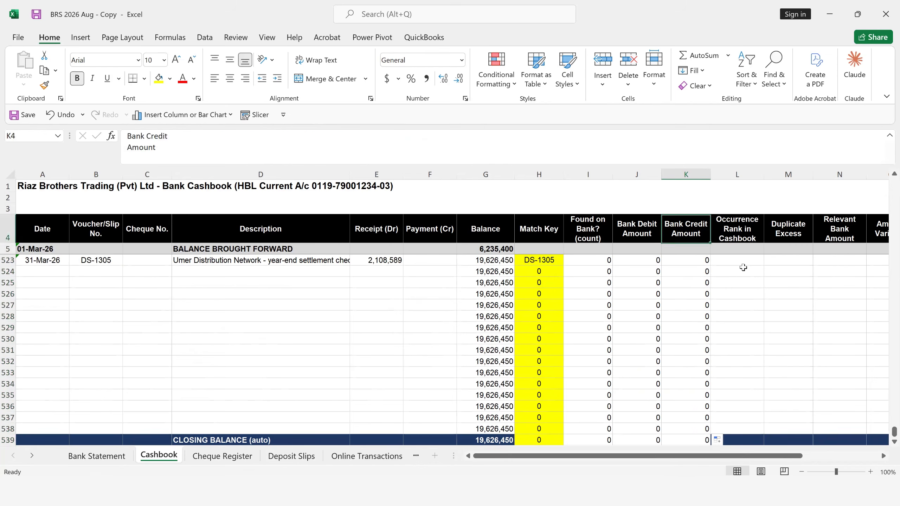
key(Down)
key(Down)
key(Down)
key(Down)
key(Down)
key(Down)
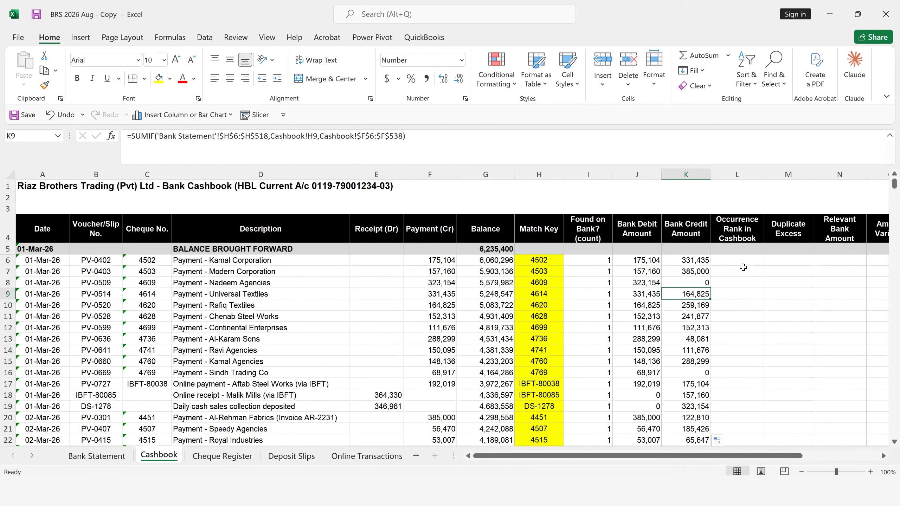
key(Up)
key(Up)
key(Up)
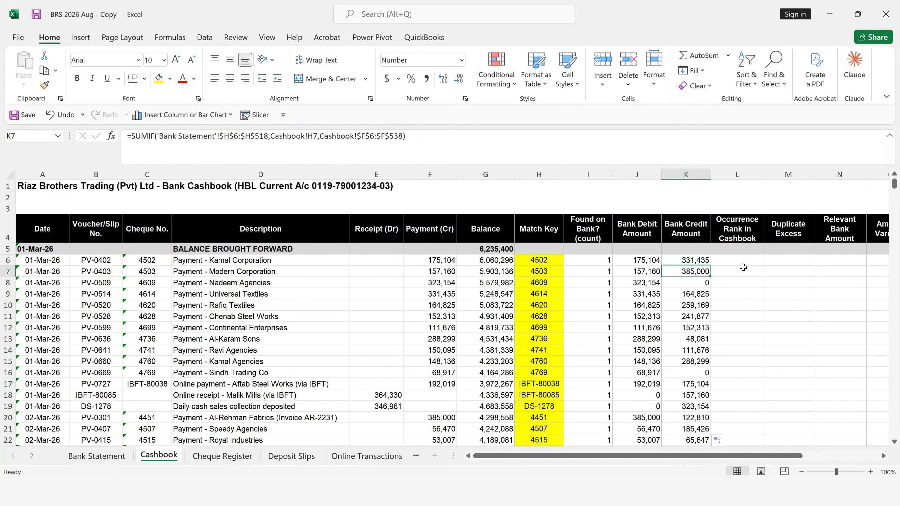
- Start a COUNTIF formula in Occurrence Rank cell L6 with the match-key range H6:H6 and the criterion H6
key(Right)
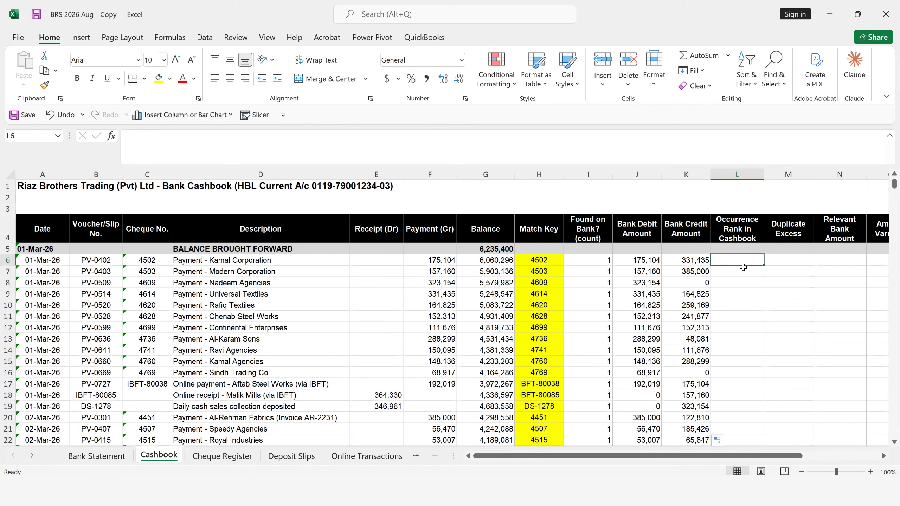
click(545, 264)
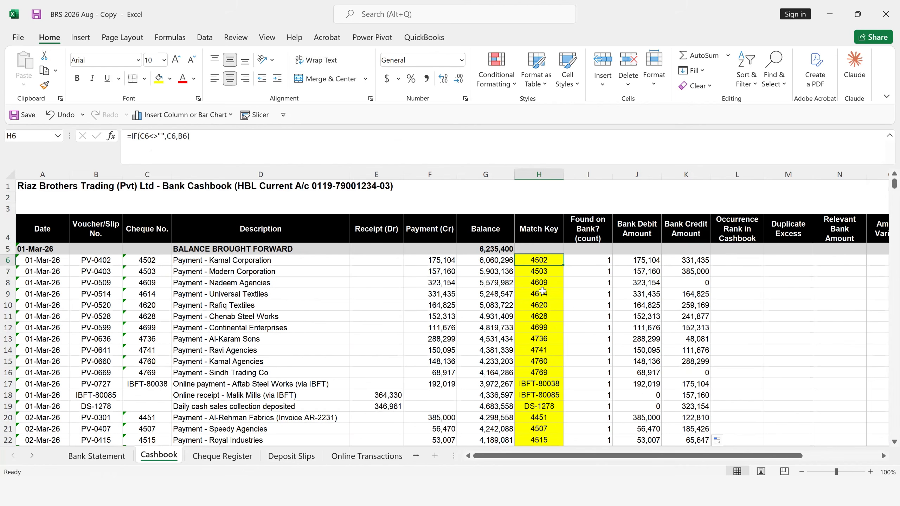
click(731, 261)
text(=coun)
key(Down)
key(Down)
key(Tab)
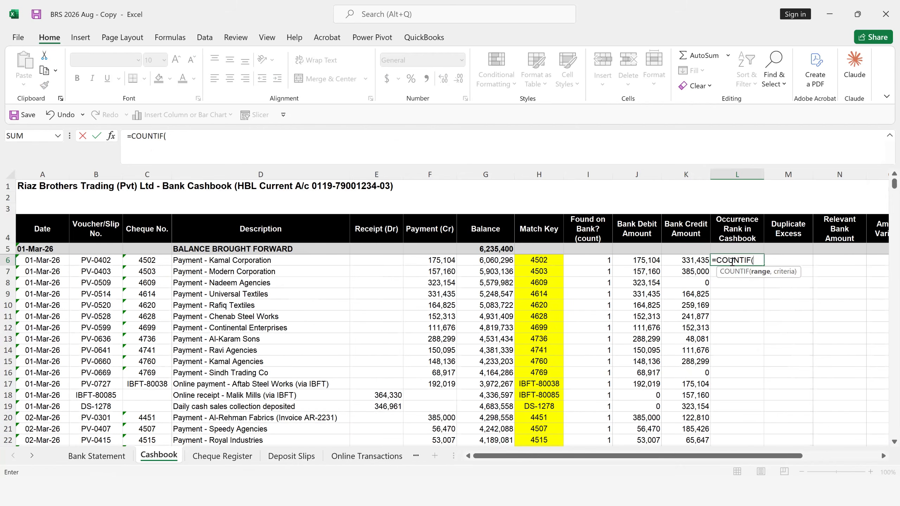
click(538, 261)
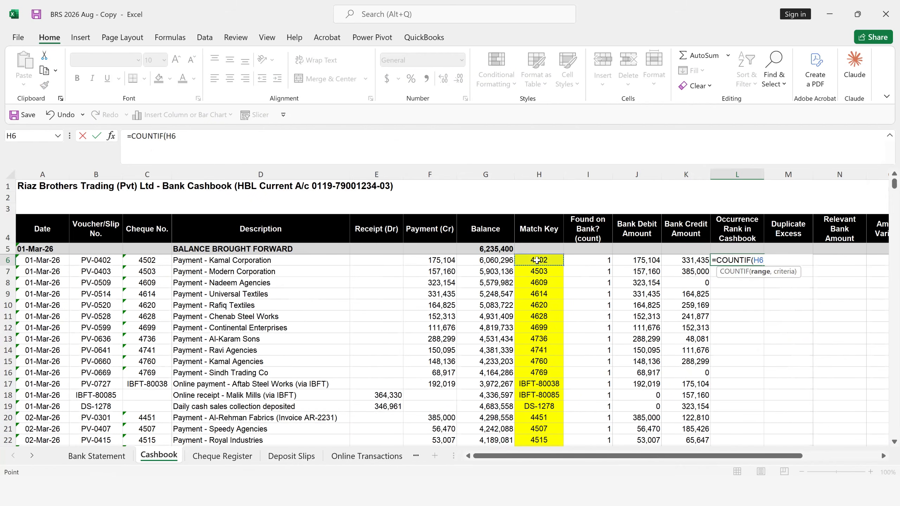
key(F8)
text(,)
click(536, 260)
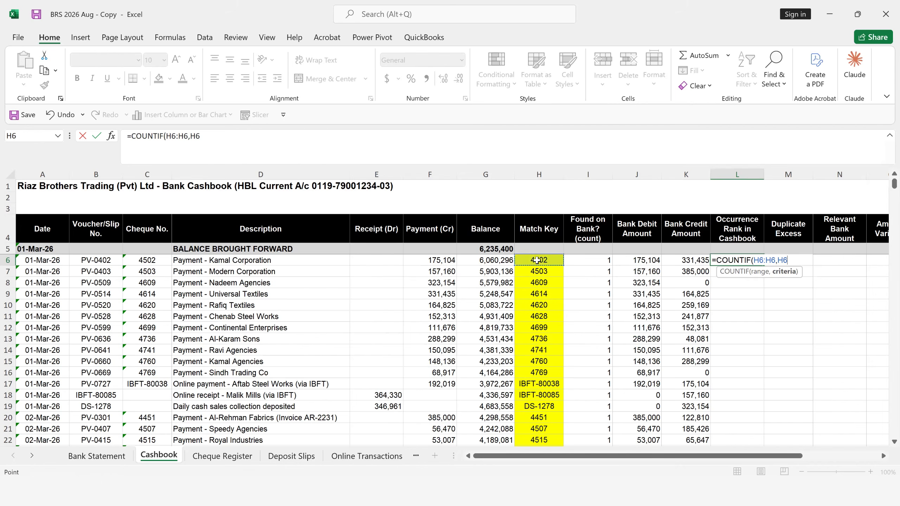
- Anchor the range start to get =COUNTIF($H$6:H6,H6) in L6 and copy it down the Occurrence Rank column
click(760, 260)
key(F4)
click(803, 259)
text())
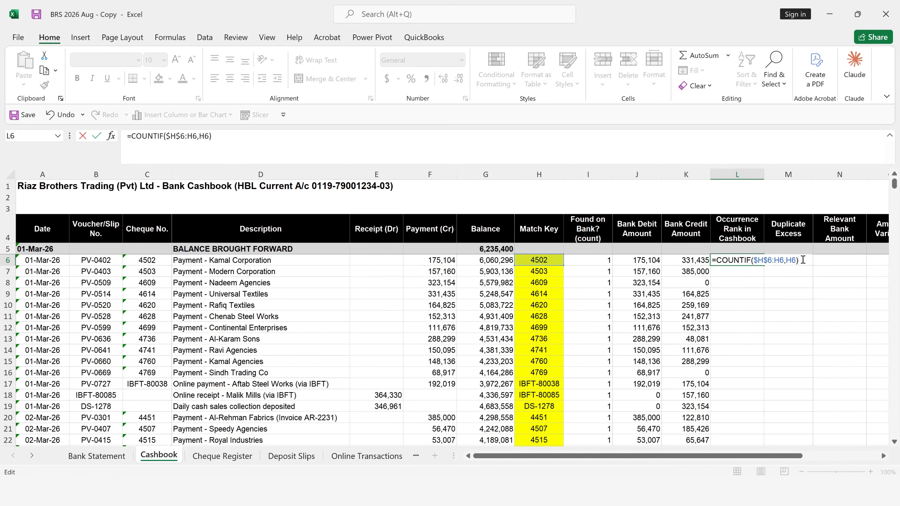
key(Return)
click(753, 262)
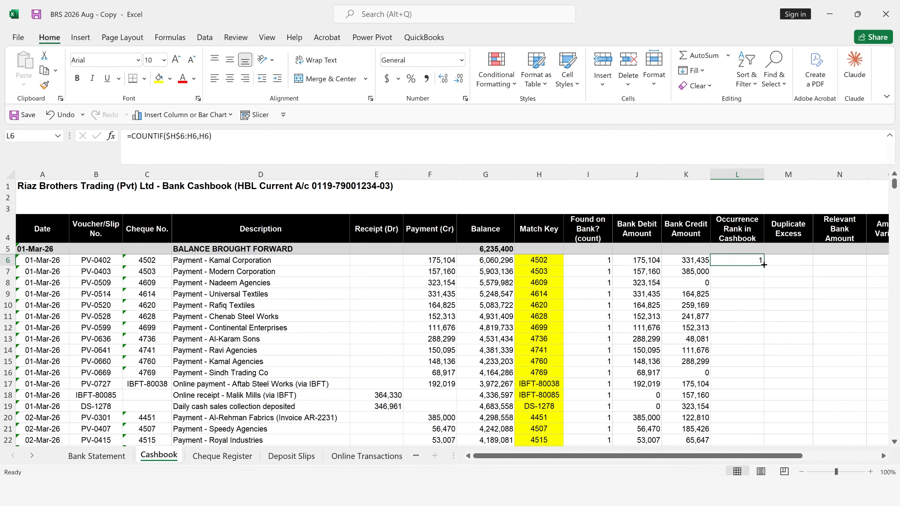
double_click(764, 265)
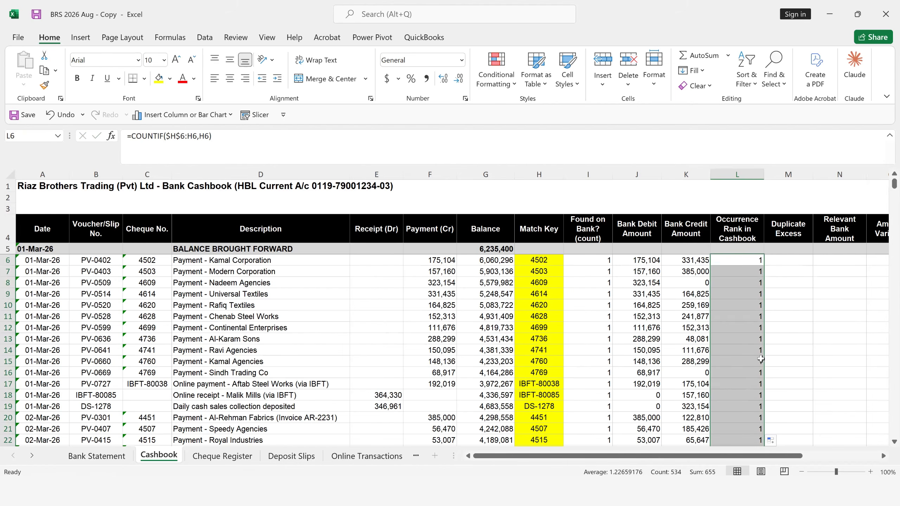
- Inspect how the COUNTIF range expands in L16 and compare the occurrence ranks with the match keys above it
click(752, 370)
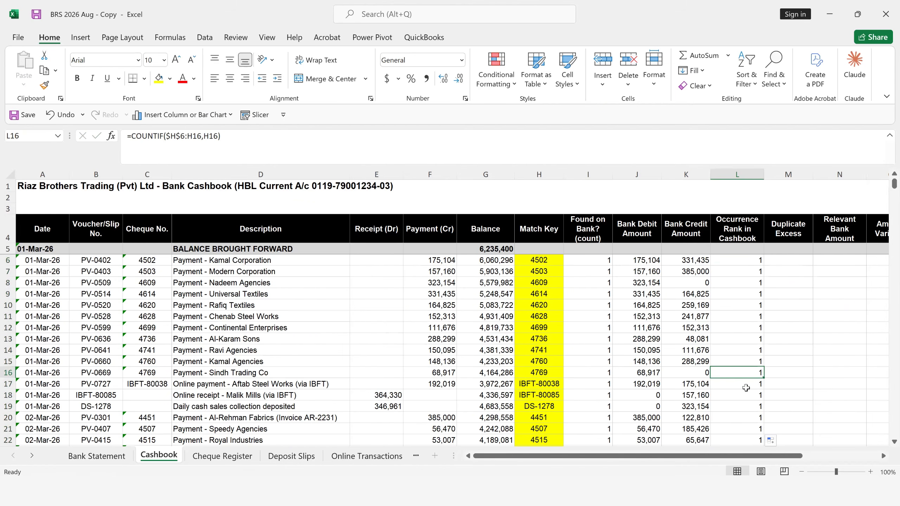
key(F2)
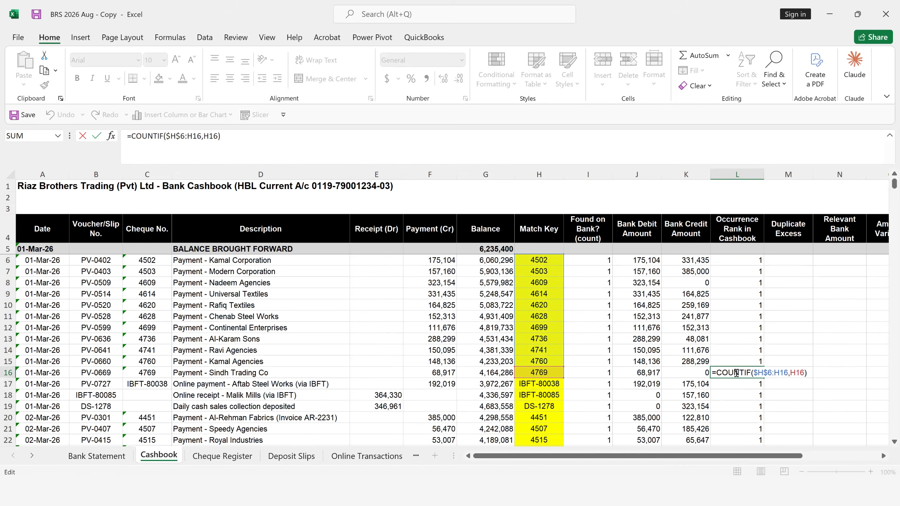
key(Escape)
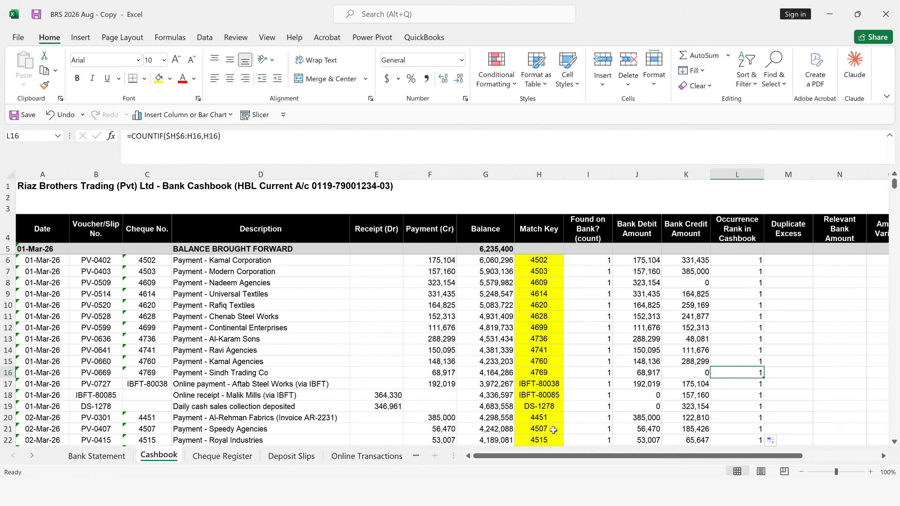
click(539, 295)
click(537, 349)
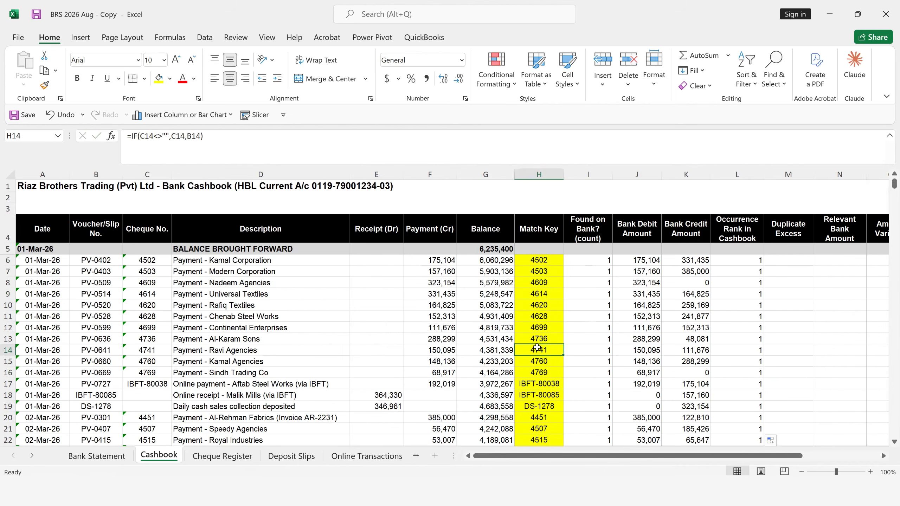
click(748, 294)
click(749, 372)
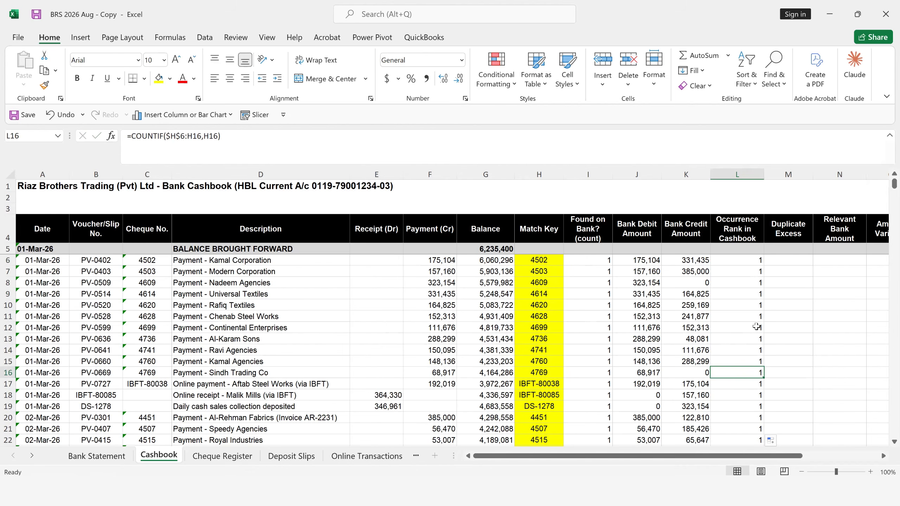
- Start an IF formula in Duplicate Excess cell M6 with the logical test AND(F6<>0,L6>1)
click(787, 262)
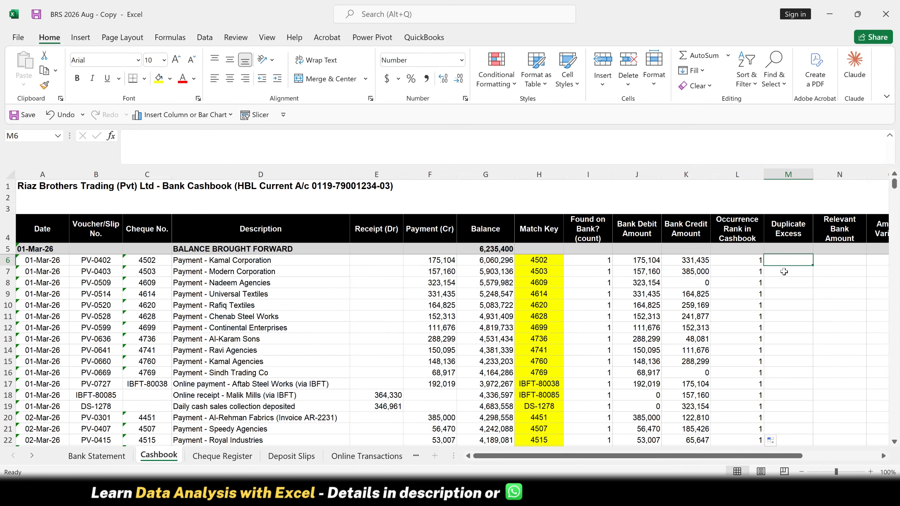
text(=)
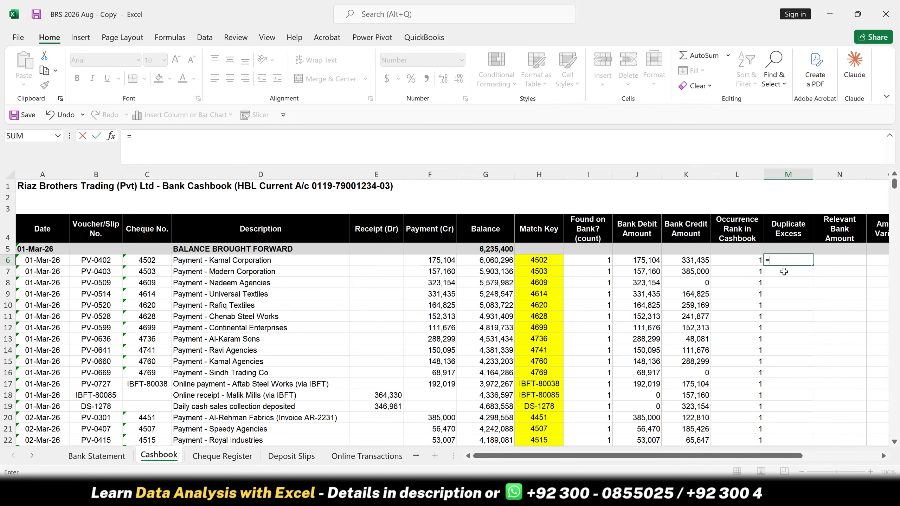
text(IF(AND()
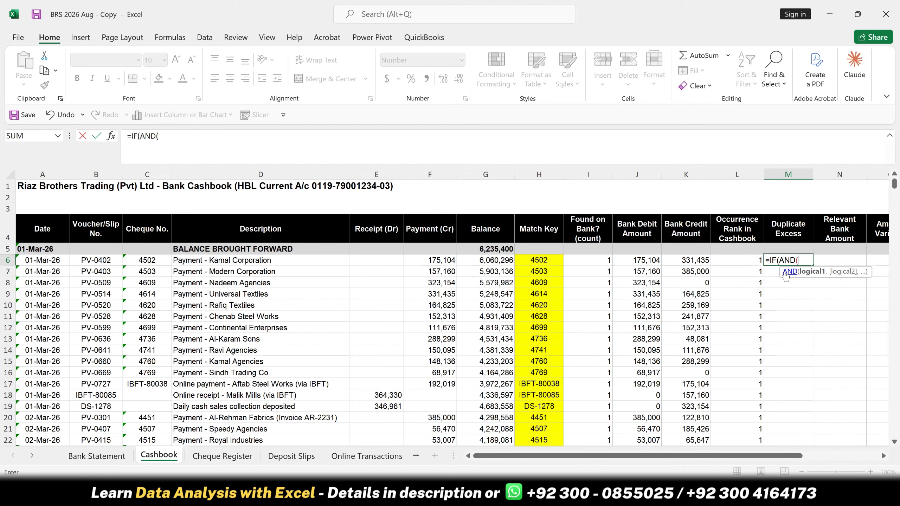
click(443, 261)
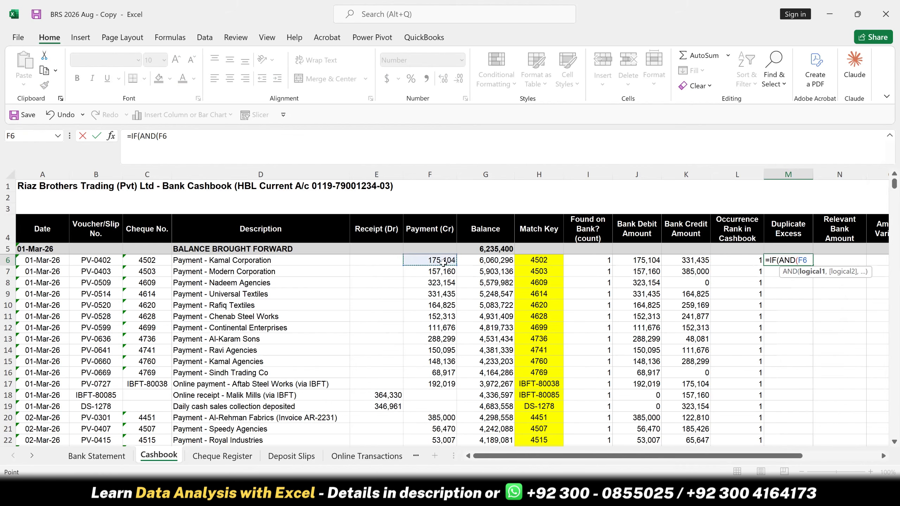
text(<>0,)
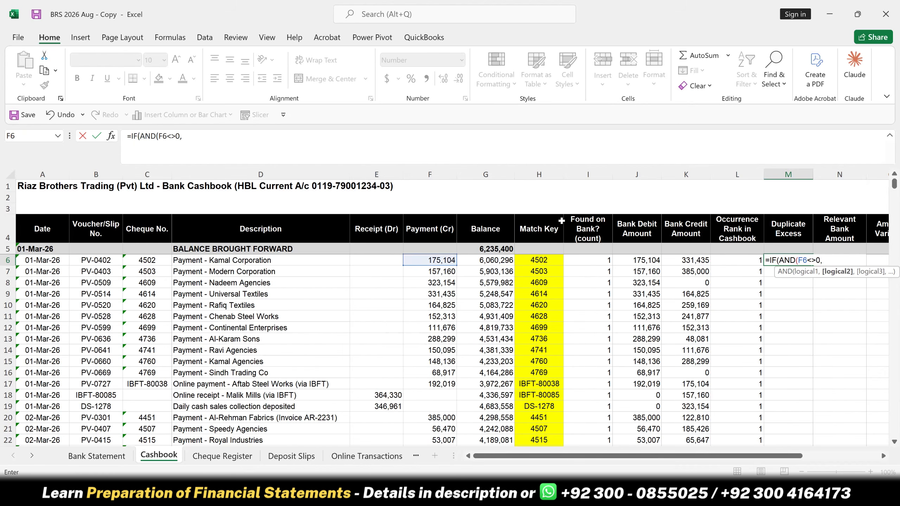
click(727, 259)
text(>1)
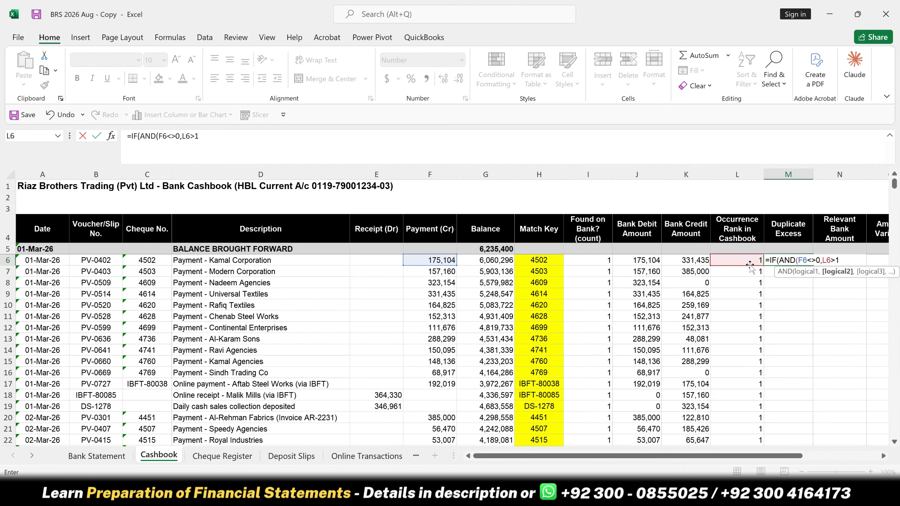
text(),)
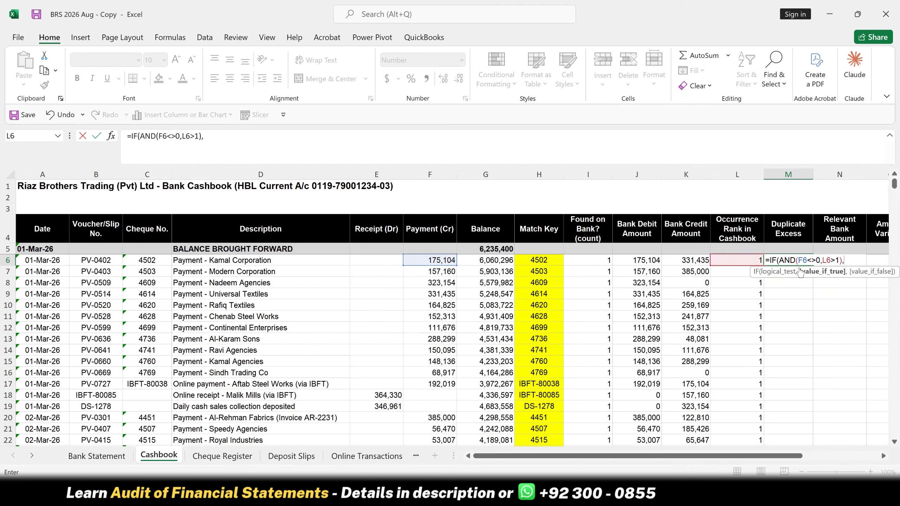
- Finish the M6 formula as =IF(AND(F6<>0,L6>1),F6,0) and copy it down the Duplicate Excess column
click(425, 260)
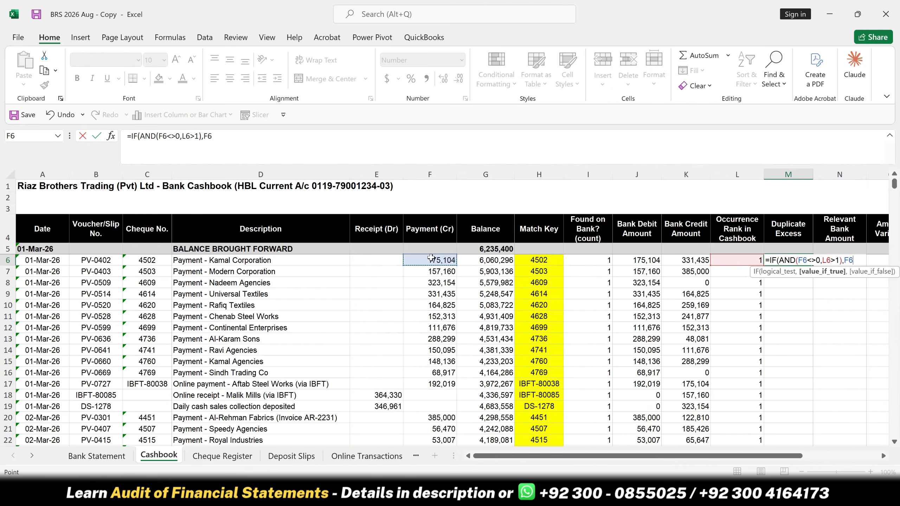
text(,0)
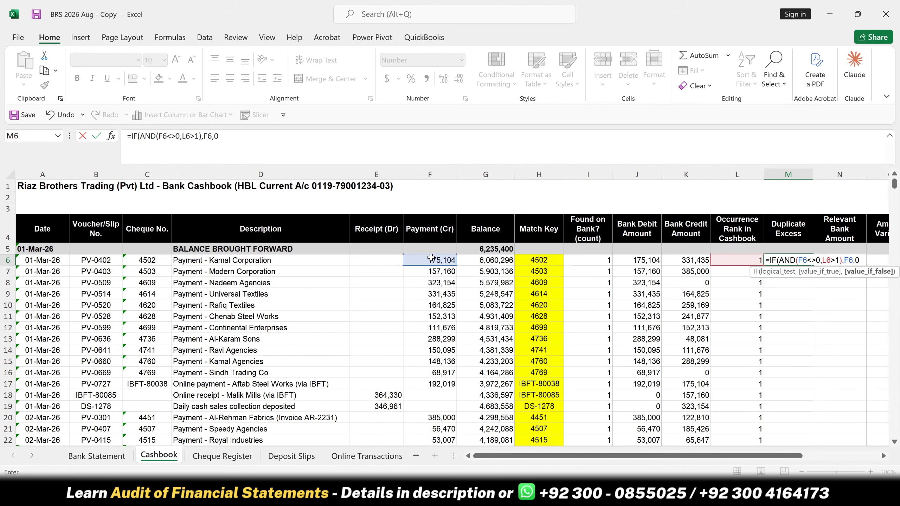
key(Return)
click(429, 288)
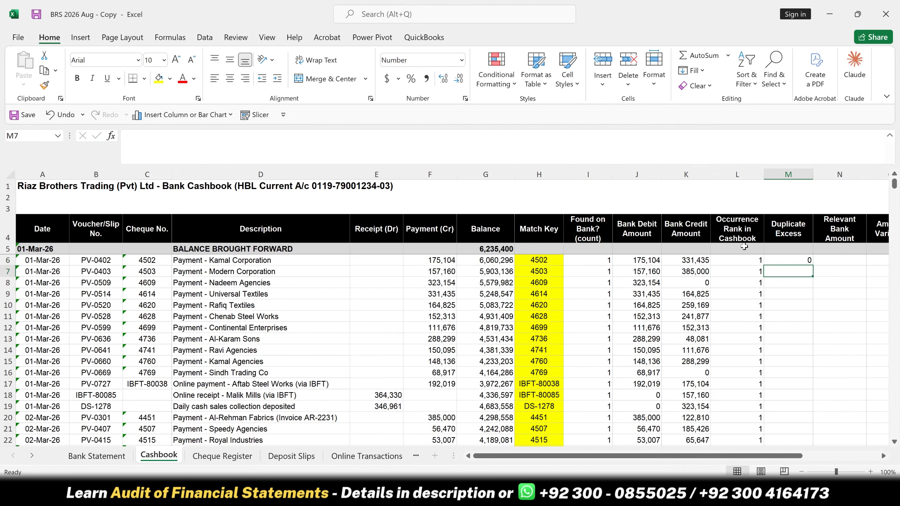
click(769, 261)
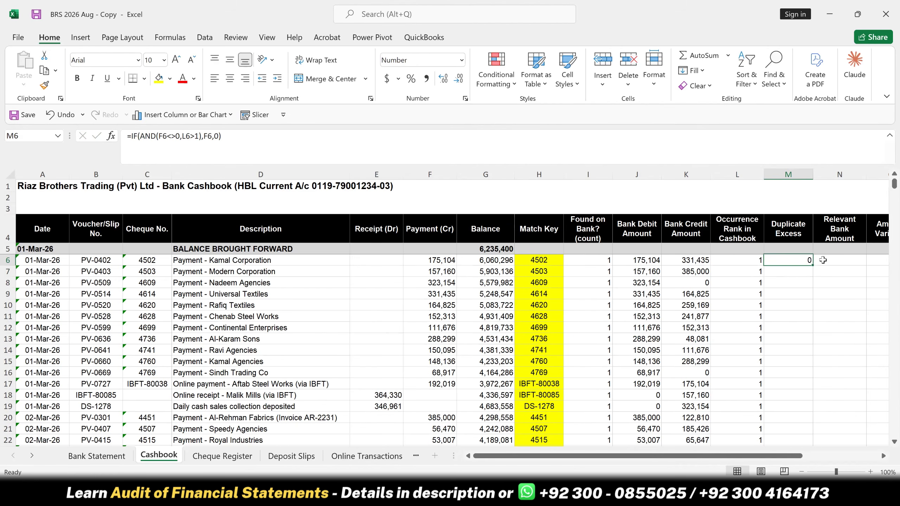
double_click(813, 265)
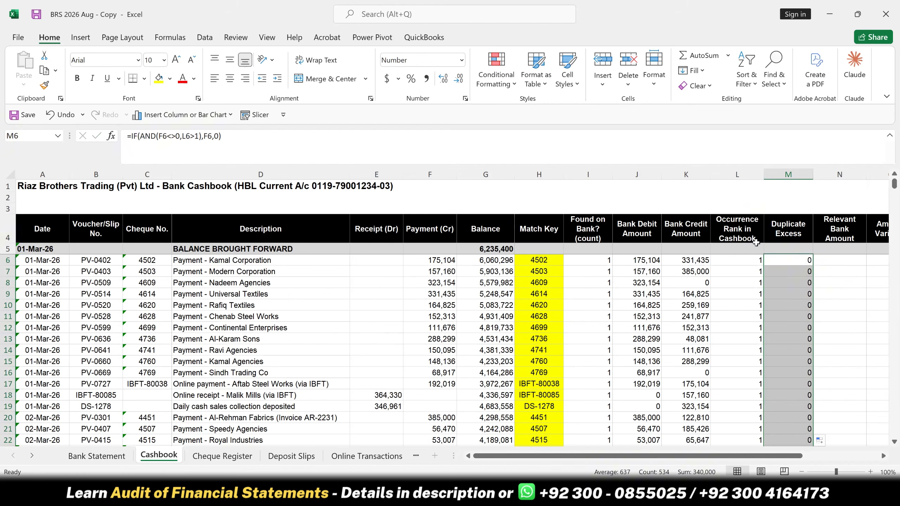
- Add filters to the Cashbook header row and filter Duplicate Excess to show only 340,000
click(790, 232)
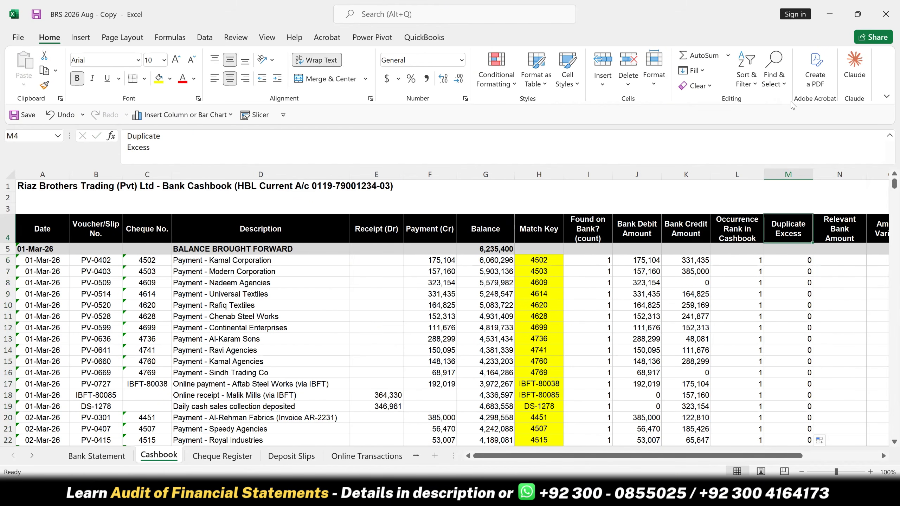
click(746, 90)
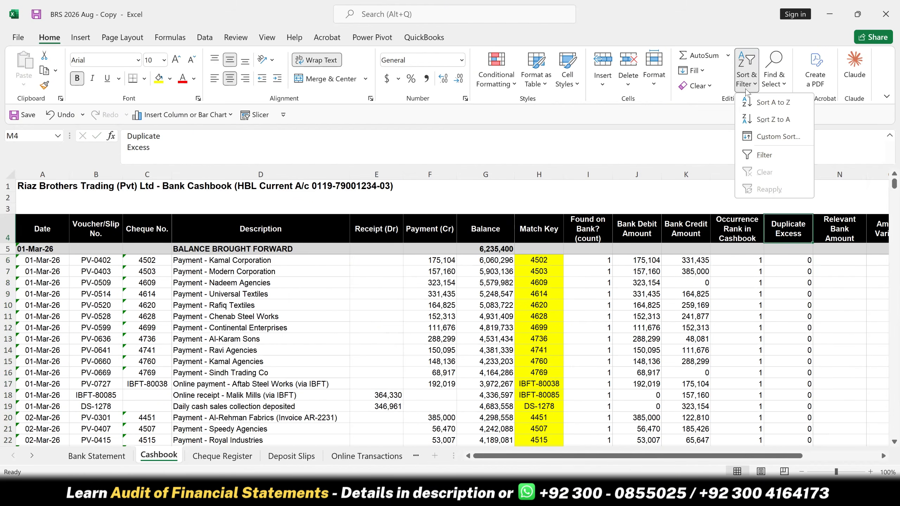
click(753, 155)
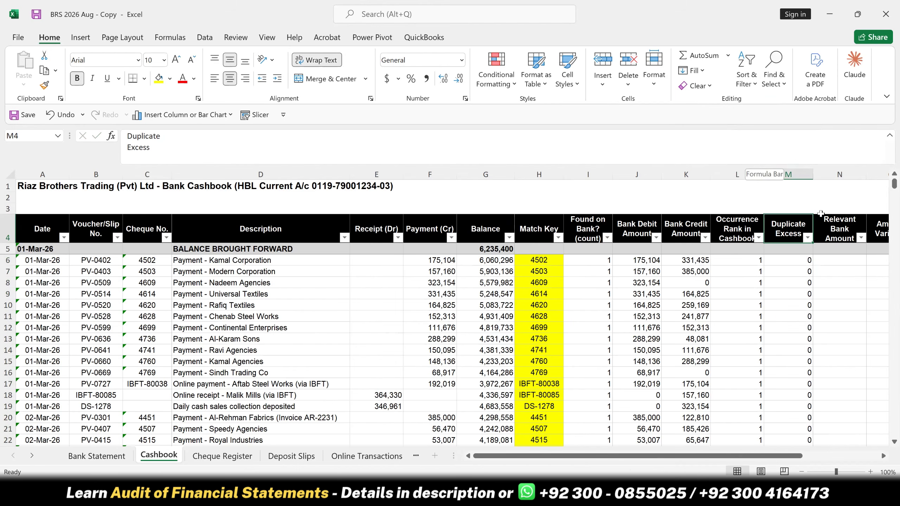
click(807, 238)
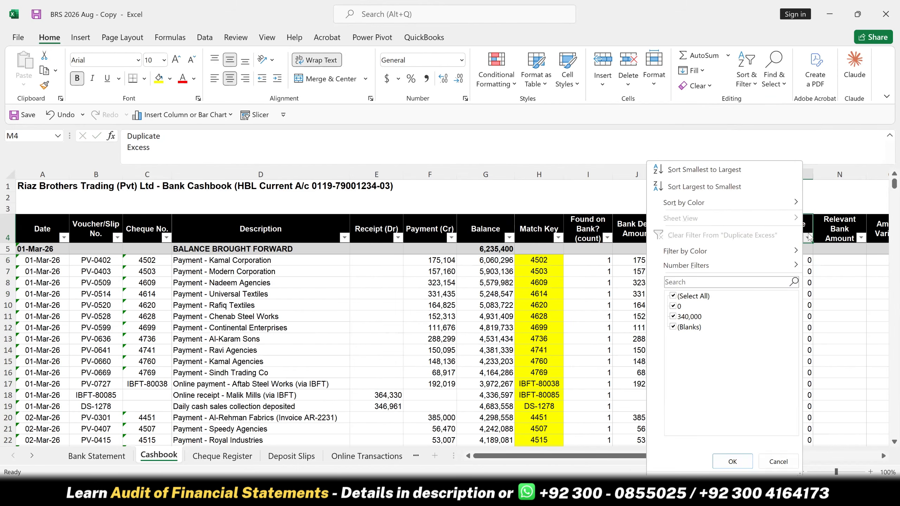
click(675, 297)
click(685, 319)
click(732, 461)
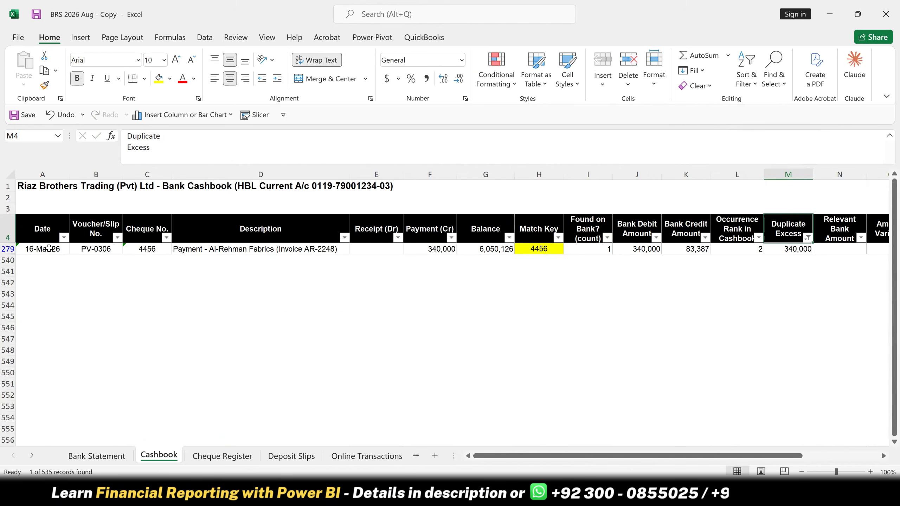
- Inspect the occurrence rank and duplicate excess formulas in row 279, and reset the Duplicate Excess filter to show all rows
click(735, 249)
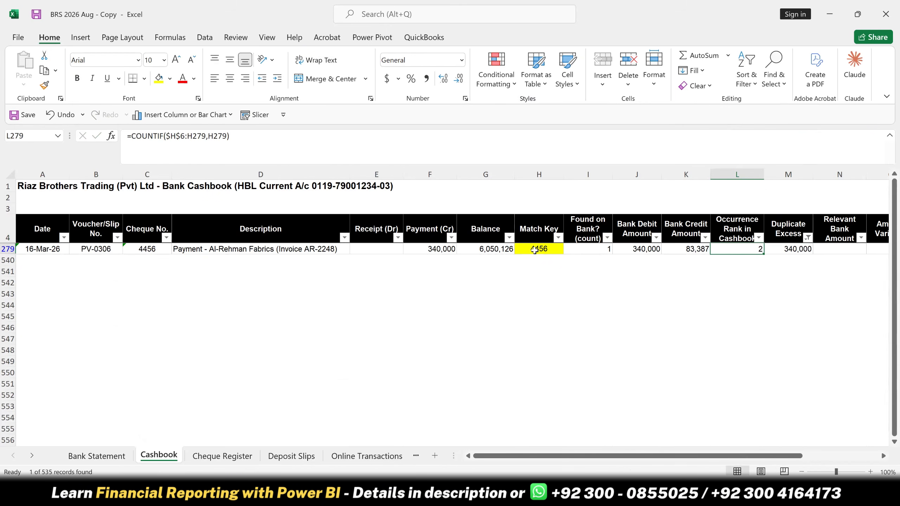
click(777, 248)
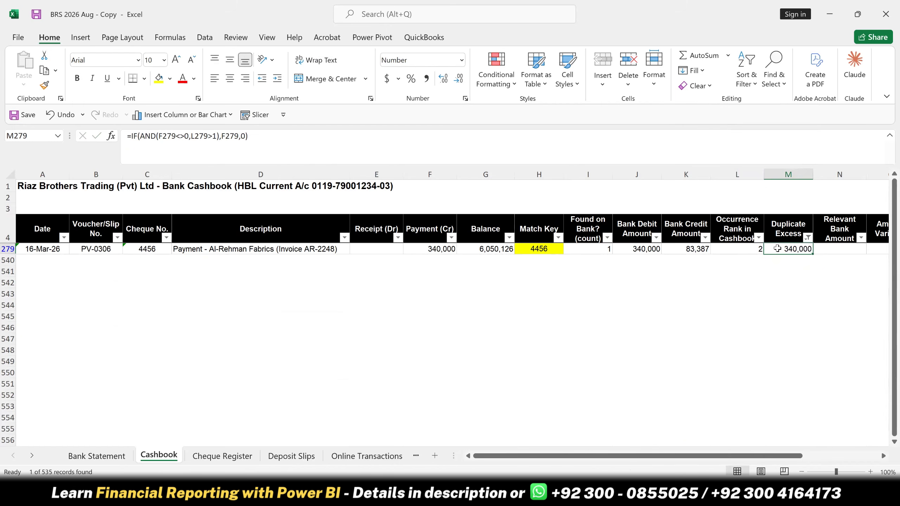
click(808, 238)
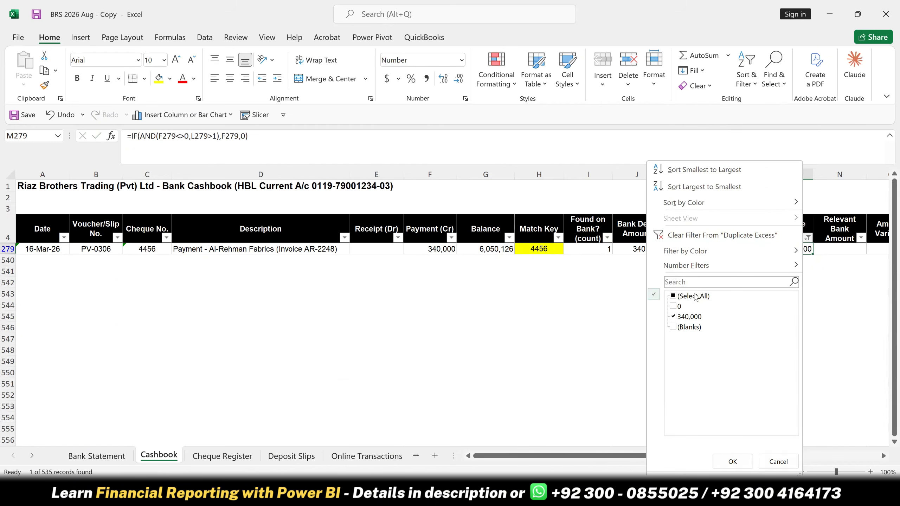
click(732, 462)
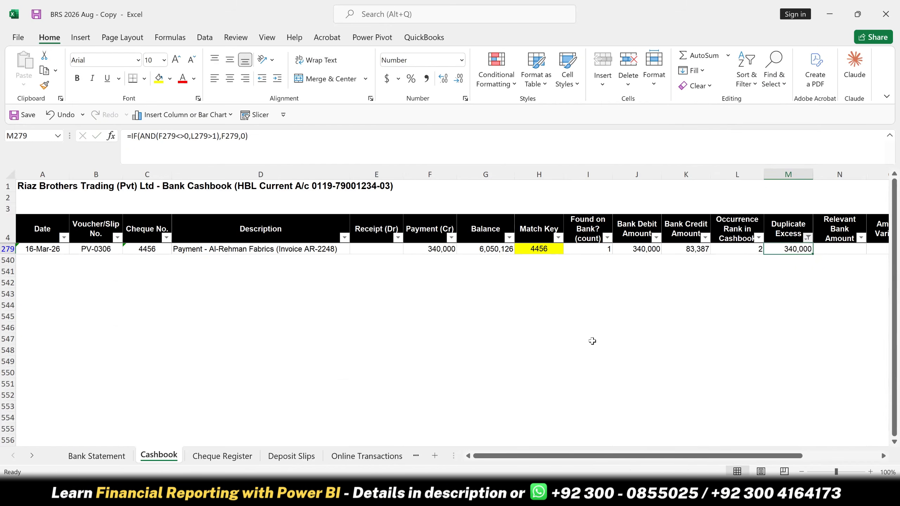
- Look over the row 6 matching formulas between the bank count and Duplicate Excess columns, ending at Relevant Bank Amount cell N6
click(841, 270)
key(Up)
key(Left)
key(Left)
key(Left)
key(Left)
key(Left)
key(Left)
key(Up)
key(Up)
key(Down)
key(Down)
key(Right)
key(Right)
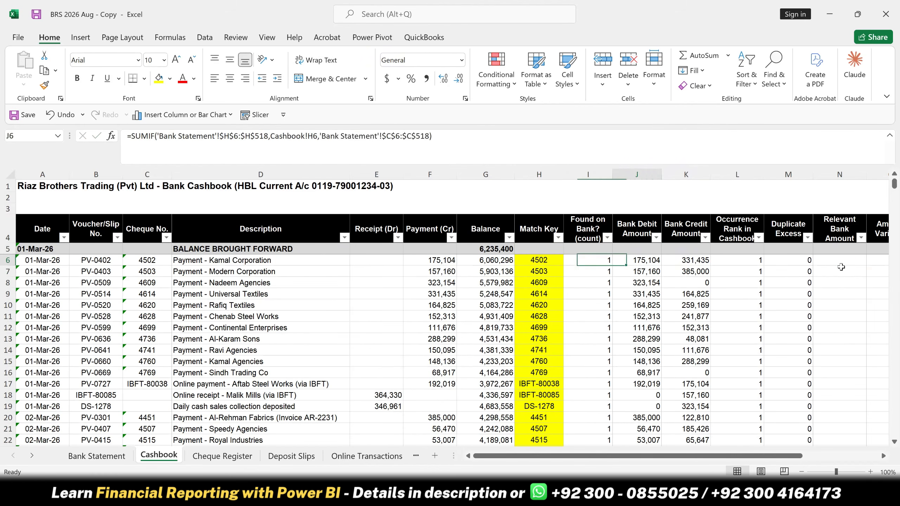
key(Right)
key(Right)
key(Right)
key(Right)
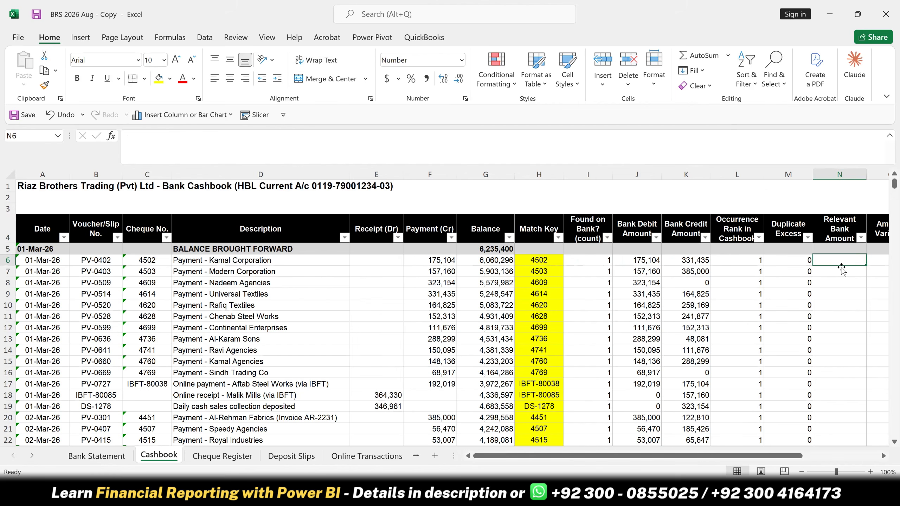
- Enter =IF(F6<>0,J6,K6) in Relevant Bank Amount cell N6 and copy it down the column
text(=)
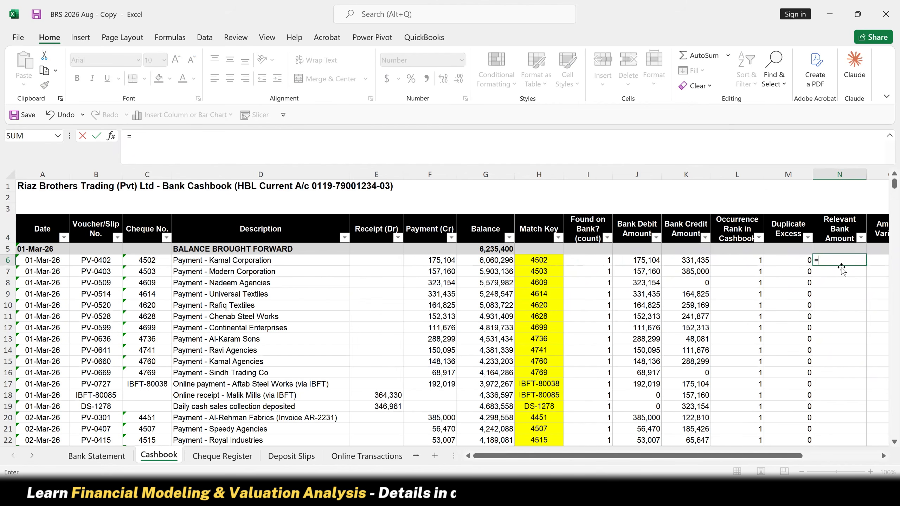
text(IF()
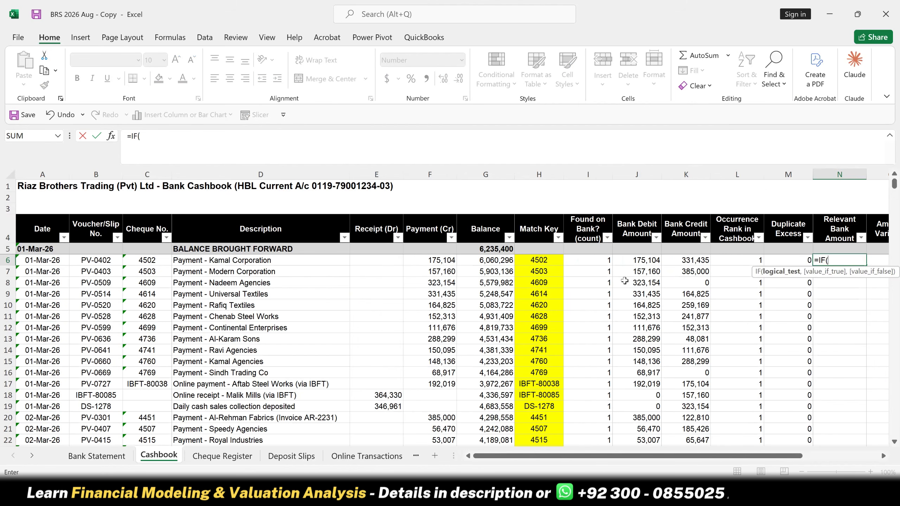
click(437, 259)
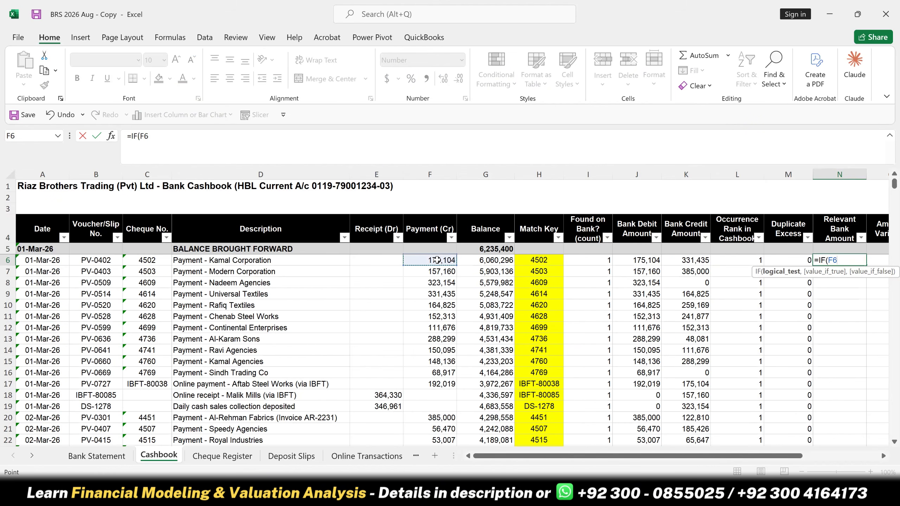
text(<>0,)
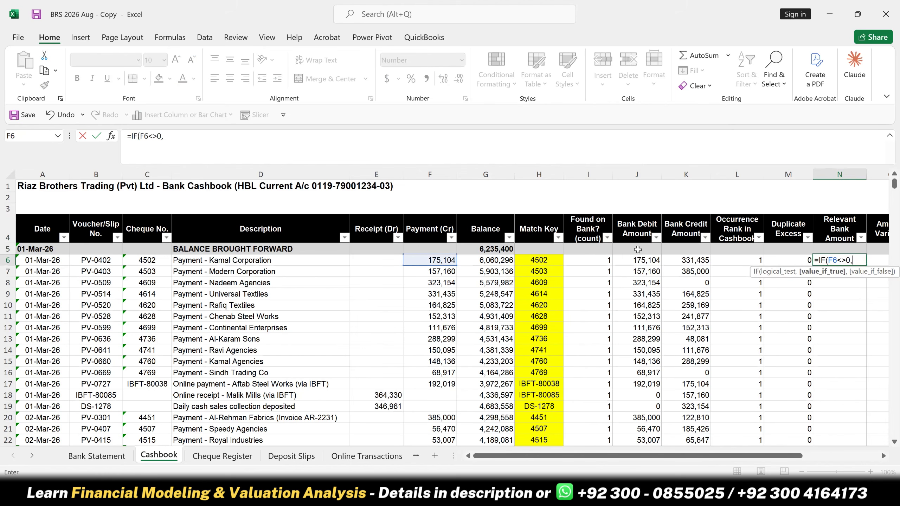
click(644, 259)
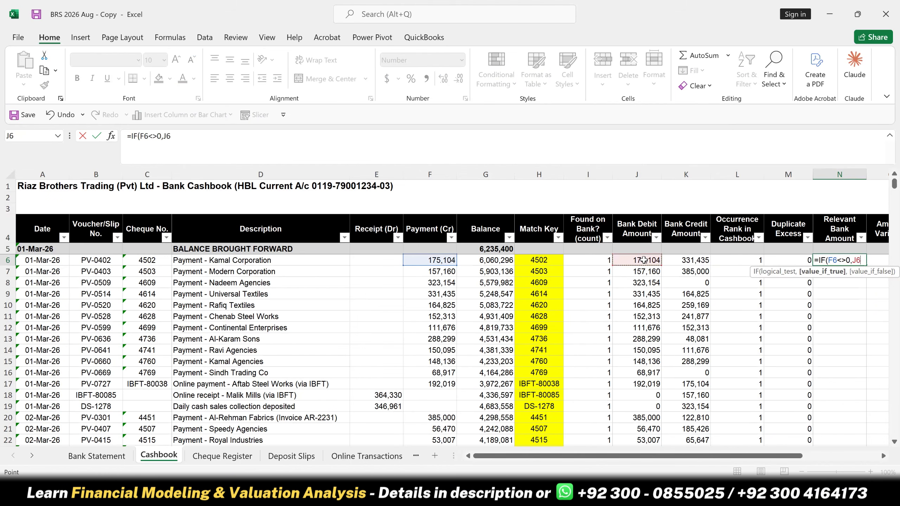
text(,)
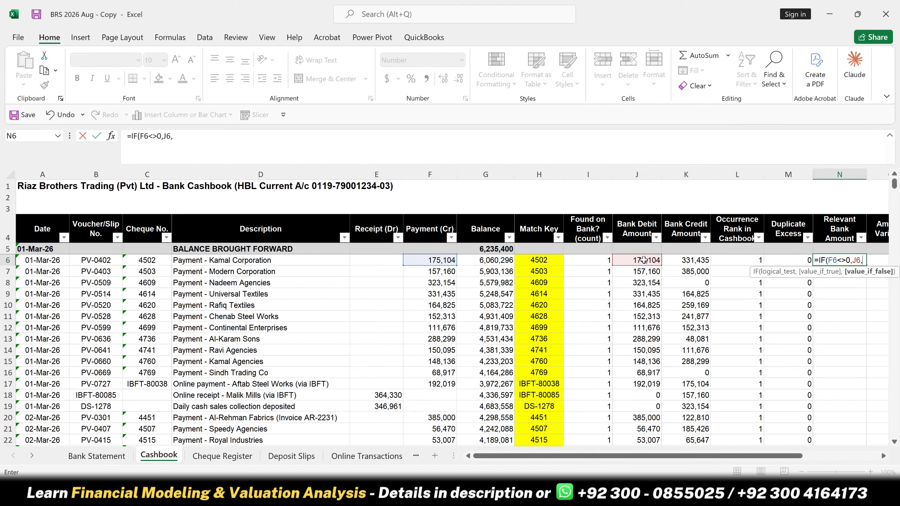
click(694, 260)
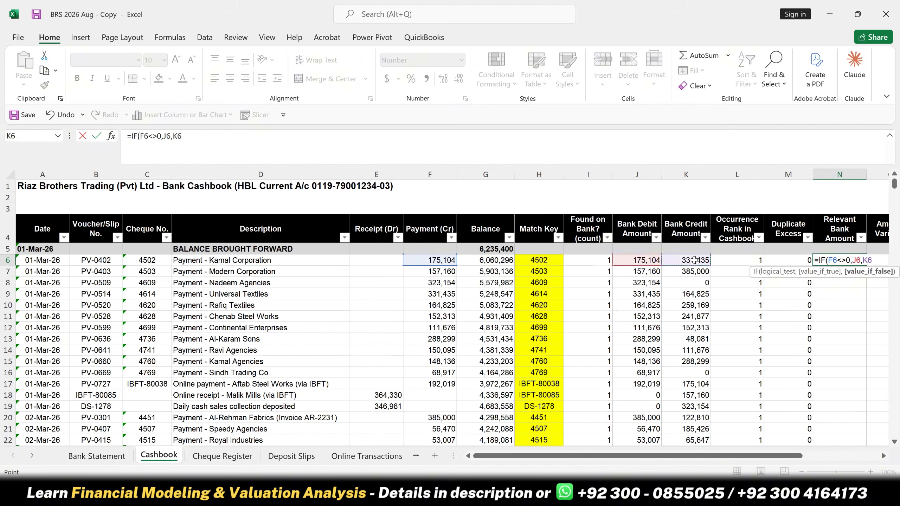
key(Return)
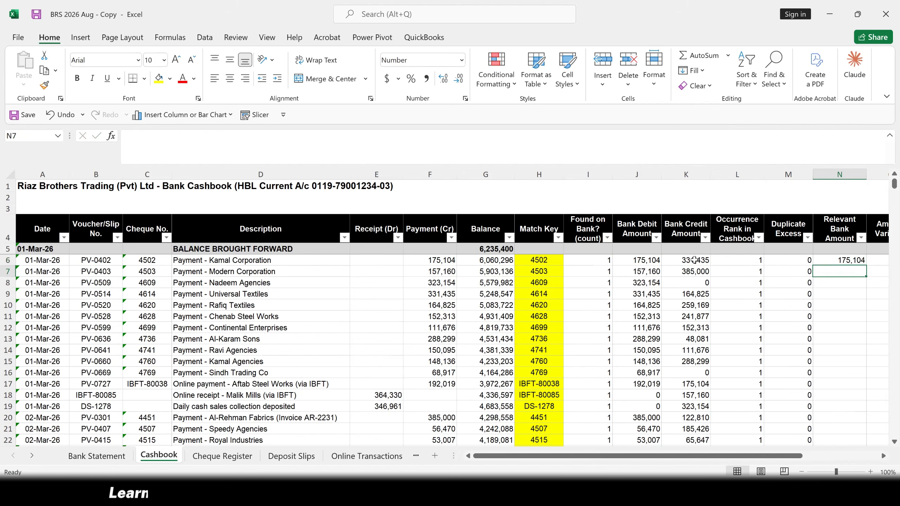
click(836, 260)
double_click(866, 265)
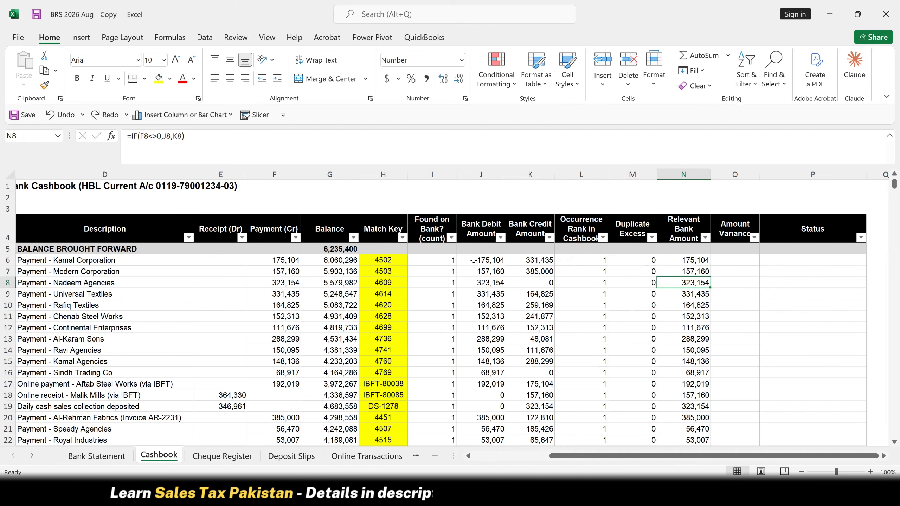
- Review the receipt, payment, bank amount and Relevant Bank Amount headers, and inspect the SUMIF formulas in cells J6 and K6
drag(236, 229, 330, 235)
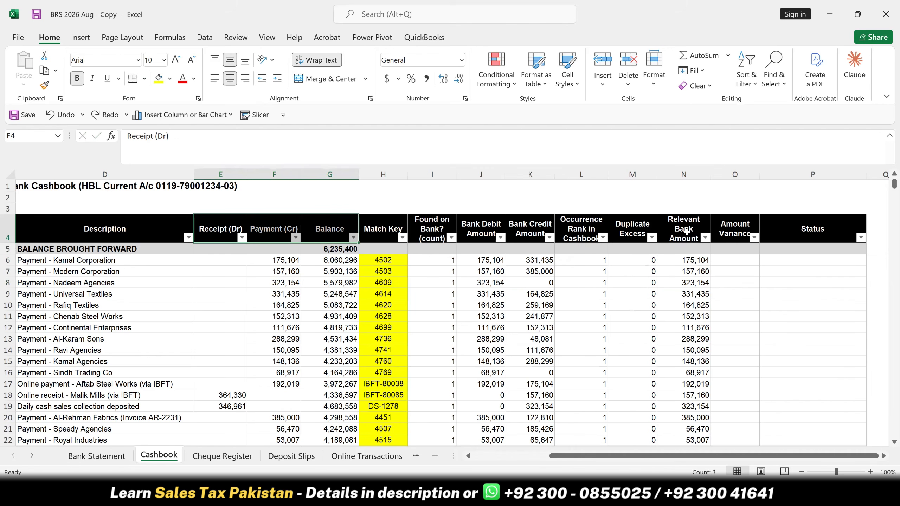
click(496, 234)
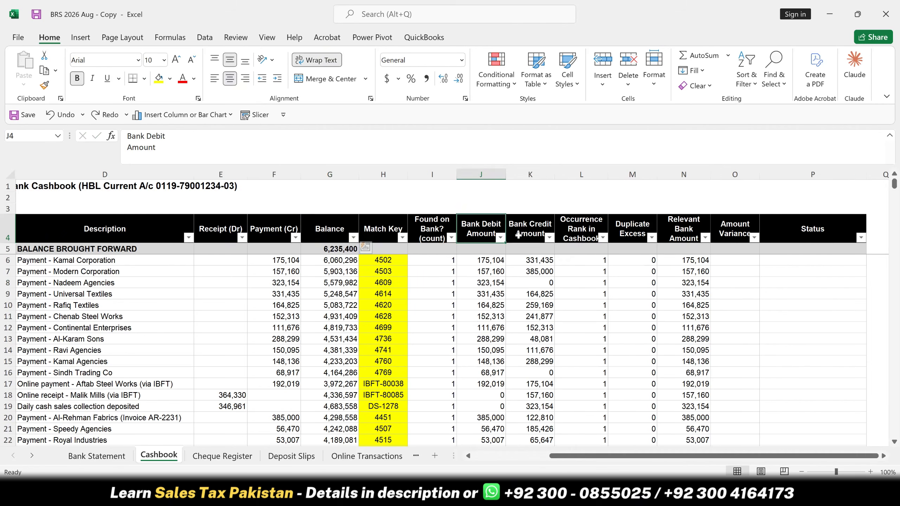
drag(518, 236, 521, 235)
click(689, 234)
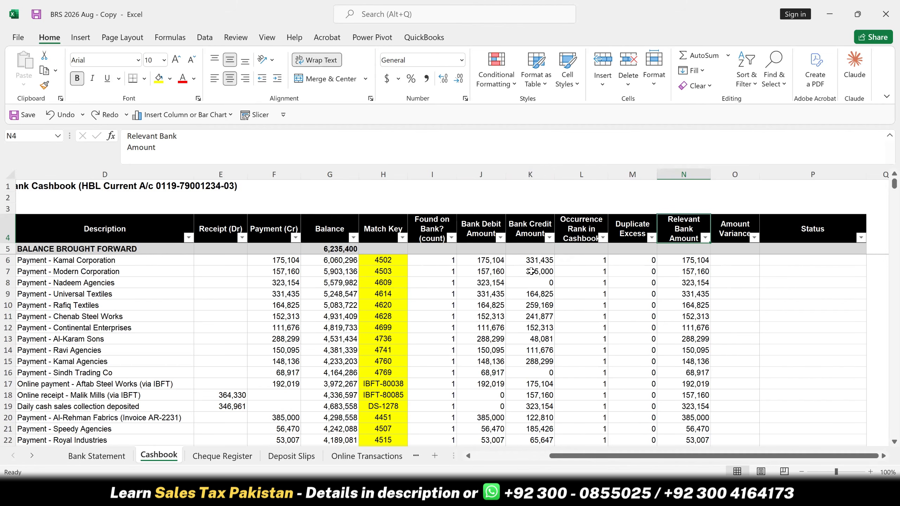
click(485, 263)
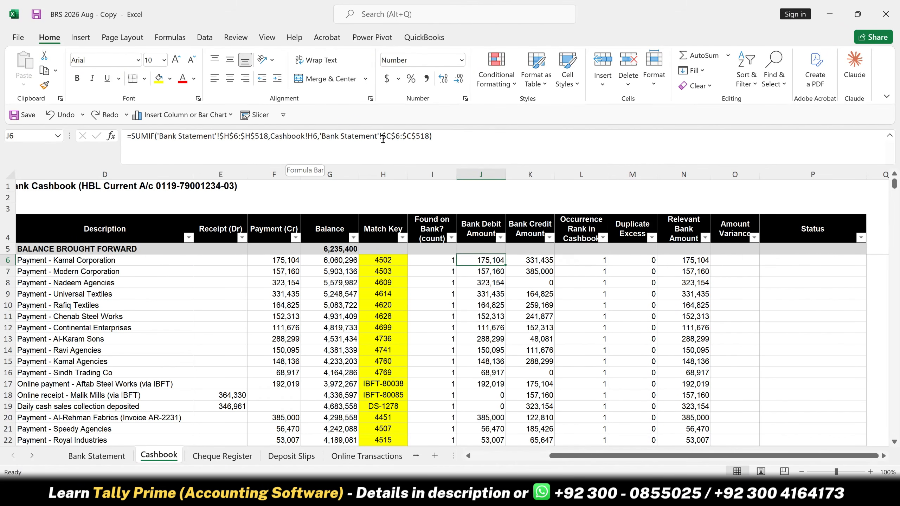
click(532, 261)
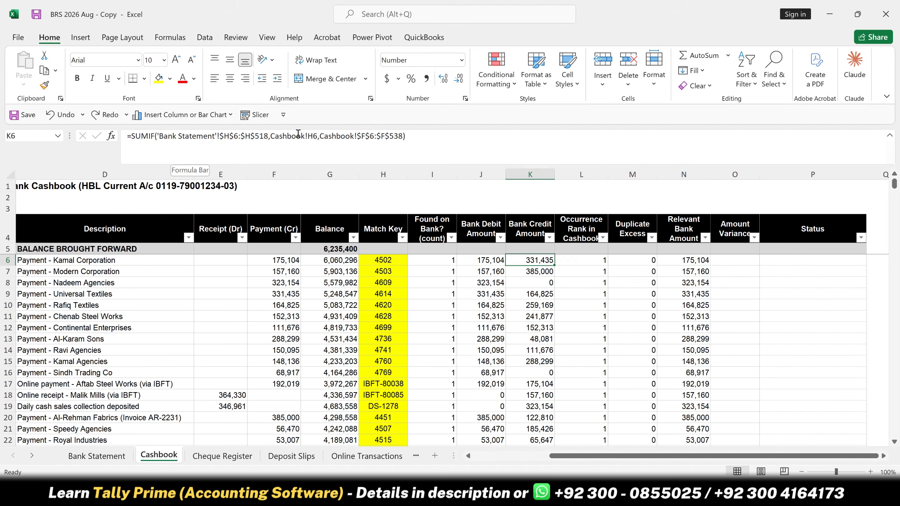
click(342, 137)
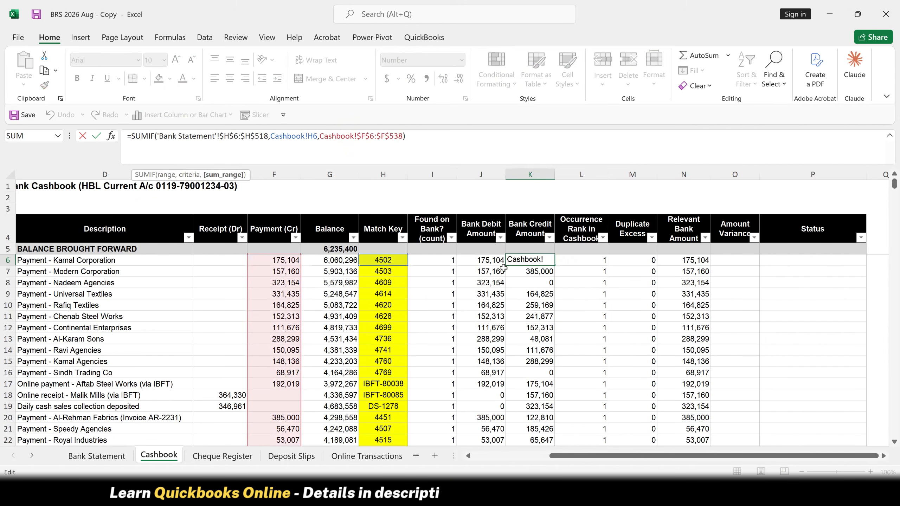
key(Escape)
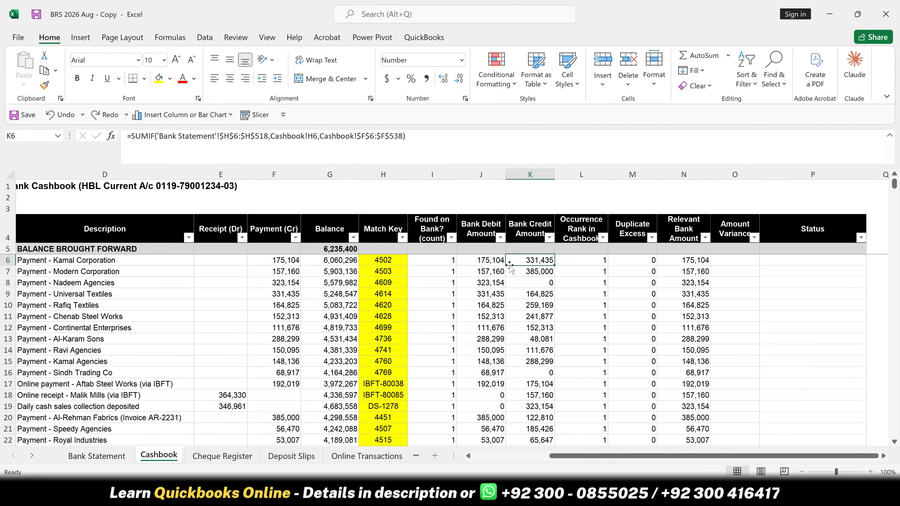
- Remove the Cashbook!$F$6:$F$538 sum range from the SUMIF formula in Bank Credit Amount cell K6
double_click(510, 262)
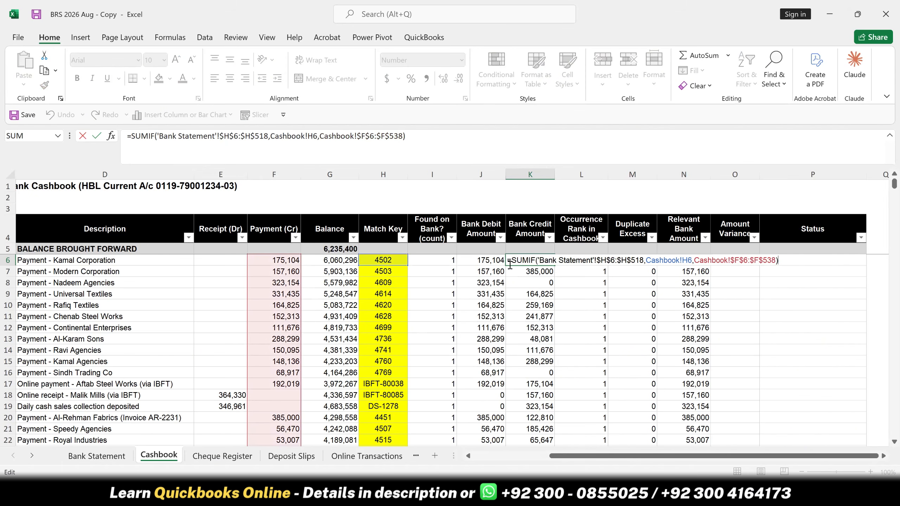
key(BackSpace)
key(BackSpace)
key(BackSpace)
key(BackSpace)
key(BackSpace)
key(BackSpace)
key(BackSpace)
key(BackSpace)
key(BackSpace)
key(BackSpace)
key(BackSpace)
key(BackSpace)
key(BackSpace)
key(BackSpace)
key(BackSpace)
key(BackSpace)
key(BackSpace)
key(BackSpace)
key(BackSpace)
key(BackSpace)
key(BackSpace)
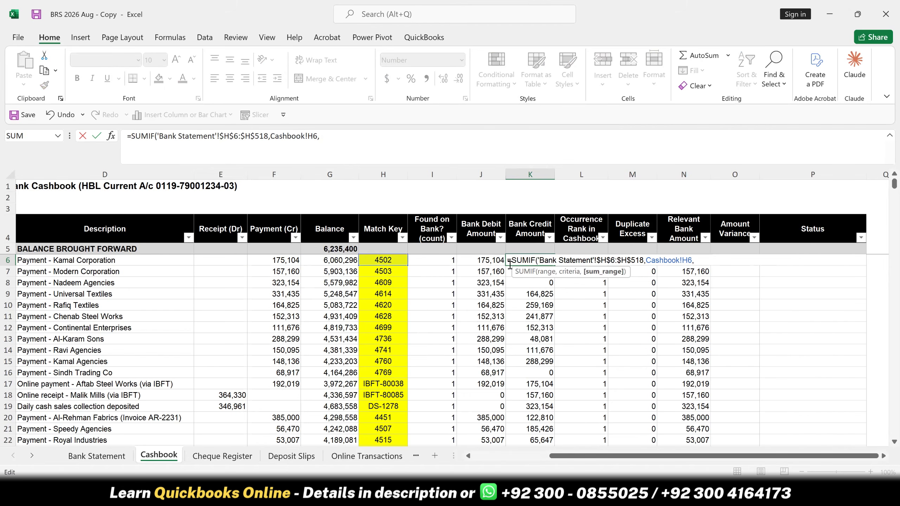
- Complete the K6 SUMIF formula with the Credit column range 'Bank Statement'!$D$6:$D$518 as absolute sum range
click(107, 462)
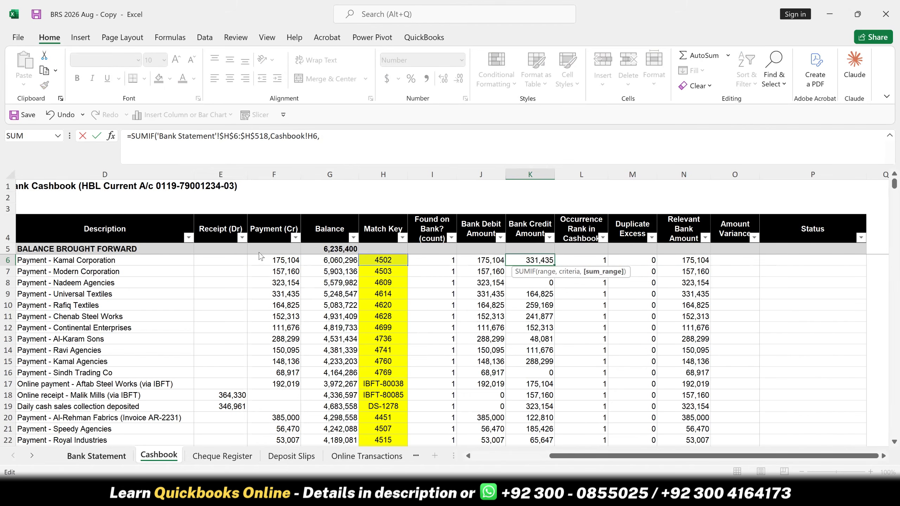
click(364, 227)
key(Down)
key(Down)
key(shift+Down)
key(shift+Down)
key(shift+Down)
key(shift+Down)
key(shift+Down)
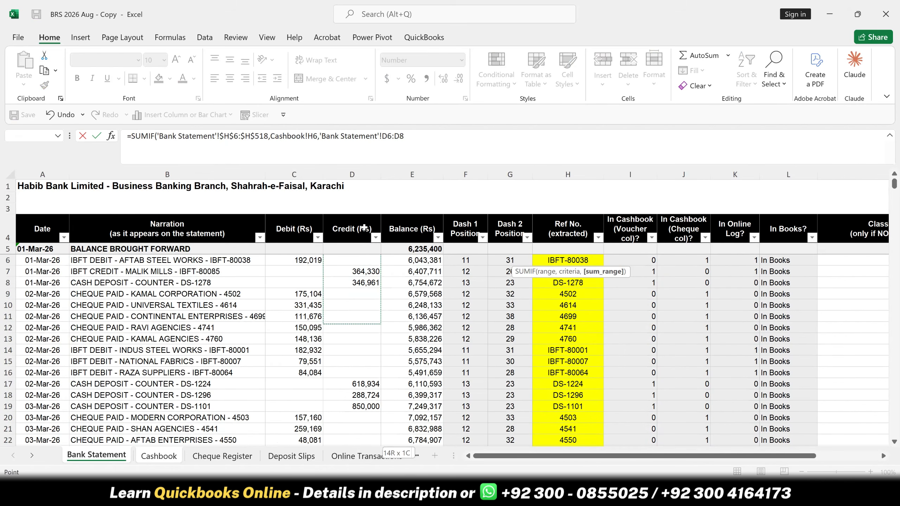
key(ctrl+shift+Down)
key(ctrl+shift+Down)
key(ctrl+shift+Down)
key(ctrl+shift+Down)
key(ctrl+shift+Down)
key(ctrl+shift+Down)
key(ctrl+shift+Down)
key(ctrl+shift+Down)
key(ctrl+shift+Down)
key(ctrl+shift+Down)
key(ctrl+shift+Down)
key(ctrl+shift+Down)
key(ctrl+shift+Down)
key(ctrl+shift+Down)
key(ctrl+shift+Down)
key(ctrl+shift+Down)
key(ctrl+shift+Down)
key(ctrl+shift+Down)
key(ctrl+shift+Down)
key(ctrl+shift+Down)
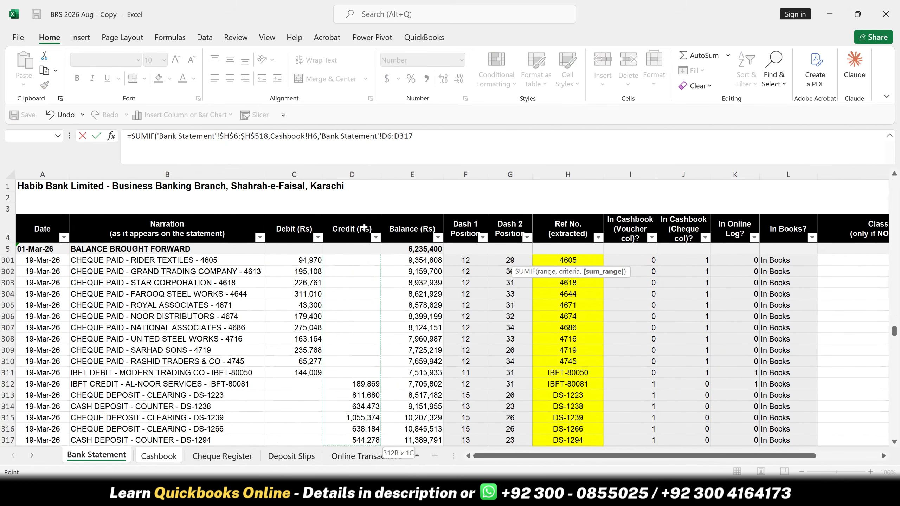
key(ctrl+shift+Down)
key(ctrl+shift+Down)
key(ctrl+shift+Down)
key(ctrl+shift+Down)
key(ctrl+shift+Down)
key(ctrl+shift+Down)
key(ctrl+shift+Down)
key(ctrl+shift+Down)
key(ctrl+shift+Down)
key(ctrl+shift+Down)
key(ctrl+shift+Down)
key(ctrl+shift+Down)
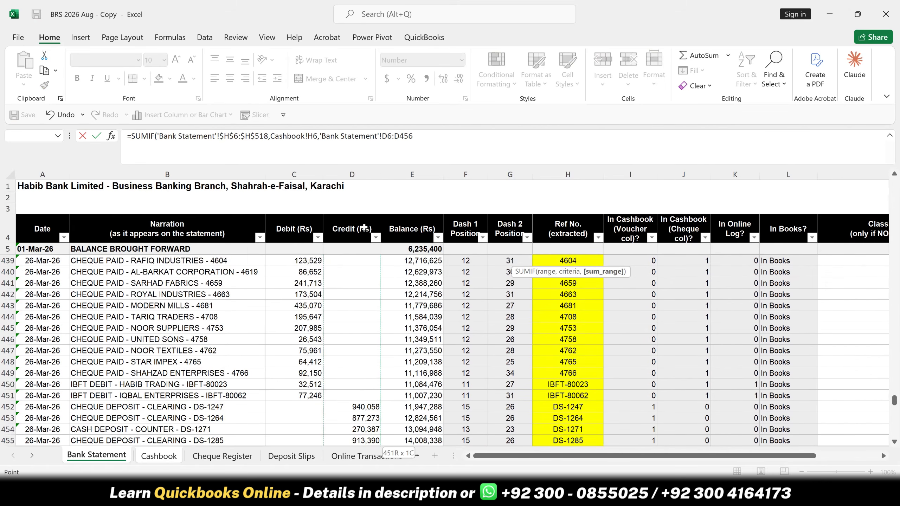
key(ctrl+shift+Down)
key(ctrl+shift+Down)
key(ctrl+shift+Down)
key(ctrl+shift+Down)
key(ctrl+shift+Down)
key(ctrl+shift+Down)
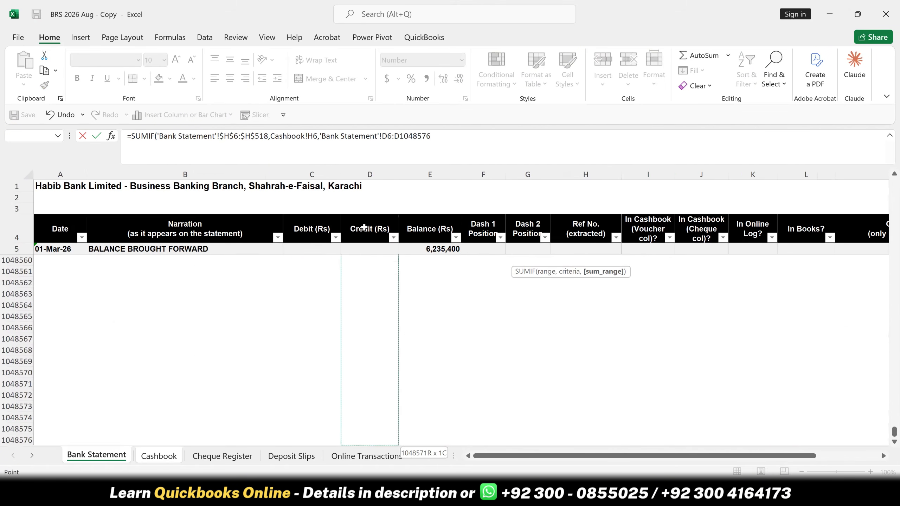
key(ctrl+shift+Up)
key(shift+Down)
key(shift+Down)
key(shift+Down)
key(shift+Down)
key(shift+Down)
key(shift+Down)
key(shift+Down)
key(shift+Down)
key(shift+Down)
key(shift+Down)
key(shift+Down)
key(shift+Down)
key(shift+Down)
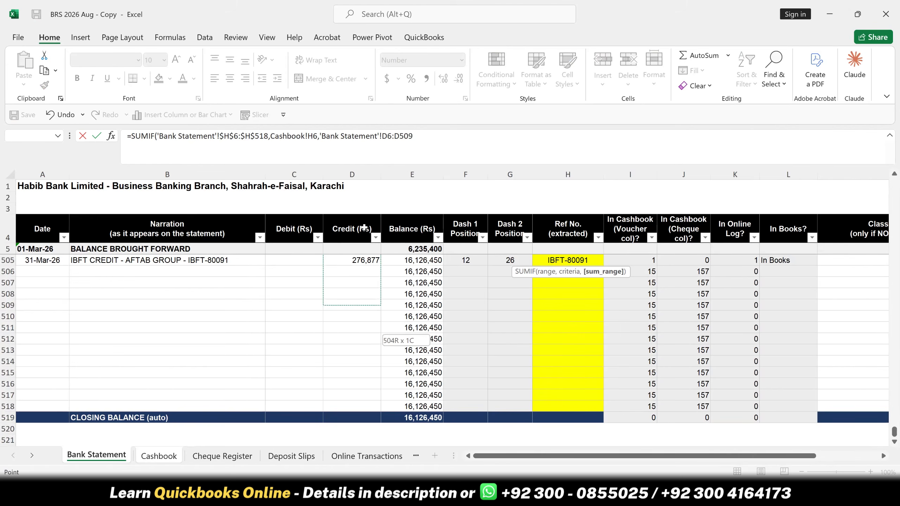
key(F4)
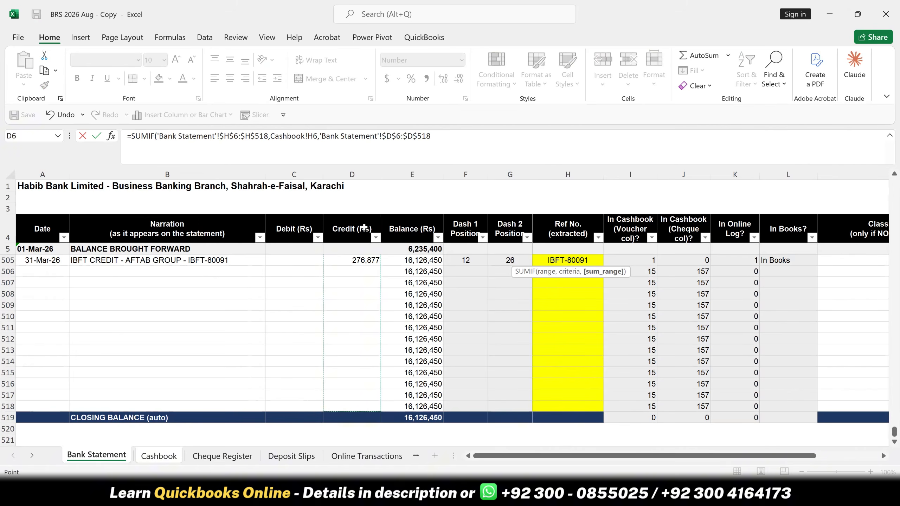
key(Return)
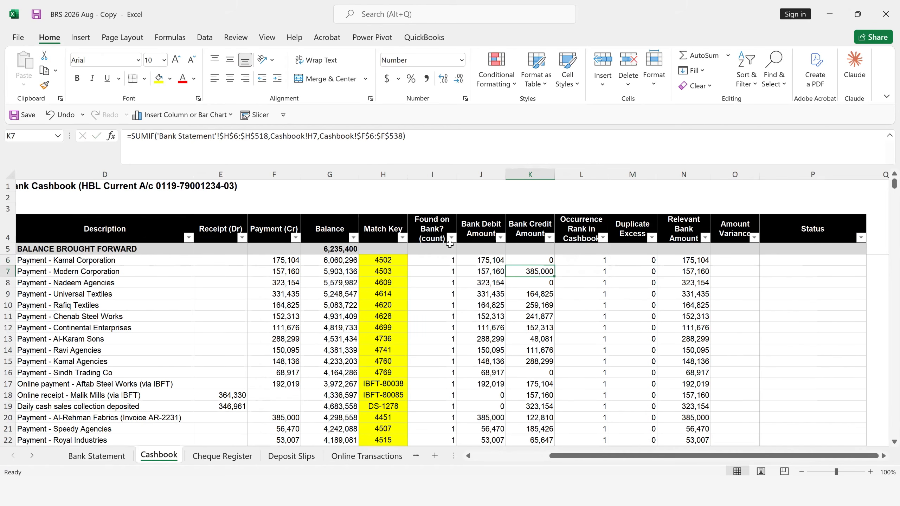
- Copy the corrected K6 formula down the whole Bank Credit Amount column
click(525, 261)
double_click(555, 265)
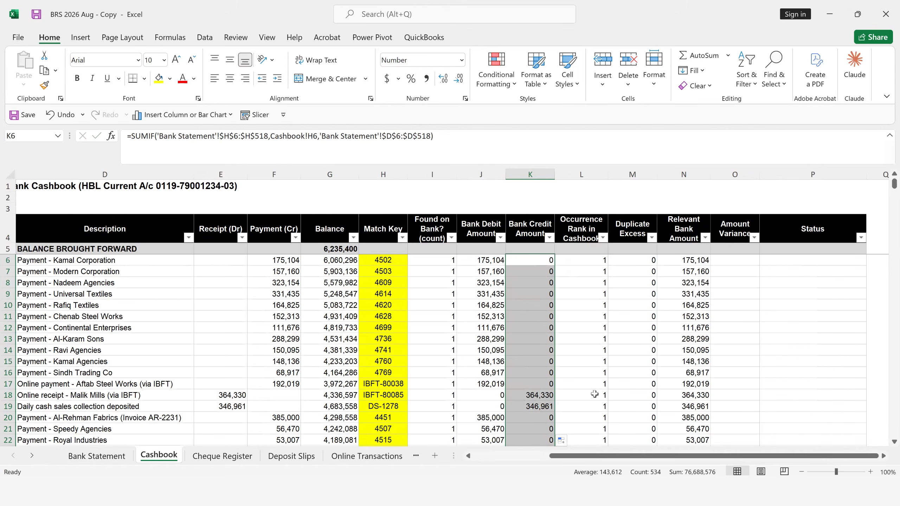
click(593, 288)
- Start the Amount Variance formula in cell O6 with IF and AND, using F6<>0 as the first condition
click(732, 265)
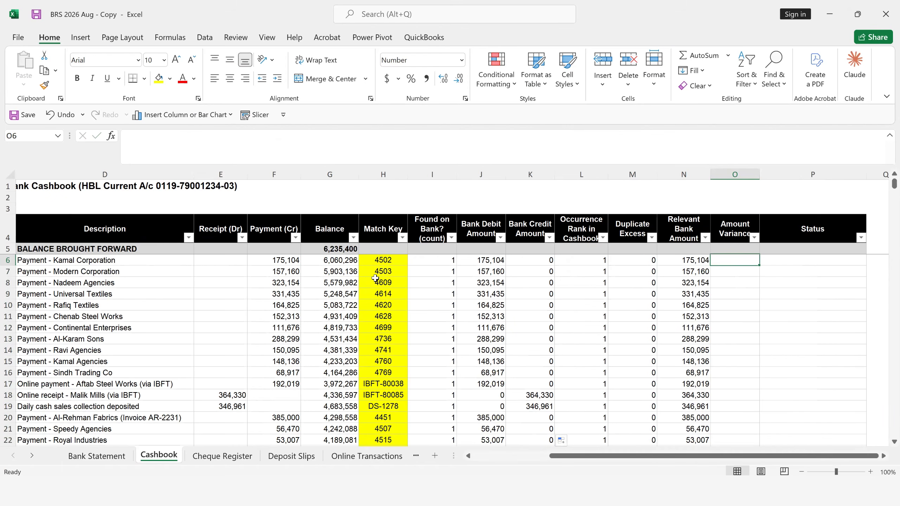
text(=)
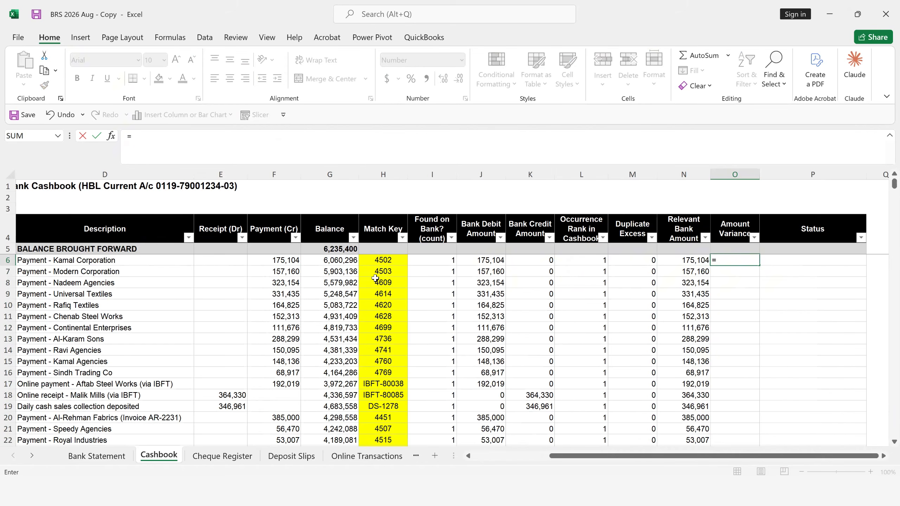
text(if(an)
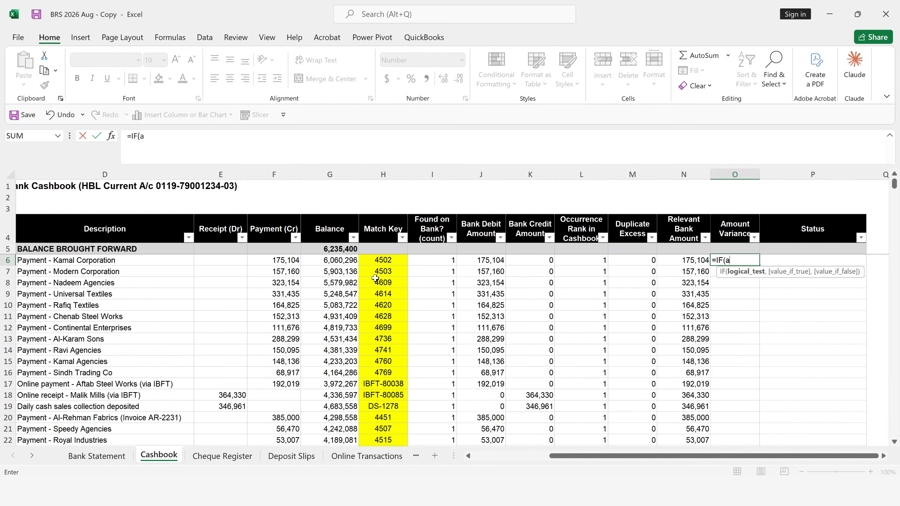
key(Tab)
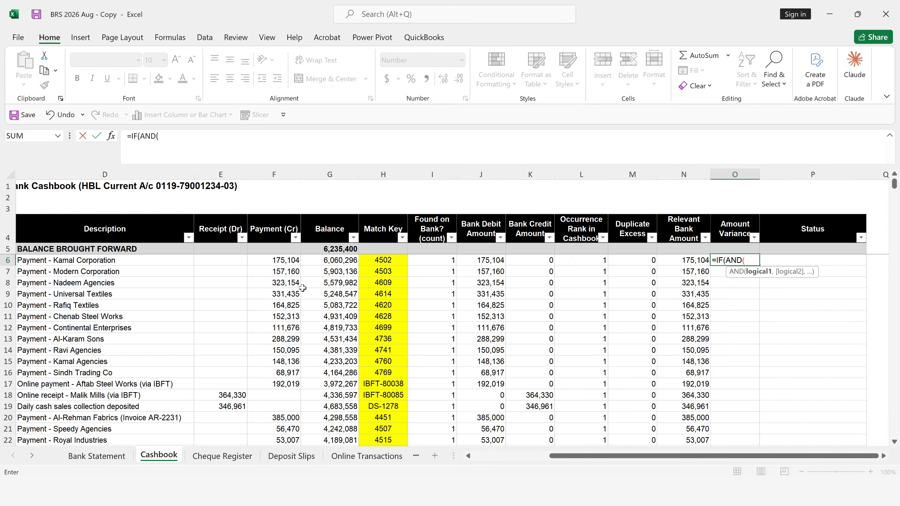
click(283, 259)
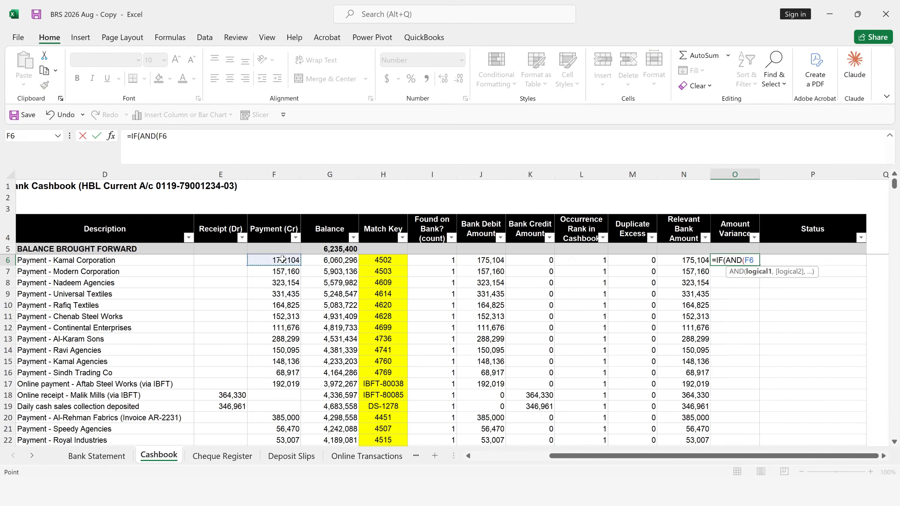
text(<>0,)
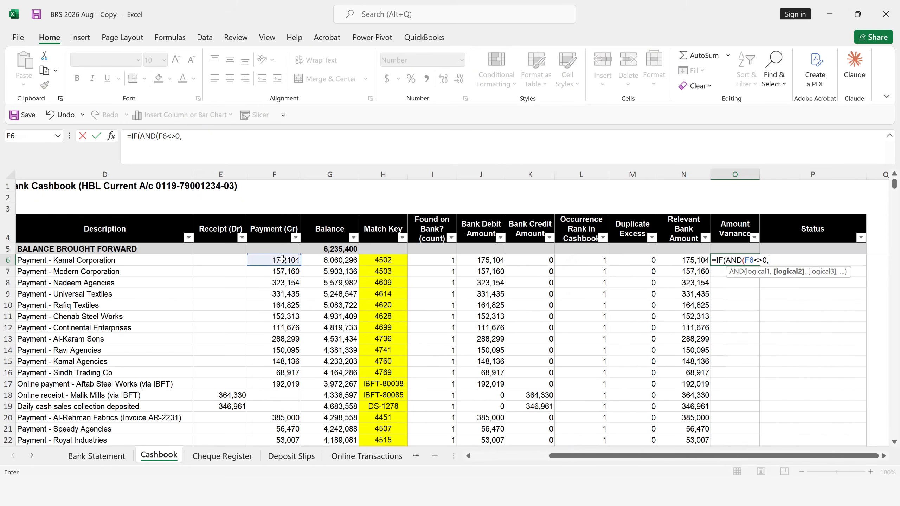
- Add the conditions I6=1 for the bank count and L6=1 for the occurrence rank to the AND test
click(438, 259)
text(=1)
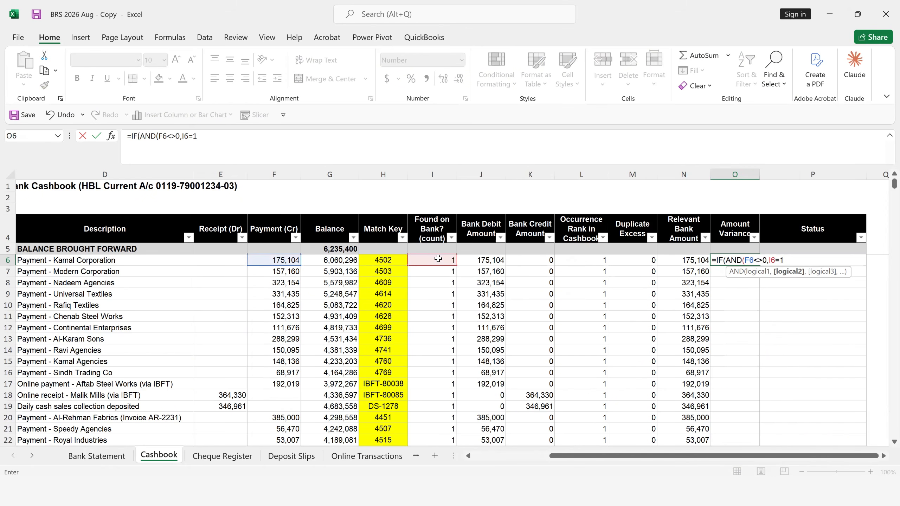
text(,)
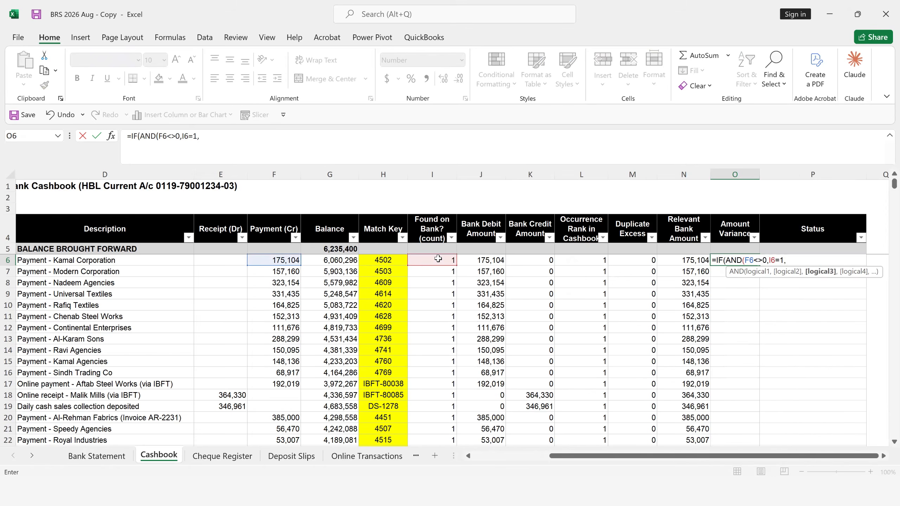
click(597, 261)
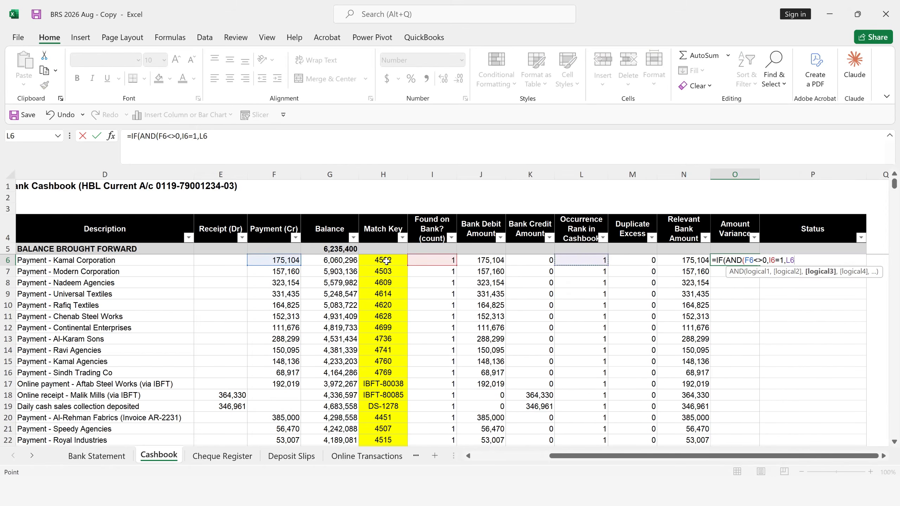
text(=1,)
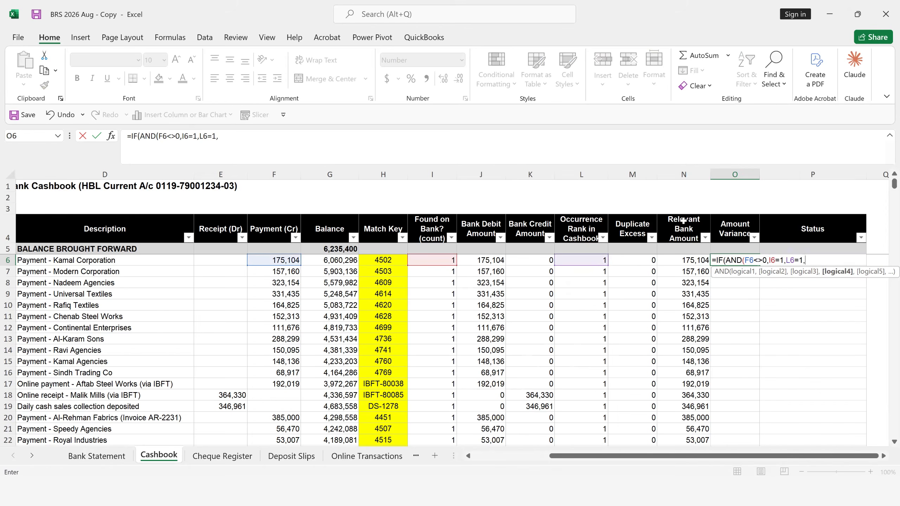
- Add N6<>F6 as the last AND condition and close the logical test of the Amount Variance formula
click(691, 260)
text(<>)
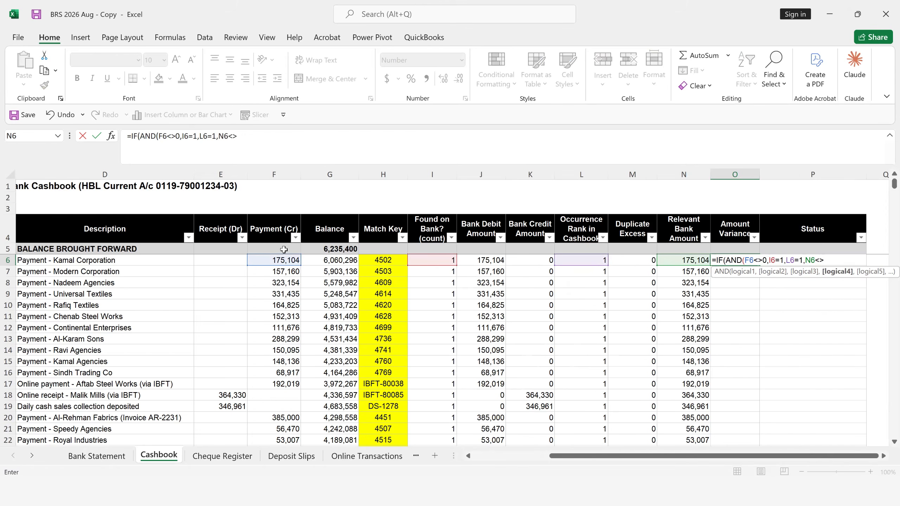
click(286, 260)
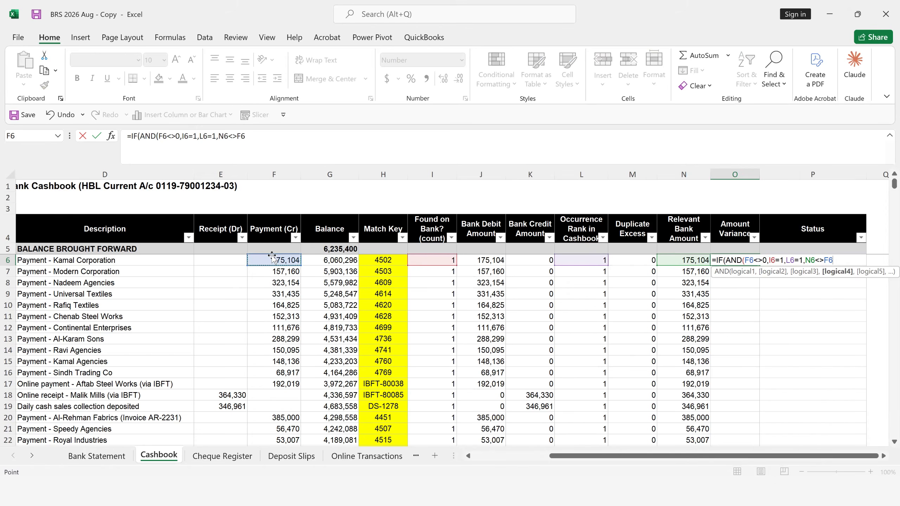
text())
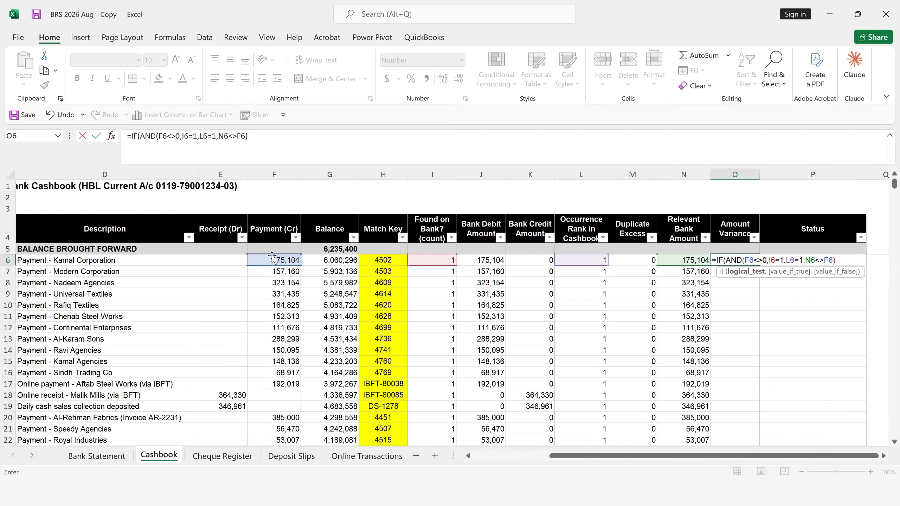
text(,)
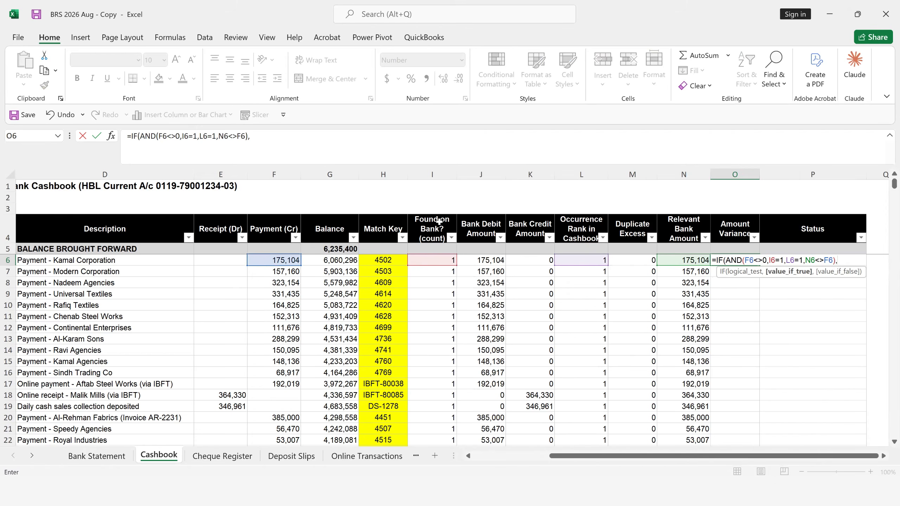
- Enter N6-F6 as the value if true in the O6 IF formula
click(691, 261)
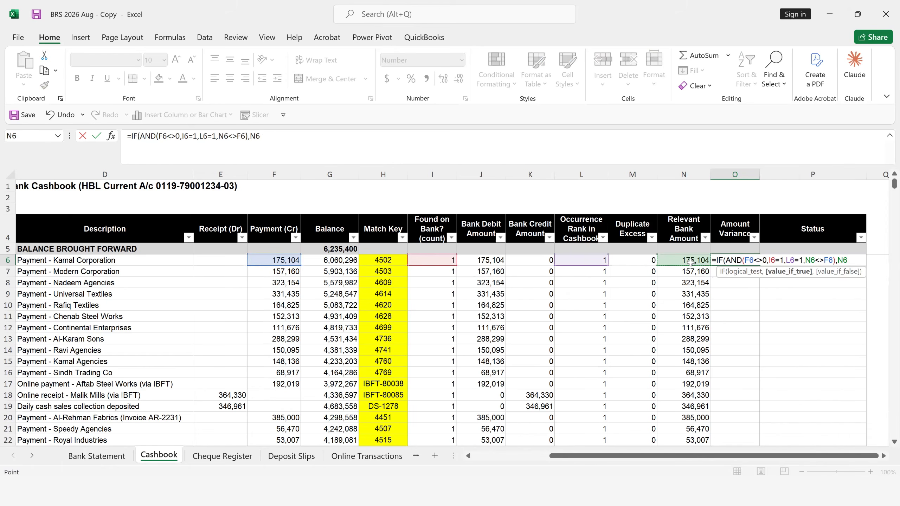
text(-)
click(272, 259)
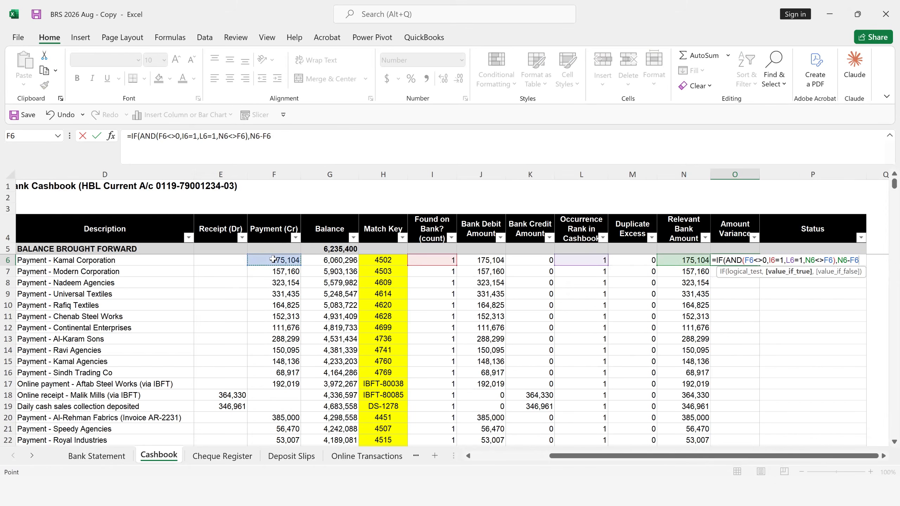
text(,)
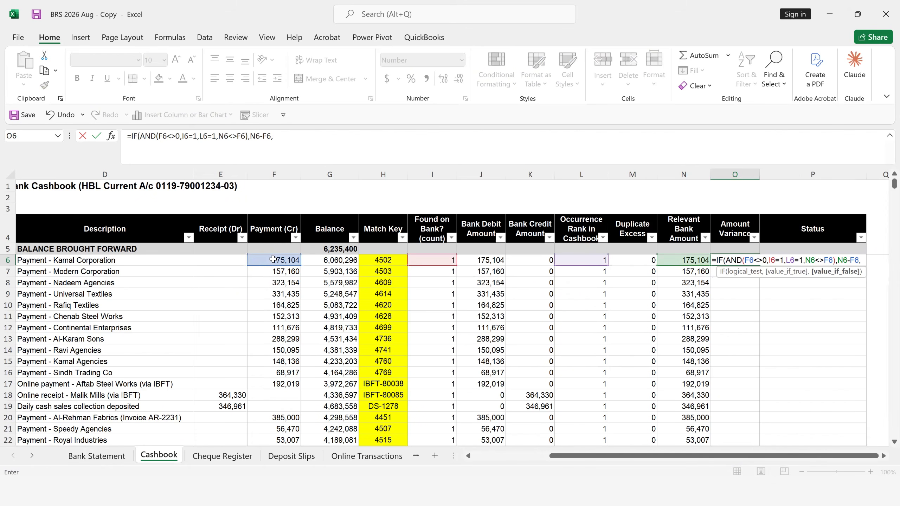
text(0)
- Complete the Amount Variance formula in O6 with 0 as the value if false and fill it down the column
key(Return)
key(Return)
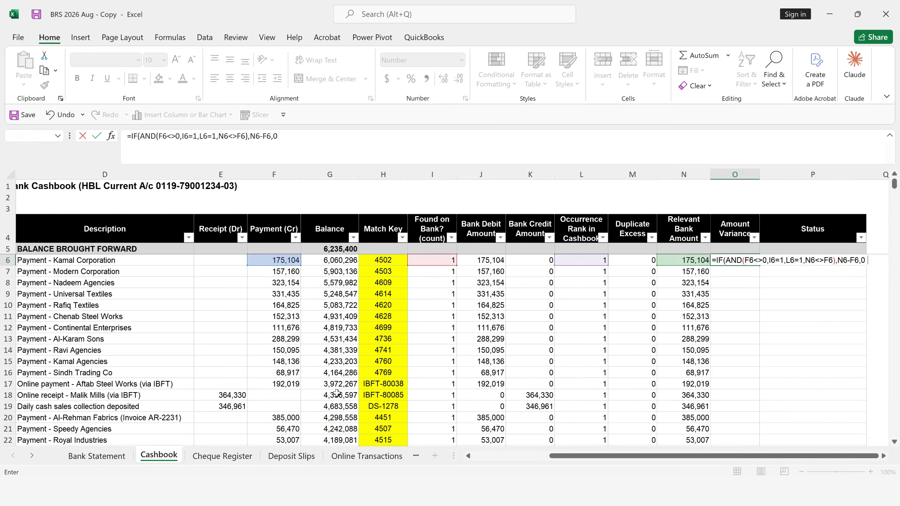
click(718, 259)
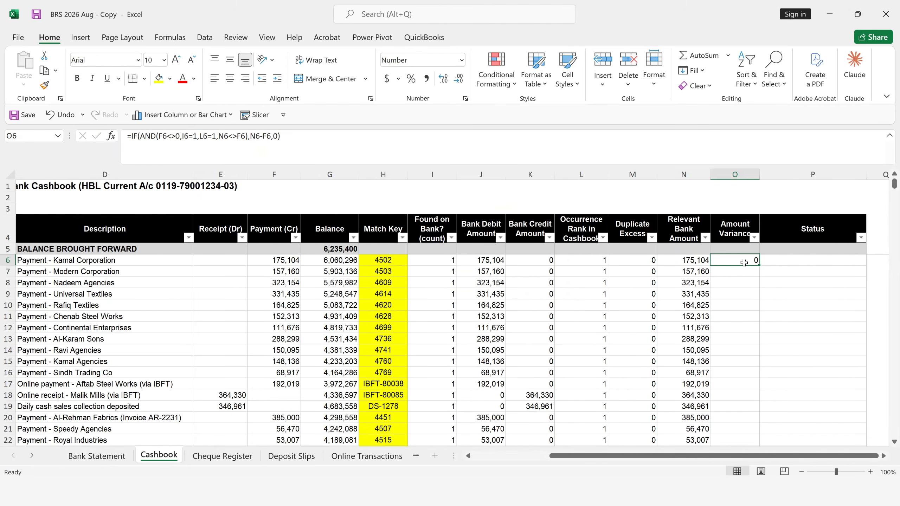
double_click(760, 264)
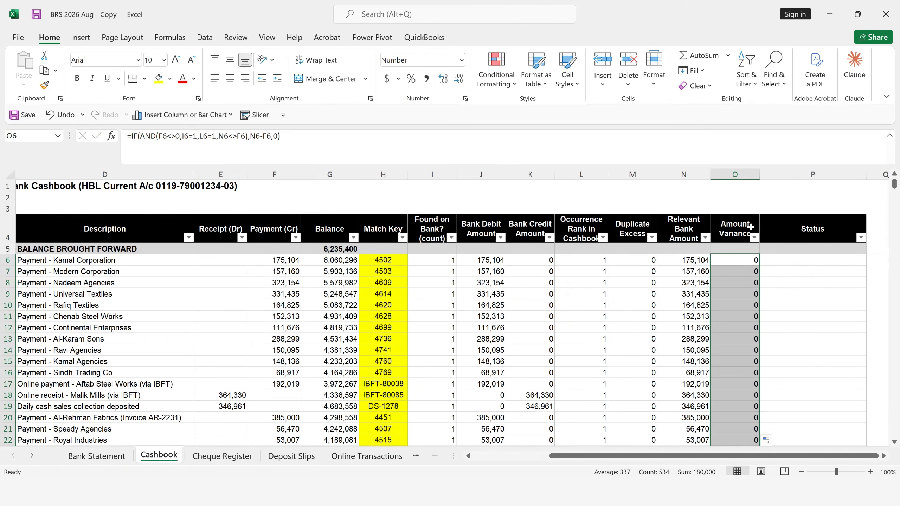
- Filter the Amount Variance column to 180,000 to compare the payment with the bank debit amount, and restore all rows
click(754, 238)
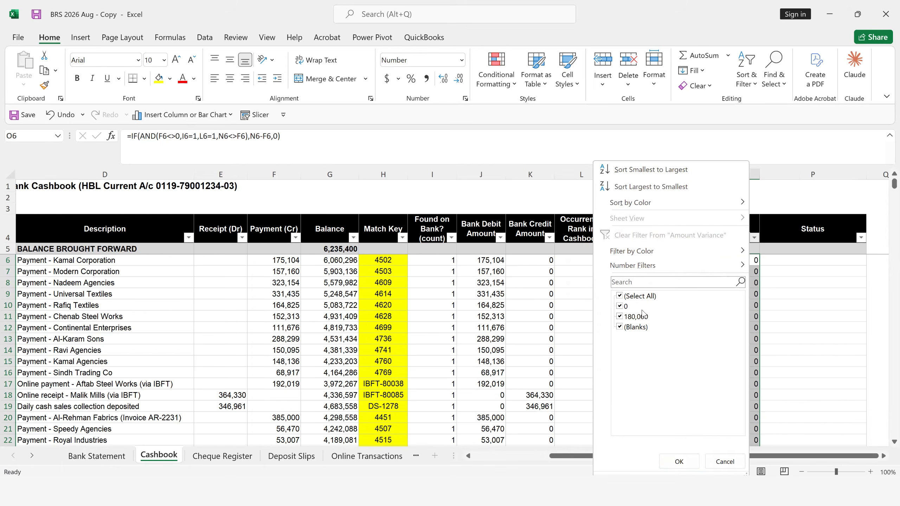
click(624, 297)
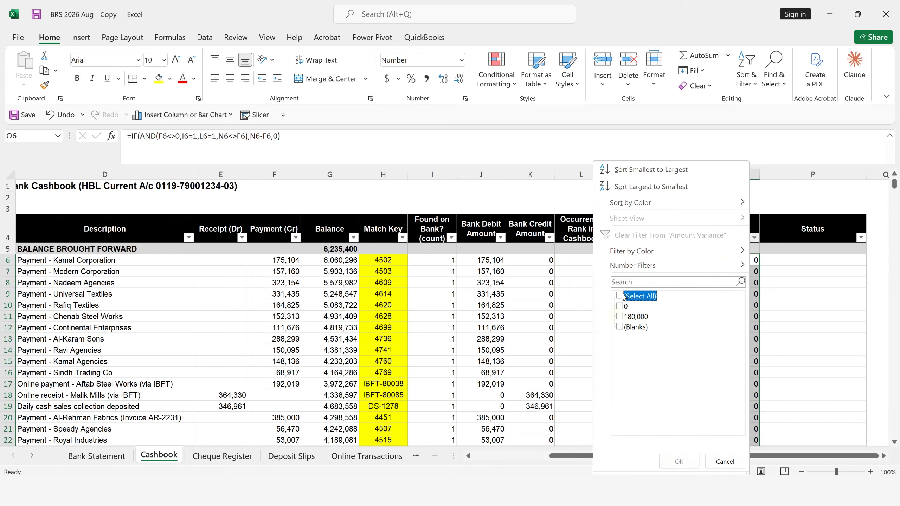
click(620, 316)
click(679, 461)
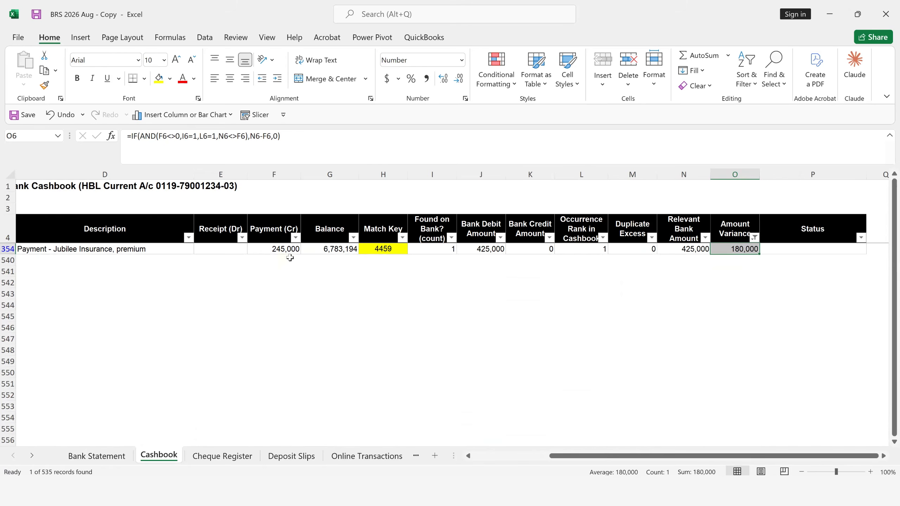
click(282, 253)
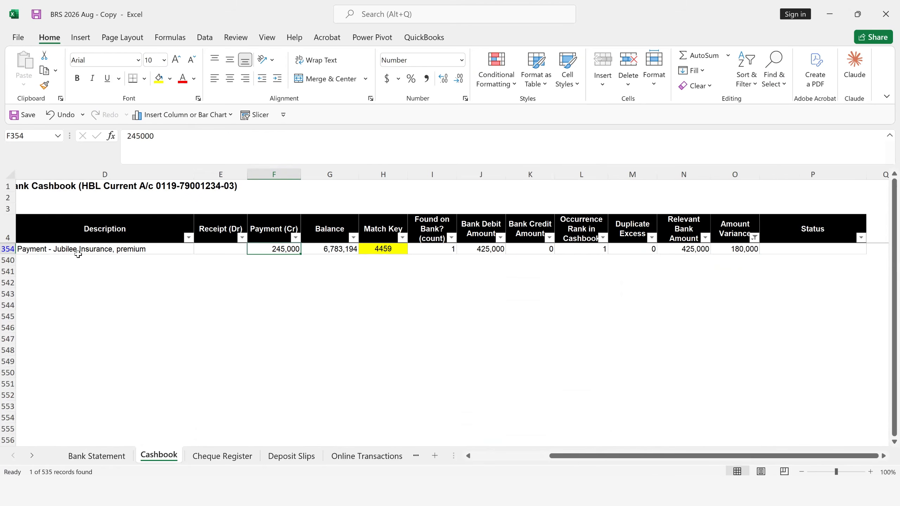
click(491, 249)
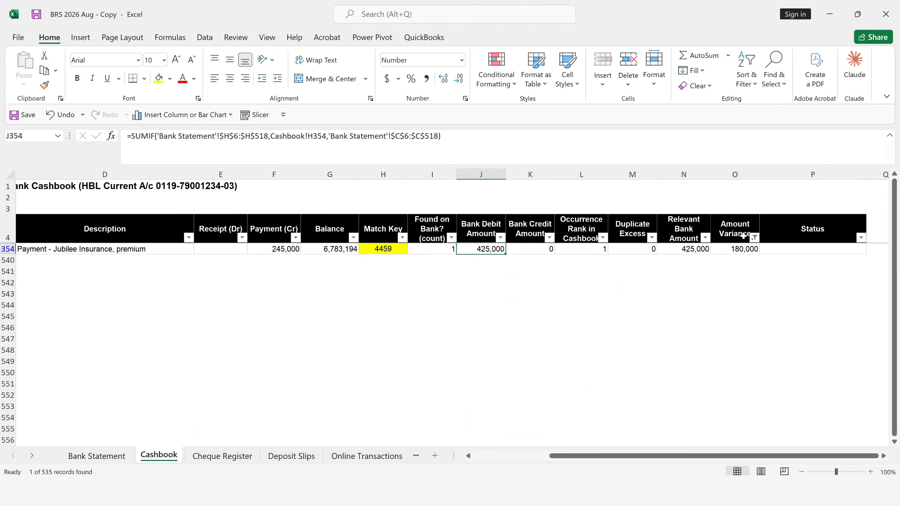
click(754, 238)
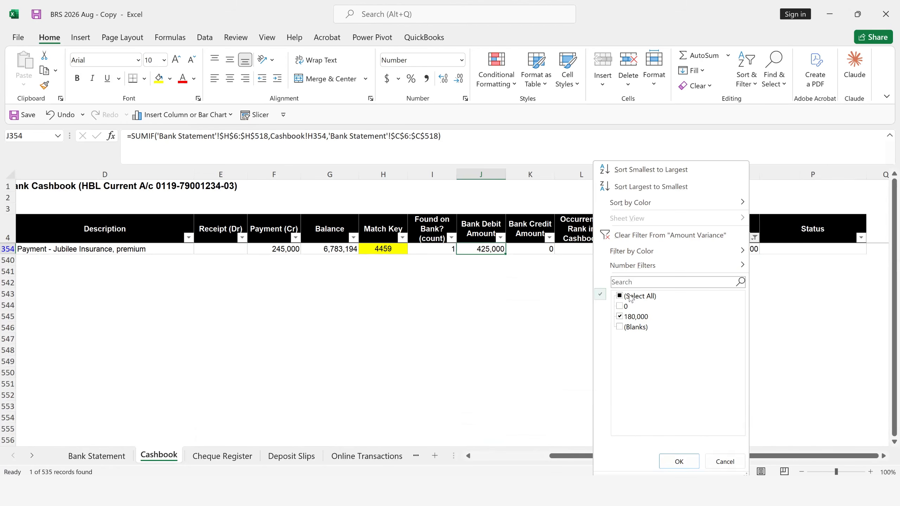
click(679, 461)
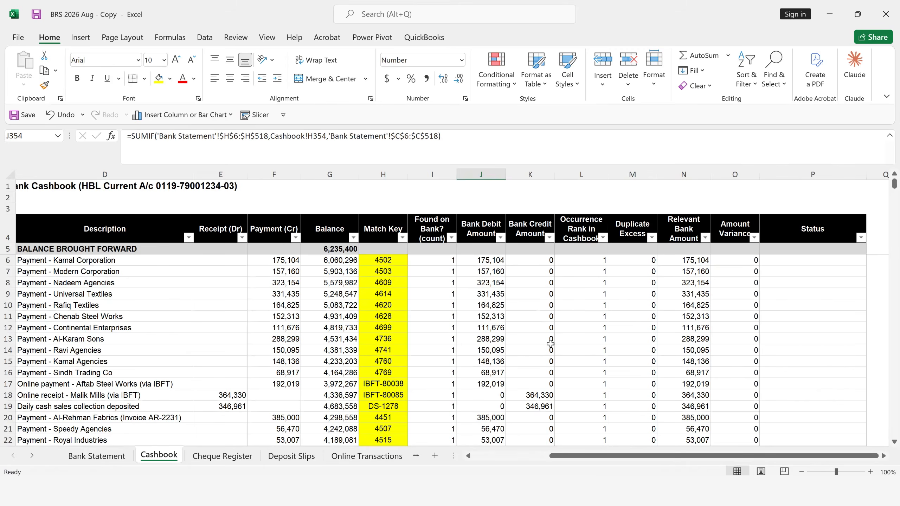
- Start the Status formula in cell P6 with an IF that returns an empty text when H6 is empty
click(786, 262)
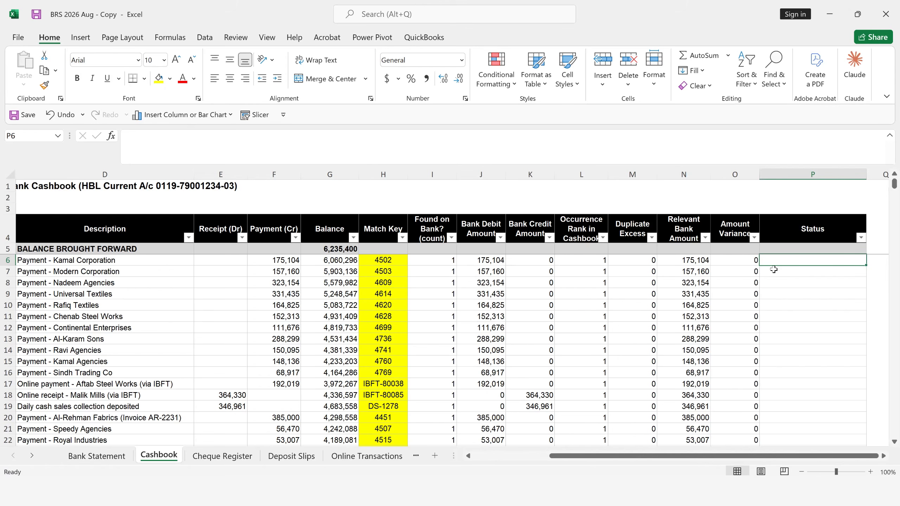
text(=if)
key(Tab)
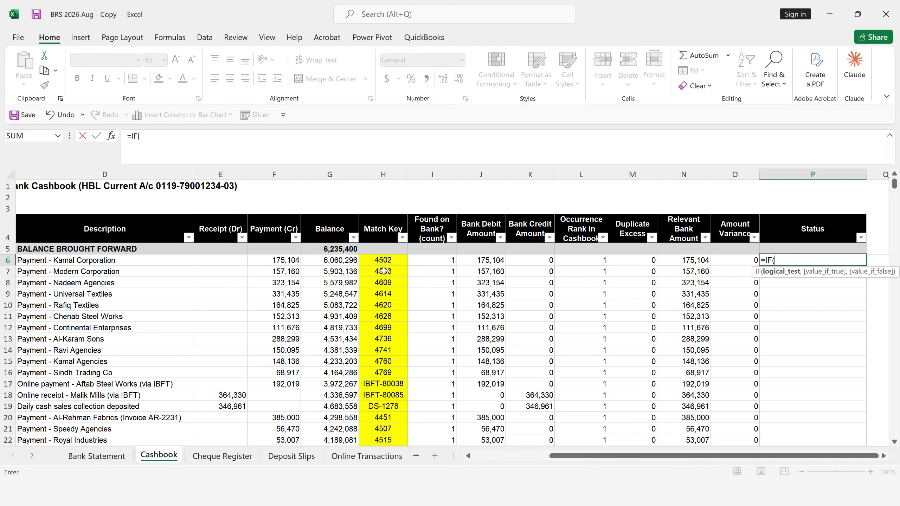
click(381, 260)
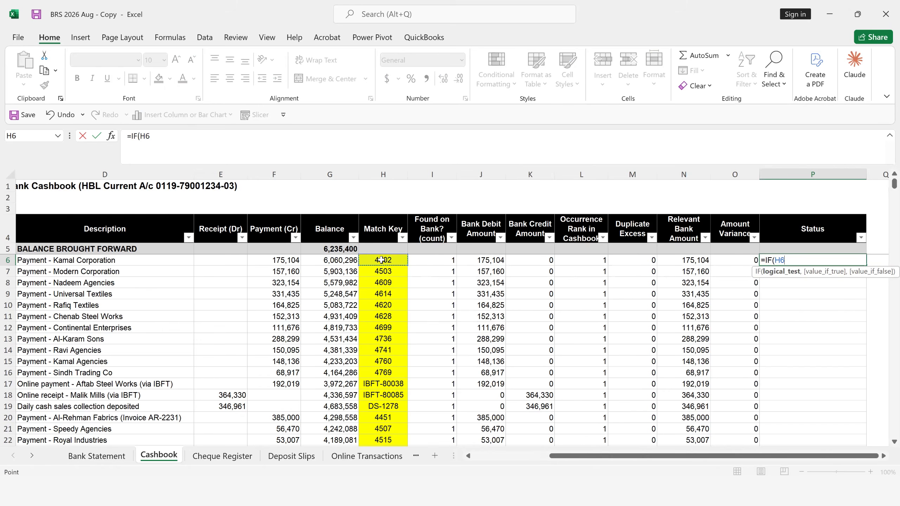
text(="","",)
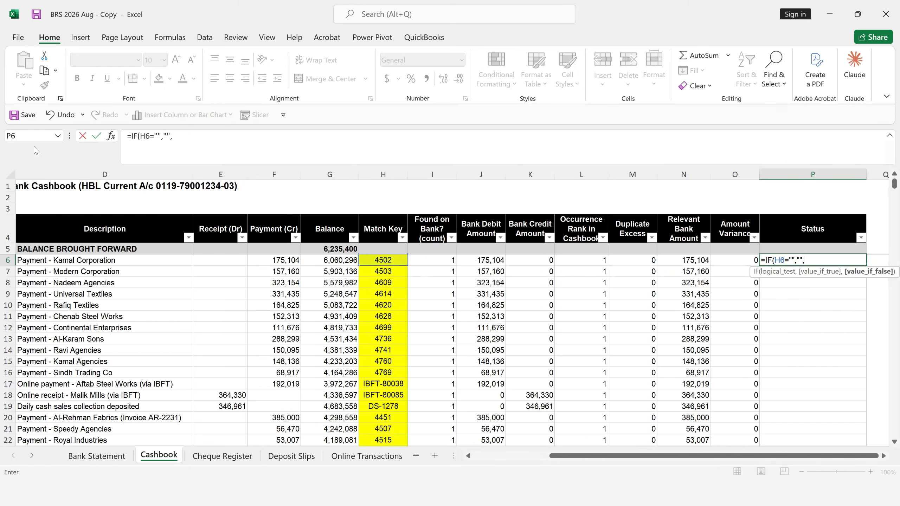
- Nest a second IF in the P6 Status formula with M6>0 as its logical test
text(IF()
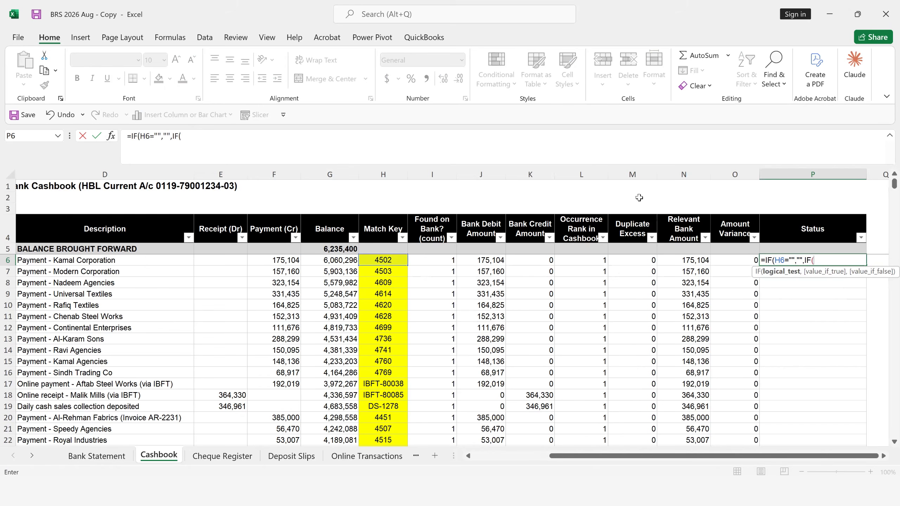
click(640, 261)
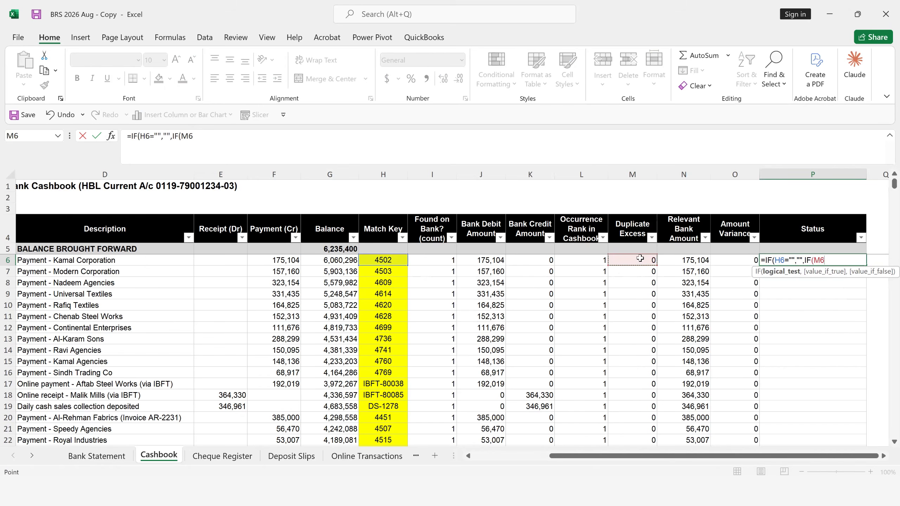
text(>0)
text(,)
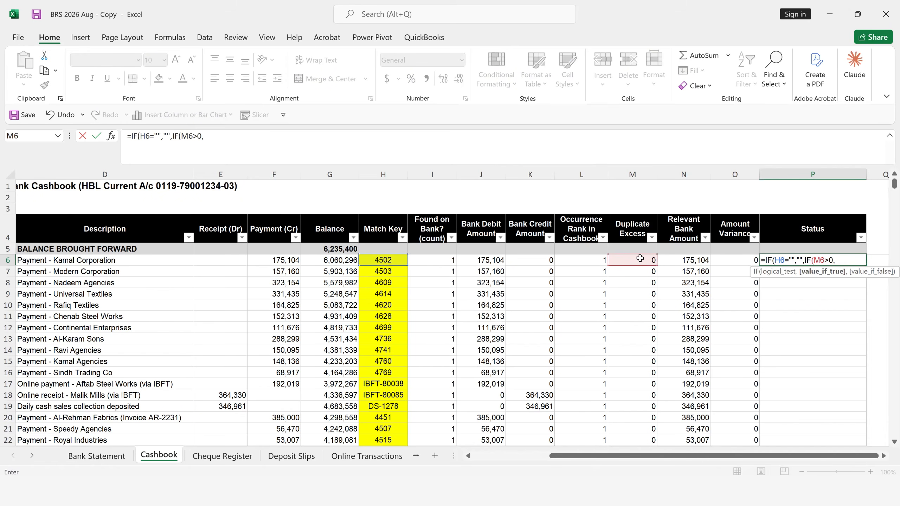
text("Duplicate)
- Complete the nested IF with "Duplicate" if true and "OK" if false, and fill the formula down the Status column
text(,"OK)
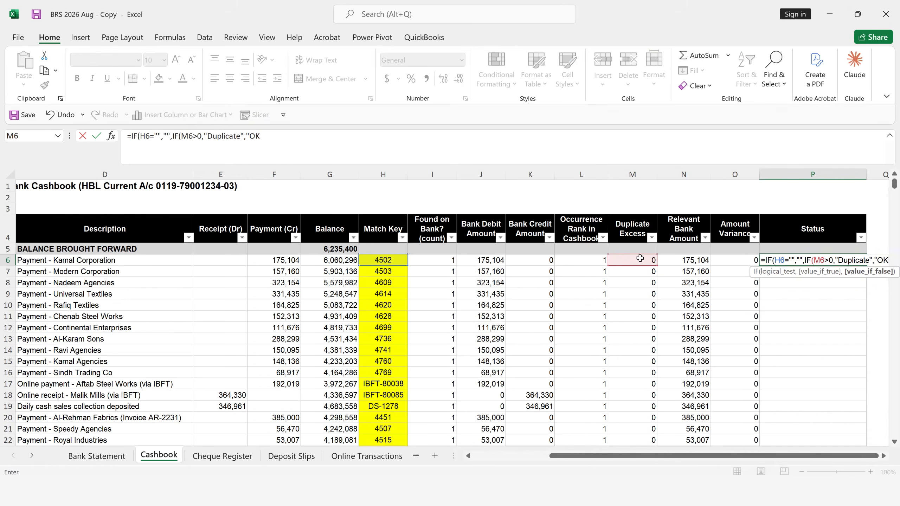
text(")
key(Return)
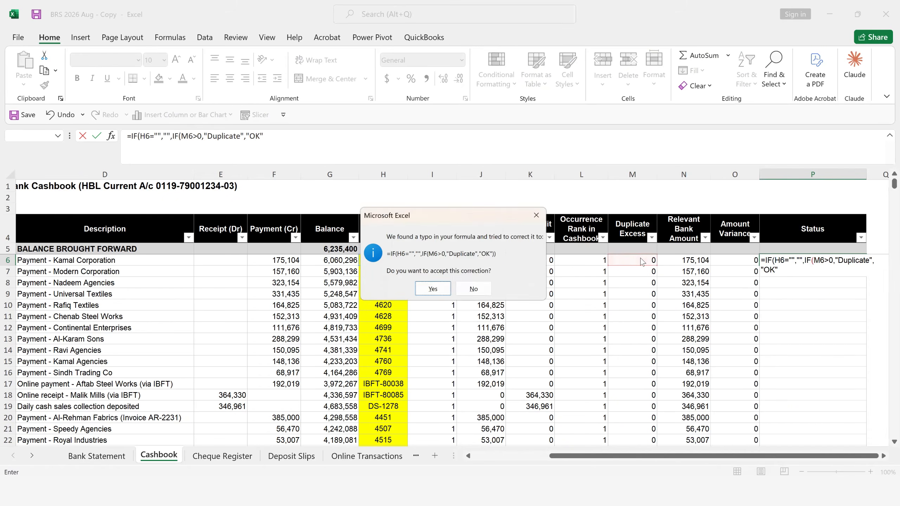
key(Return)
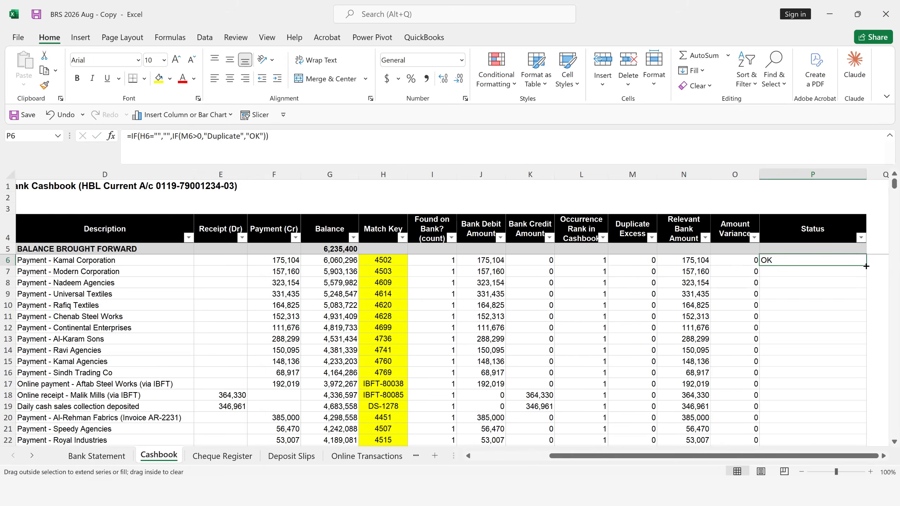
double_click(866, 265)
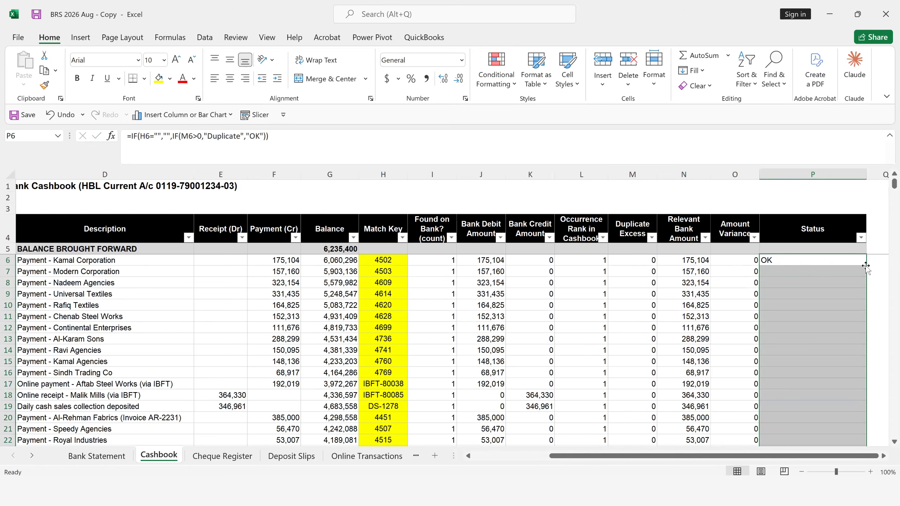
- Filter the Status column to Duplicate to review the flagged entries, and restore all rows
click(861, 238)
click(729, 296)
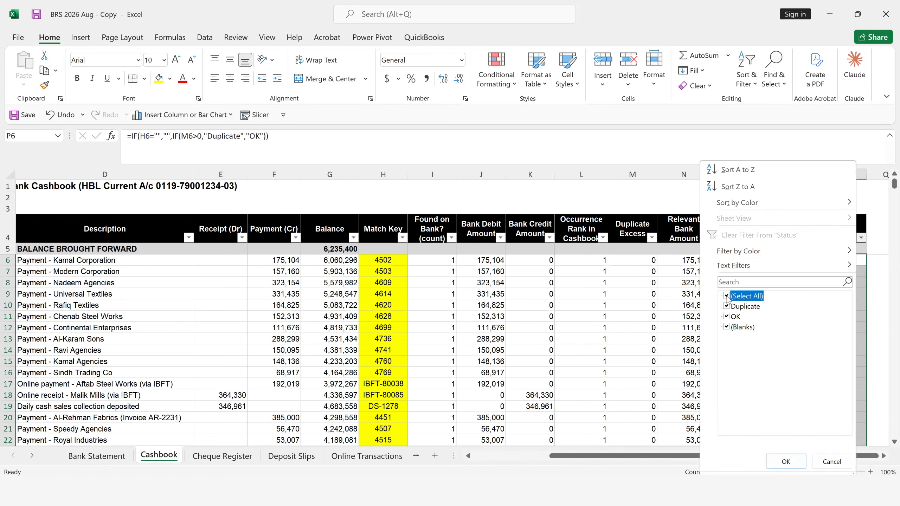
click(730, 306)
click(786, 461)
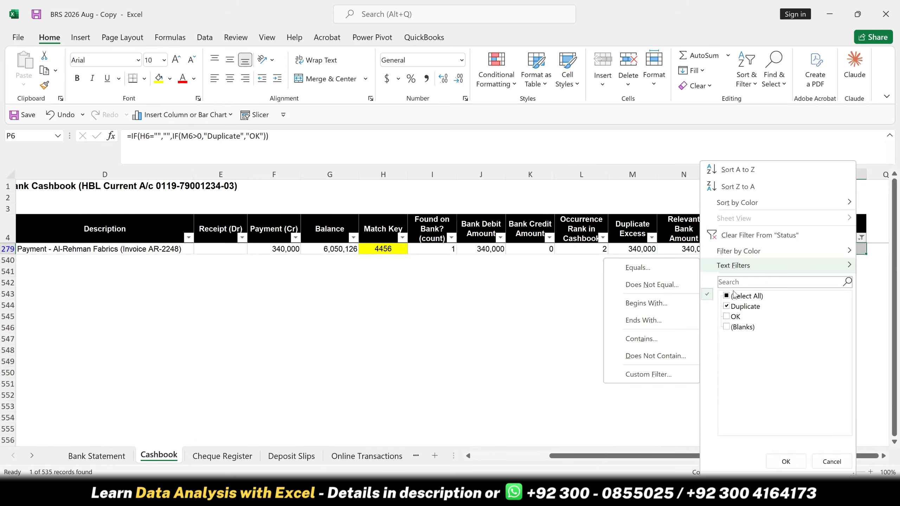
click(733, 296)
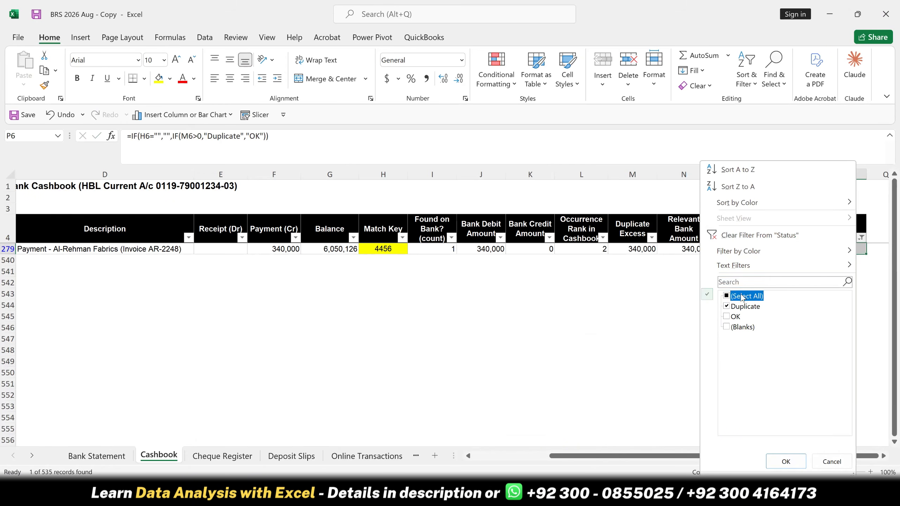
click(786, 461)
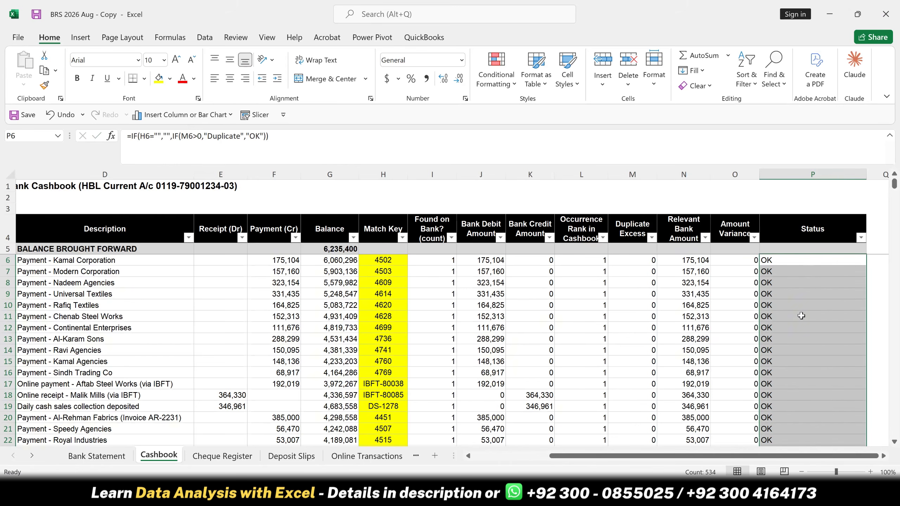
- Replace the "OK" result in the P6 Status formula with a nested IF that tests O6<>0
click(789, 258)
double_click(789, 258)
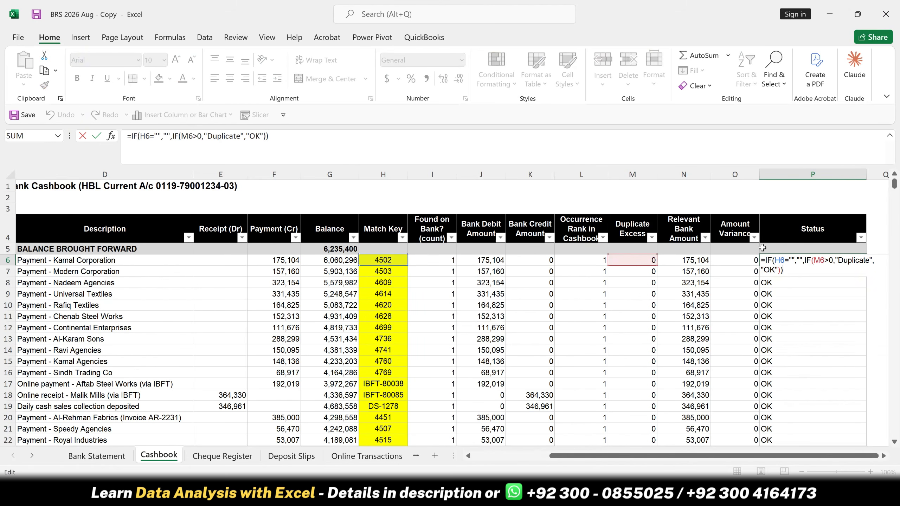
key(BackSpace)
key(BackSpace)
key(BackSpace)
key(BackSpace)
key(BackSpace)
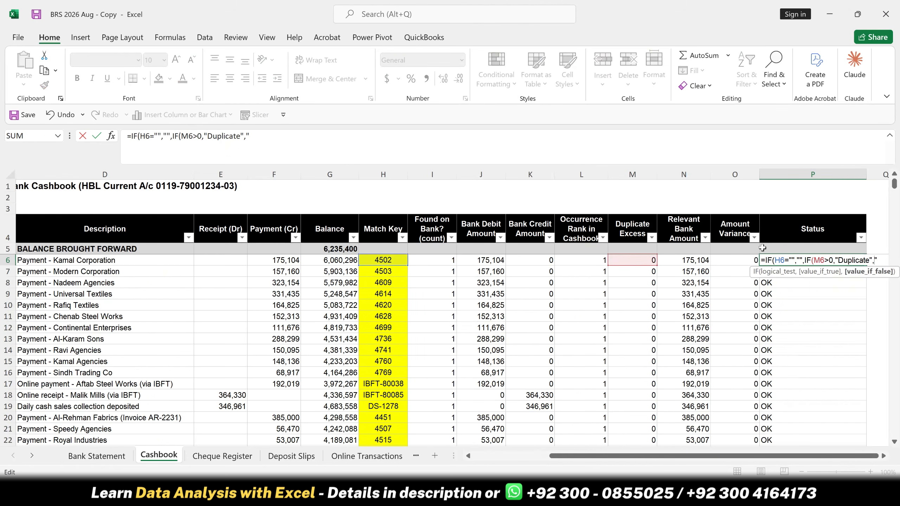
text(IF()
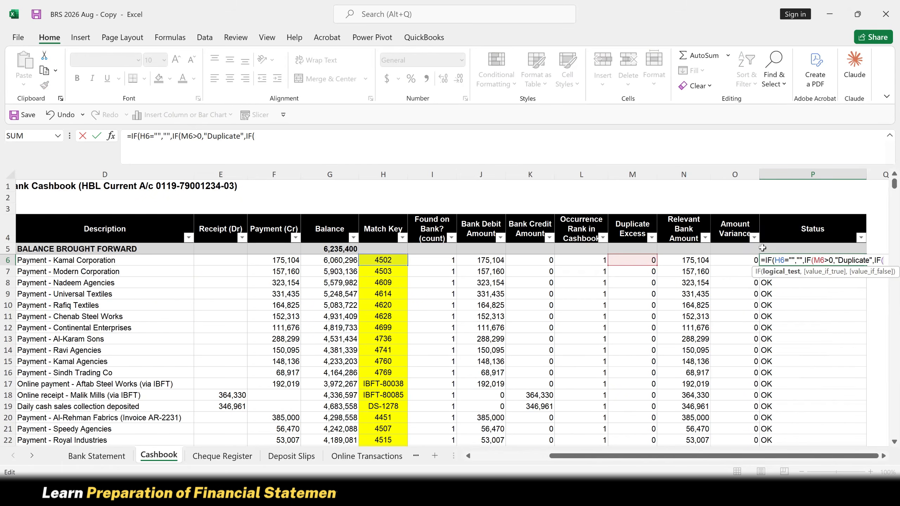
click(745, 262)
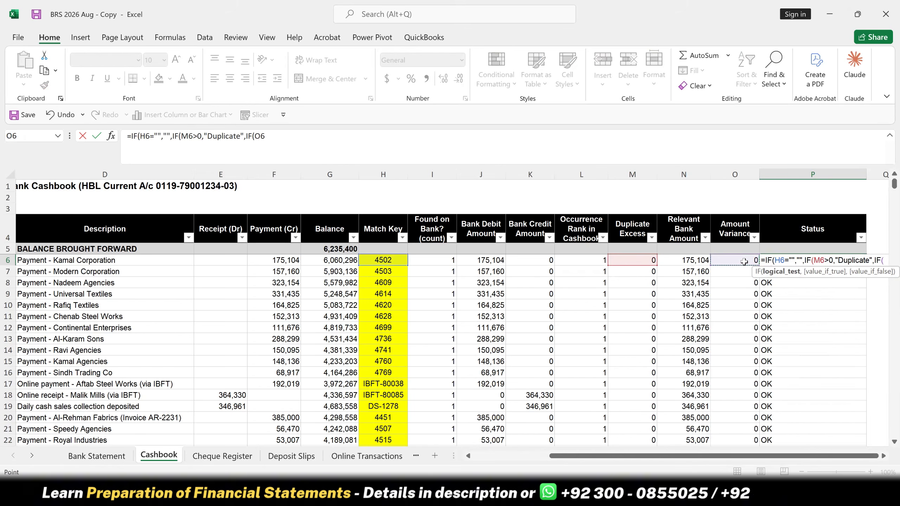
text(<)
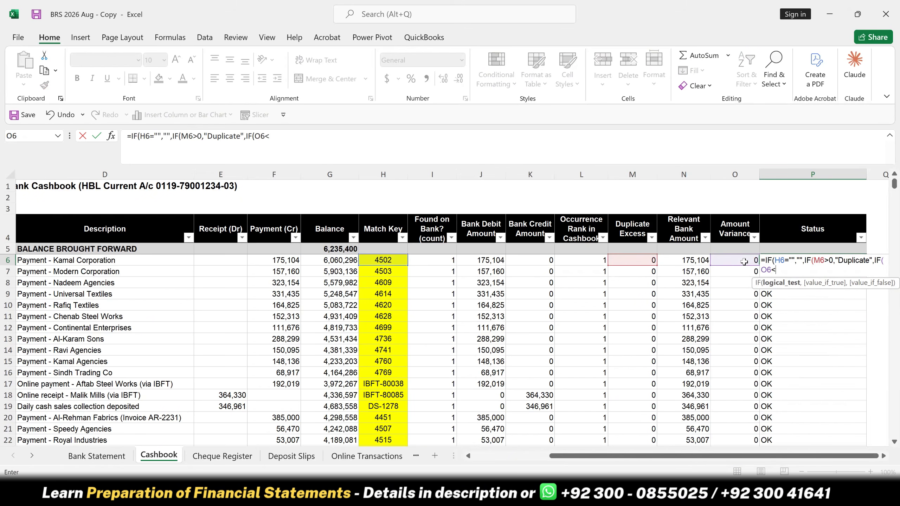
text(>0)
text(,)
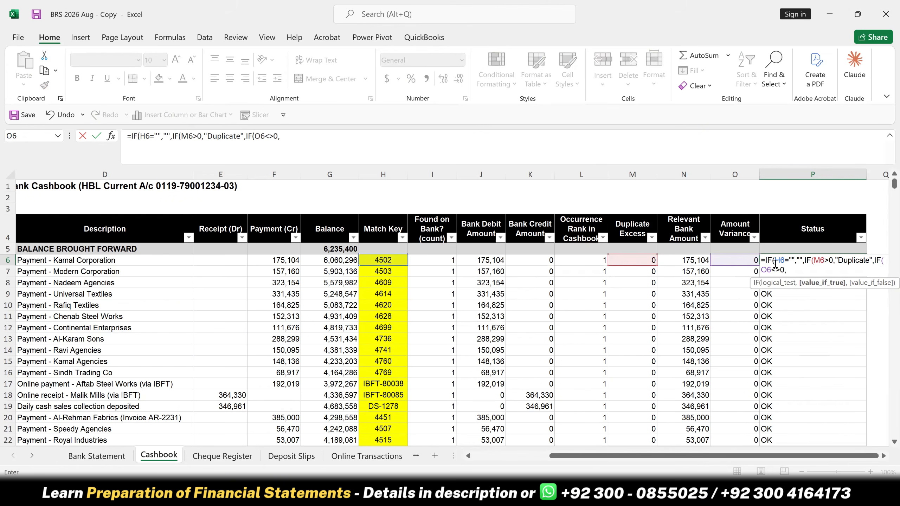
text("Amount )
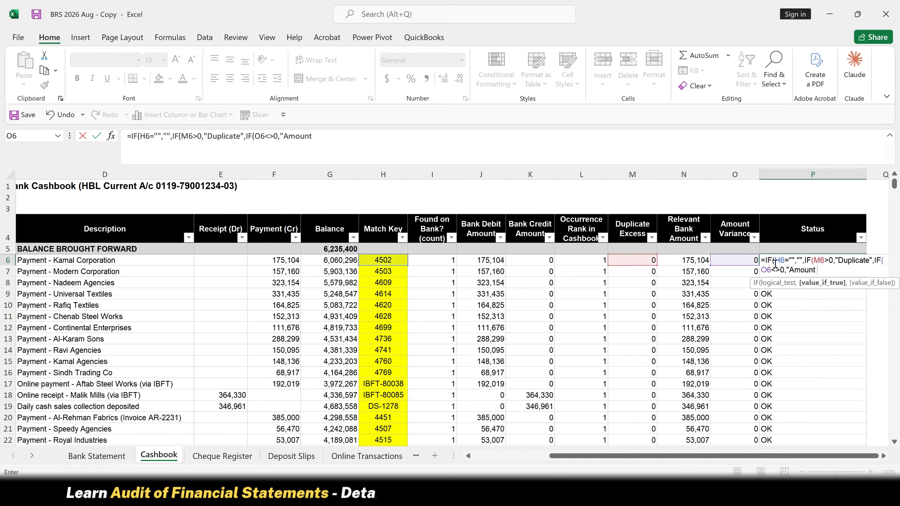
text(A)
- Enter "Amount Mismatch" as the value if true for the O6<>0 test in the P6 formula
key(BackSpace)
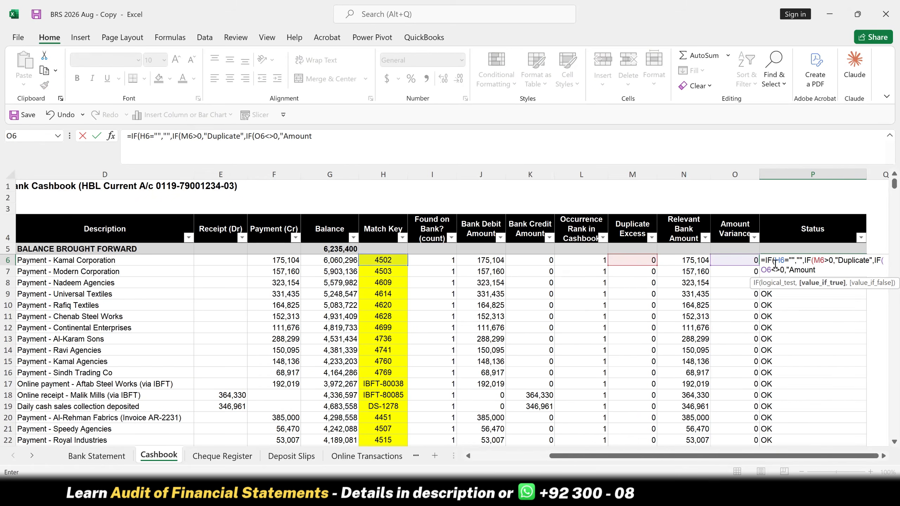
text(Mismatch")
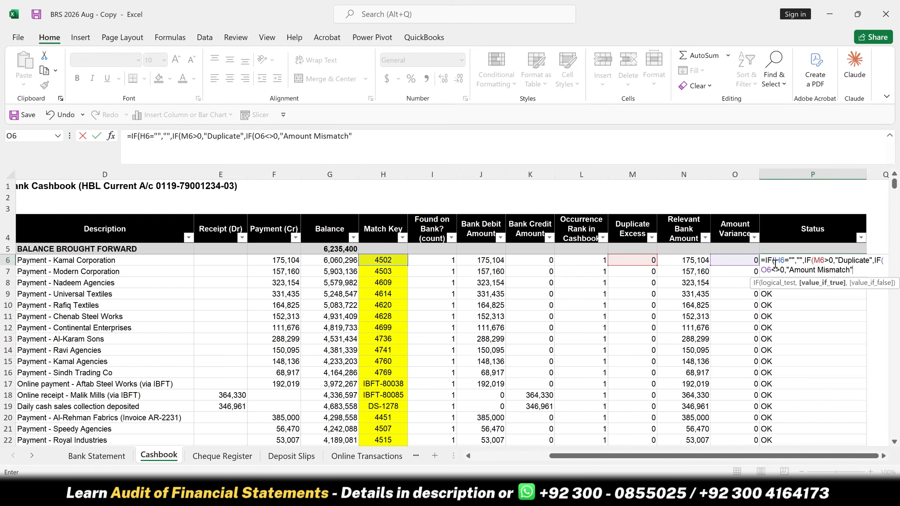
text(,)
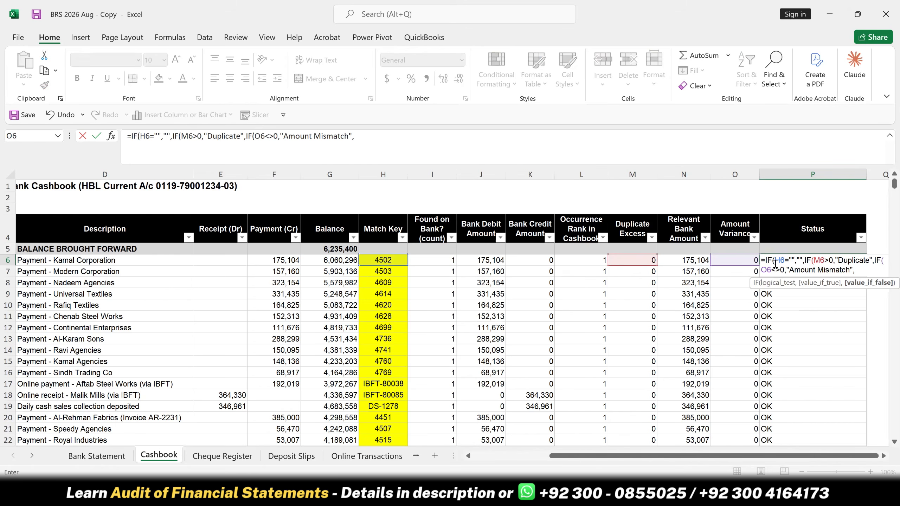
text("OK)
- Finish the P6 Status formula with "OK" as the value if false, fill it down the column and check the Status filter options
key(Return)
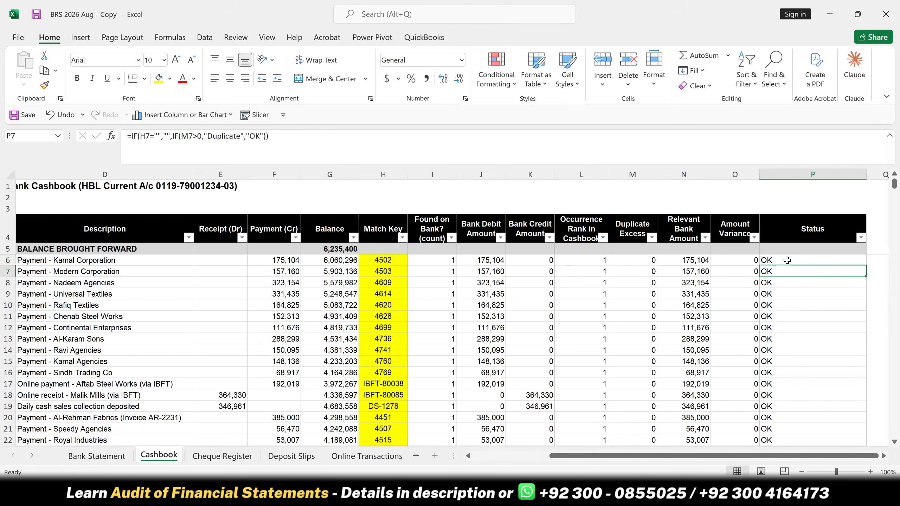
double_click(864, 264)
click(861, 238)
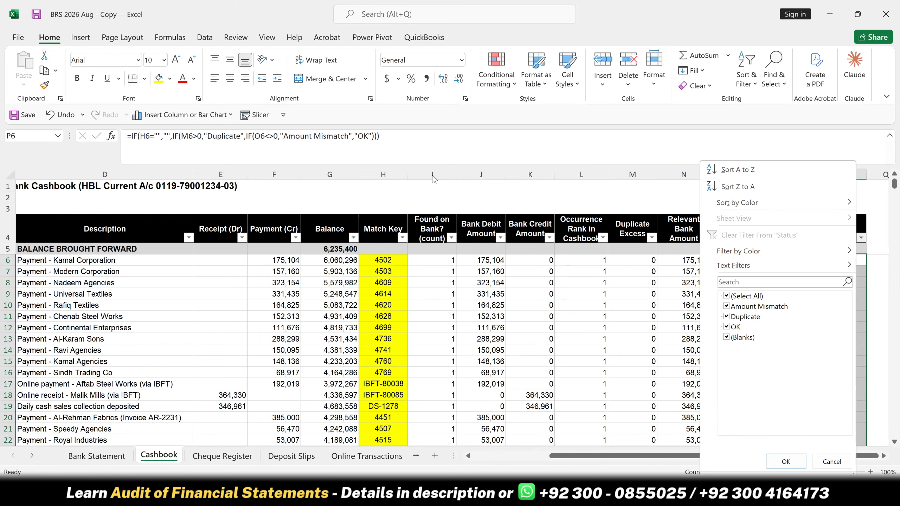
click(439, 262)
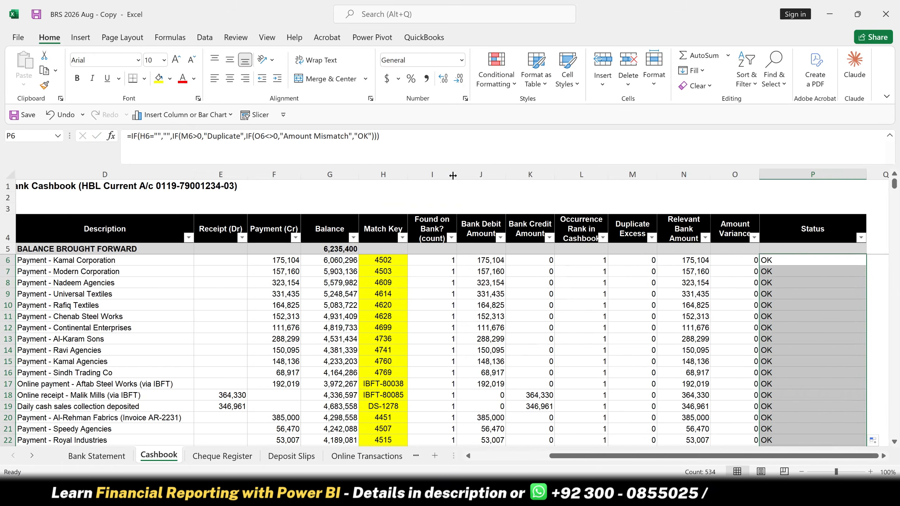
- Replace the "OK" result in the P6 Status formula with a nested IF that tests I6=0
click(442, 172)
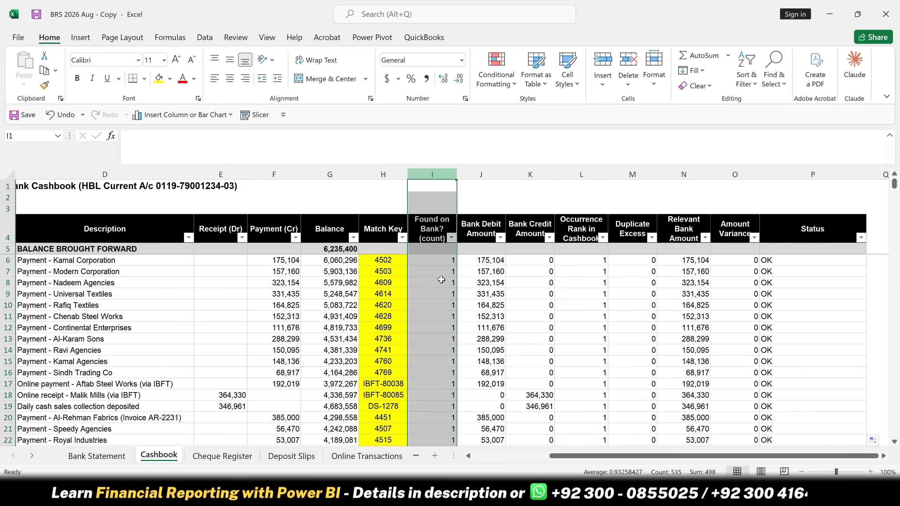
click(444, 261)
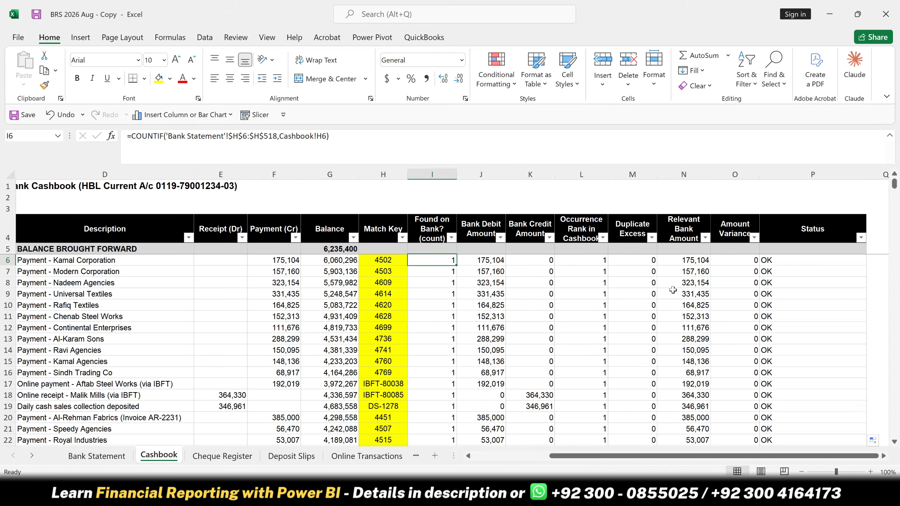
click(767, 262)
key(F2)
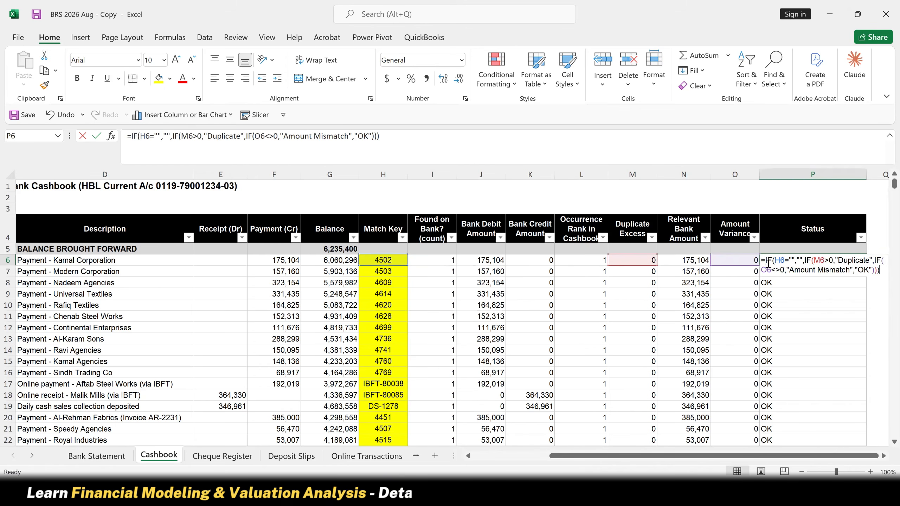
key(BackSpace)
key(BackSpace)
key(BackSpace)
key(BackSpace)
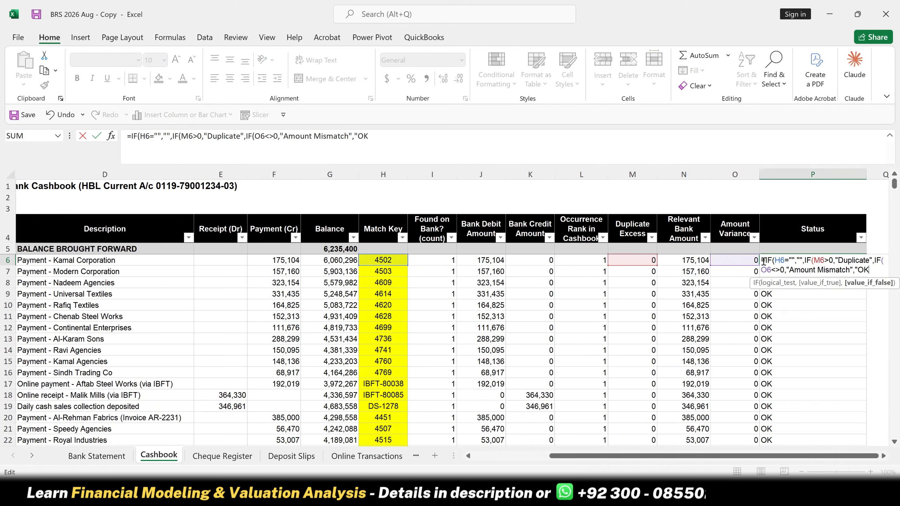
key(BackSpace)
key(BackSpace)
key(BackSpace)
text(IF()
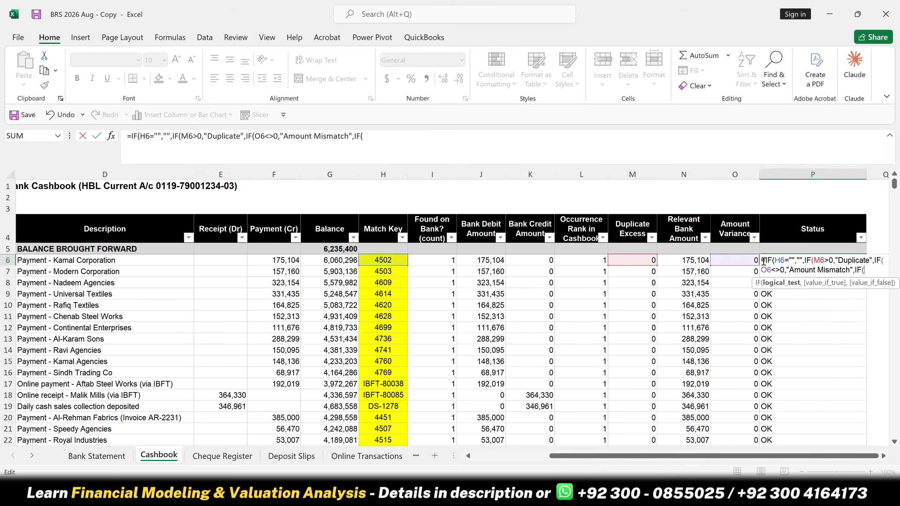
click(429, 260)
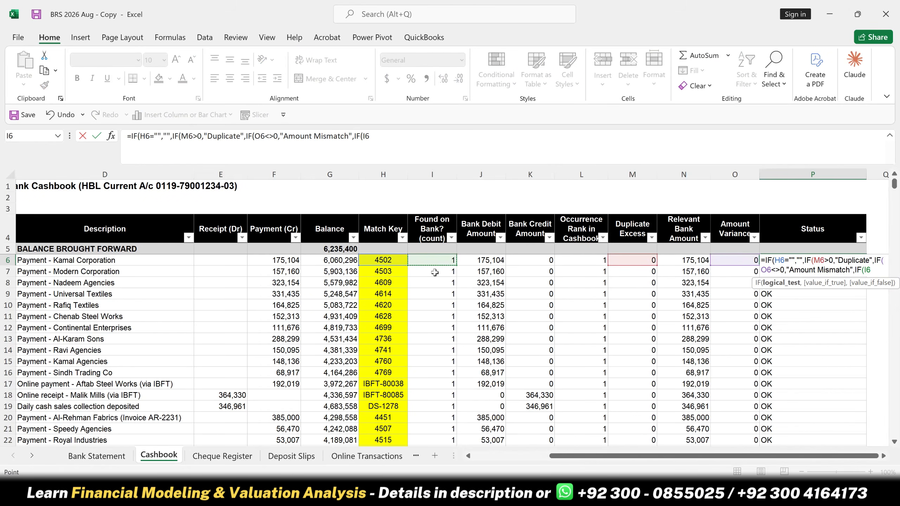
text(=0,)
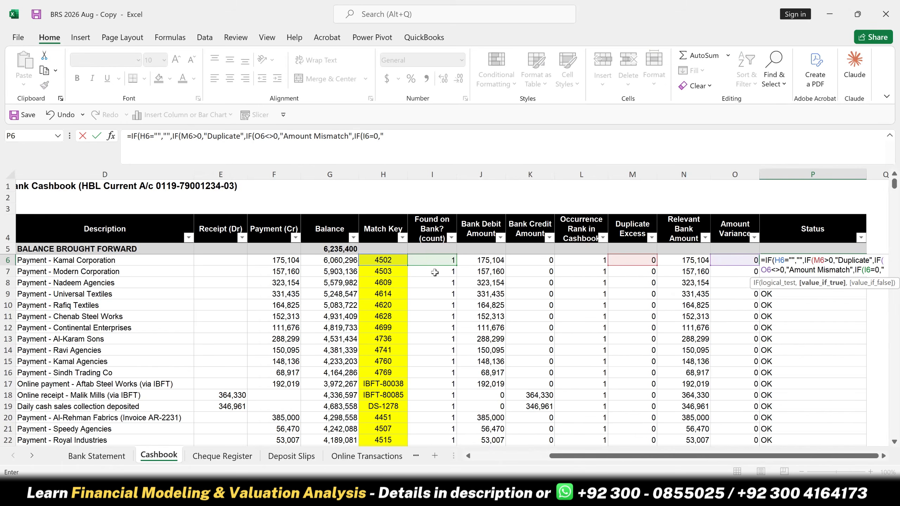
text("Not YE)
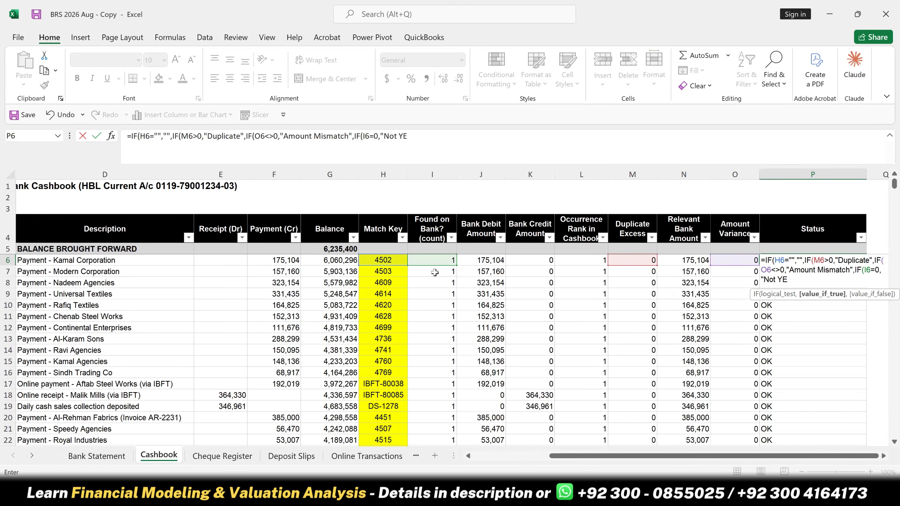
- Complete the I6=0 test in the P6 formula with "Not Yet Cleared" if true and "OK" if false
key(BackSpace)
text(et Cleared",)
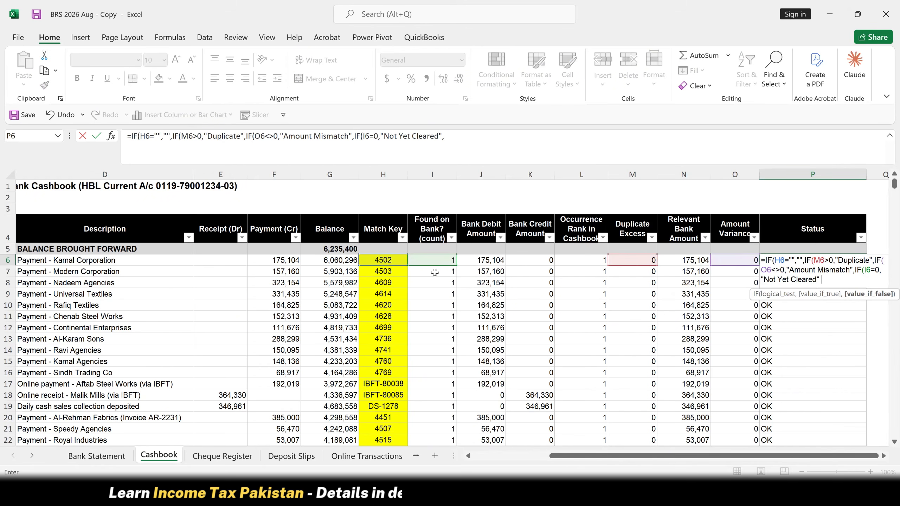
text(")
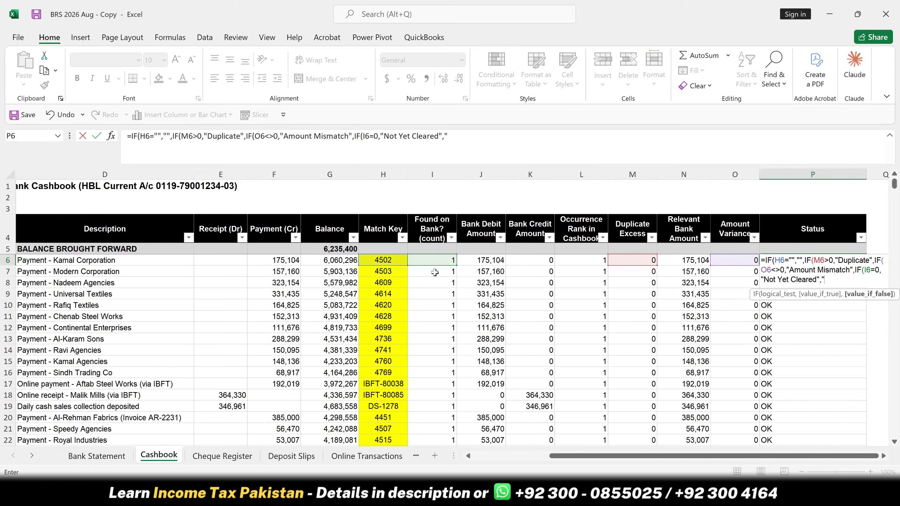
text(OK)
key(Return)
key(Return)
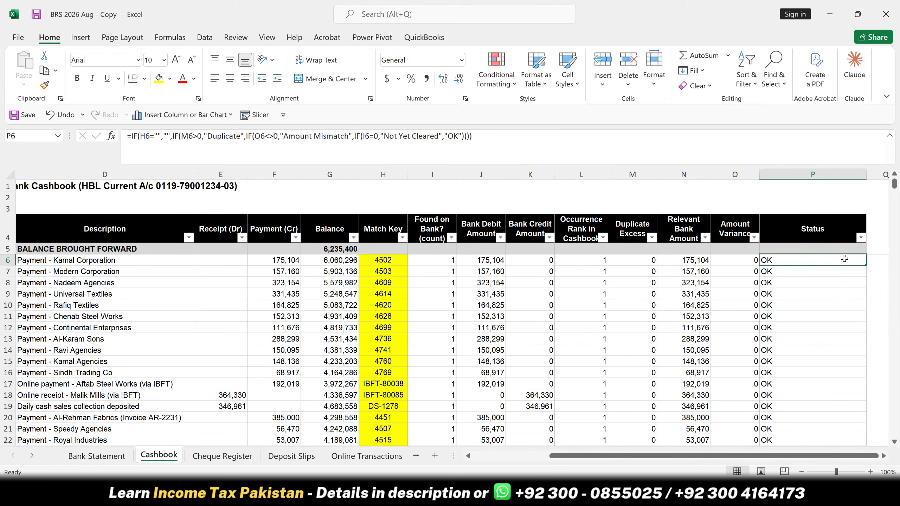
- Fill the updated P6 formula down the Status column and check the status values offered by its filter
double_click(866, 267)
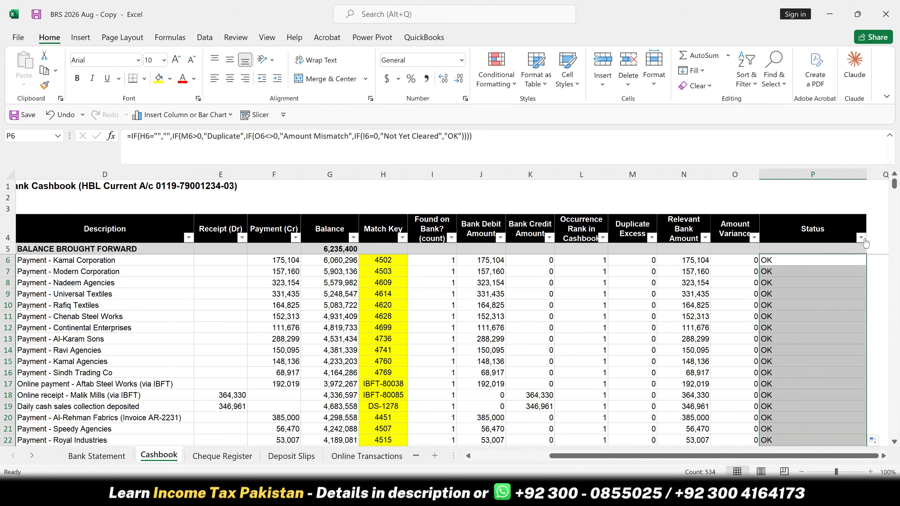
click(862, 238)
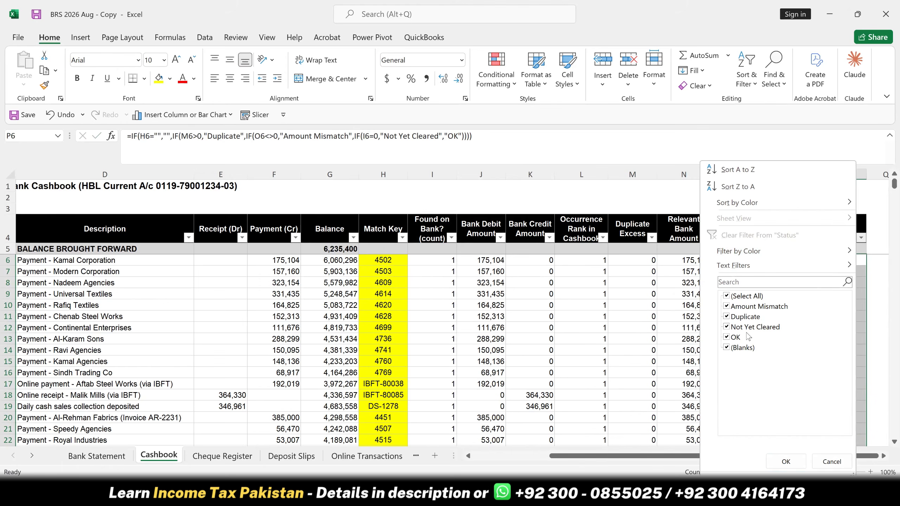
click(831, 462)
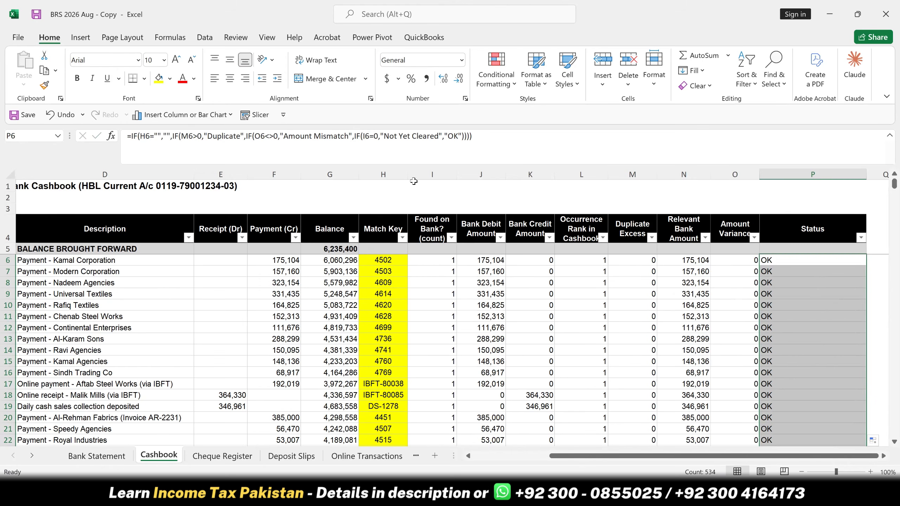
- Review the Found on Bank, Duplicate Excess and Amount Variance headings on the Cashbook sheet
click(424, 228)
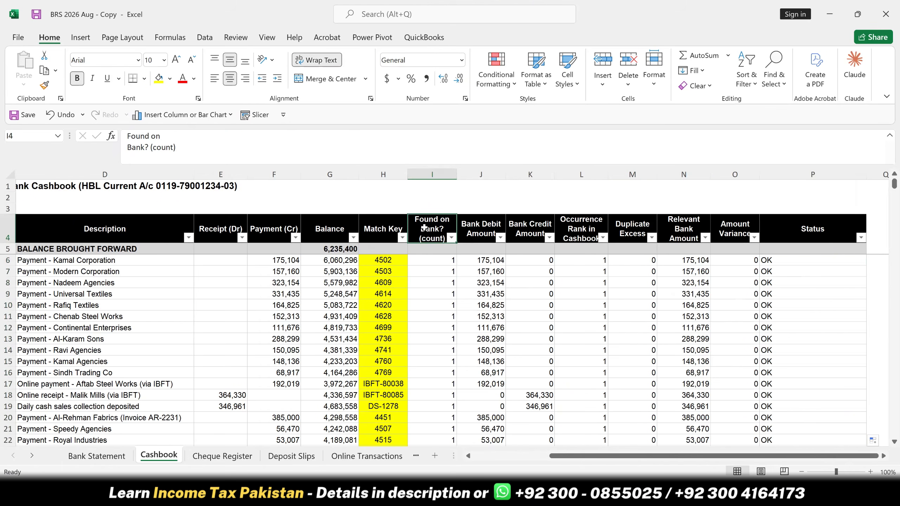
click(632, 231)
click(745, 232)
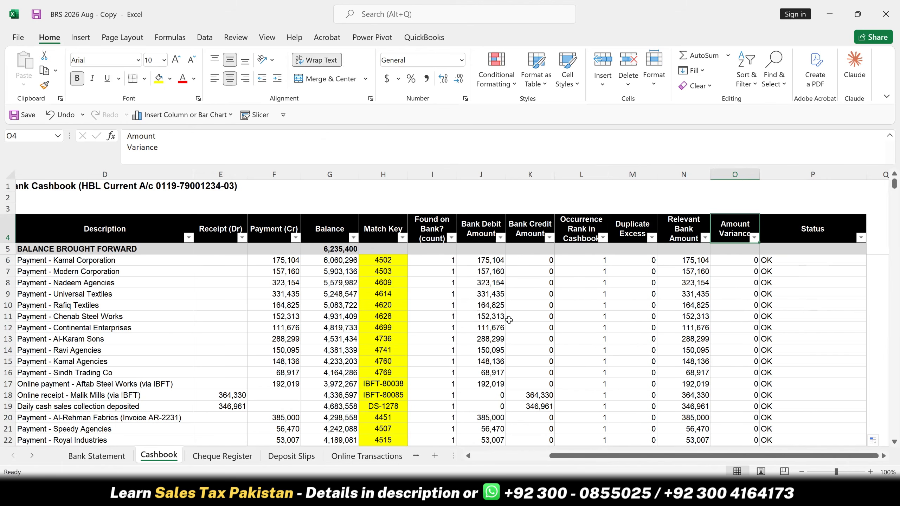
click(89, 458)
- Open the Cheque Register sheet and examine its column headings, issued cheques, signatories and the cancelled entry in the Manual Status column
click(208, 456)
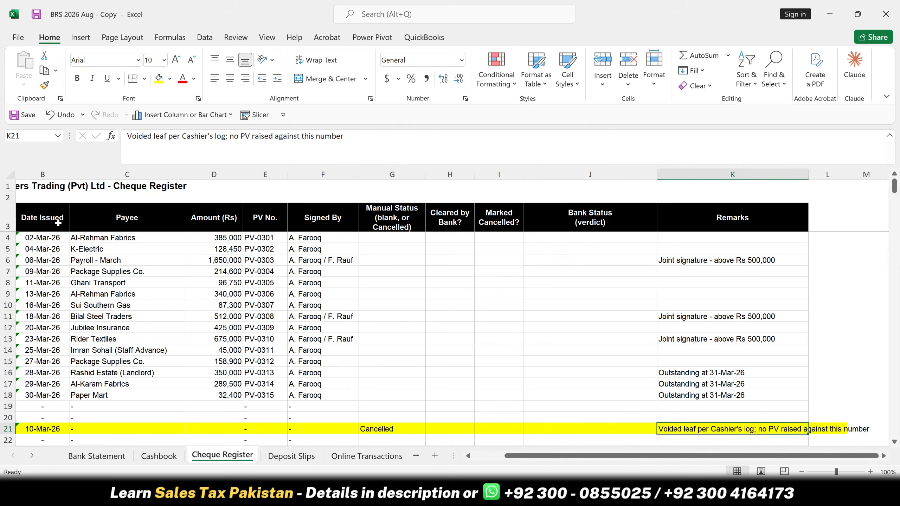
drag(40, 218, 376, 227)
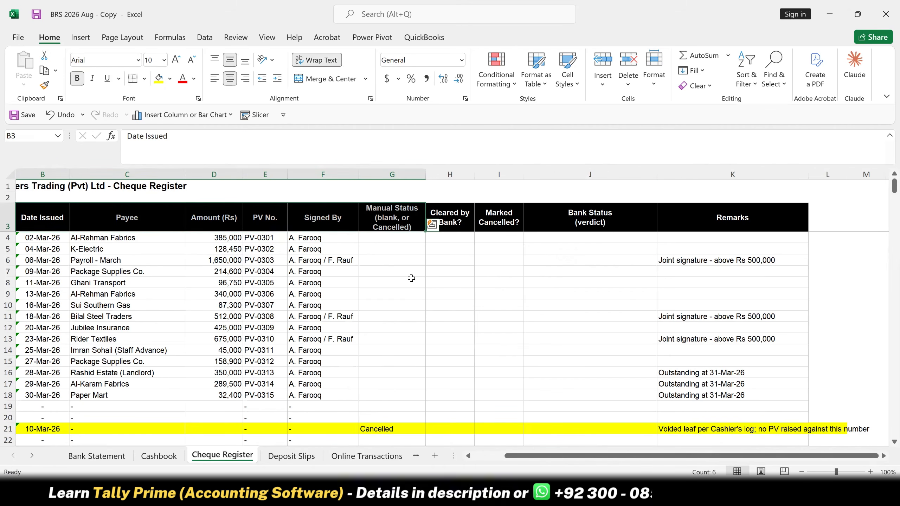
click(58, 271)
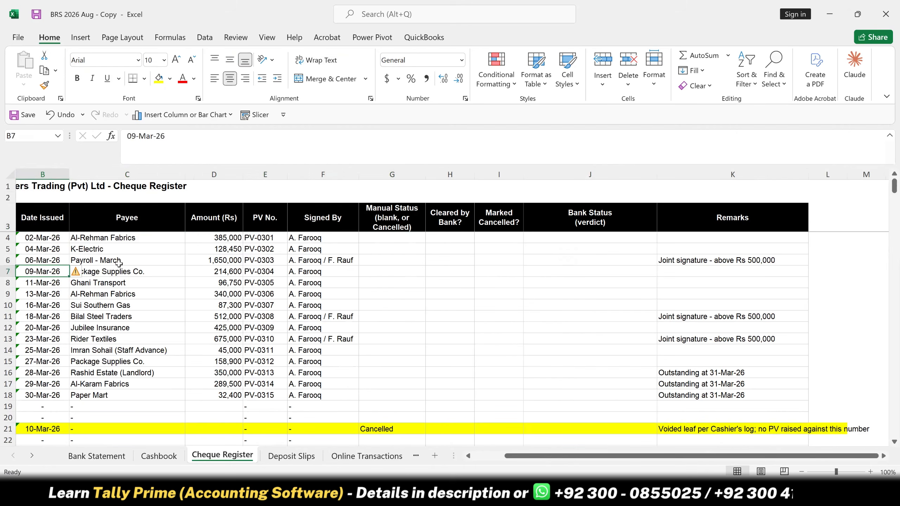
click(106, 260)
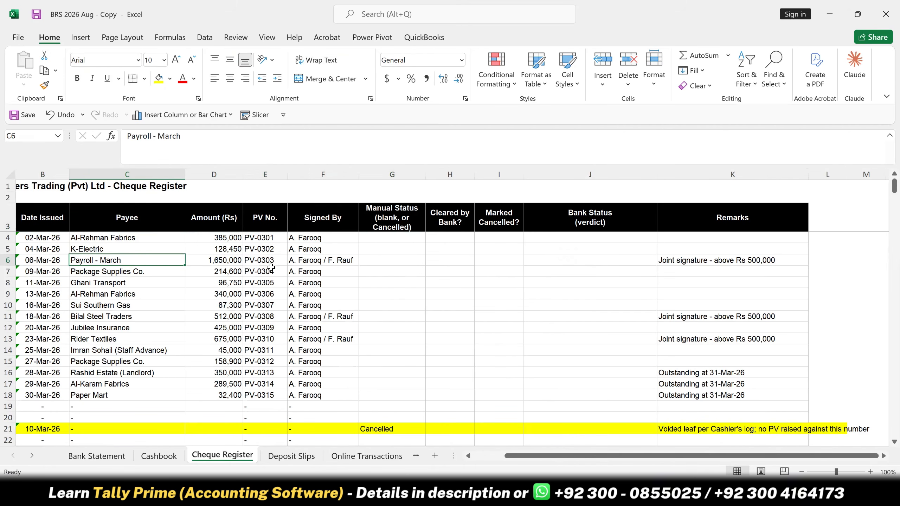
click(303, 271)
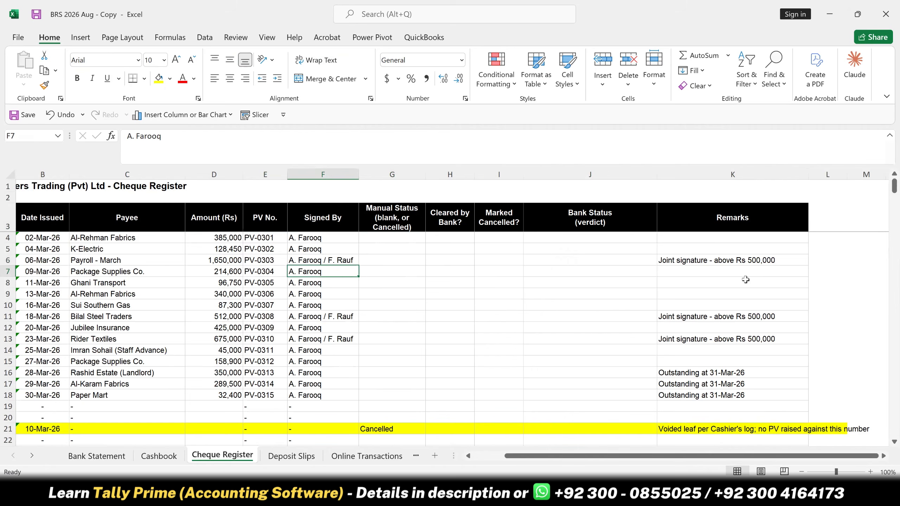
click(387, 270)
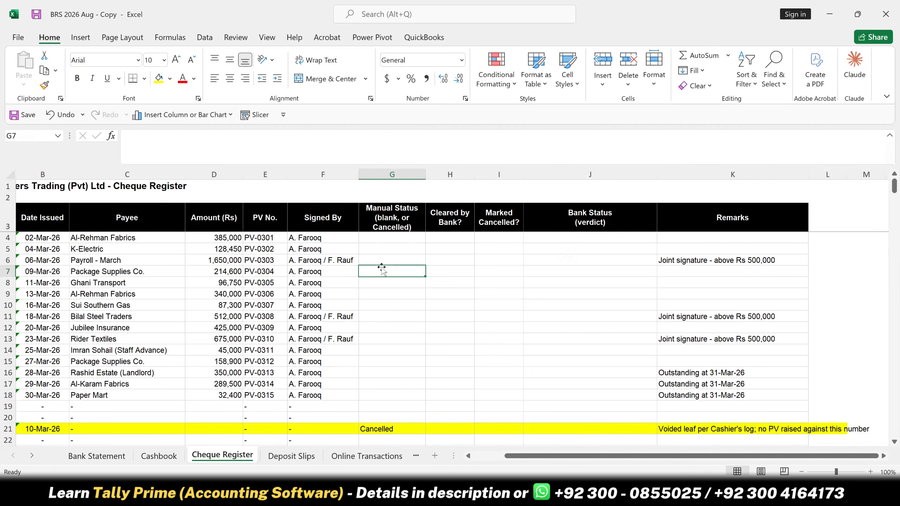
click(376, 428)
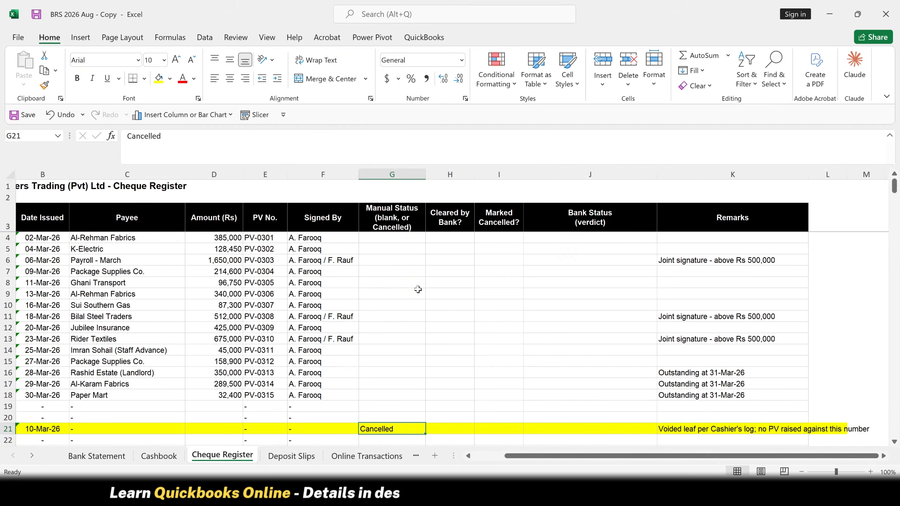
click(452, 237)
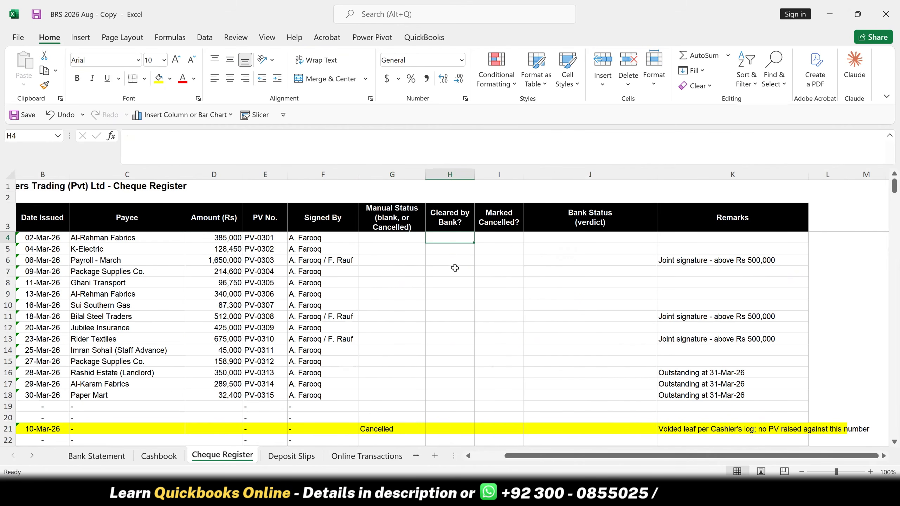
text(=coun)
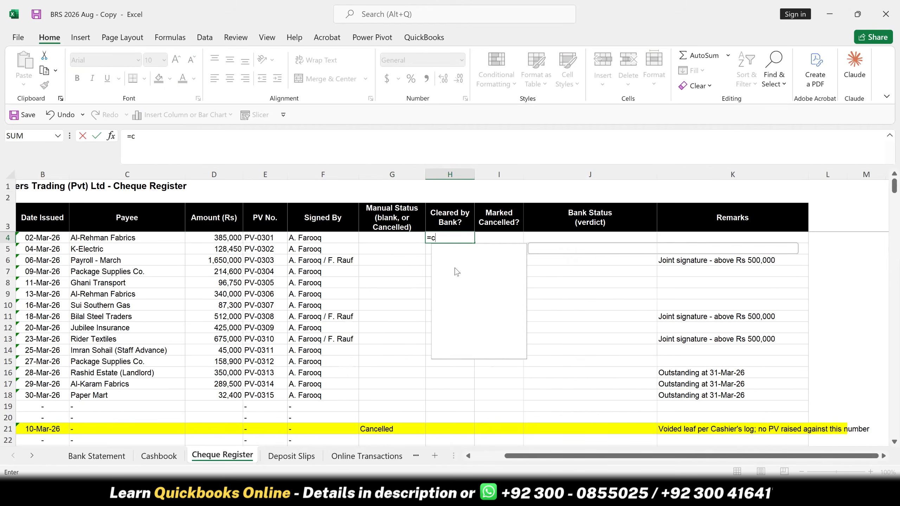
key(Down)
key(Down)
key(Down)
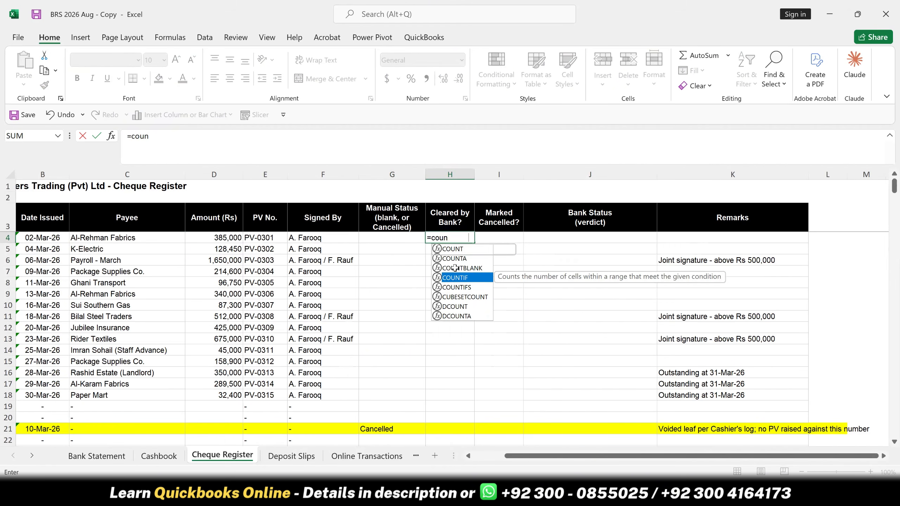
key(Tab)
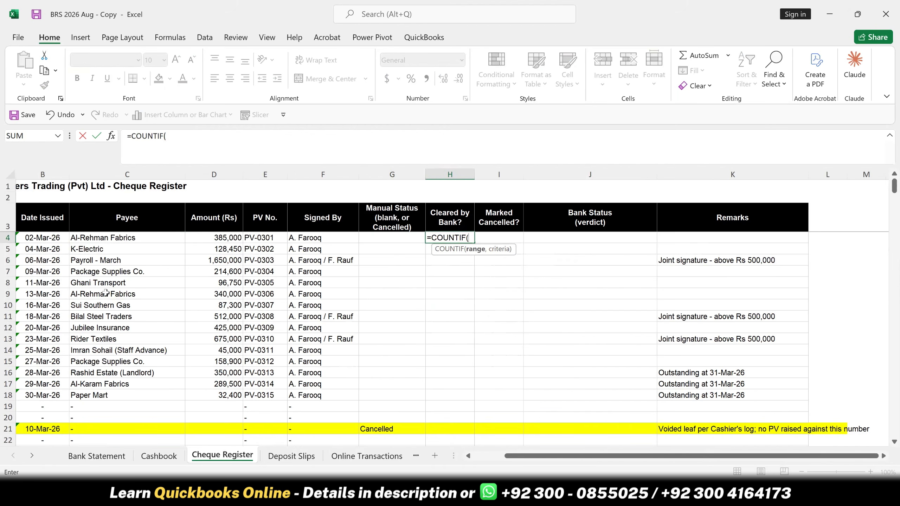
key(Escape)
- Restart the Cleared by Bank? formula in H4 of the Cheque Register with the COUNTIF function
key(Left)
key(Left)
key(Left)
key(Left)
key(Left)
key(Left)
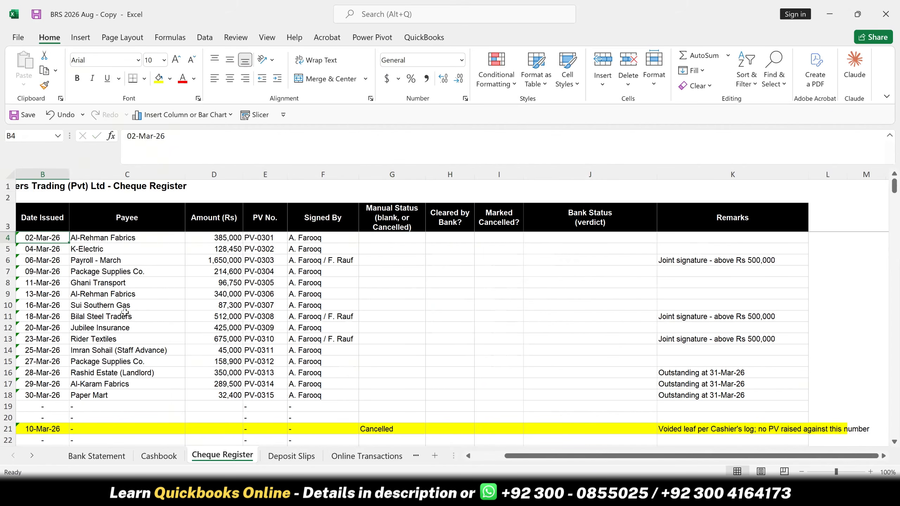
key(Left)
key(Right)
key(Right)
key(Right)
key(Right)
key(Right)
key(Right)
key(Right)
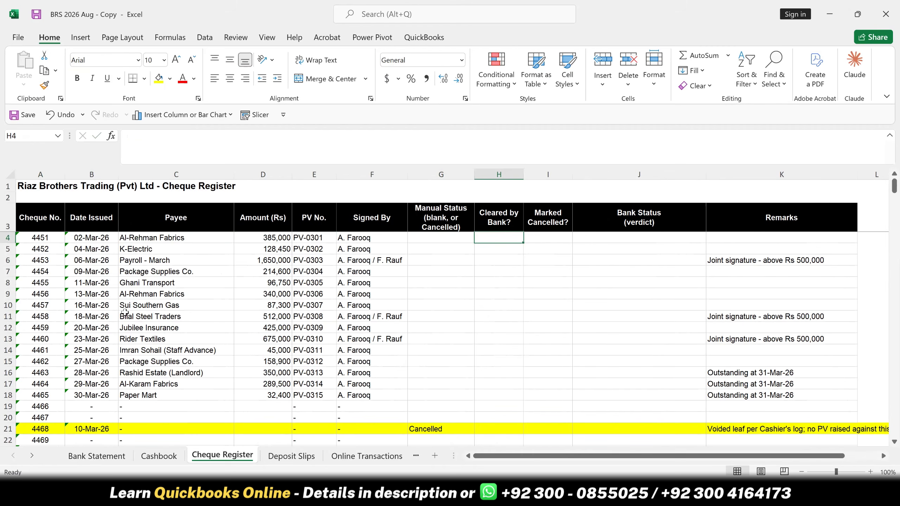
text(=coun)
key(Down)
key(Down)
key(Down)
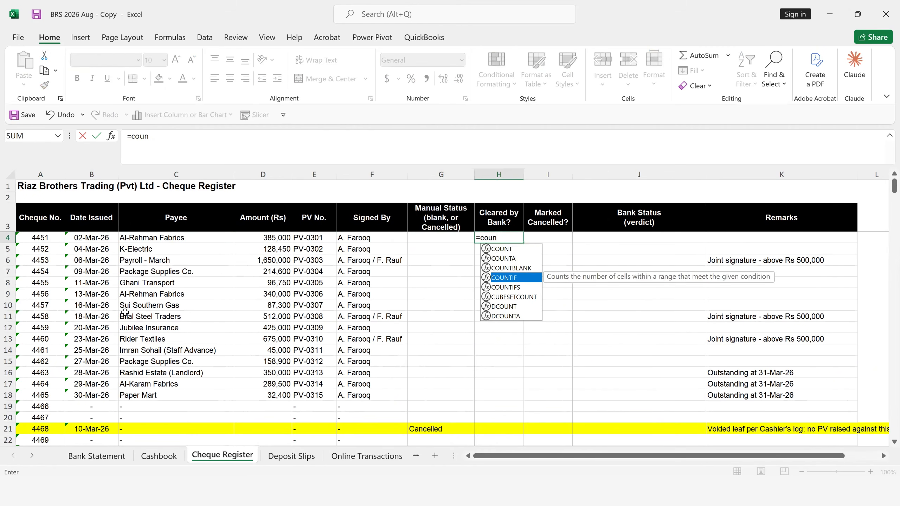
key(Tab)
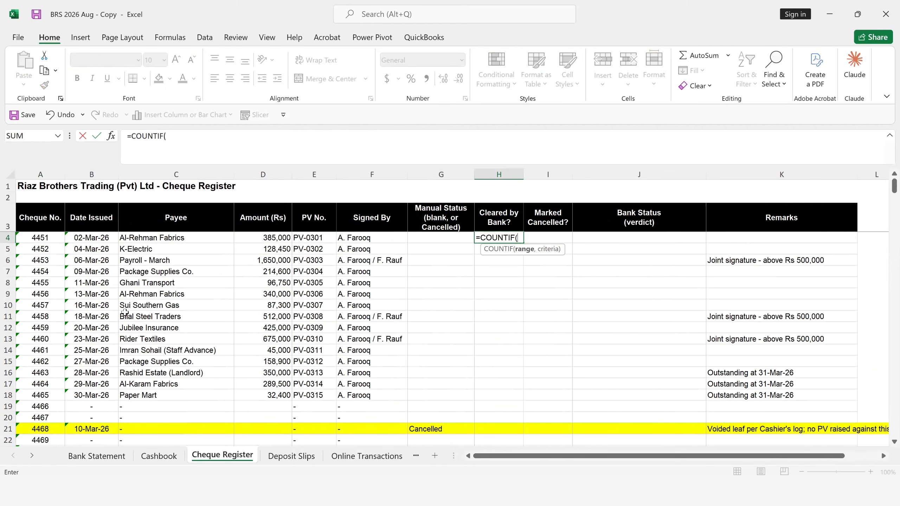
- Complete the H4 COUNTIF with the absolute Bank Statement range $H$6:$H$518 and the cheque number in A4 as criterion
click(108, 458)
click(545, 284)
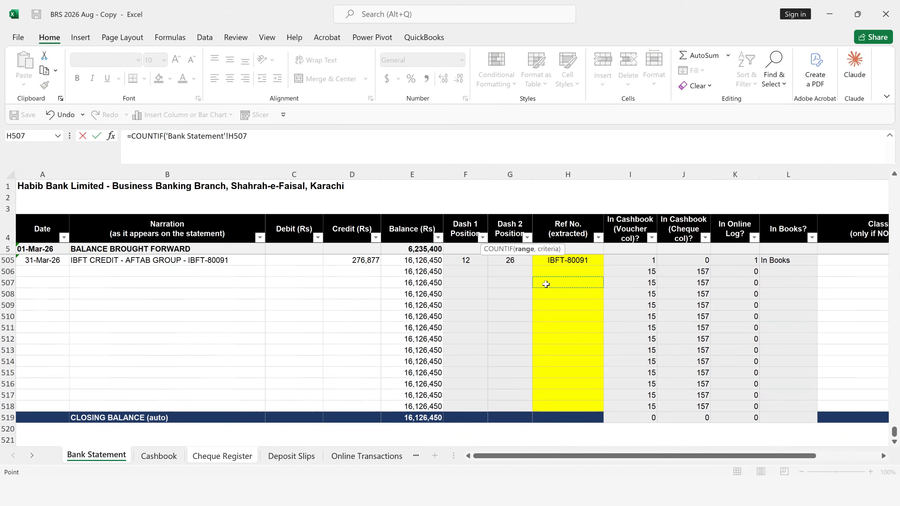
key(ctrl+Up)
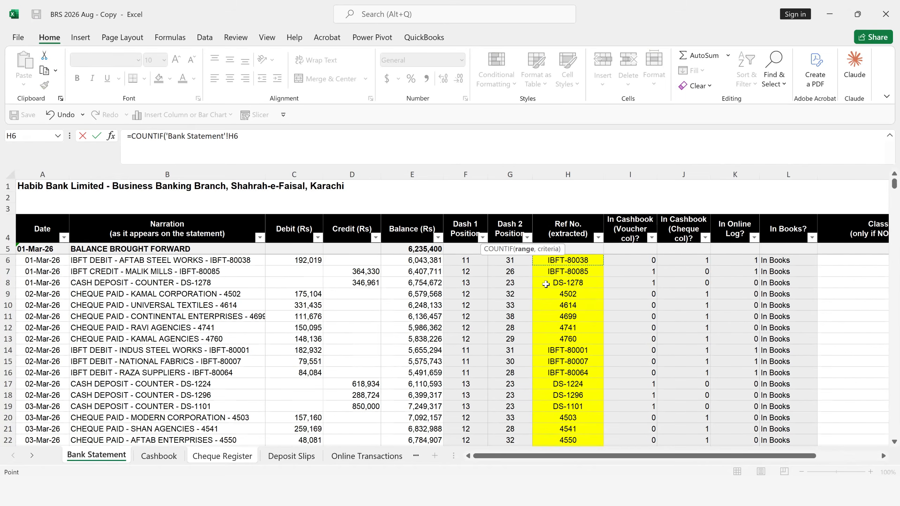
key(ctrl+shift+Down)
key(F4)
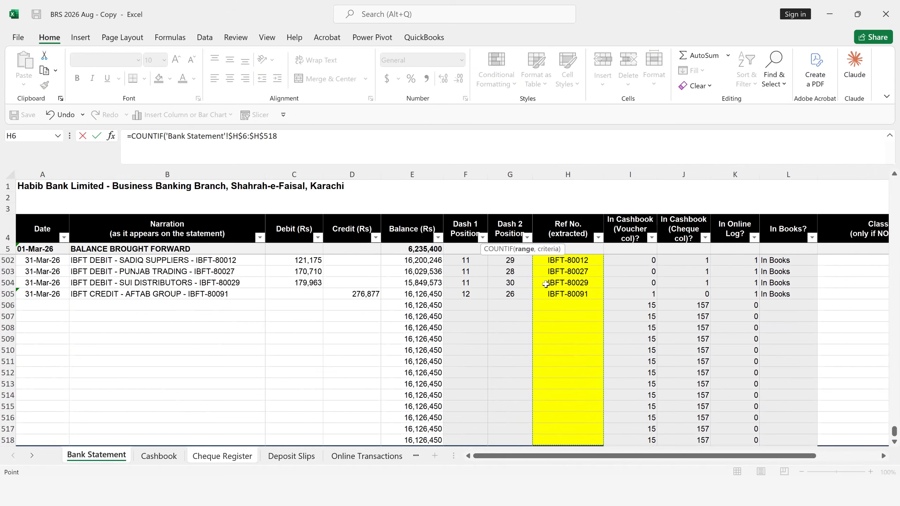
text(,)
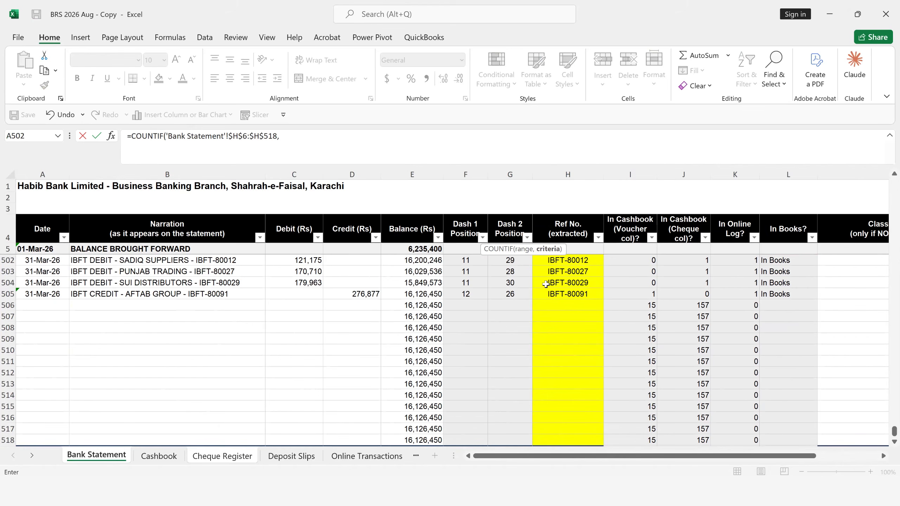
click(208, 456)
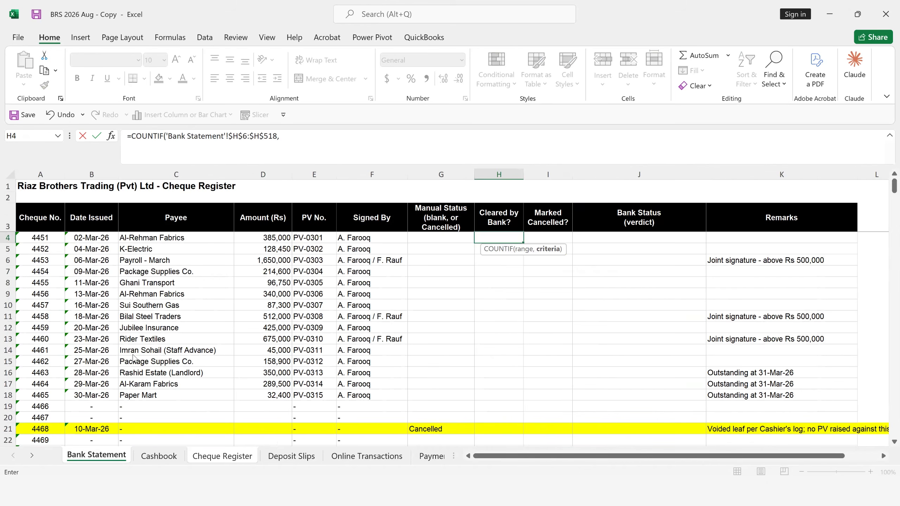
click(32, 239)
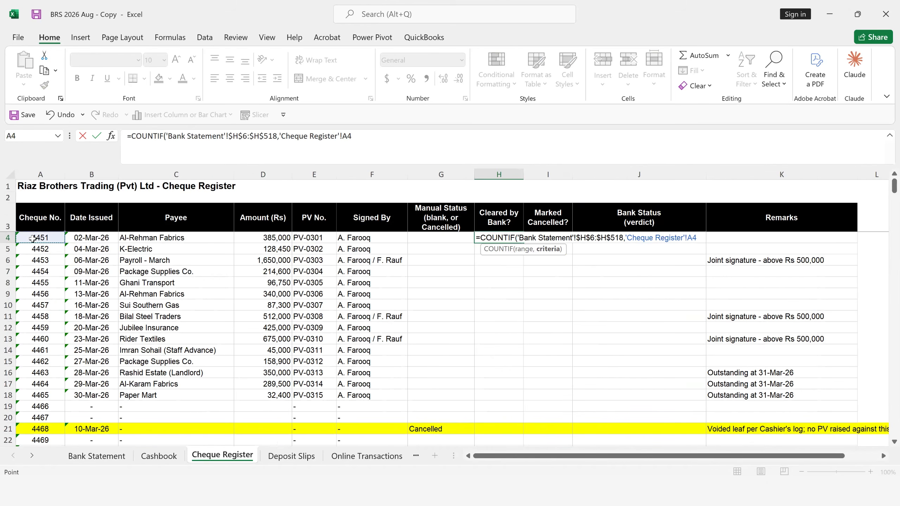
key(Return)
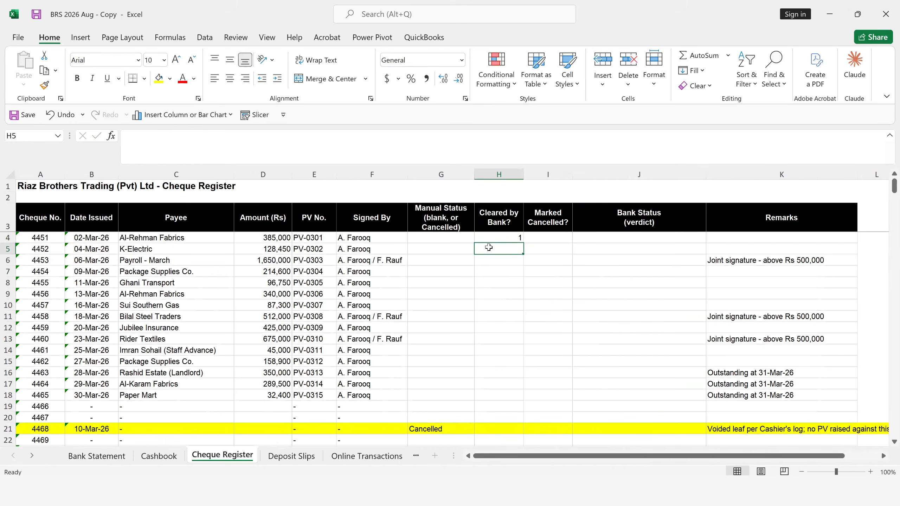
- Wrap the COUNTIF in H4 in an IF function that tests whether the count equals 1
click(503, 240)
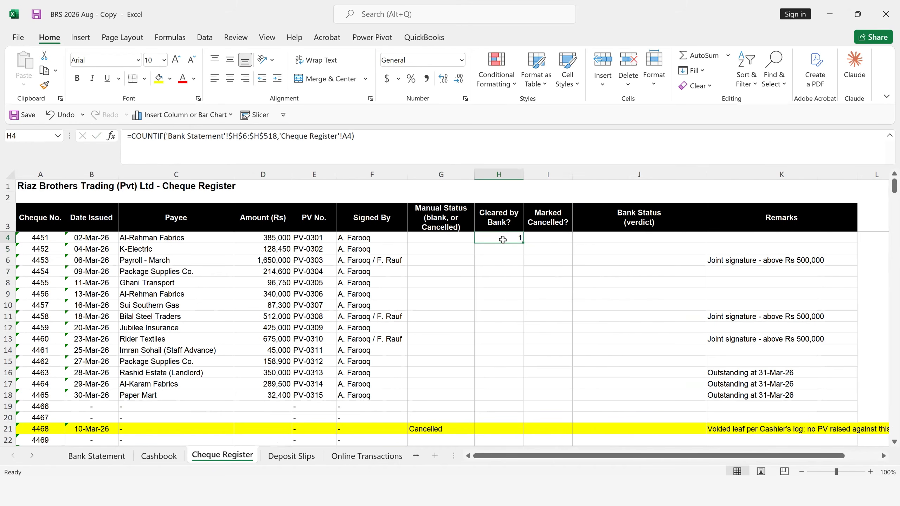
double_click(502, 240)
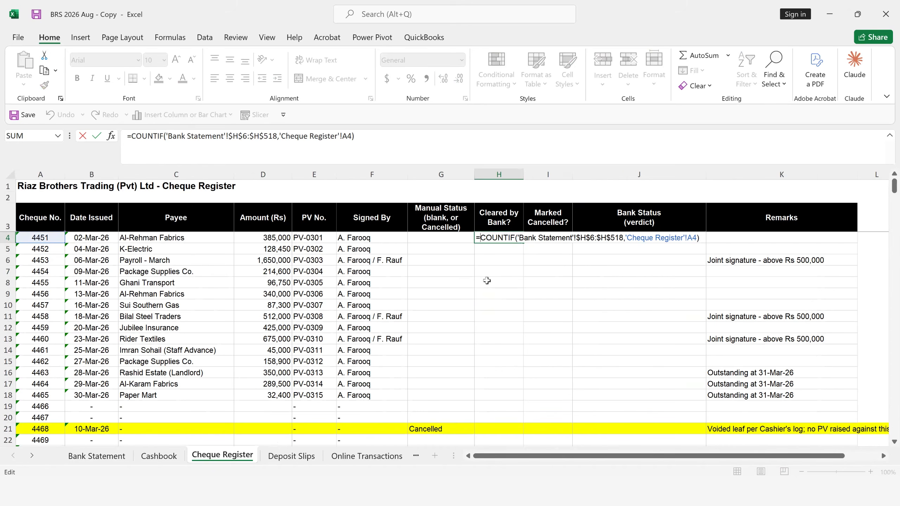
text(IF()
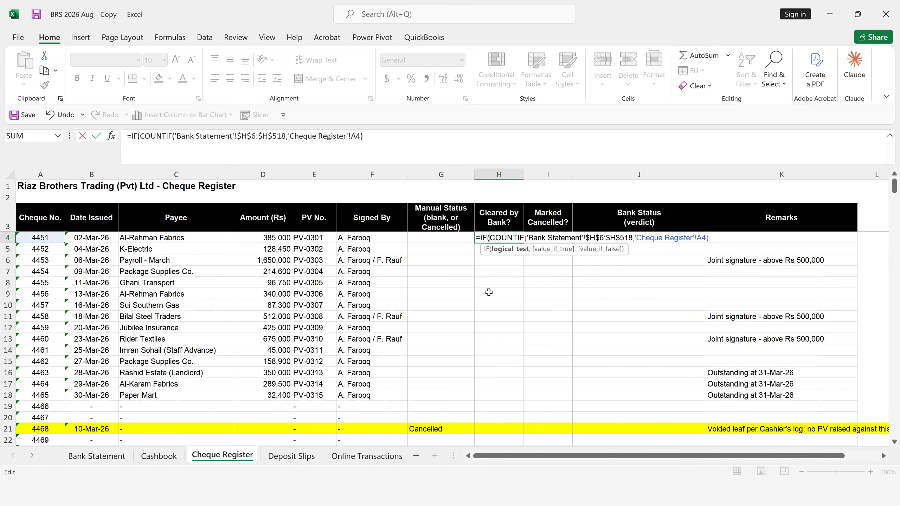
key(Right)
key(Right)
key(Right)
key(Right)
key(Right)
key(Right)
key(Right)
key(Right)
key(Right)
key(Right)
key(Right)
key(Right)
key(Right)
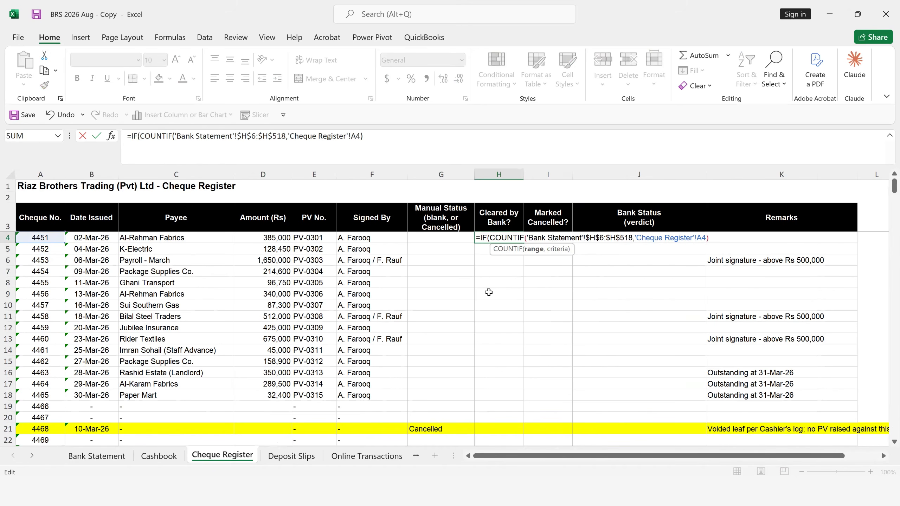
key(Right)
key(Right)
key(Right)
key(Right)
key(Right)
key(Right)
key(Right)
key(Right)
text(>)
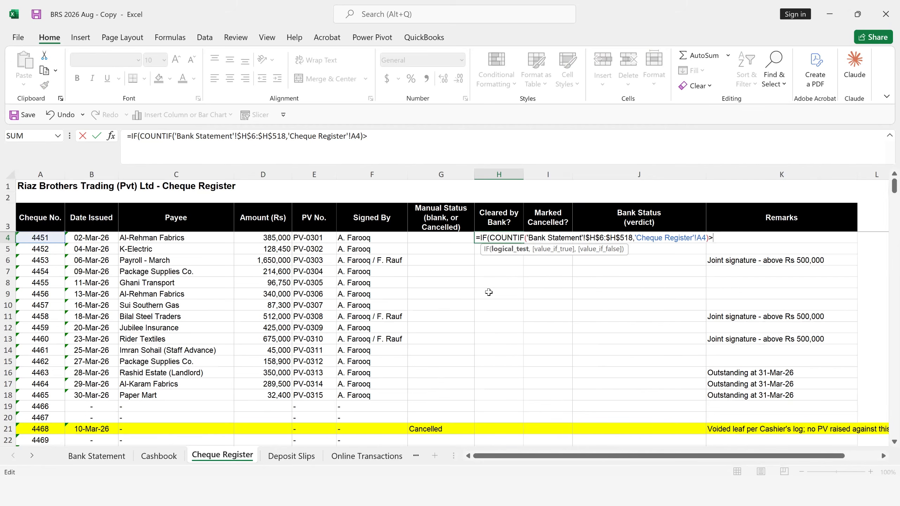
key(BackSpace)
text(=1,"YES)
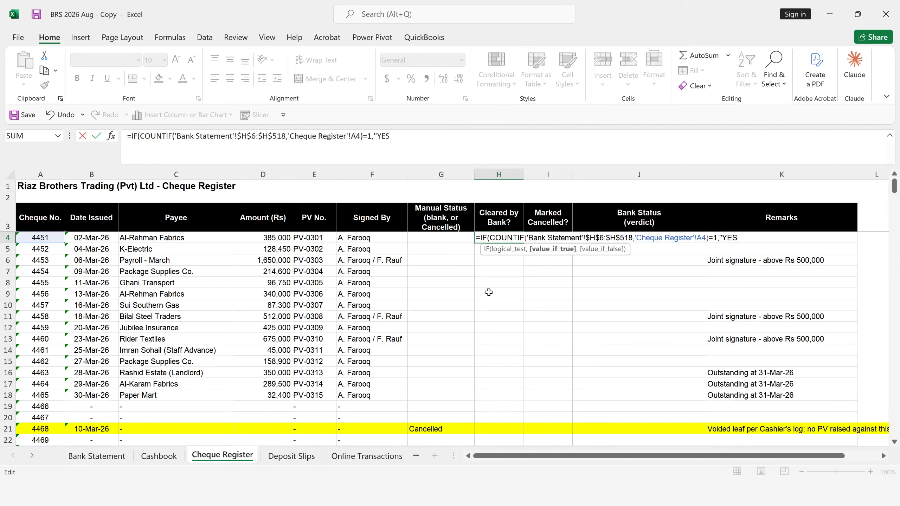
- Complete the H4 IF formula with "Yes" if the test is true and "No" if it is false
key(BackSpace)
key(BackSpace)
text(es)
text(",)
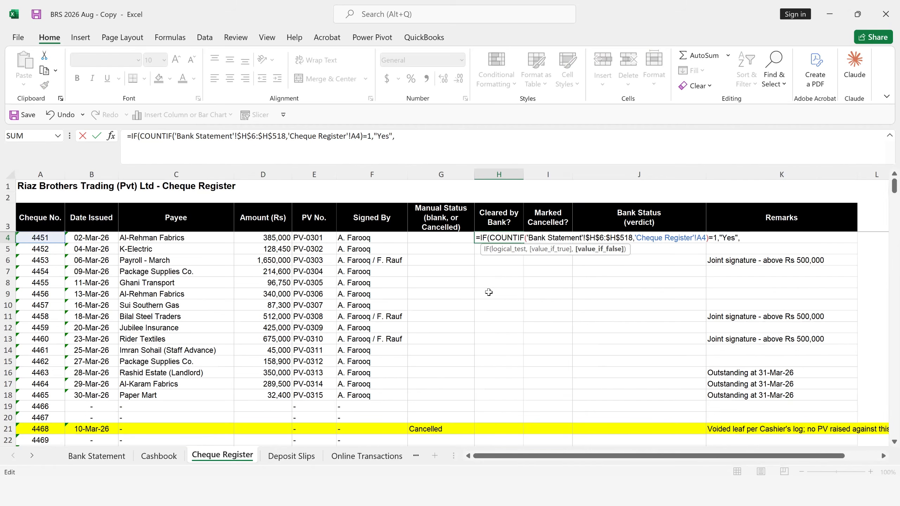
text("No")
key(Return)
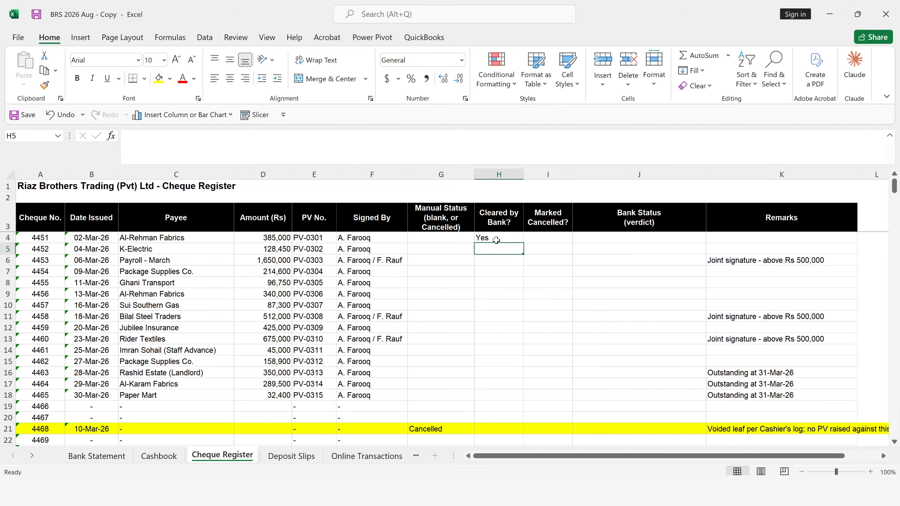
- Fill the H4 formula down the Cleared by Bank? column and check the outstanding cheques and the cancelled cheque in row 21
click(497, 238)
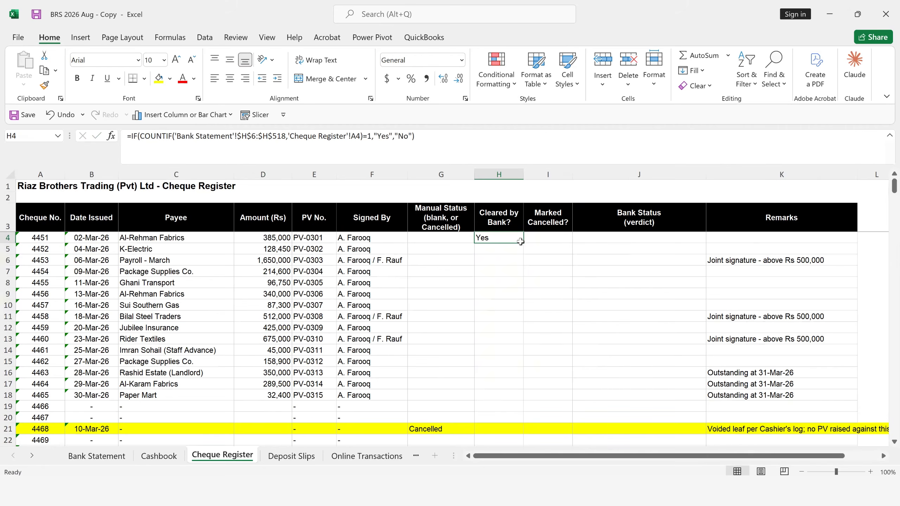
double_click(521, 242)
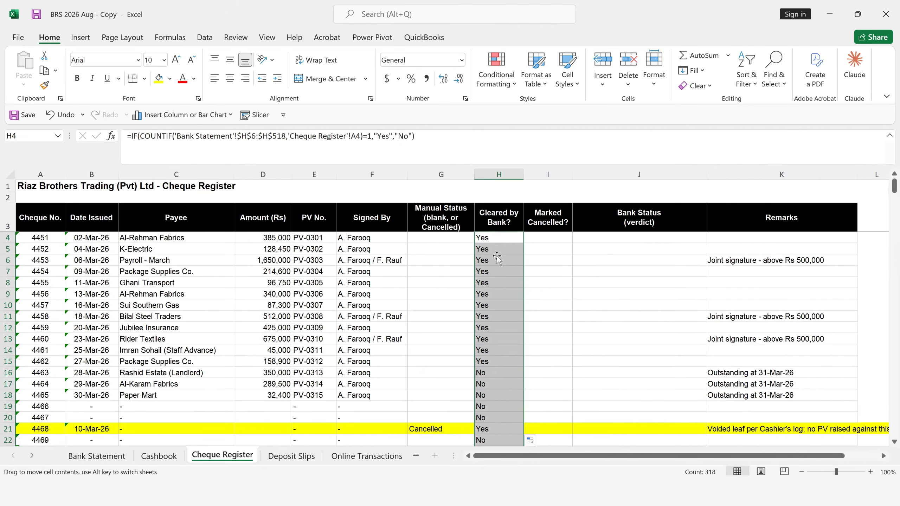
click(484, 375)
click(486, 385)
click(485, 395)
click(487, 410)
click(484, 433)
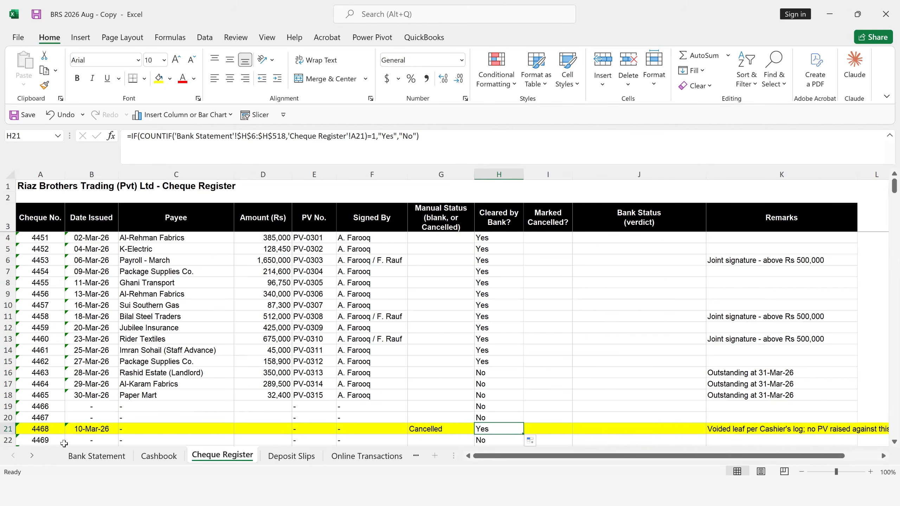
click(7, 429)
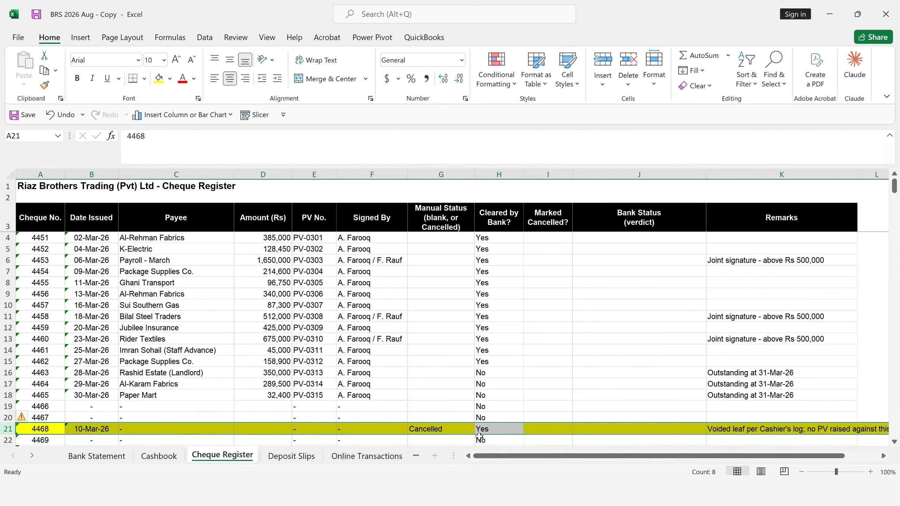
- Start an IF formula in I4 under Marked Cancelled? that tests whether G4 equals "Cancelled"
click(547, 238)
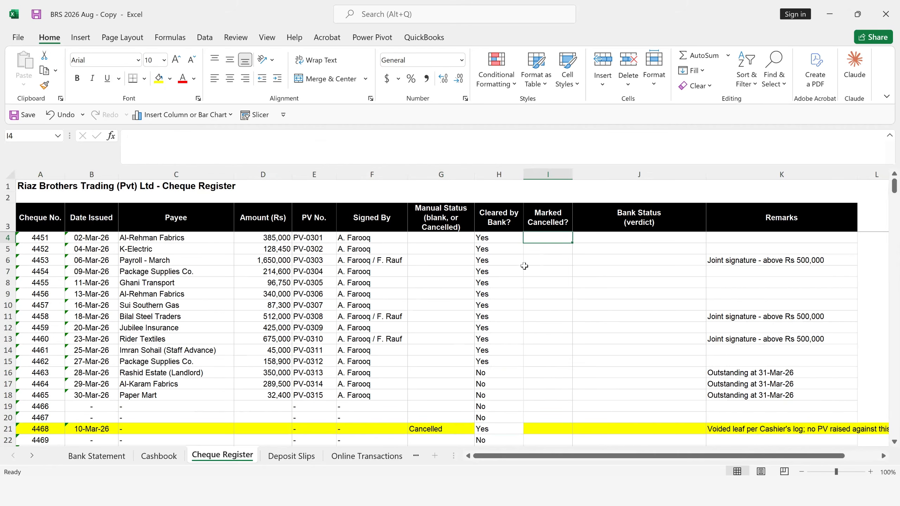
text(=IF()
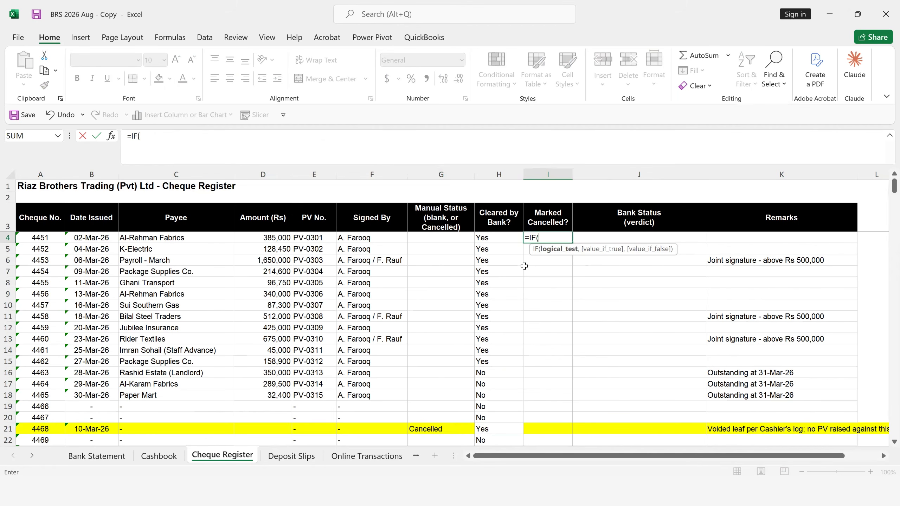
click(416, 236)
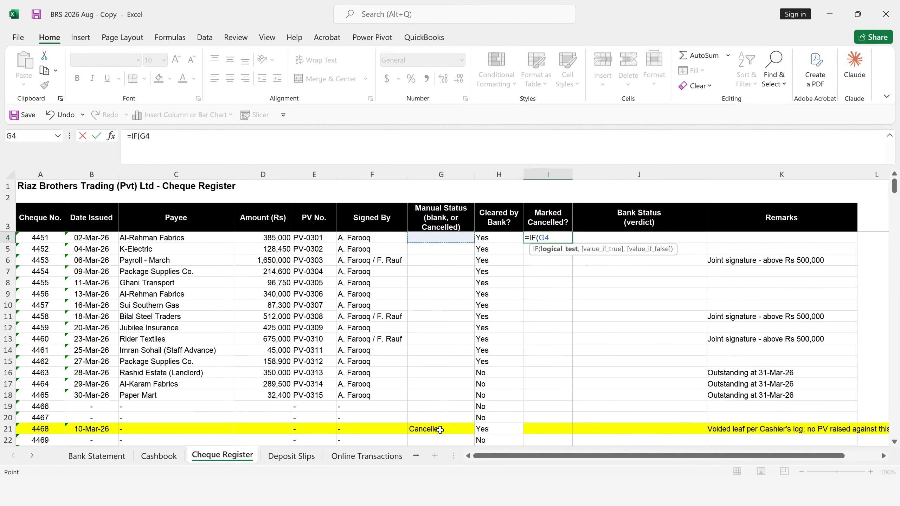
text(="Can)
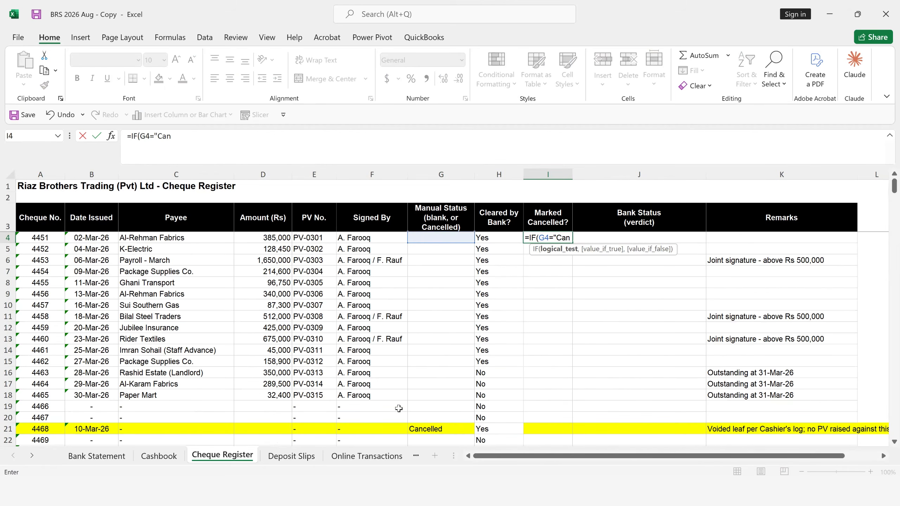
text(celled",)
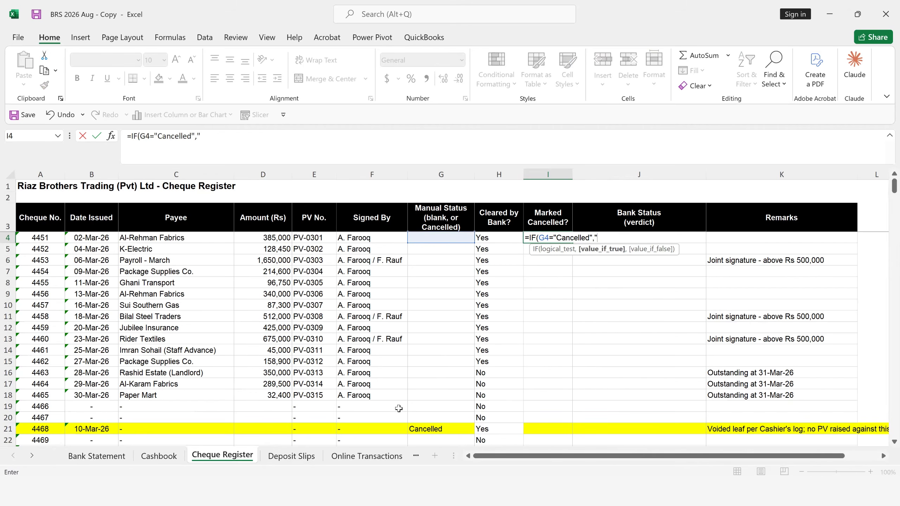
text("Yes","N)
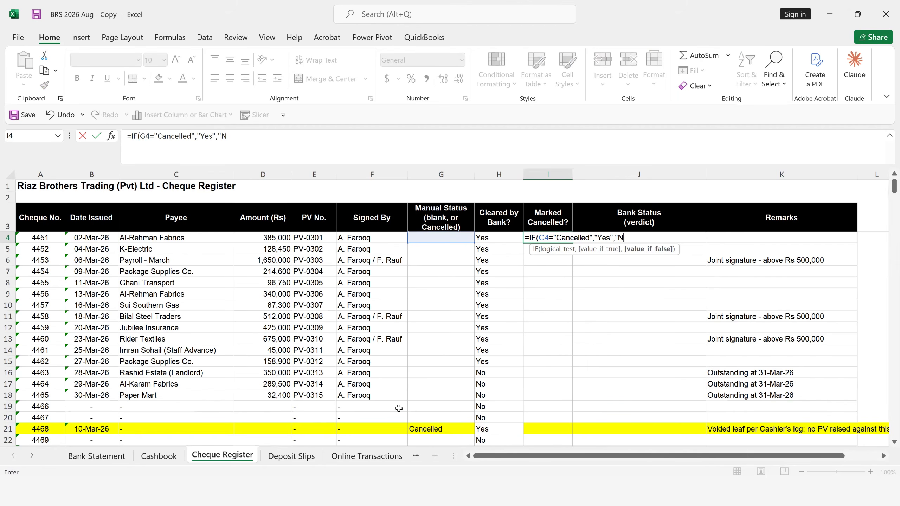
text(o"))
- Complete the I4 formula to return "Yes" for a cancelled cheque and "No" otherwise
key(Return)
key(Return)
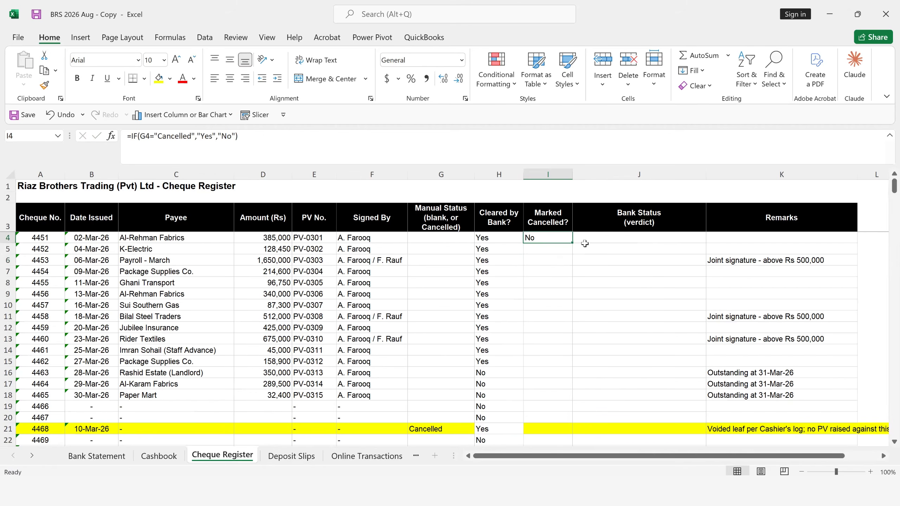
- Fill the I4 formula down the Marked Cancelled? column and compare the cleared and cancelled flags in row 21
drag(573, 244, 573, 244)
double_click(573, 244)
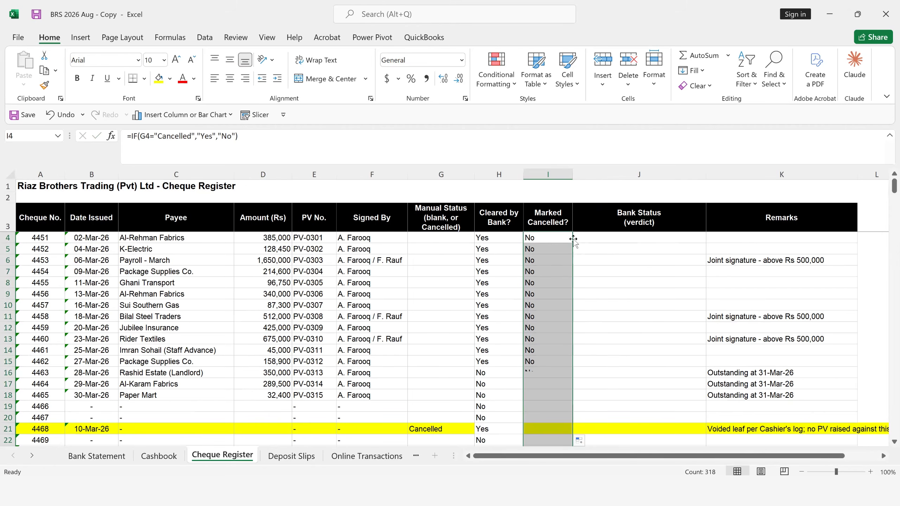
click(491, 341)
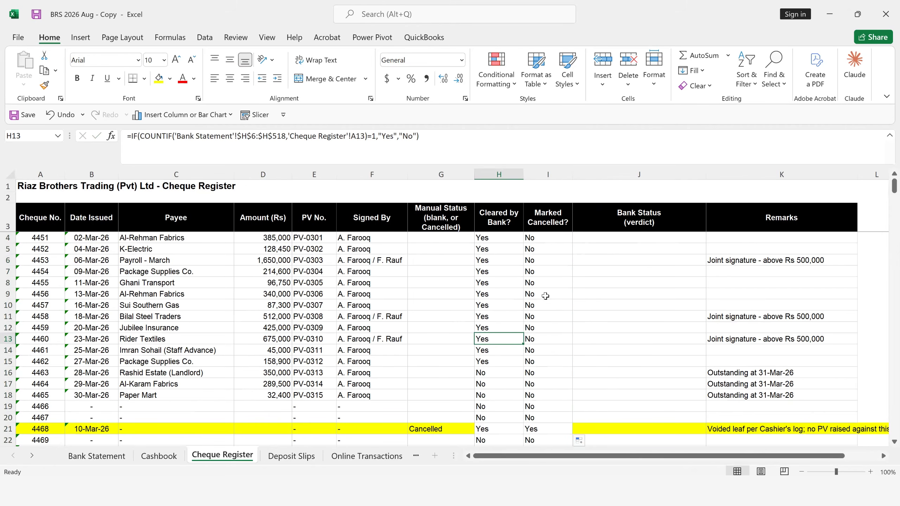
click(596, 239)
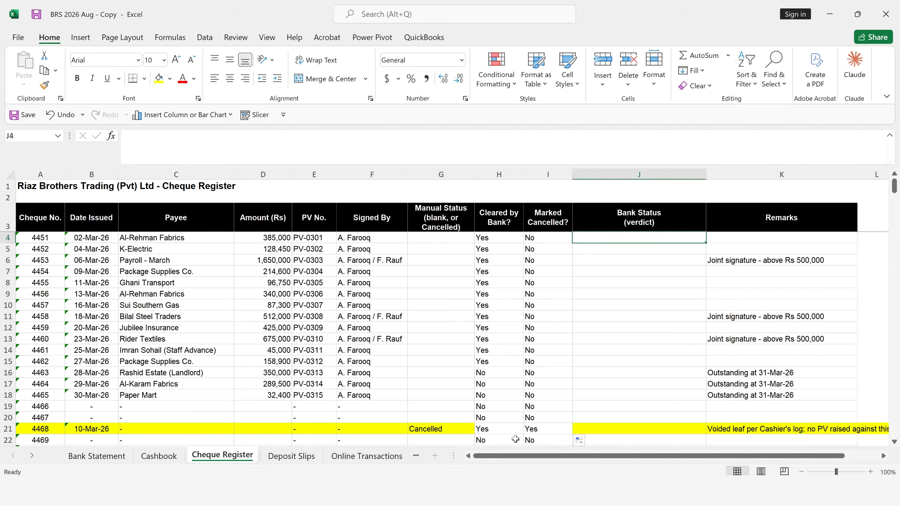
click(487, 431)
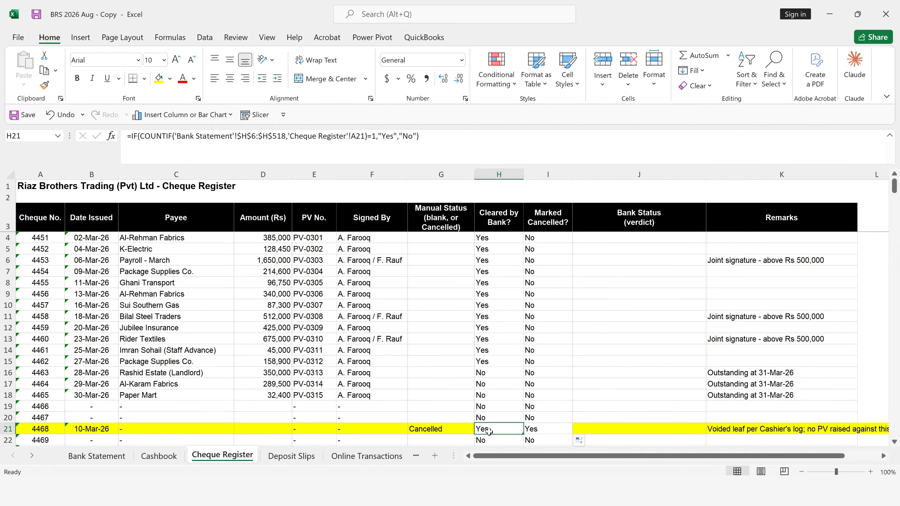
click(537, 429)
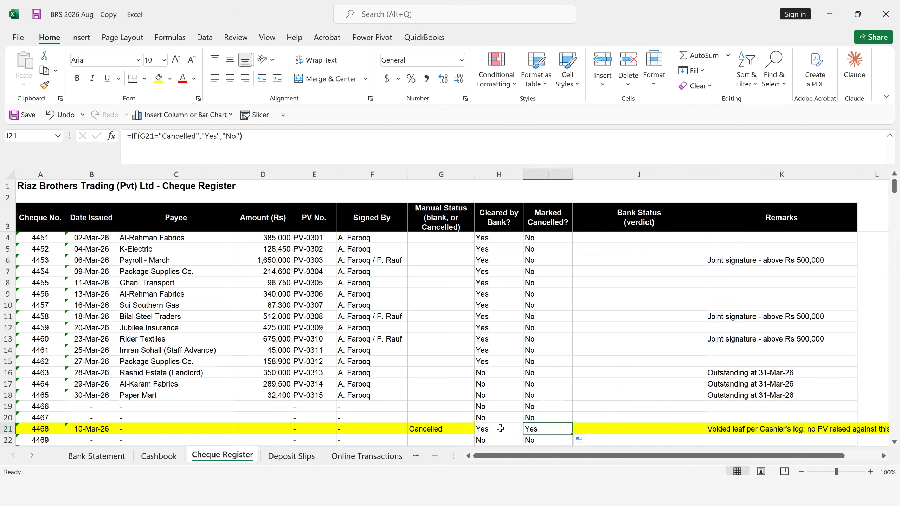
- Start the Bank Status formula in J4 with an IF returning blank when A4 is empty, and nest a second IF as its false value
key(Right)
key(Up)
key(Up)
key(Up)
key(Up)
key(Up)
key(Up)
key(Up)
key(Up)
key(Up)
key(Up)
key(Up)
key(Up)
key(Up)
key(Up)
key(Up)
key(Up)
key(Up)
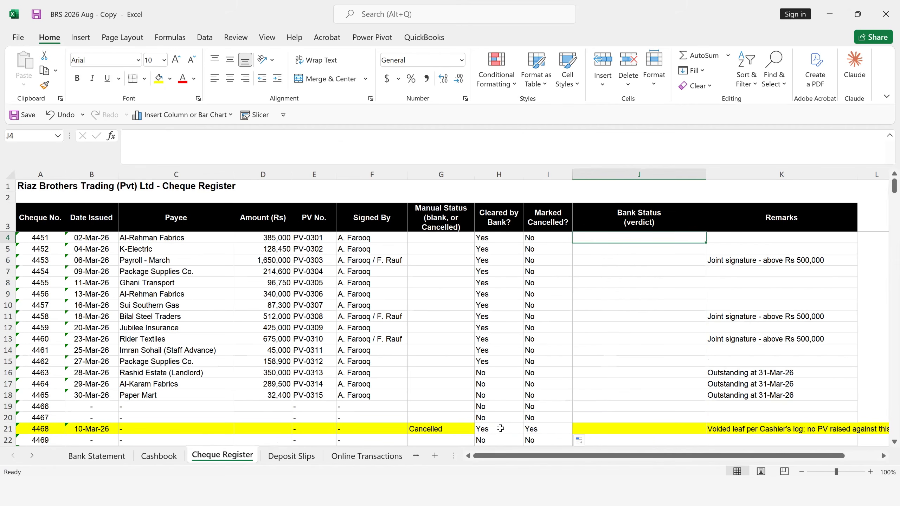
text(=IF()
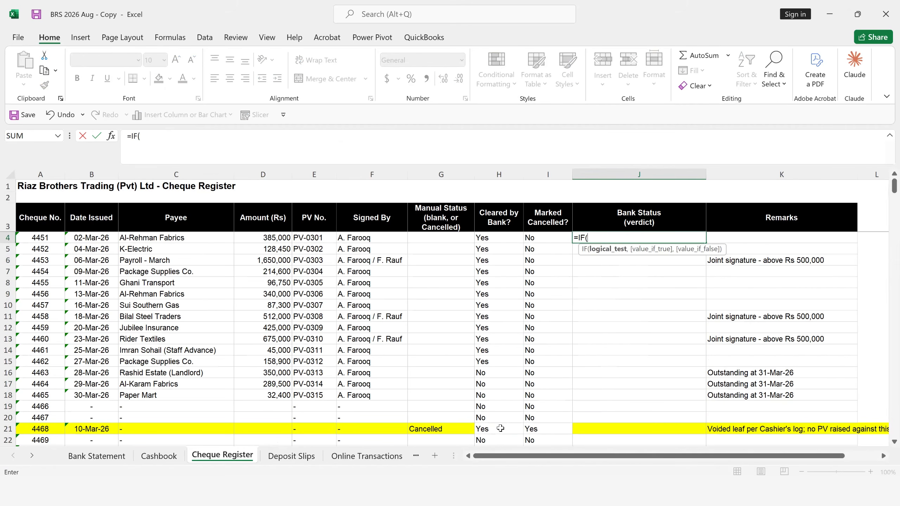
click(40, 241)
text(="","",if)
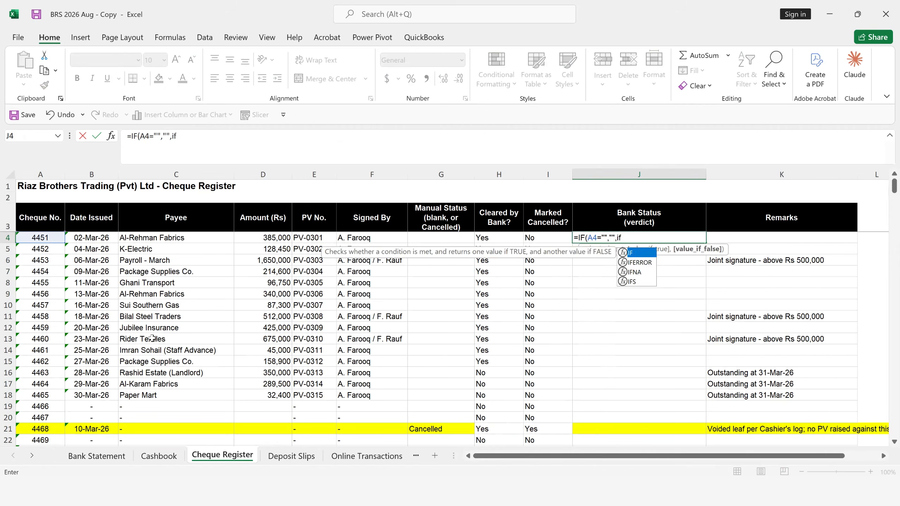
key(Tab)
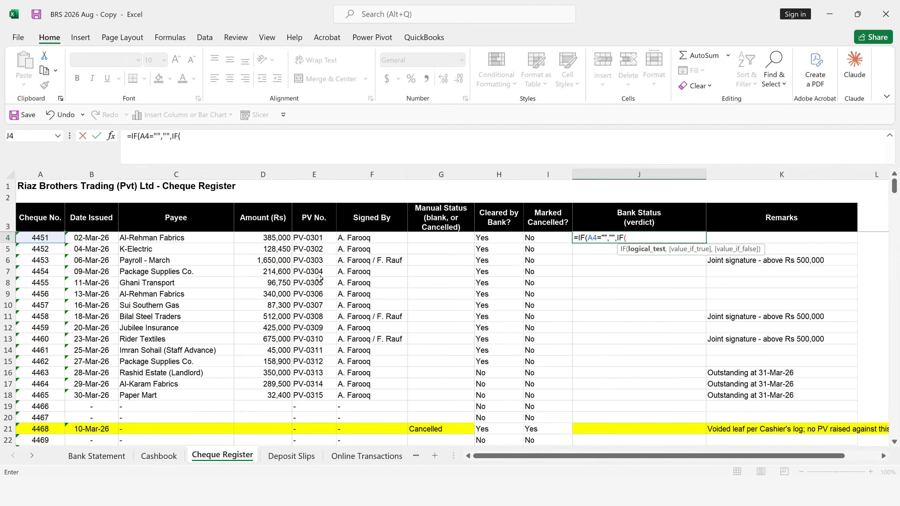
click(490, 240)
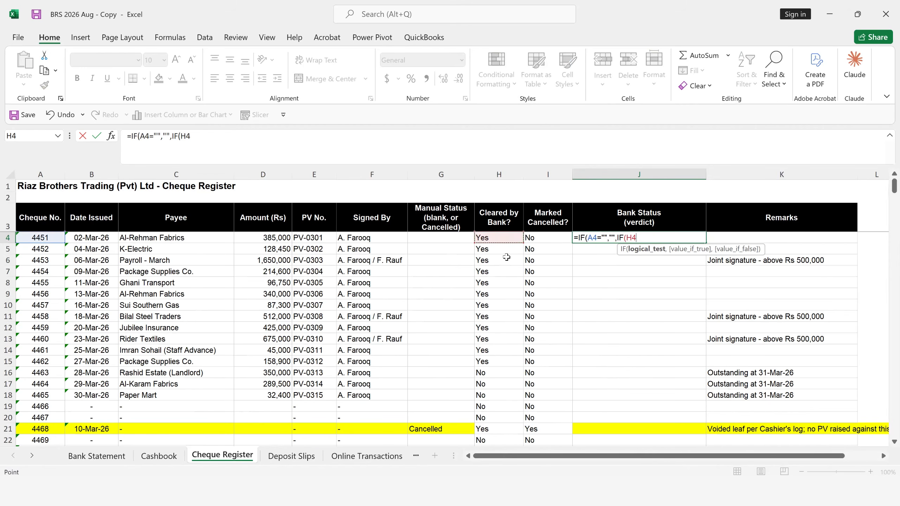
text(=")
key(BackSpace)
key(BackSpace)
key(BackSpace)
key(BackSpace)
key(BackSpace)
key(BackSpace)
key(BackSpace)
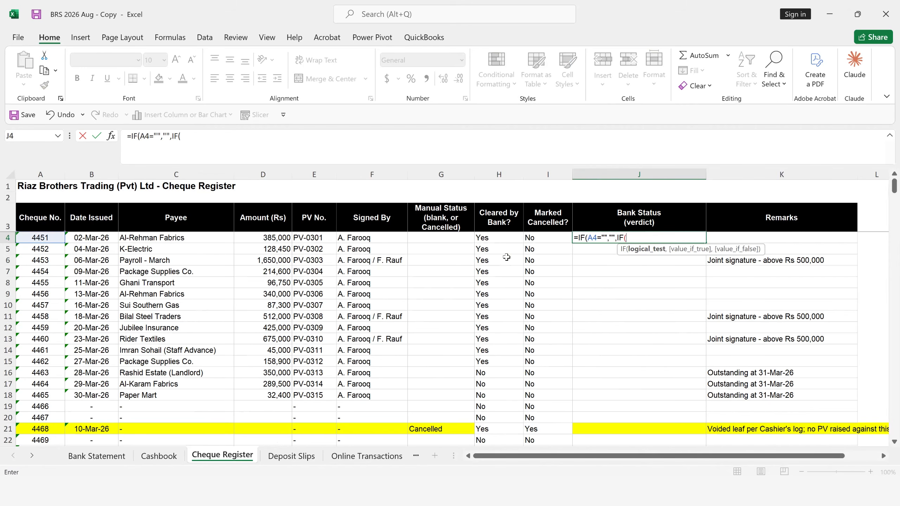
key(BackSpace)
text((AND()
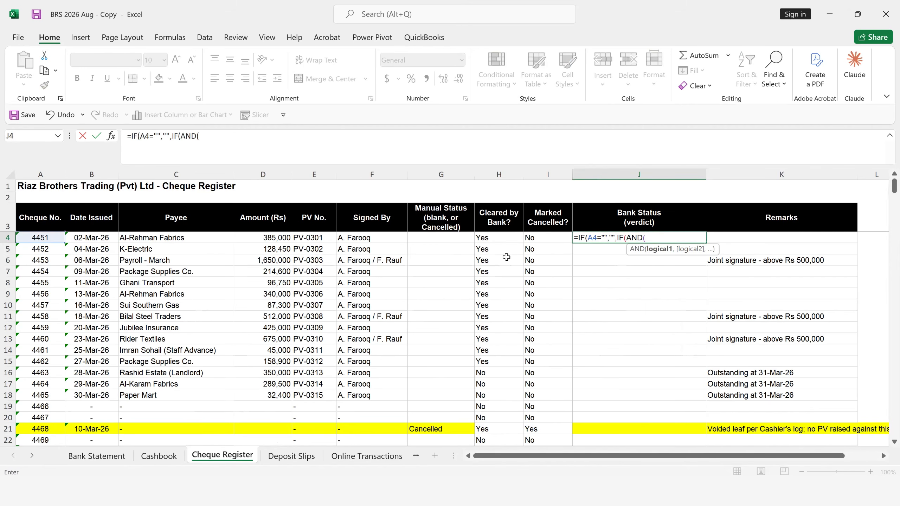
- Set the nested IF's condition in J4 to an AND test that both H4 and I4 equal "Yes"
click(495, 240)
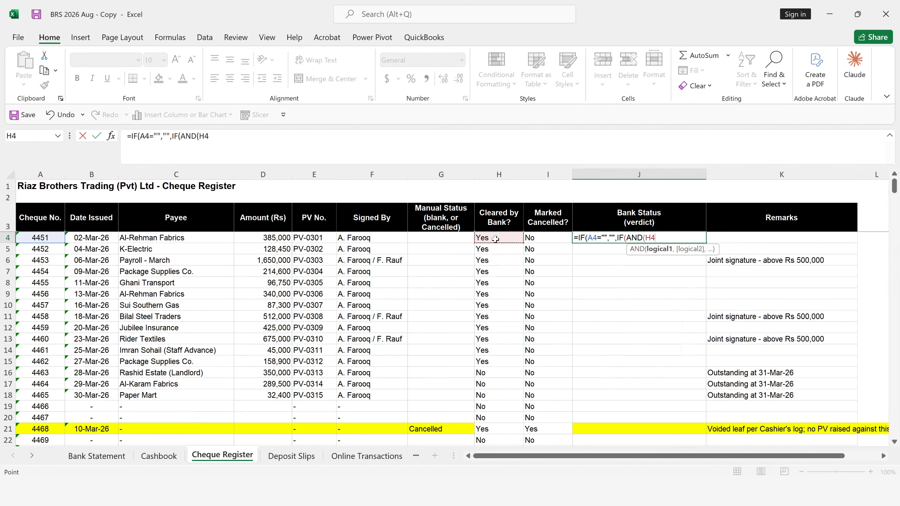
text(="Yes",)
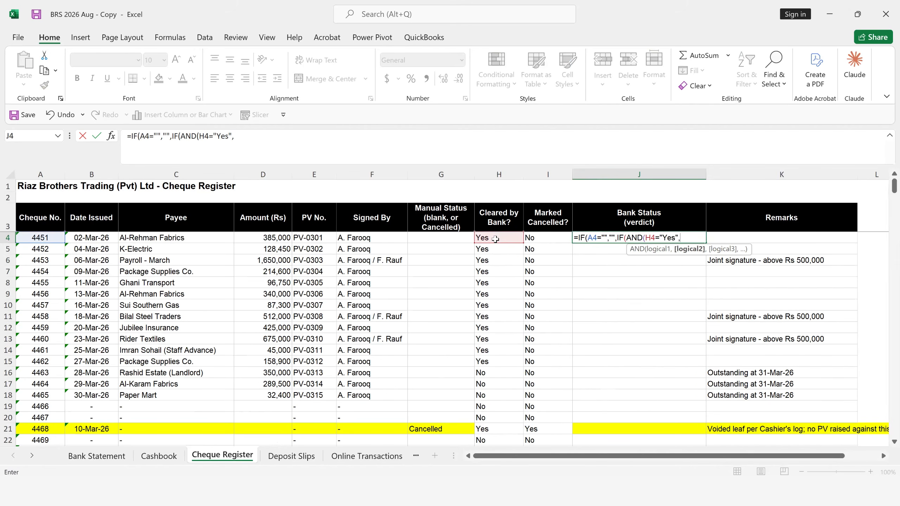
click(543, 236)
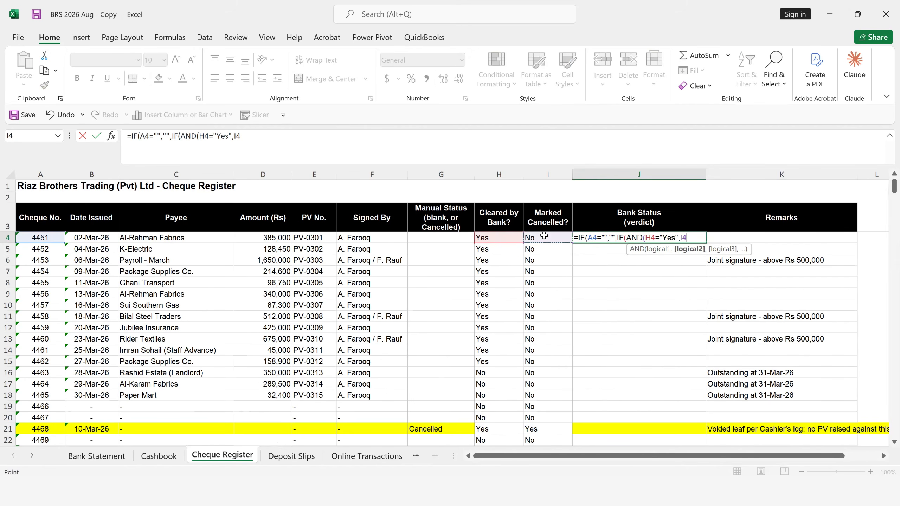
text(="Yes)
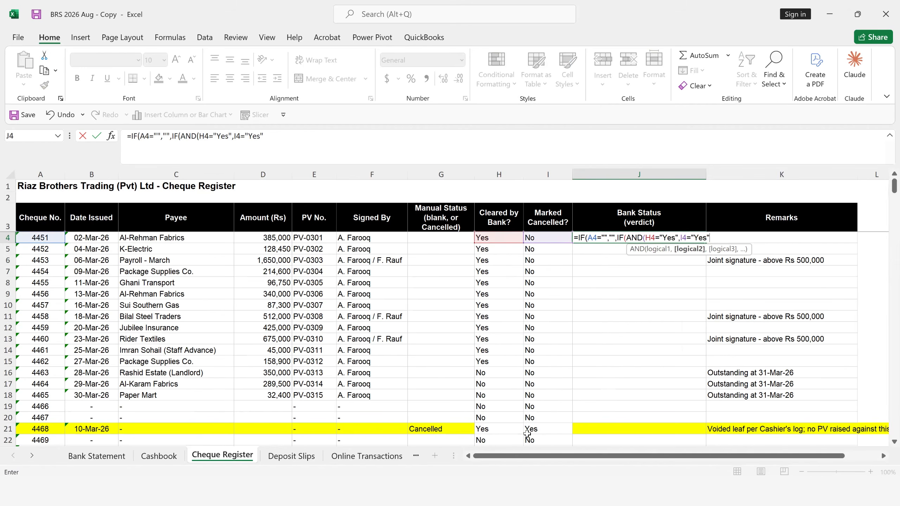
text("))
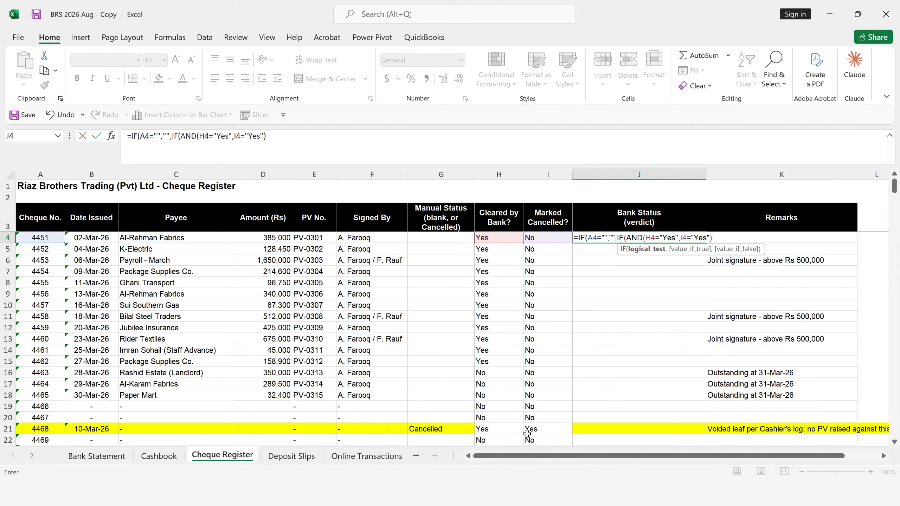
text(,)
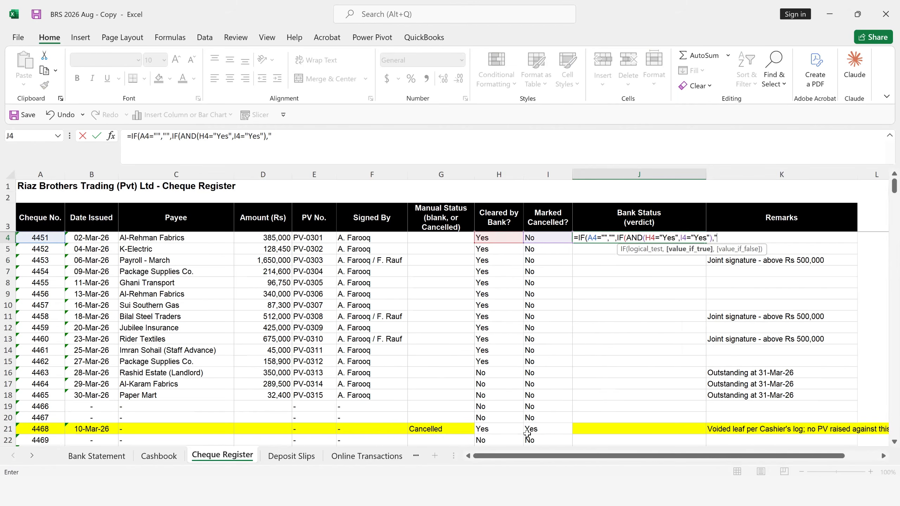
text("Cleared)
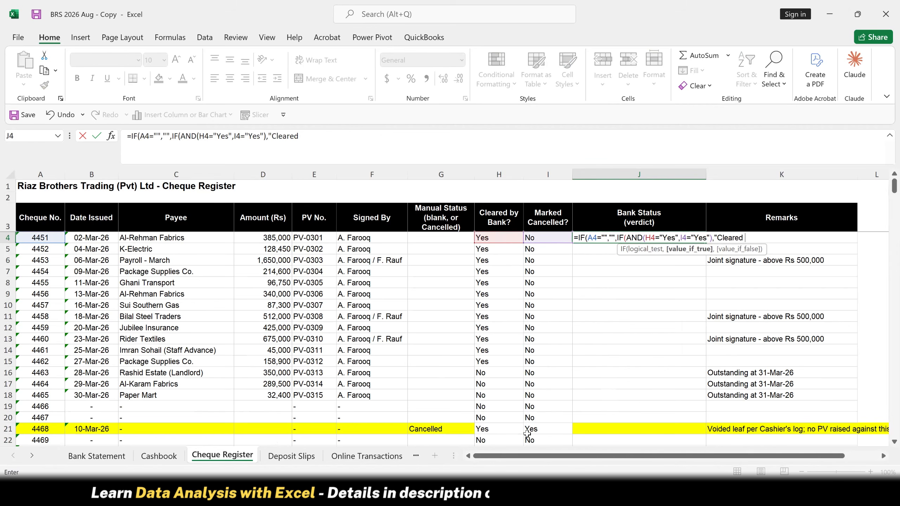
text( by Bank)
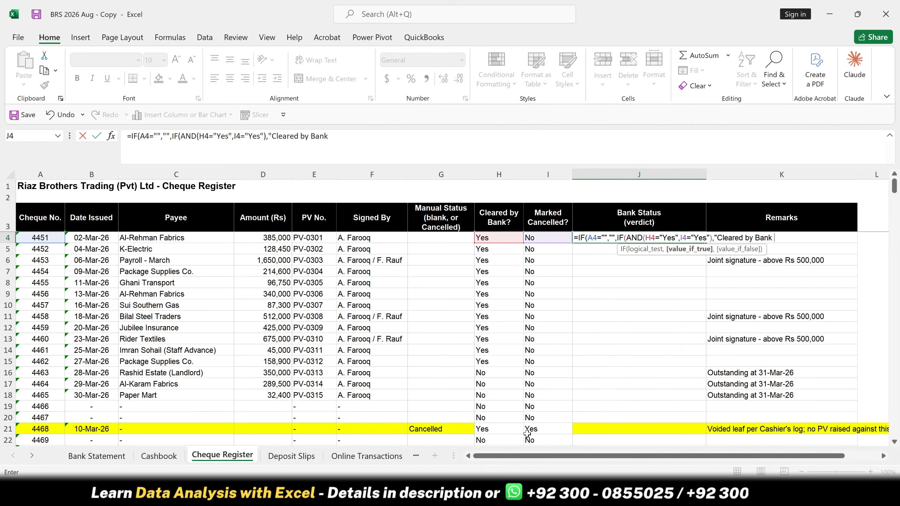
text( Desp)
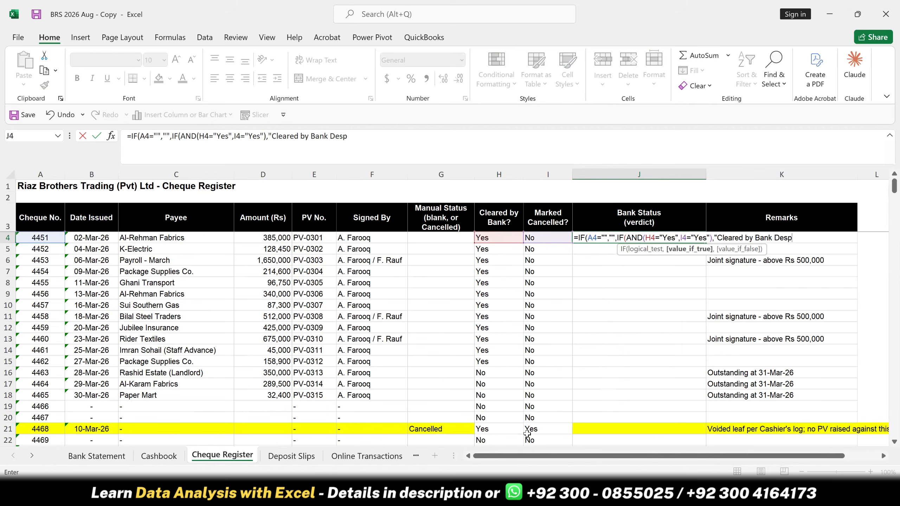
text(ite Cancellation)
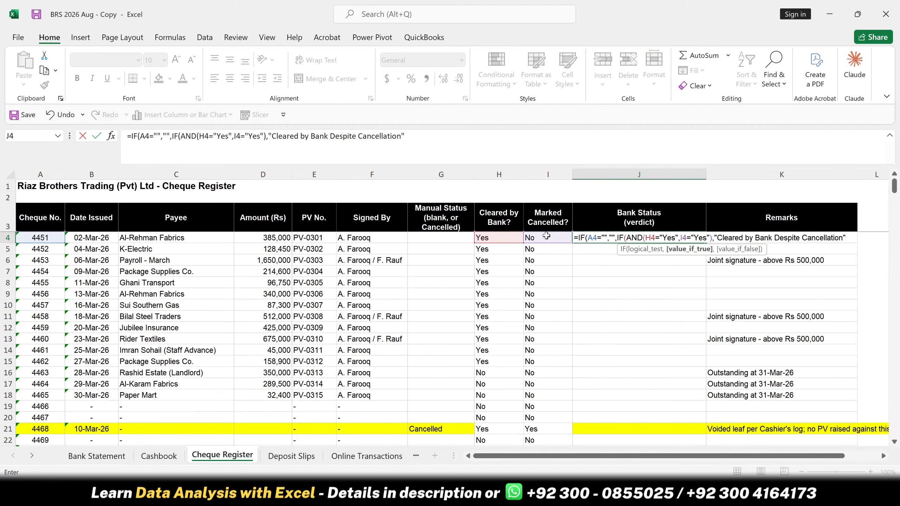
- Nest another IF in the J4 formula that returns "Presensted" when H4 equals "Yes"
text(,)
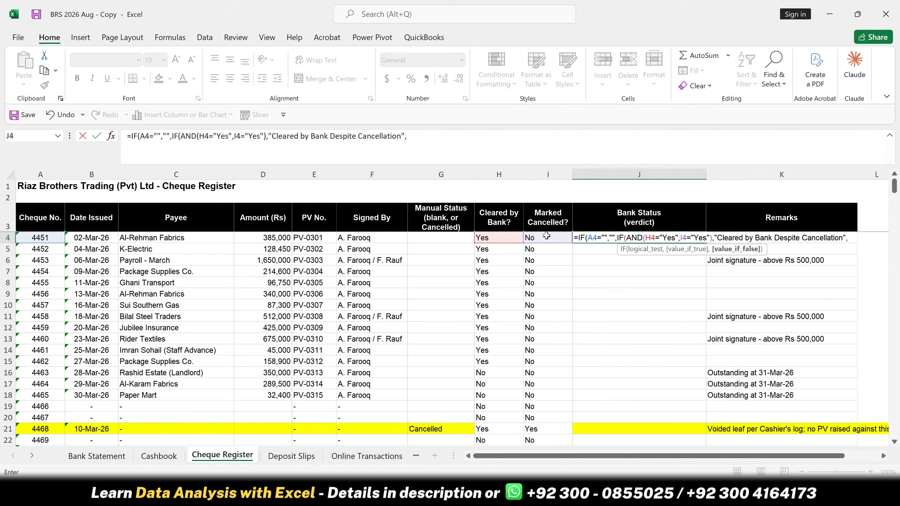
text(if)
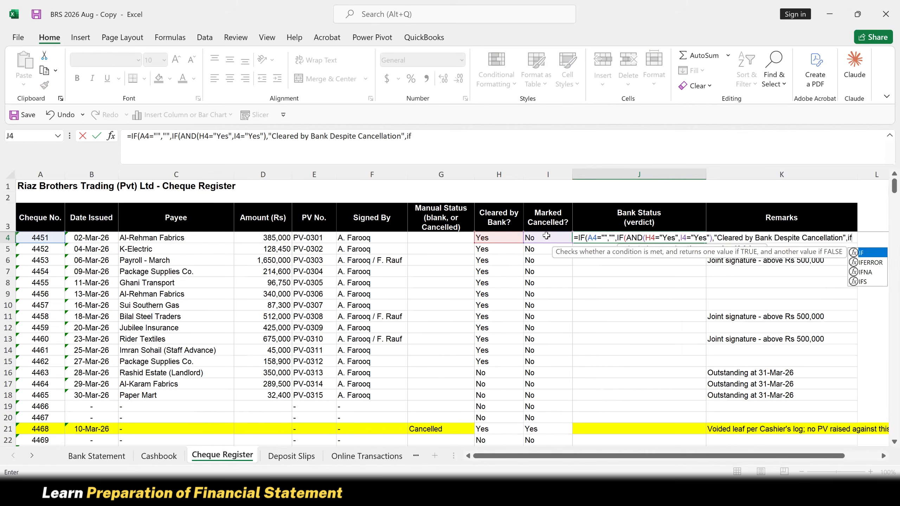
key(Tab)
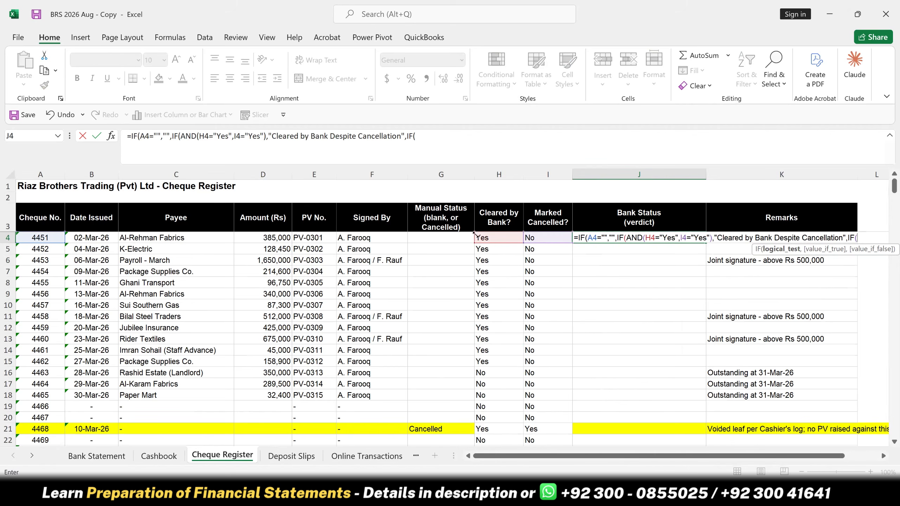
click(487, 237)
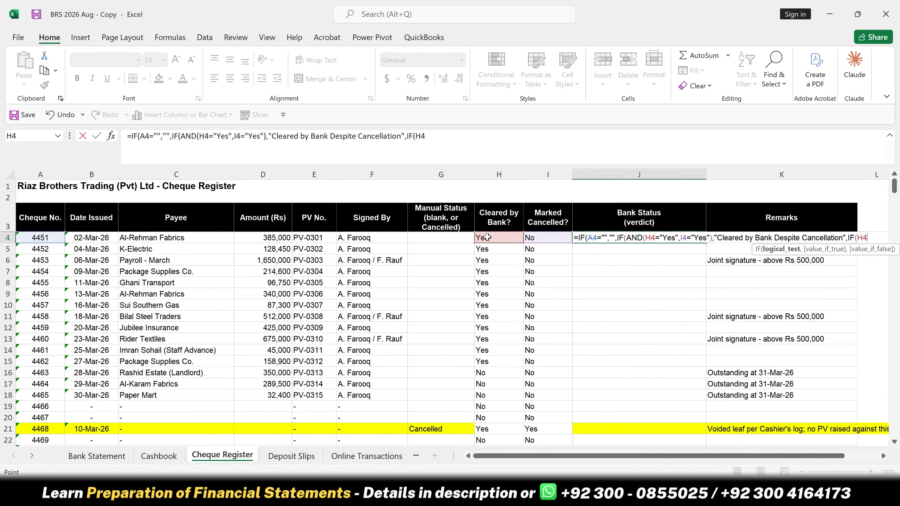
text(="Yes")
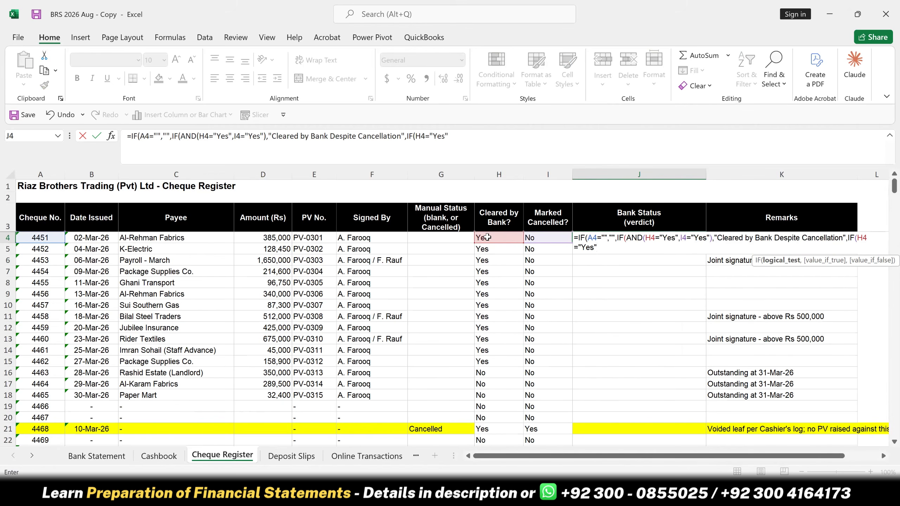
text(,")
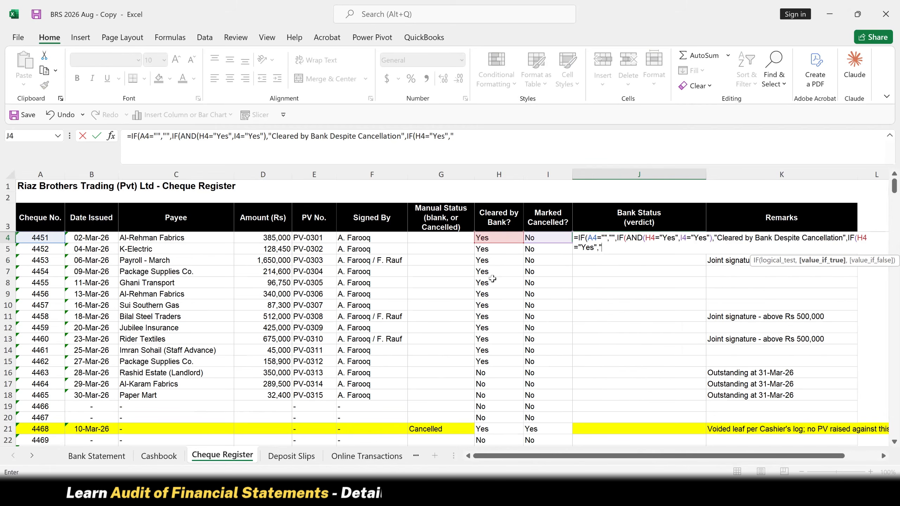
text(Presensted)
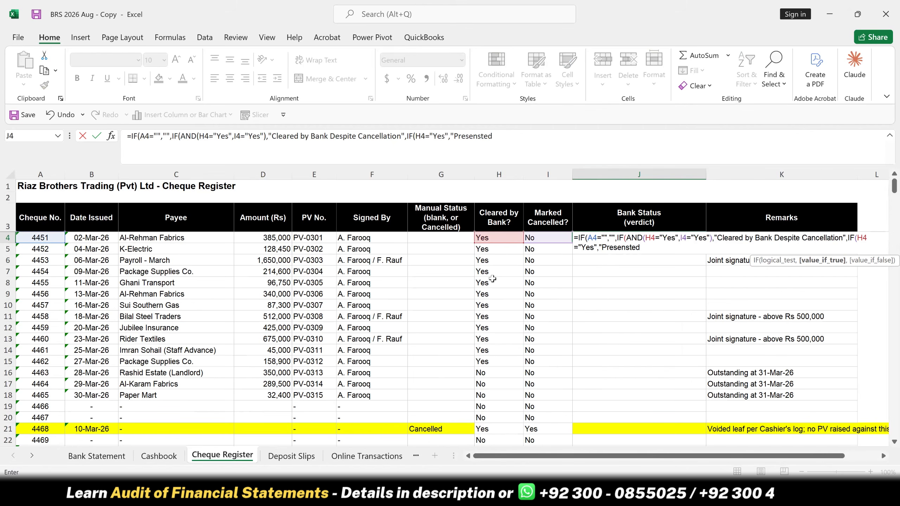
text(")
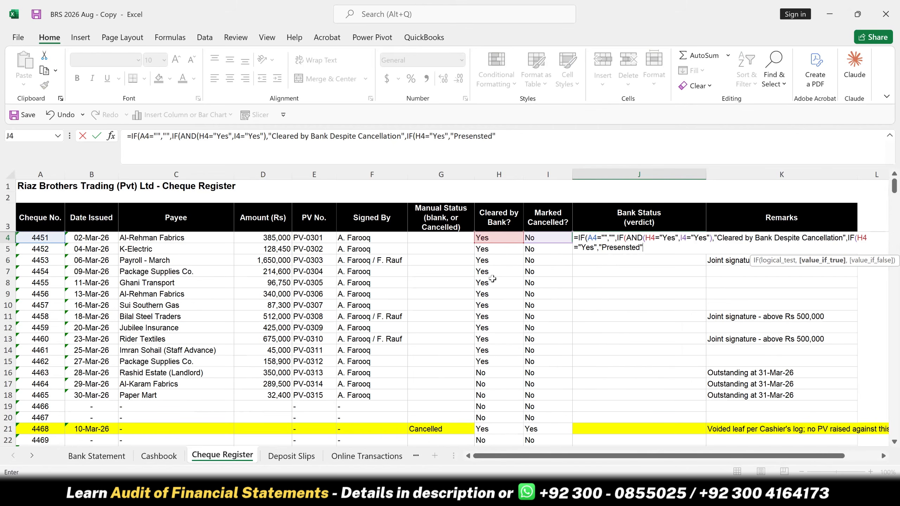
text(,)
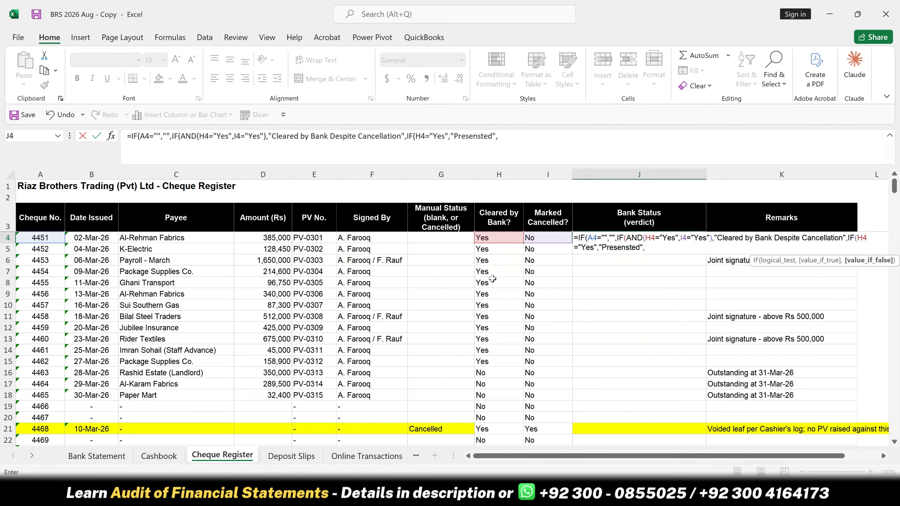
text(IF()
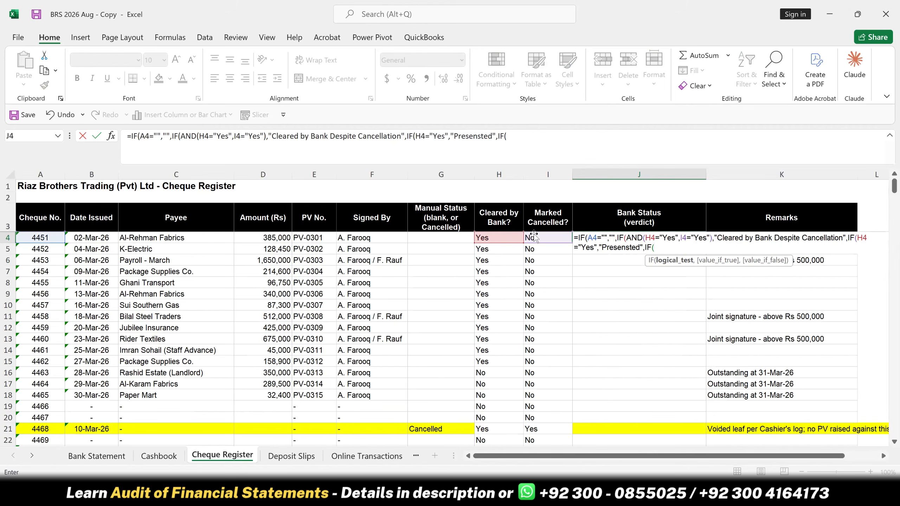
- Nest a further IF in the J4 formula that tests whether I4 equals "Yes"
click(549, 237)
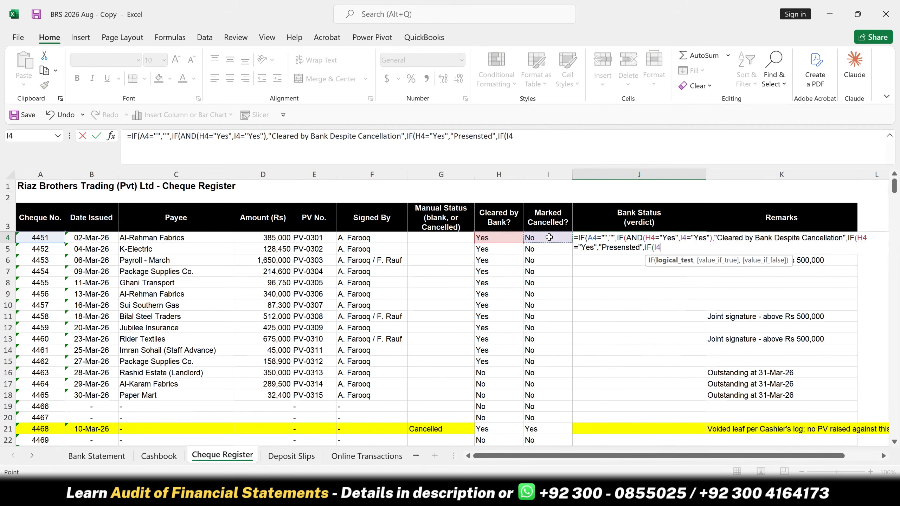
text(="Yes")
text(,)
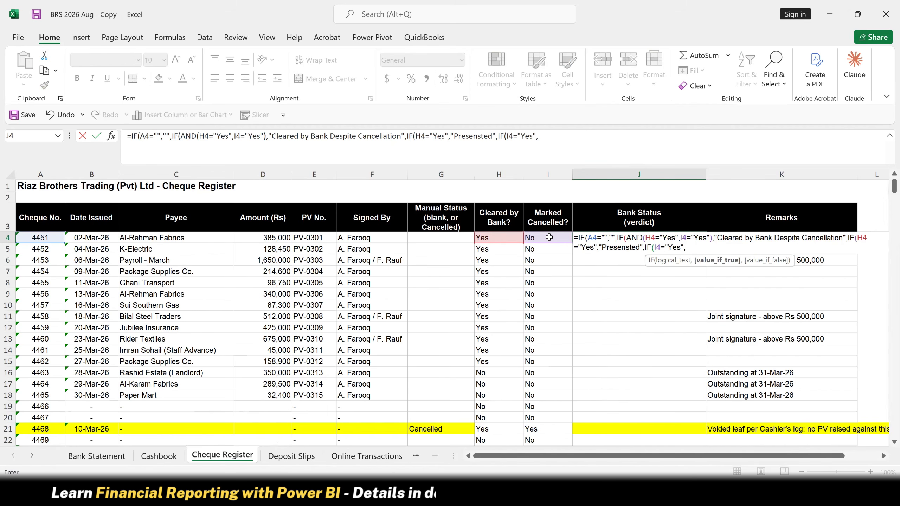
text(")
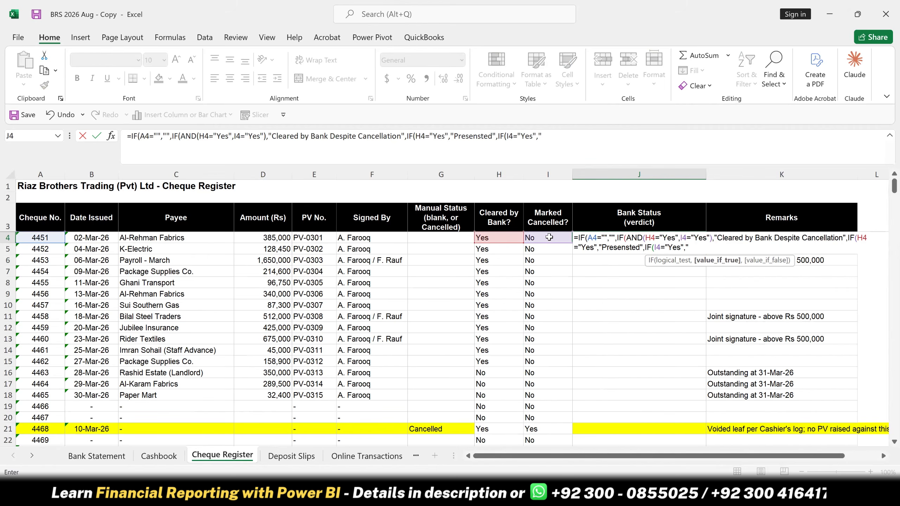
text(Not Cleared)
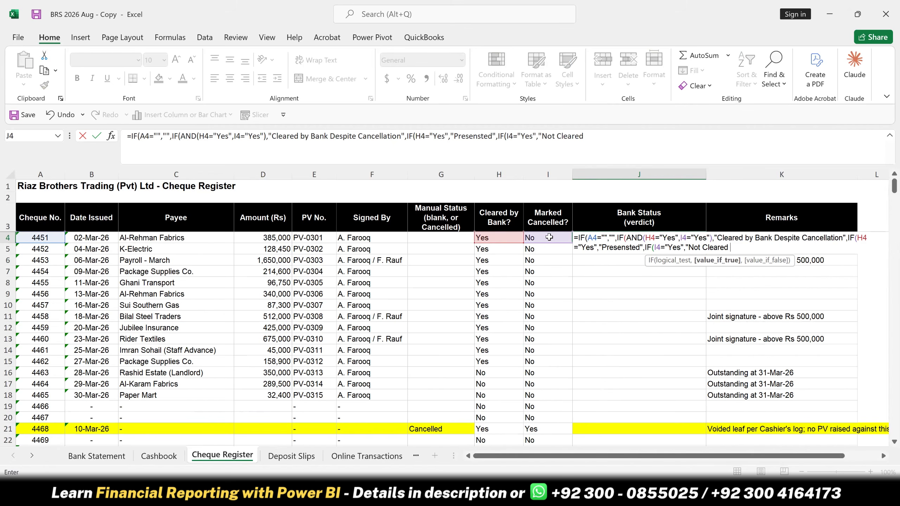
text(, Consistent with our Cance)
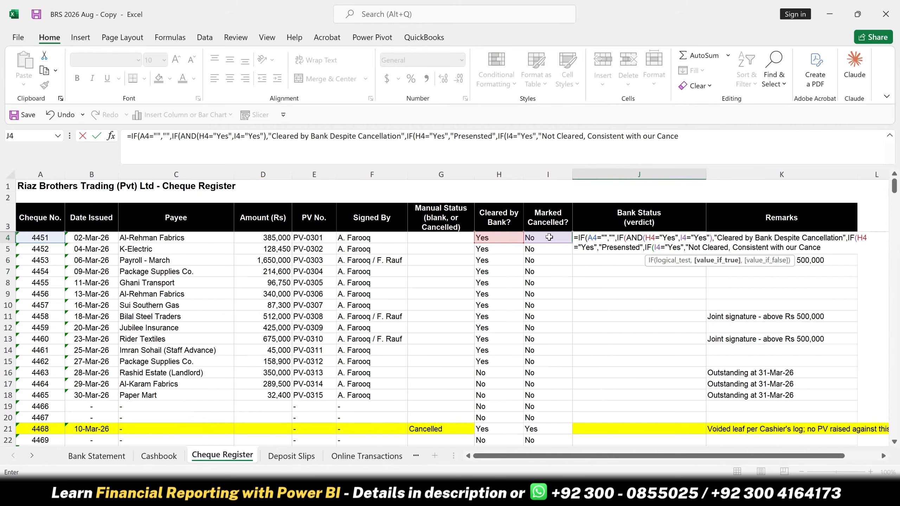
text(llation")
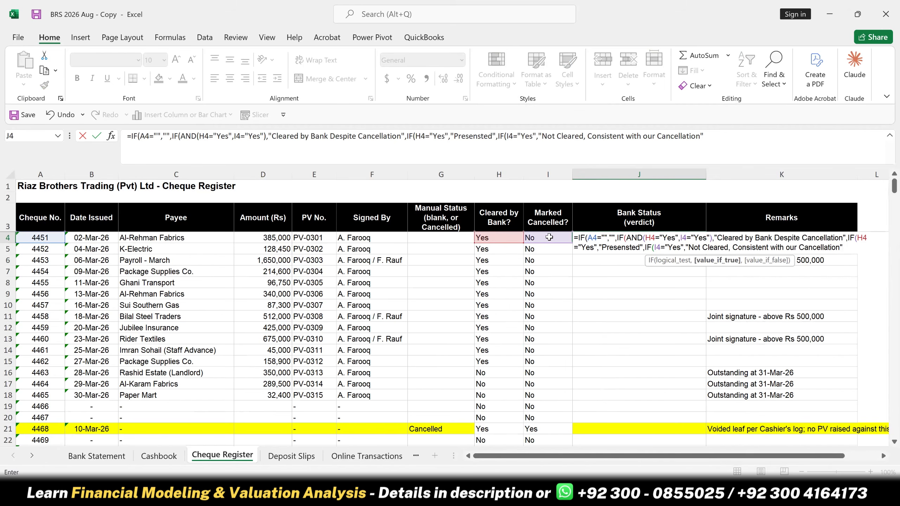
- Complete the J4 formula with "Outstanding" as the last false value and fill it down the Bank Status column
text(,)
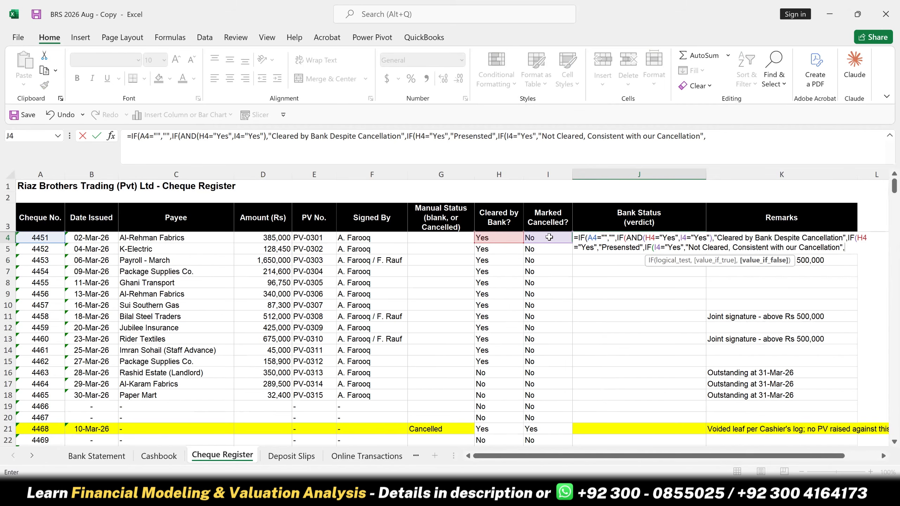
text("Outstanding)
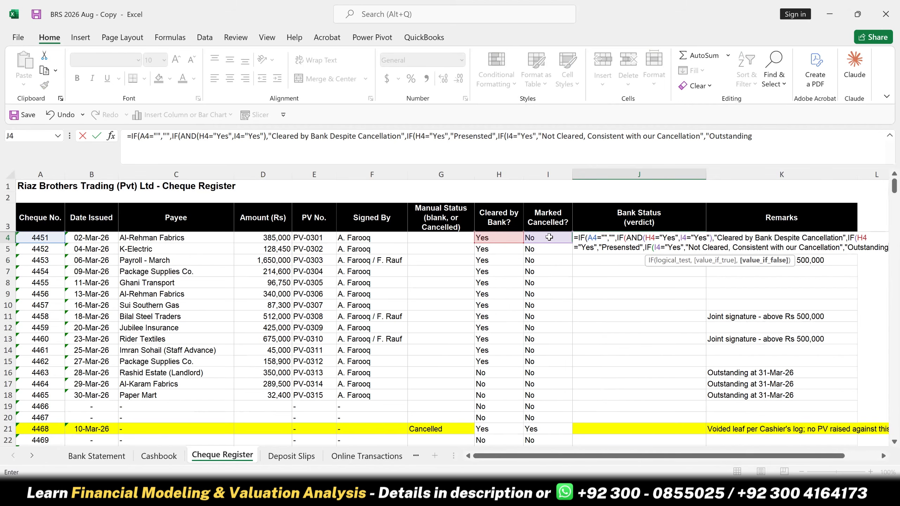
text(")
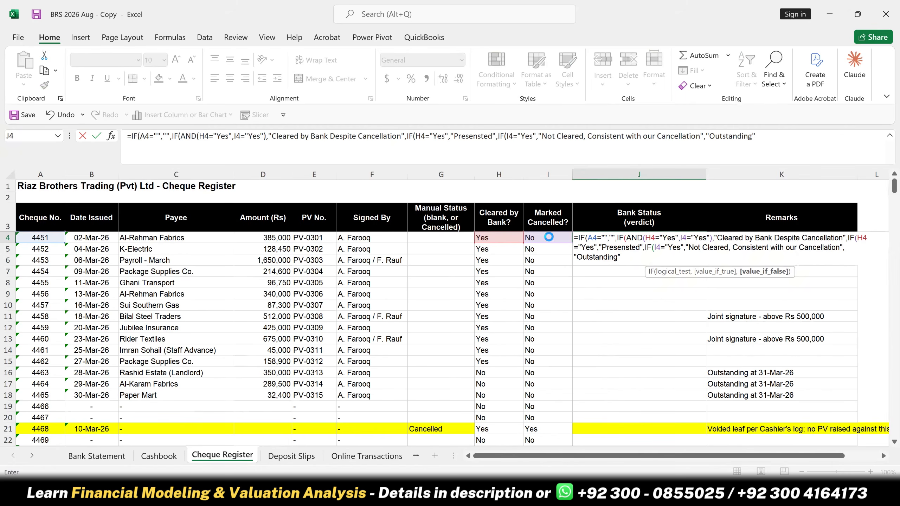
key(Return)
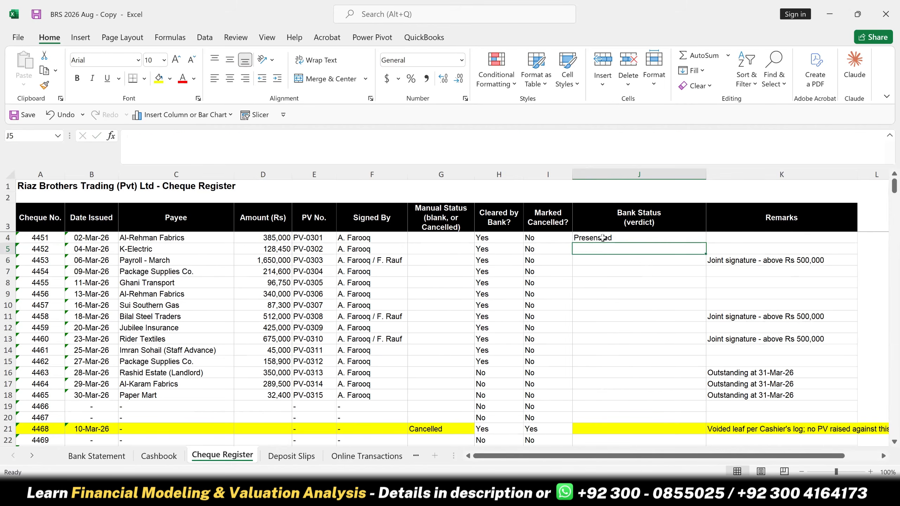
click(638, 239)
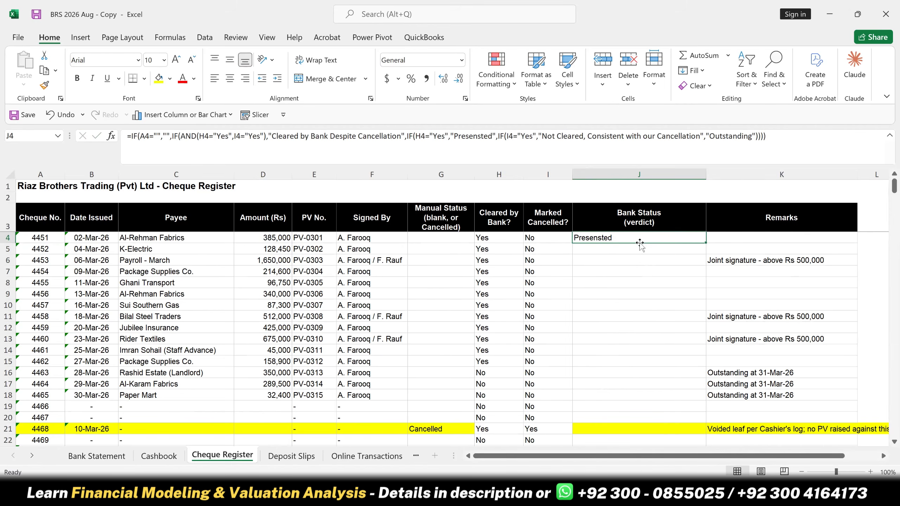
double_click(707, 244)
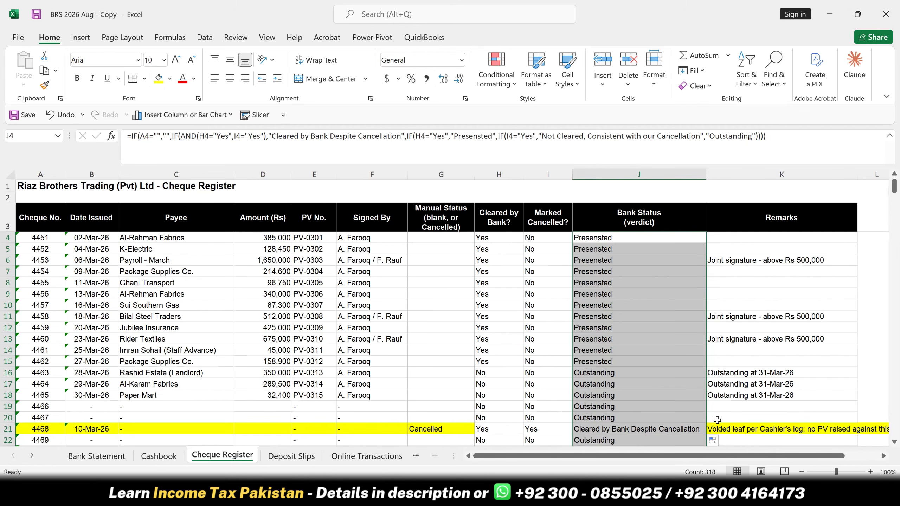
- Start a COUNTIF formula in the first Status cell, F4, of the Deposit Slips sheet
click(294, 454)
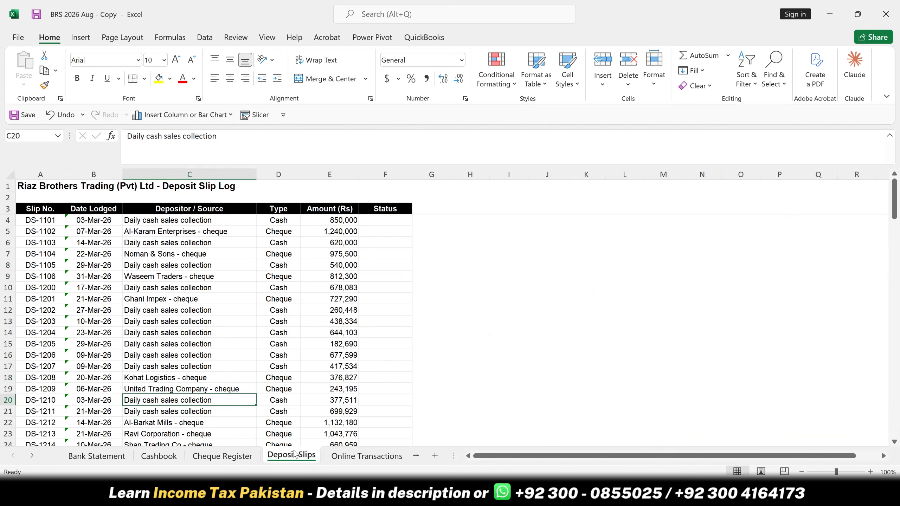
click(351, 444)
click(354, 457)
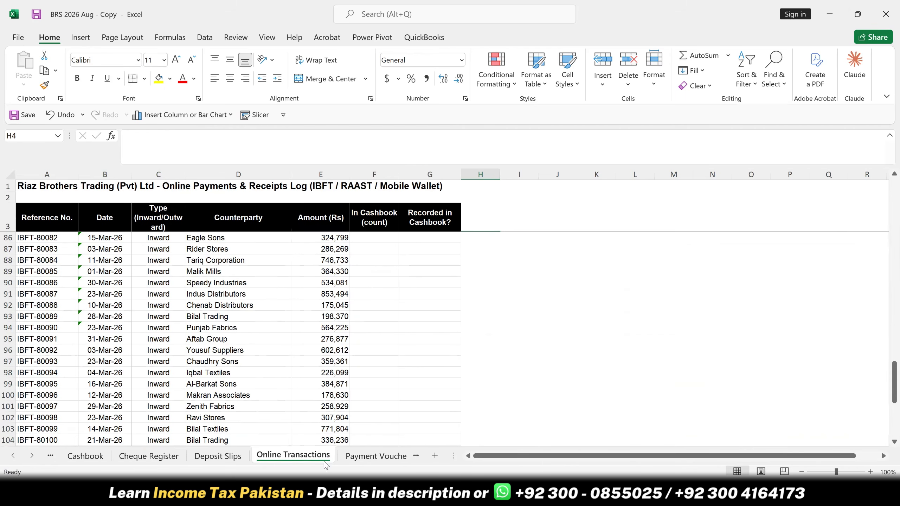
click(218, 455)
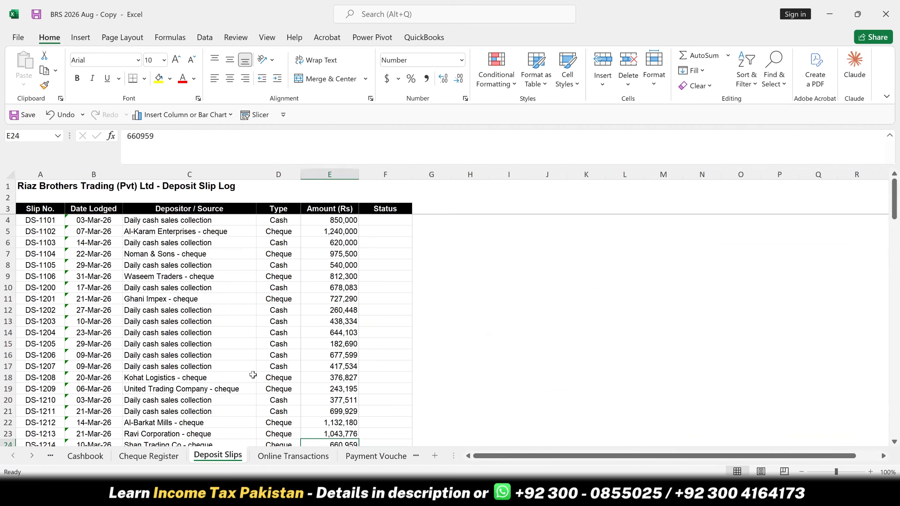
click(369, 220)
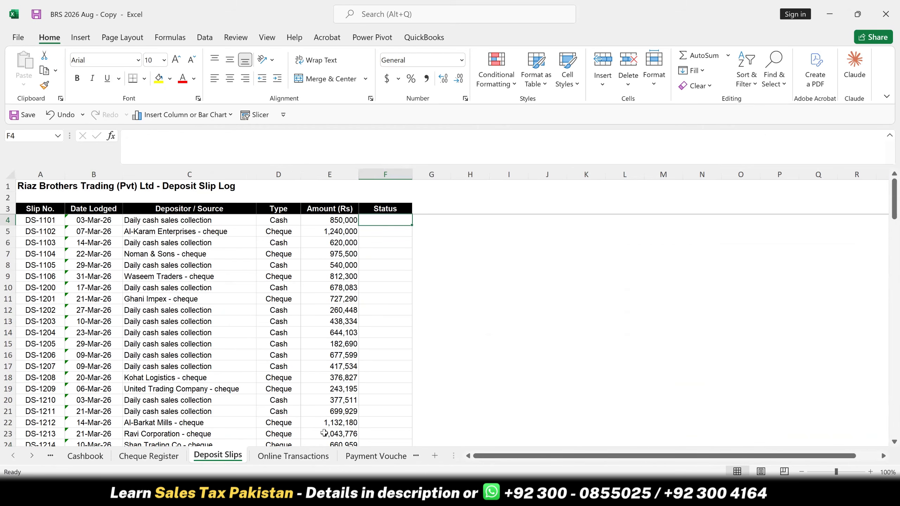
click(299, 458)
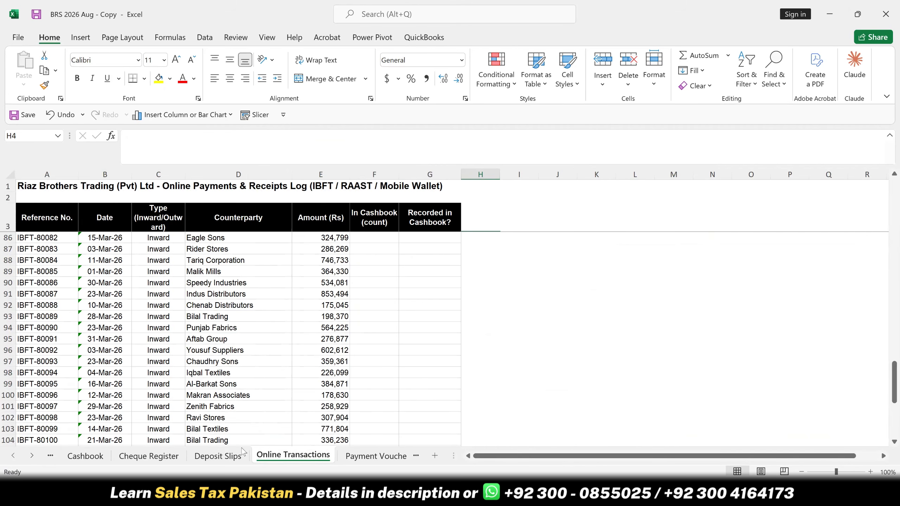
click(218, 456)
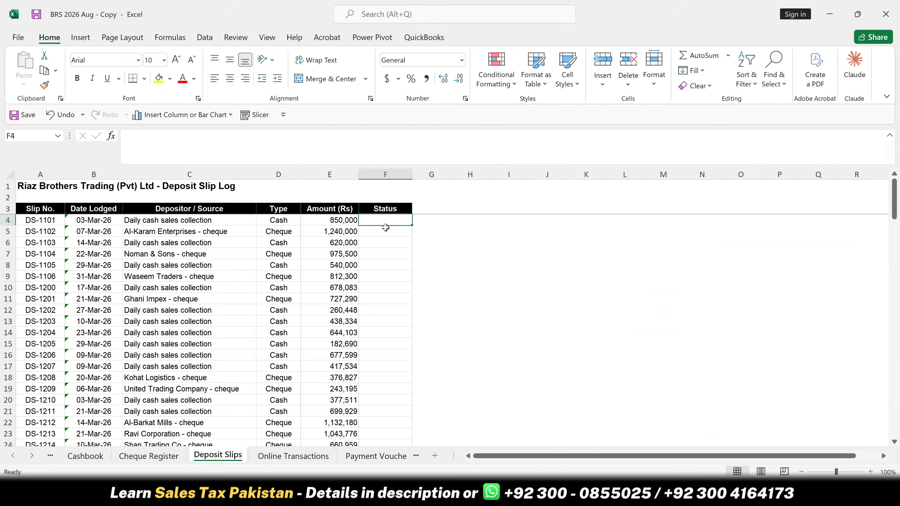
text(=coun)
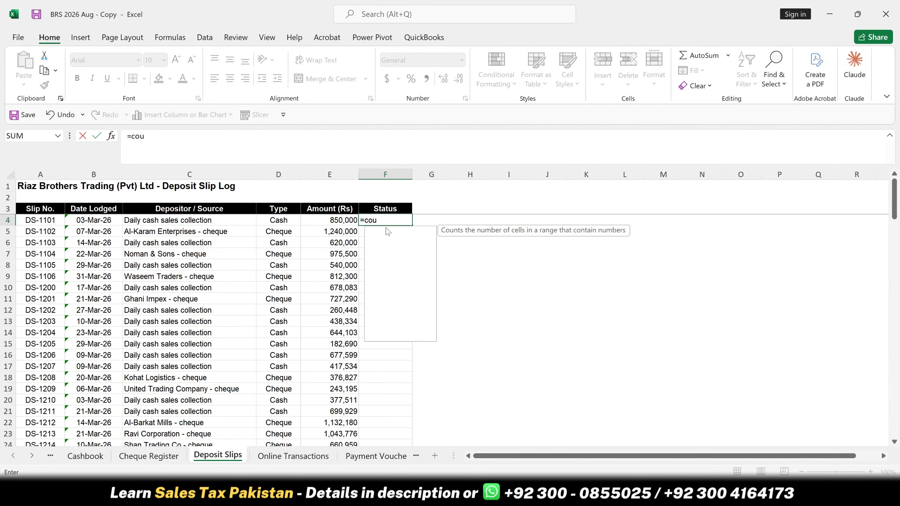
key(Down)
key(Down)
key(Down)
key(Tab)
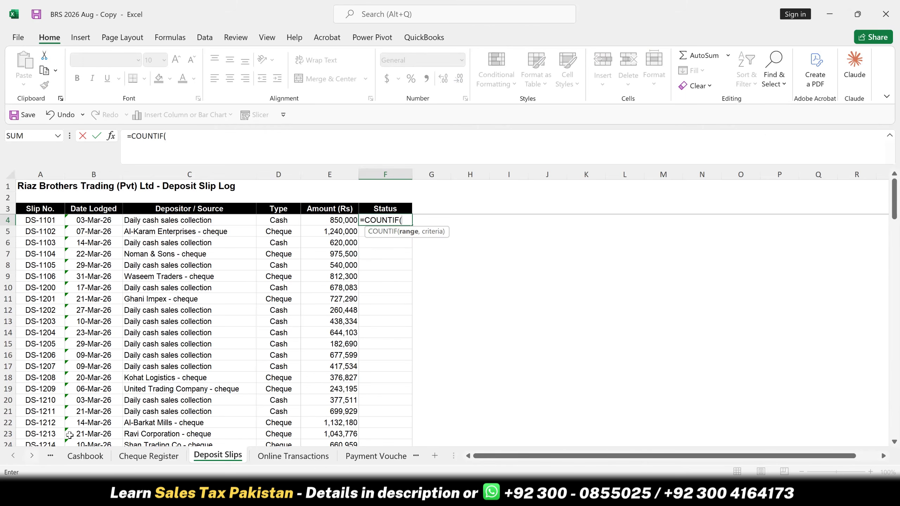
- Set the COUNTIF range to the Bank Statement sheet's extracted reference numbers, $H$6:$H$518, as an absolute reference
click(50, 456)
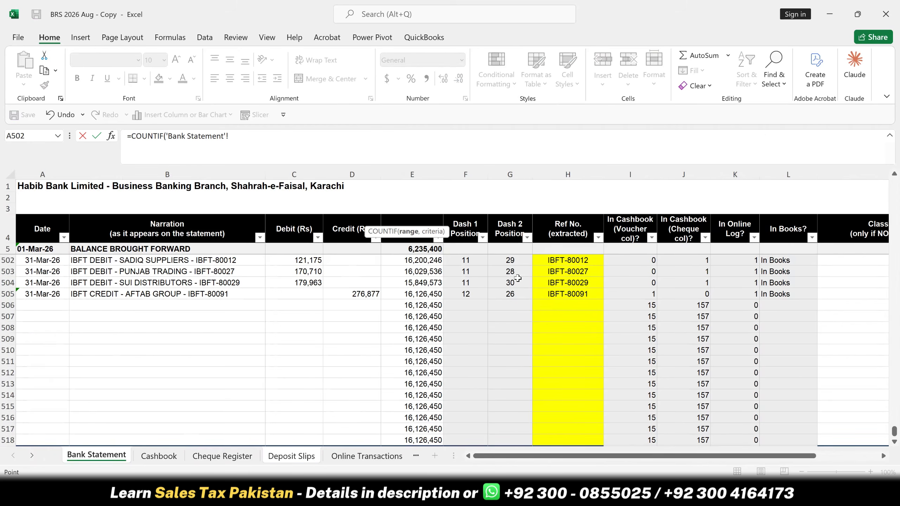
click(546, 271)
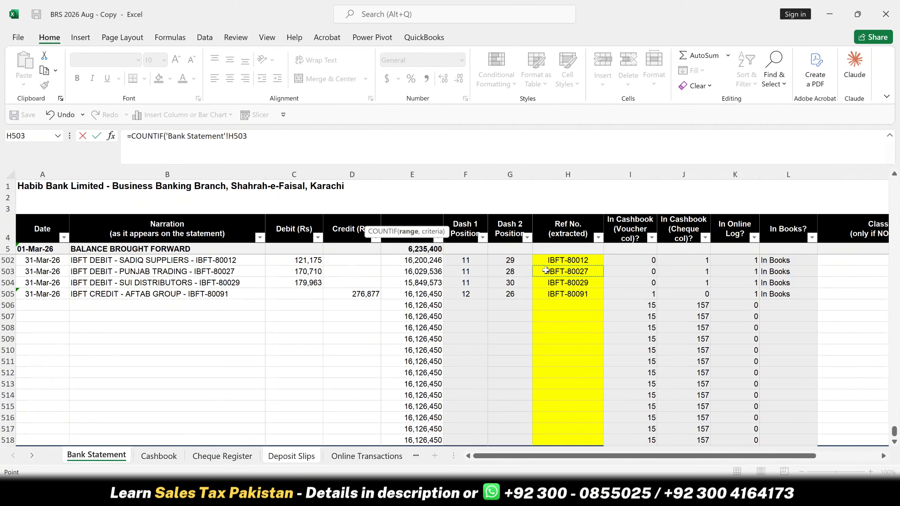
key(ctrl+Up)
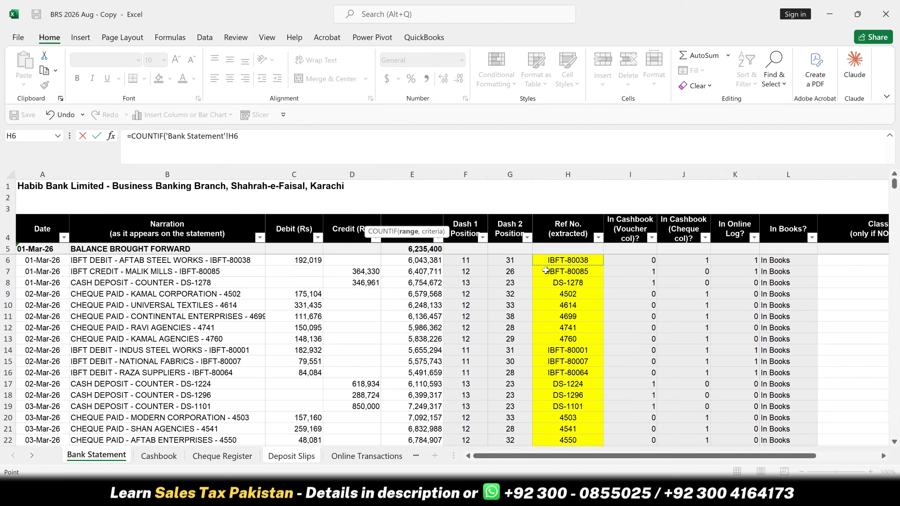
key(ctrl+shift+Down)
key(F4)
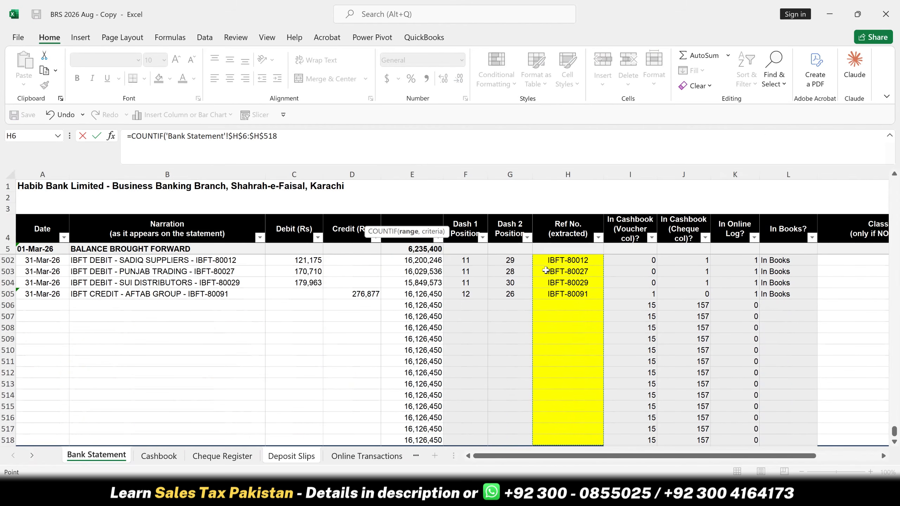
text(,)
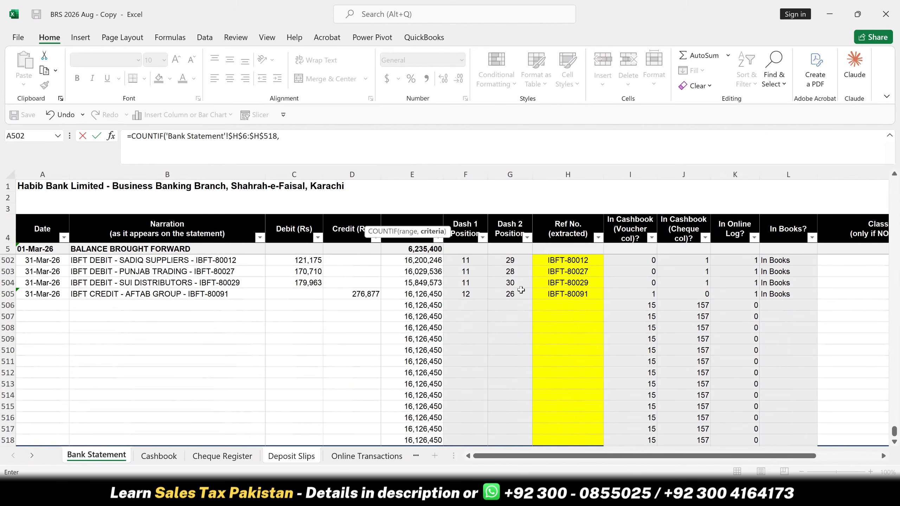
- Use slip number cell A4 on the Deposit Slips sheet as the COUNTIF criteria and enter the formula in F4
click(290, 456)
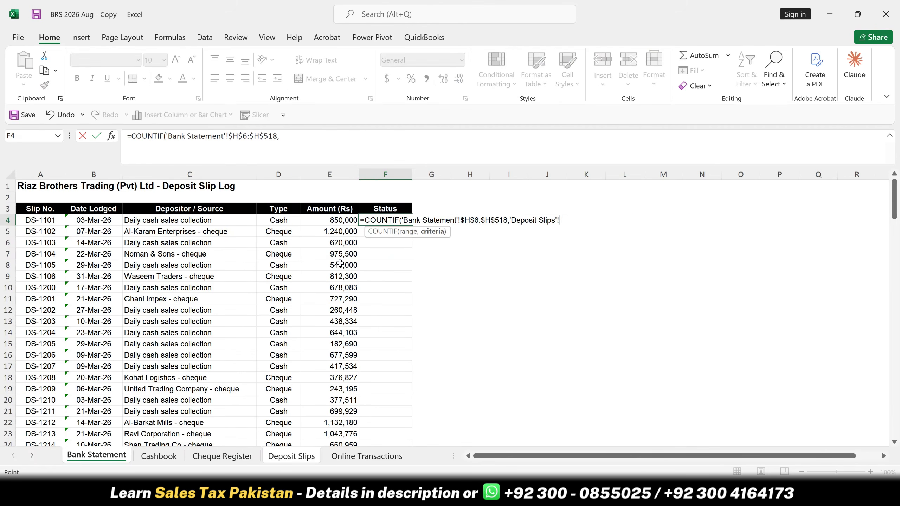
click(33, 220)
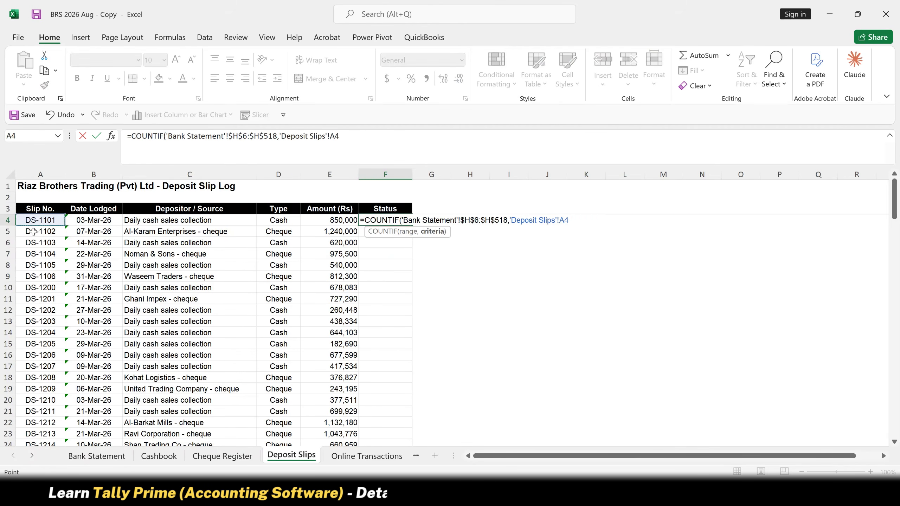
key(Return)
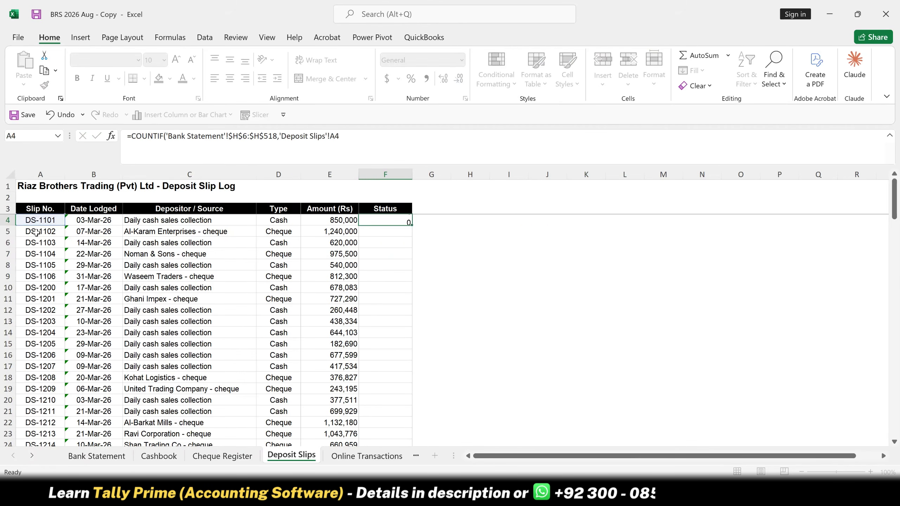
key(Up)
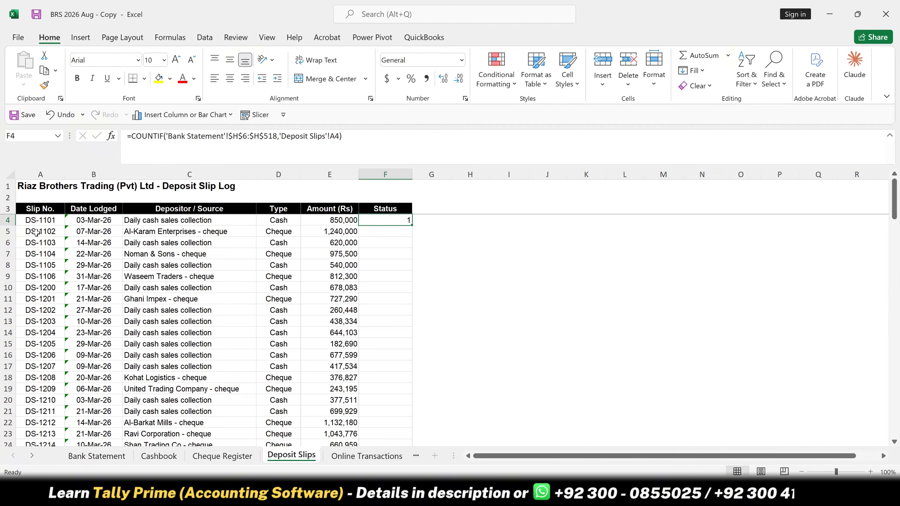
- Edit the F4 formula to wrap an IF function around the COUNTIF
key(F2)
key(Left)
key(Left)
key(Left)
key(Left)
key(Left)
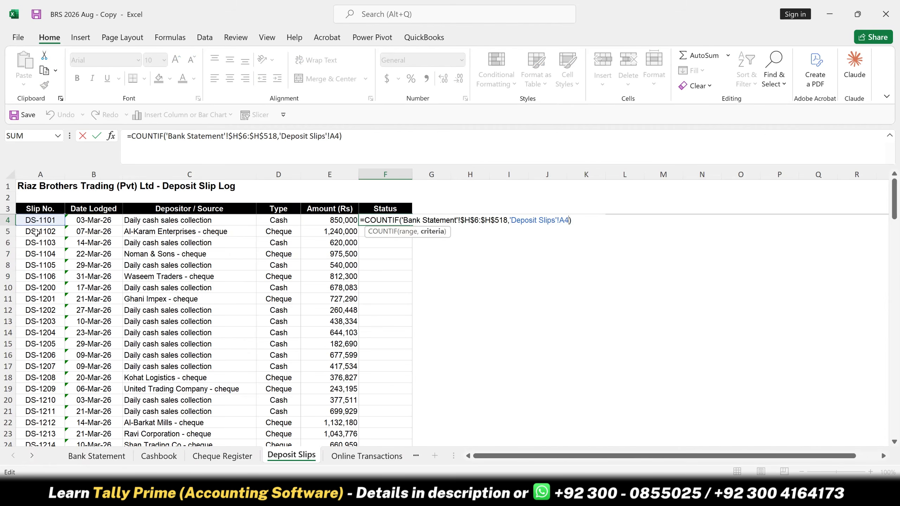
key(Left)
key(Left)
key(Left)
key(Left)
key(Left)
key(Left)
key(Left)
key(Left)
key(Left)
key(Left)
key(Left)
key(Left)
key(Left)
key(Left)
key(Left)
key(Left)
key(Left)
key(Left)
key(Left)
key(Left)
key(Left)
key(Left)
key(Left)
key(Left)
key(Left)
key(Left)
key(Left)
key(Left)
key(Left)
key(Left)
key(Left)
text(IF()
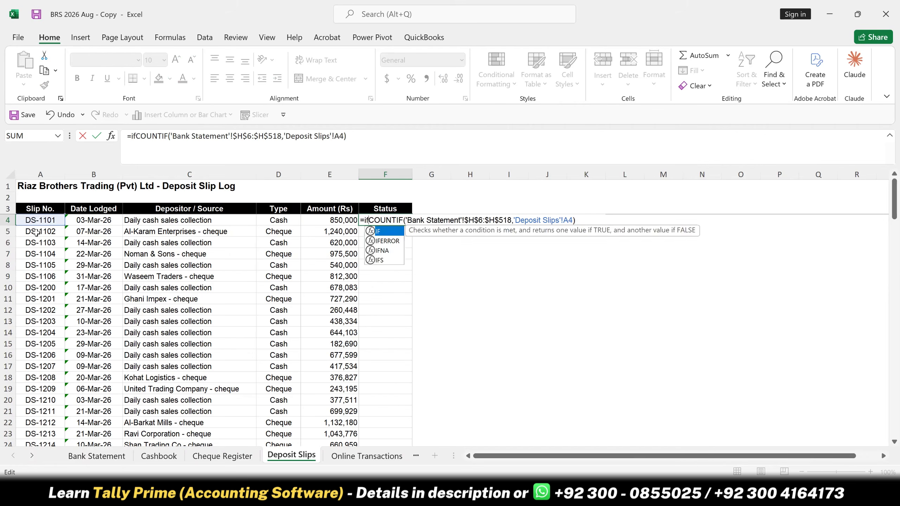
- Make the IF's logical test in F4 check whether the COUNTIF result equals 1
key(Right)
key(Right)
key(Right)
key(Right)
key(Right)
key(Right)
key(Right)
key(Right)
key(Right)
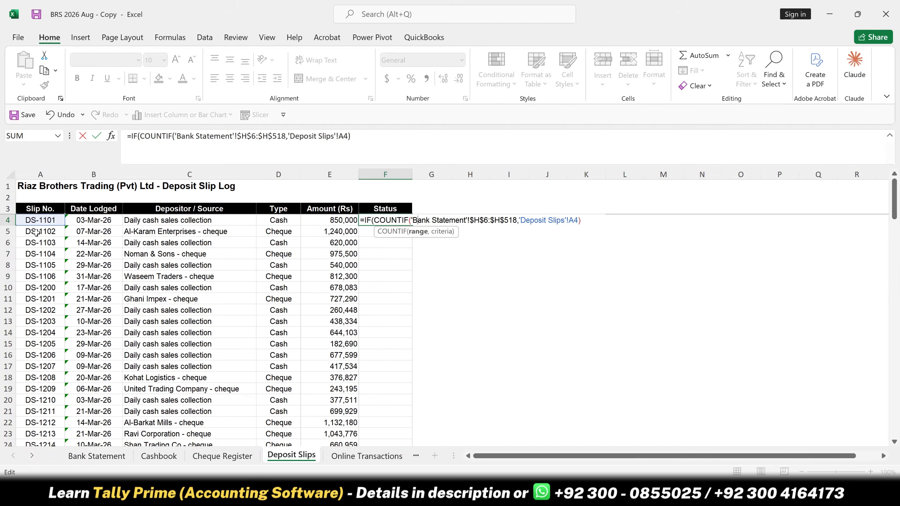
key(Right)
key(Right)
key(Right)
key(Right)
key(Right)
key(Right)
key(Right)
key(Right)
key(Right)
key(Right)
key(Right)
key(Right)
key(Right)
key(Right)
key(Right)
key(Right)
key(Right)
key(Right)
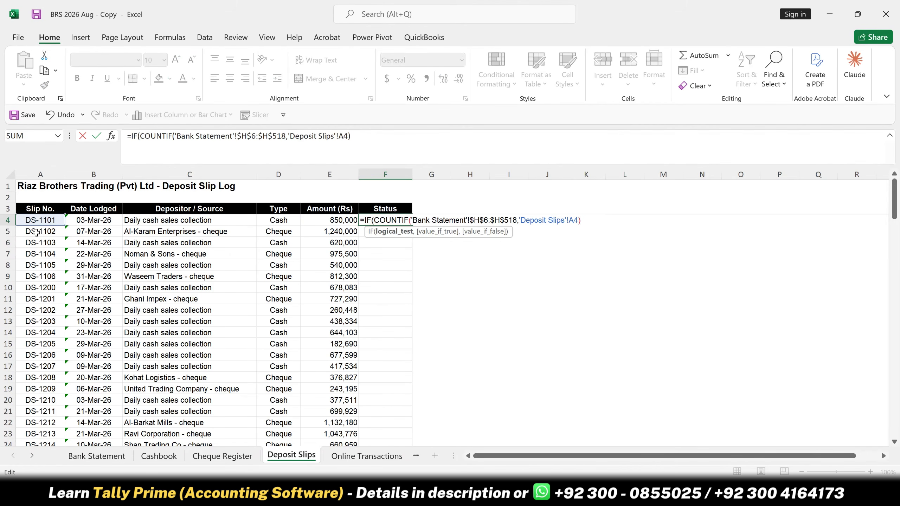
text(=1,"IN)
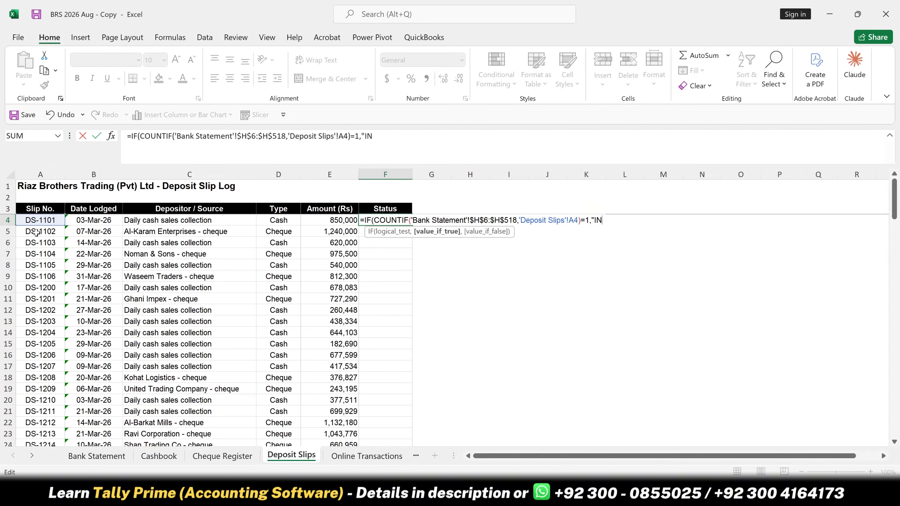
key(BackSpace)
key(BackSpace)
- Enter "Cleared" as the value the F4 formula returns when the test is true
text(Cl)
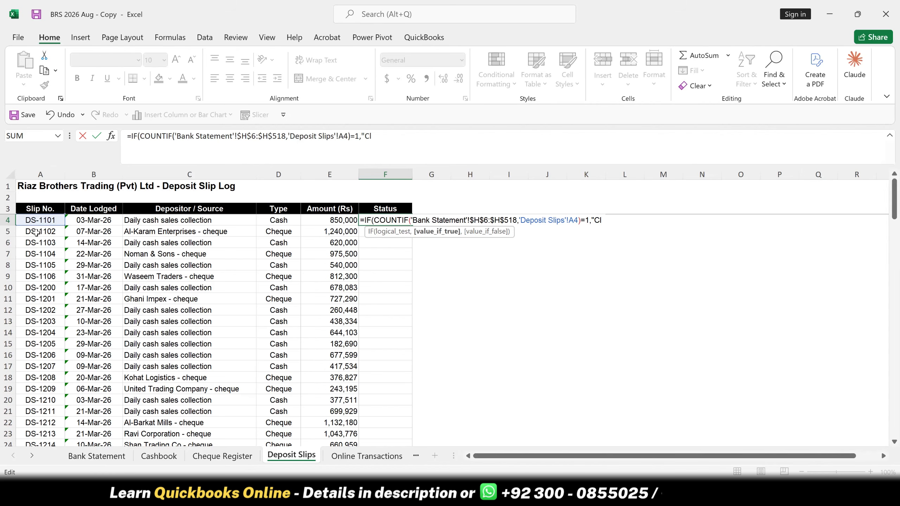
text(eared")
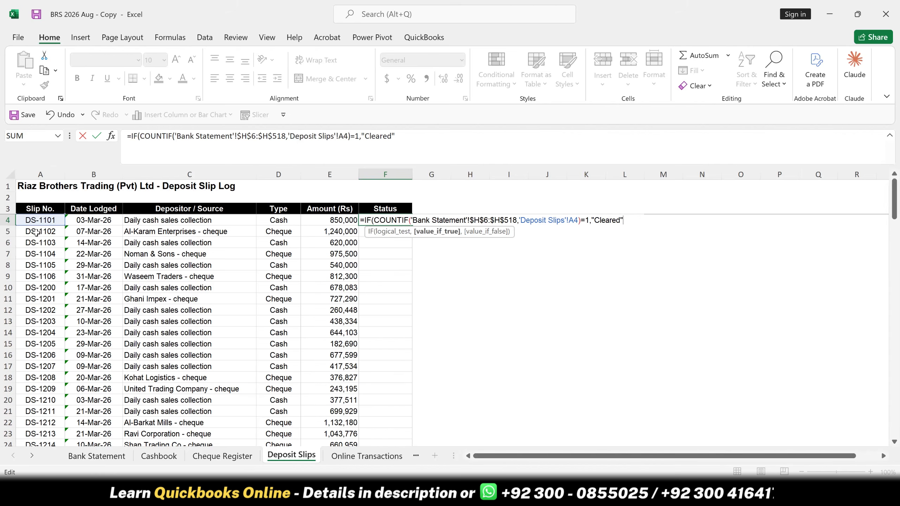
text(,)
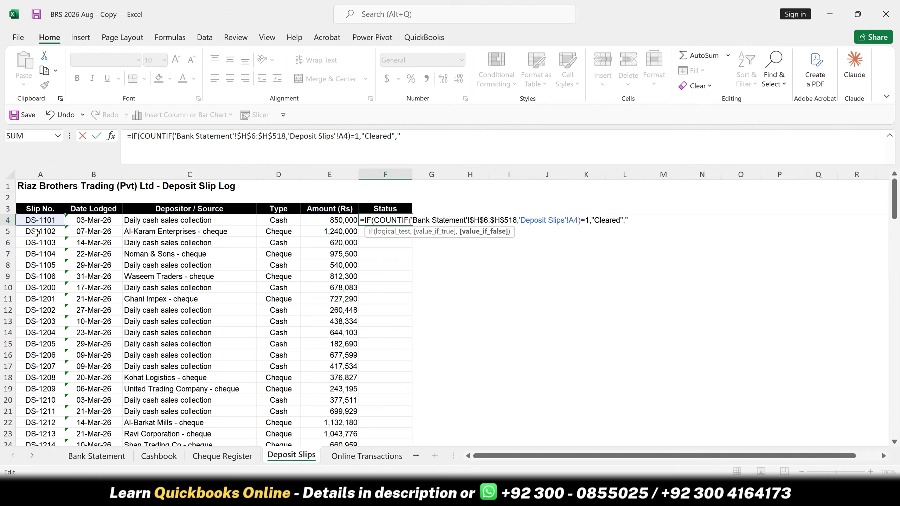
- Enter "In Transit" as the false value of the F4 formula and fill the formula down the Status column
text("IN Transit")
click(637, 220)
key(BackSpace)
text(n)
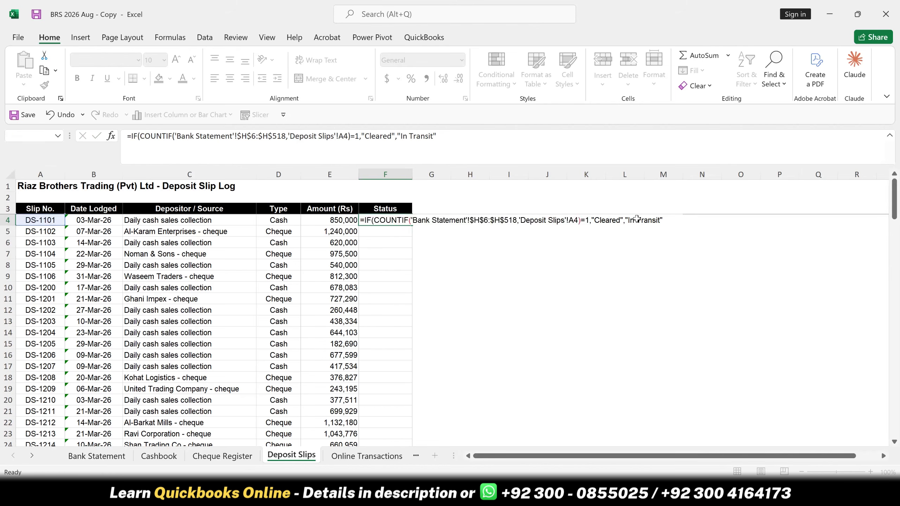
key(Return)
click(362, 219)
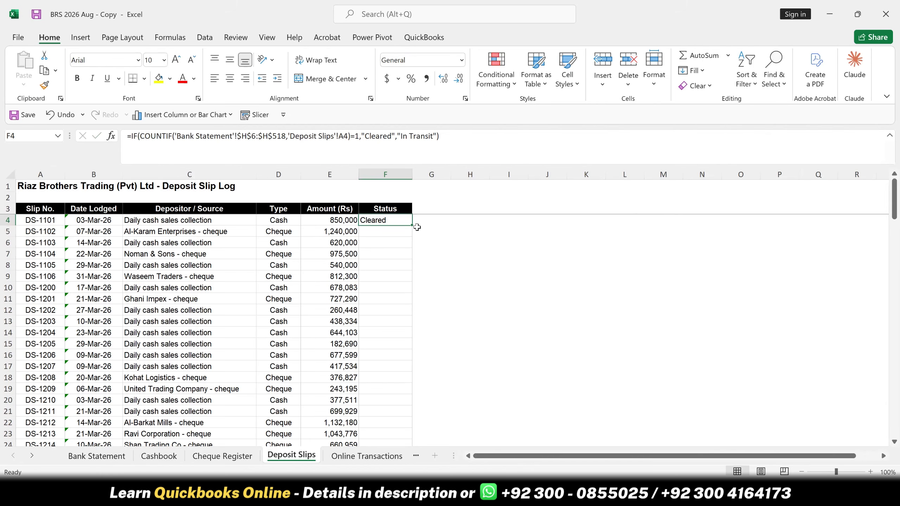
double_click(414, 226)
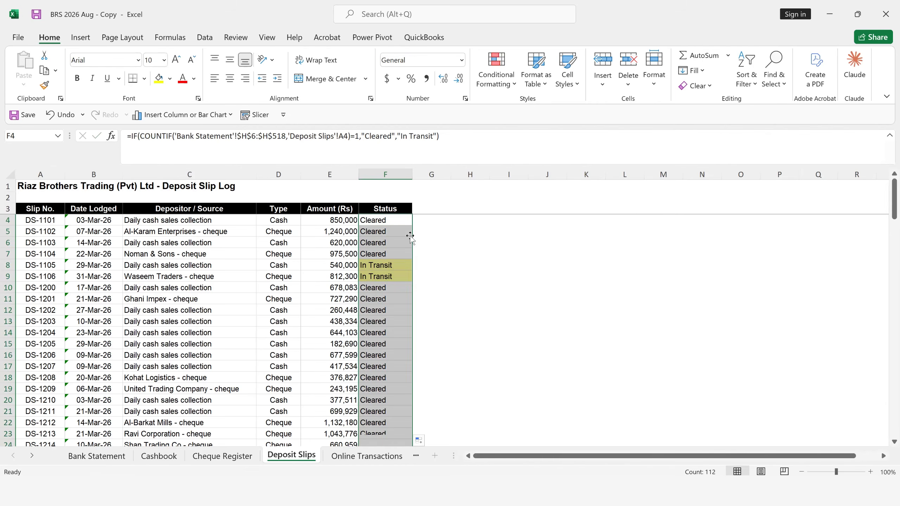
- Review the In Transit statuses in F8 and F9 with their slip numbers, and look through the rest of the Status column
click(396, 267)
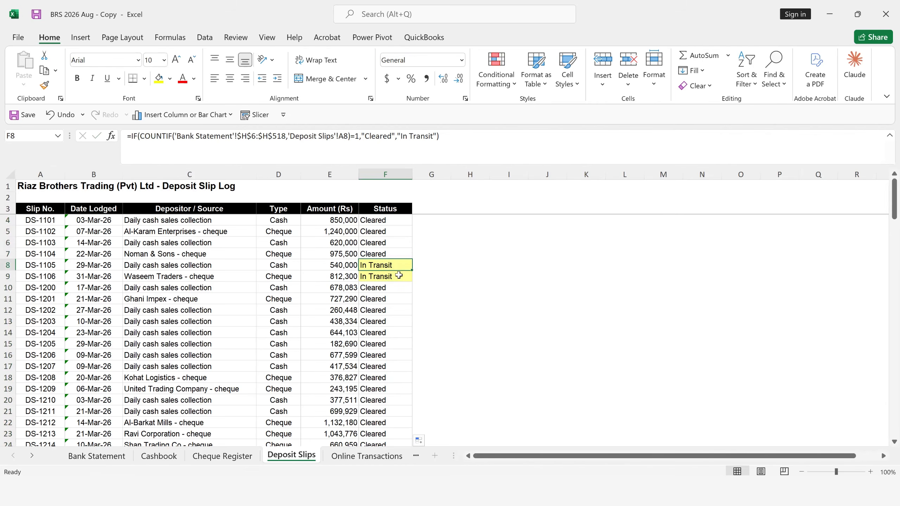
click(399, 275)
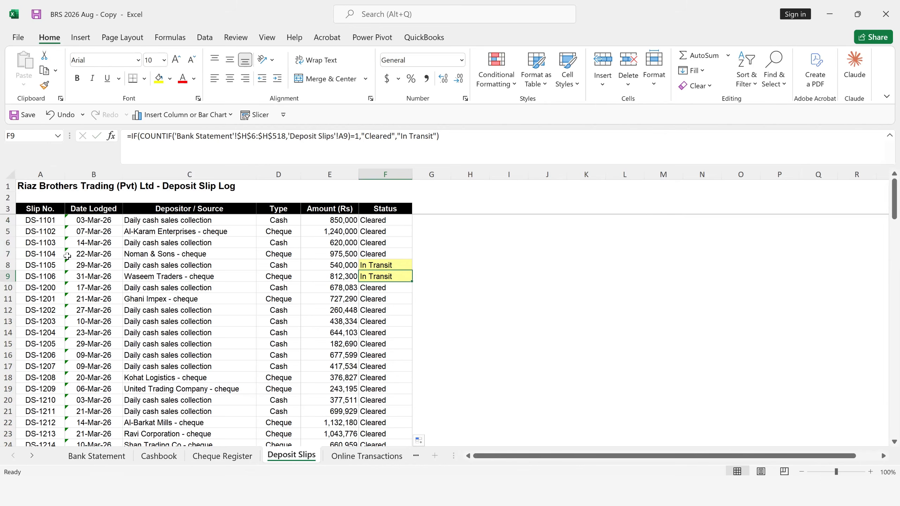
click(51, 267)
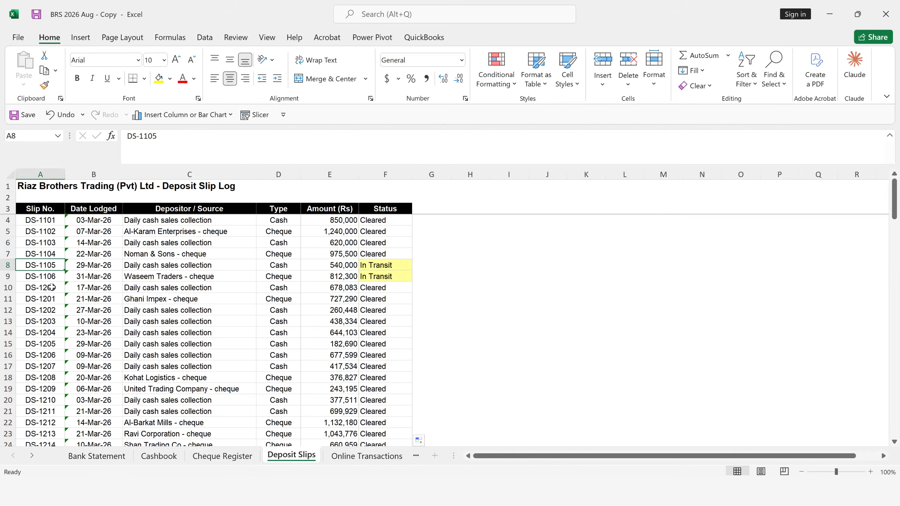
click(54, 277)
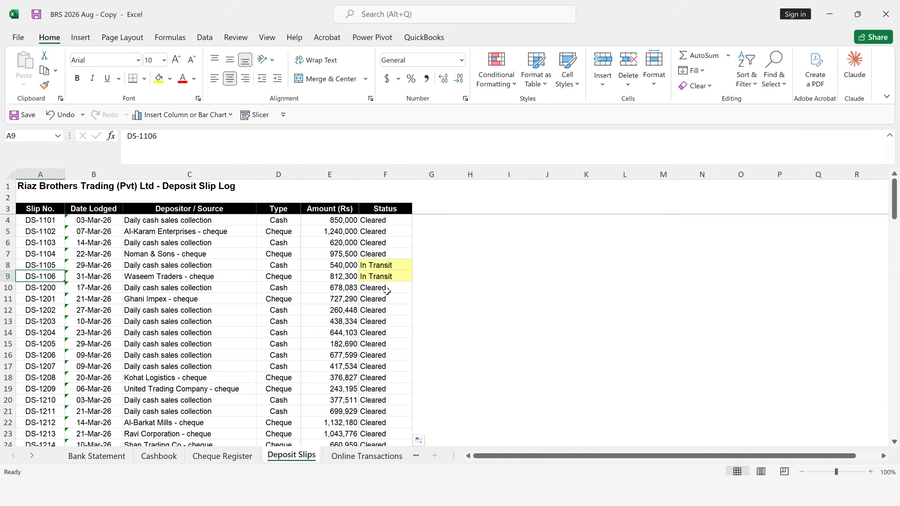
scroll(395, 295, down, 7)
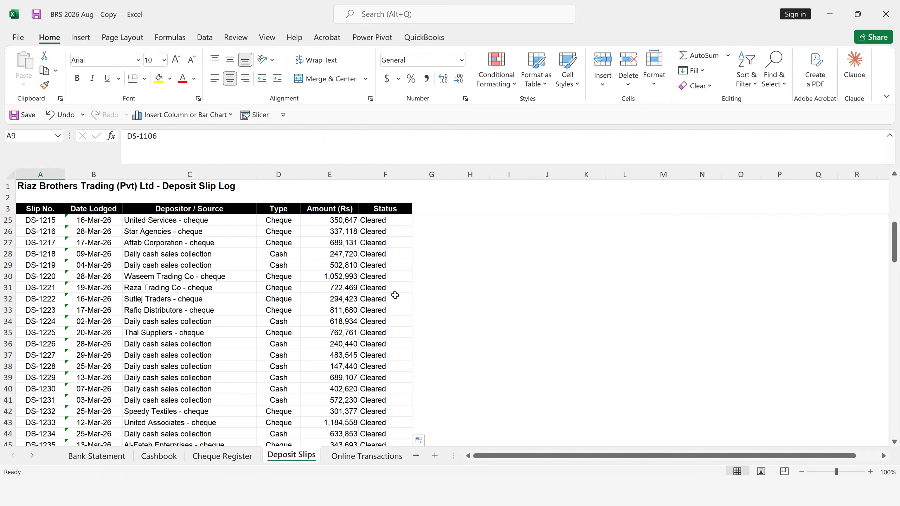
scroll(319, 258, up, 7)
- Turn on filtering for the deposit slip table's header row and filter the Status column to In Transit only
click(146, 207)
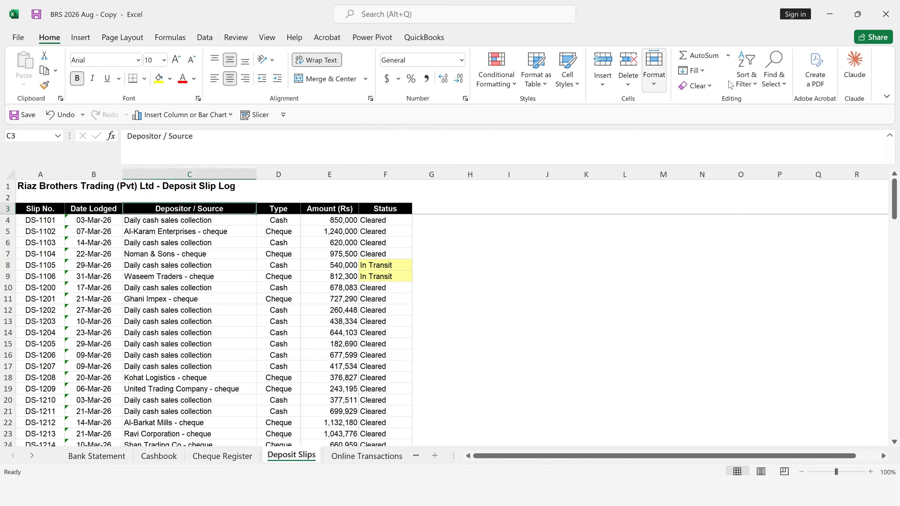
click(747, 77)
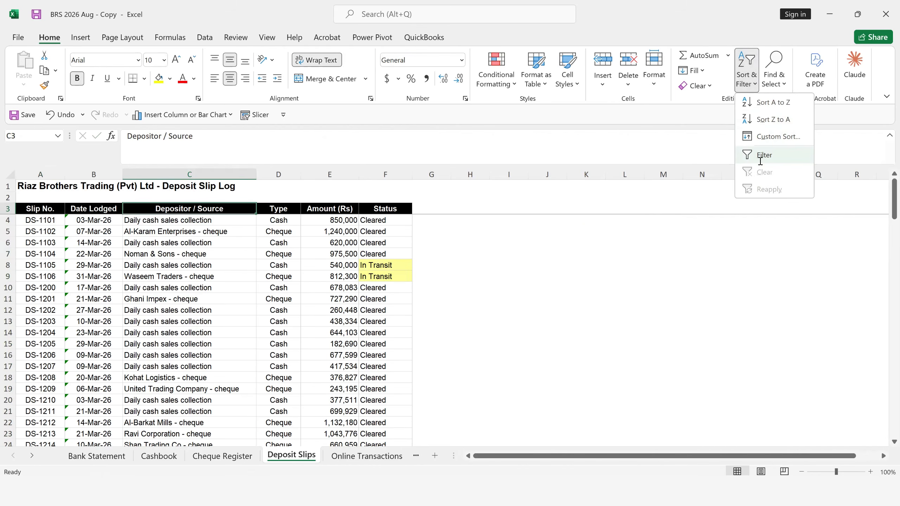
click(759, 155)
click(407, 209)
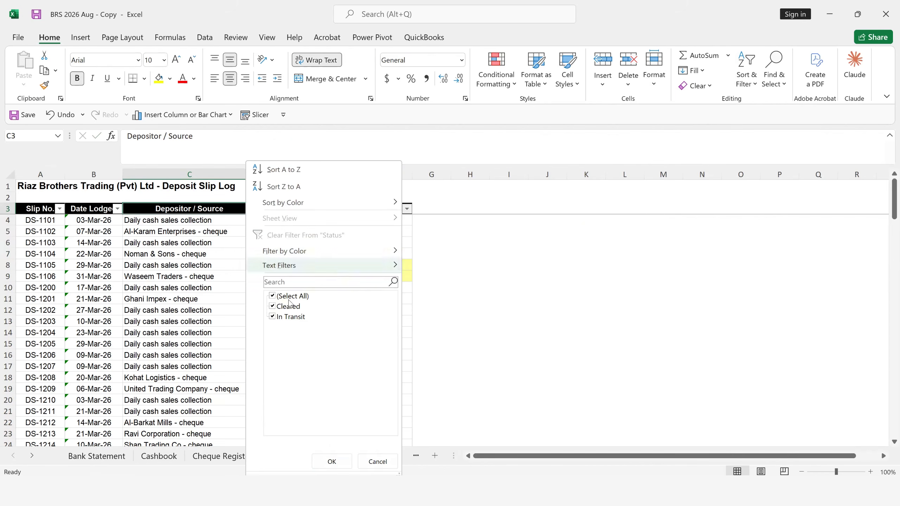
click(282, 296)
click(332, 461)
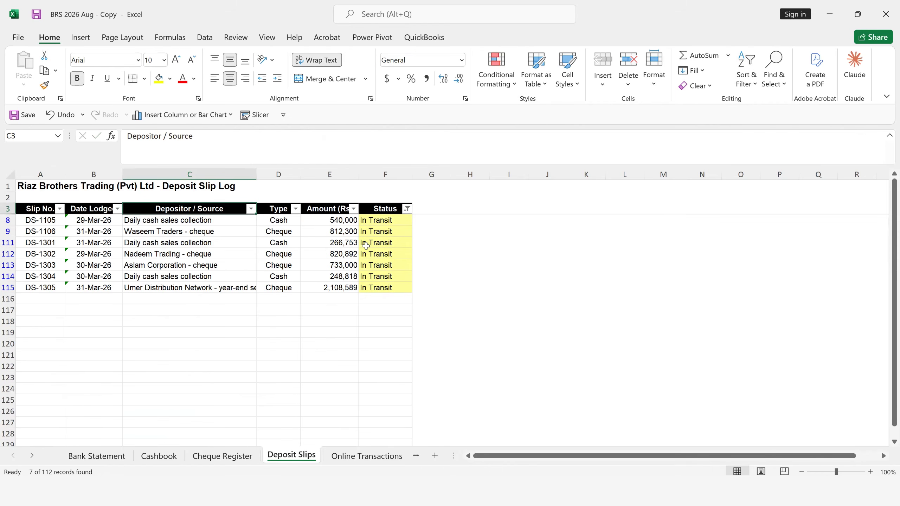
- Show all statuses again in the Status filter and check the lodging dates in B8 and B9
click(405, 210)
click(299, 296)
click(331, 461)
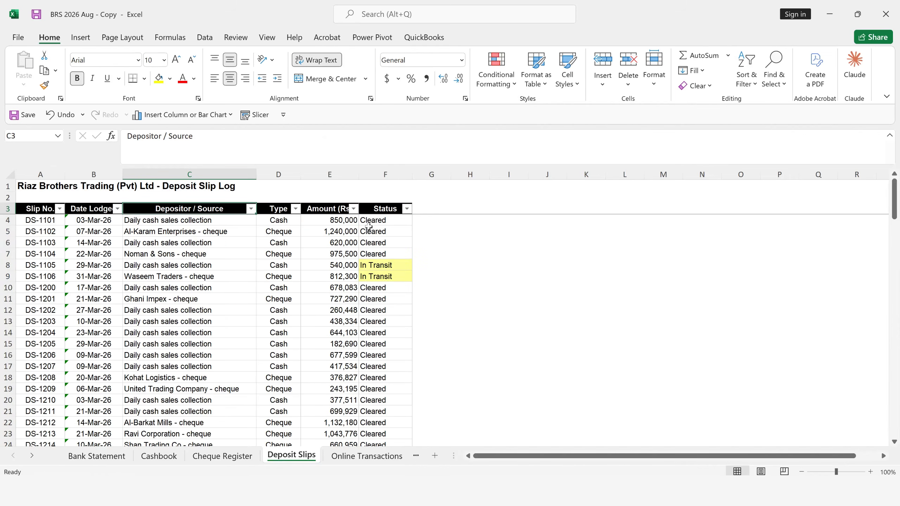
click(94, 269)
click(92, 281)
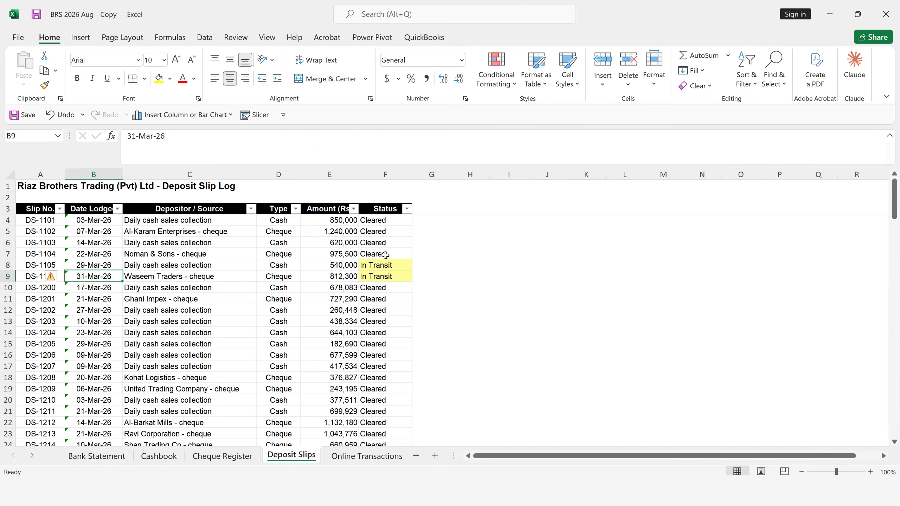
- Open the Online Transactions sheet and examine the In Cashbook (count) column and the row 86 entries
click(367, 455)
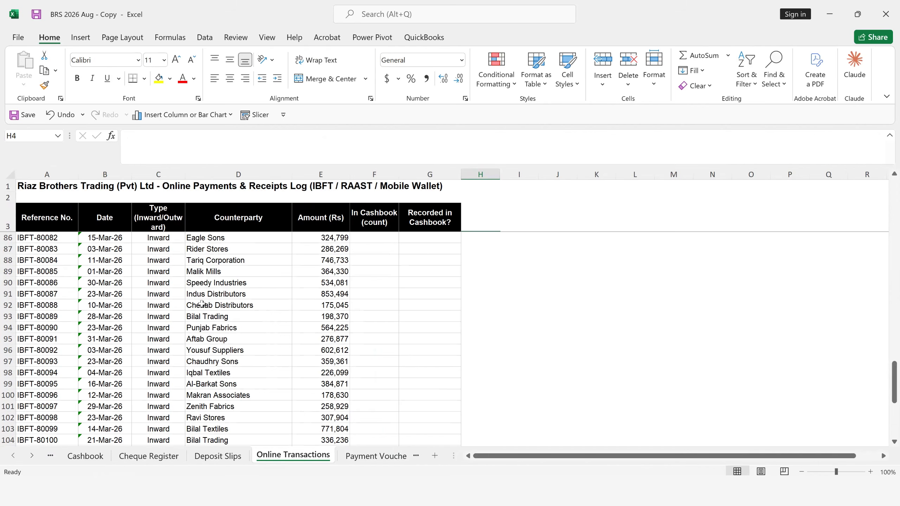
click(384, 242)
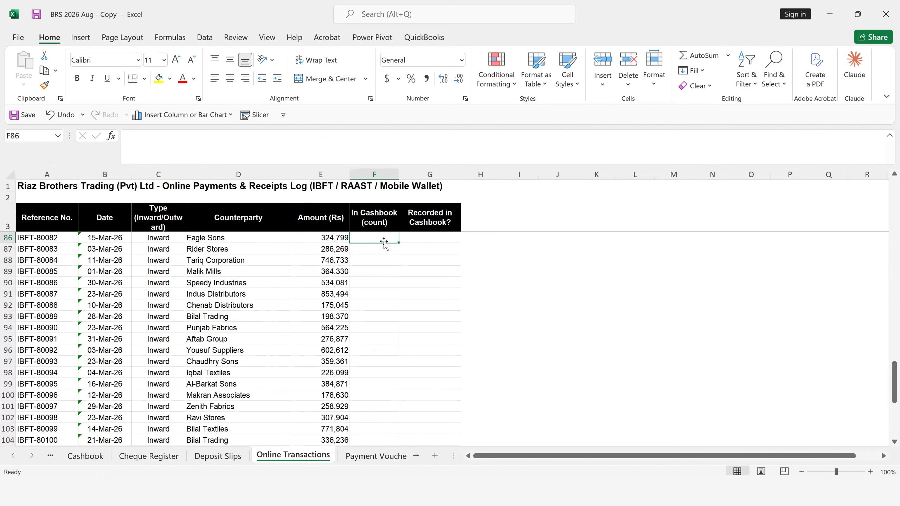
click(377, 218)
click(387, 242)
key(Left)
key(Left)
key(Left)
key(Left)
key(Left)
key(Right)
key(Right)
key(Right)
key(Right)
key(Right)
key(Right)
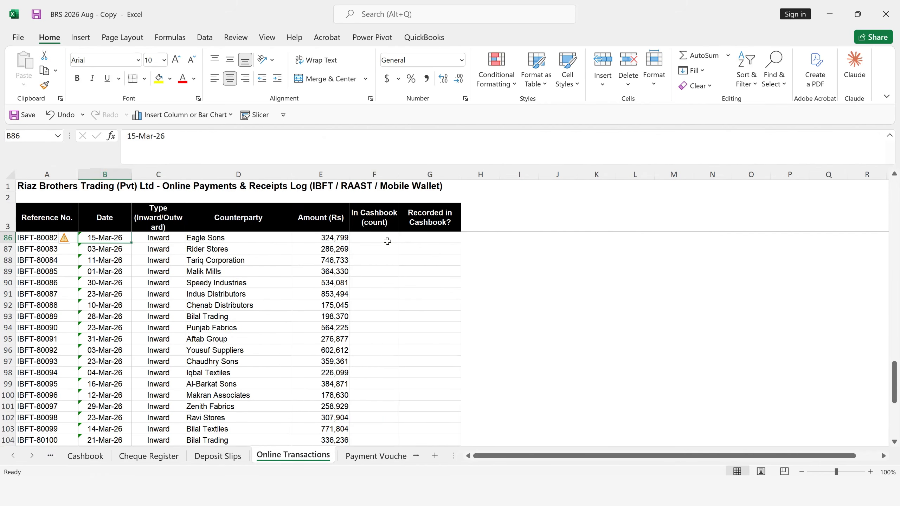
- Begin a COUNTIF formula in F86 of the In Cashbook (count) column
click(388, 243)
text(=coun)
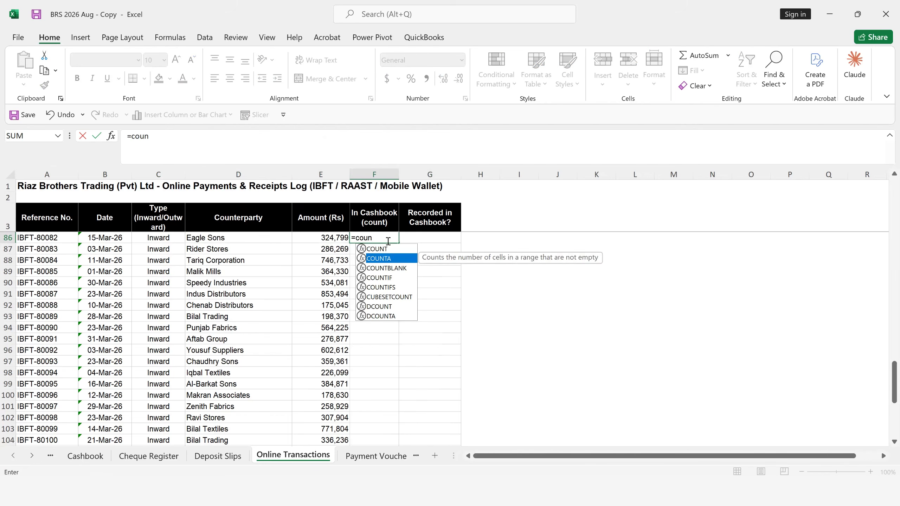
key(Down)
key(Down)
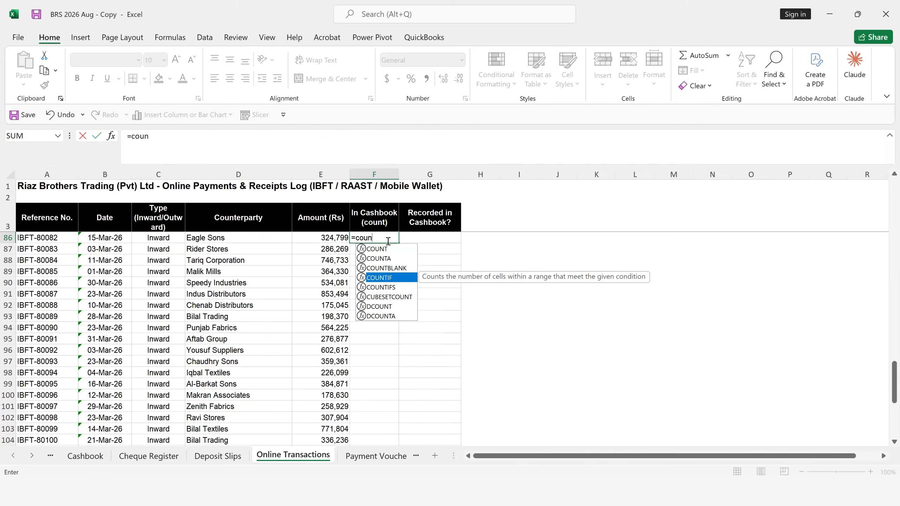
key(Tab)
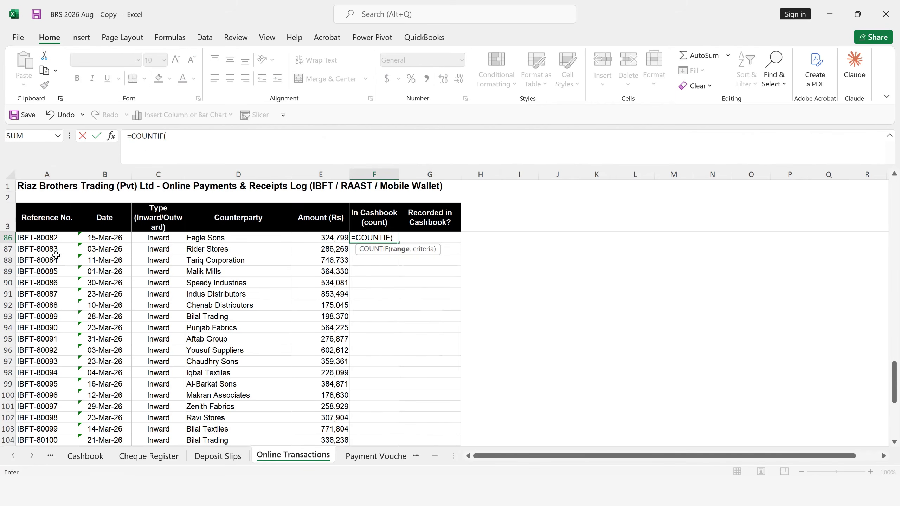
- Set the COUNTIF range to the Cashbook sheet's Match Key column as the absolute reference $H$6:$H$539
click(97, 458)
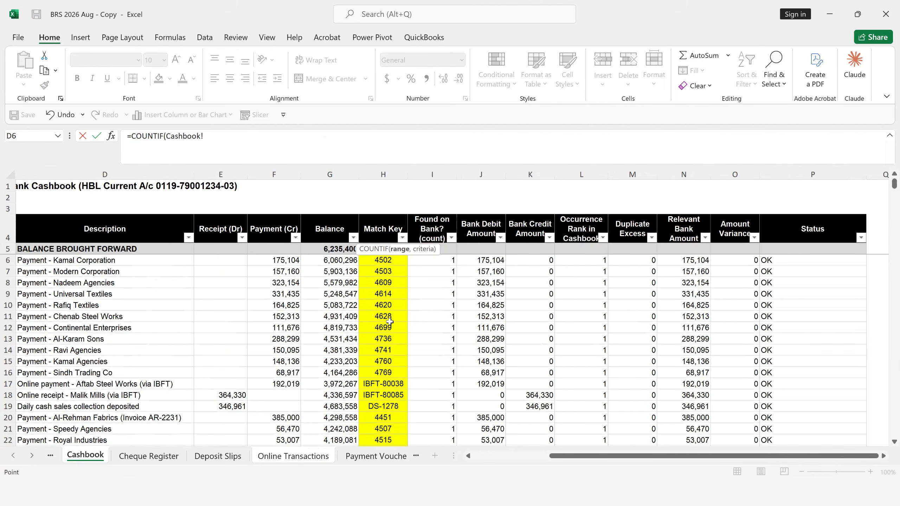
click(386, 317)
key(ctrl+Up)
key(Down)
key(Up)
key(Left)
key(Left)
key(Left)
key(Left)
key(Left)
key(Left)
key(Left)
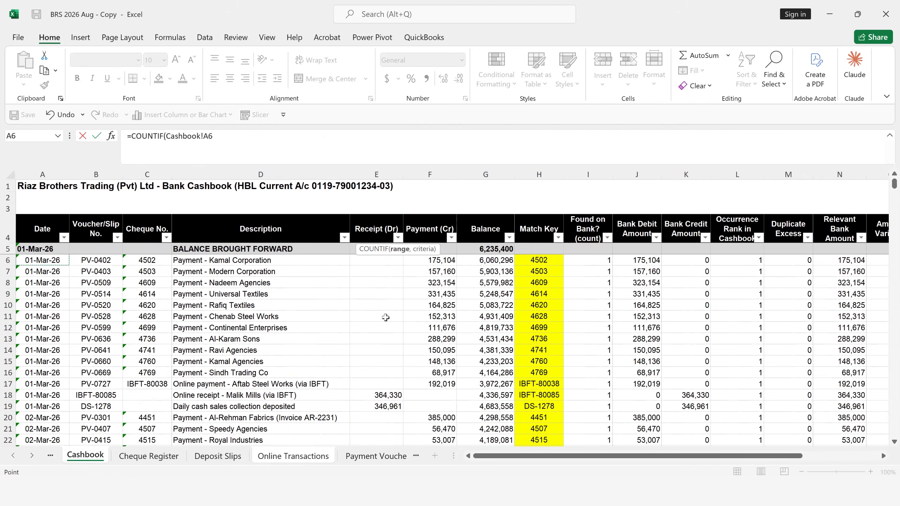
key(Right)
key(Right)
key(Right)
key(Right)
key(Right)
key(Right)
key(Right)
key(Up)
key(Down)
key(ctrl+shift+Down)
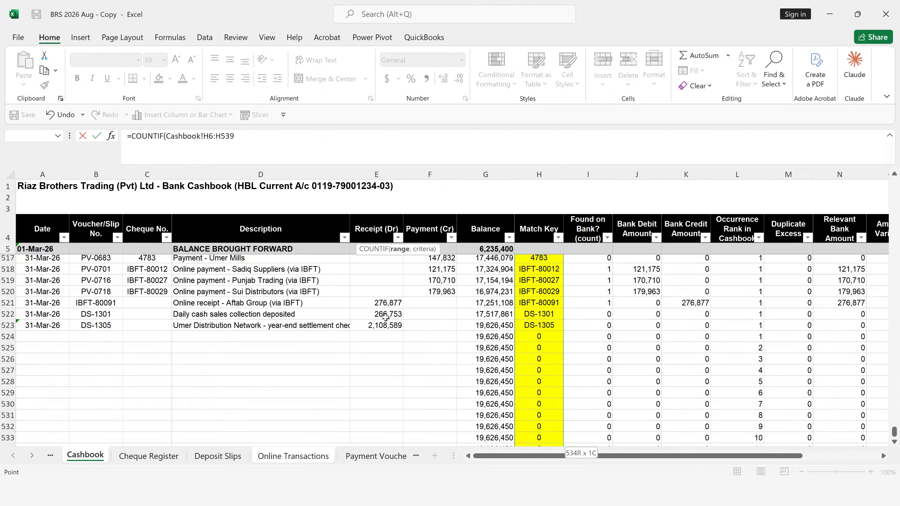
key(F4)
text(,)
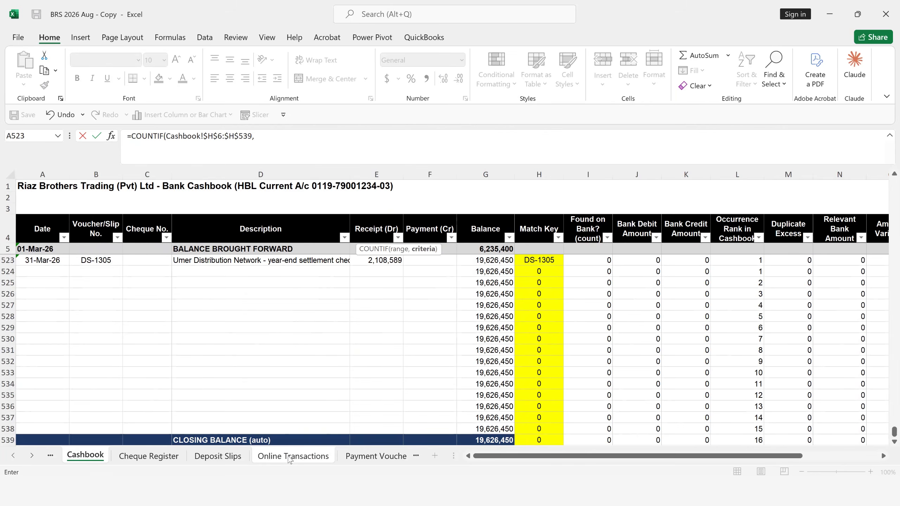
- Use reference number A86 on Online Transactions as the COUNTIF criteria, enter the formula, and fill it down from F86
click(290, 457)
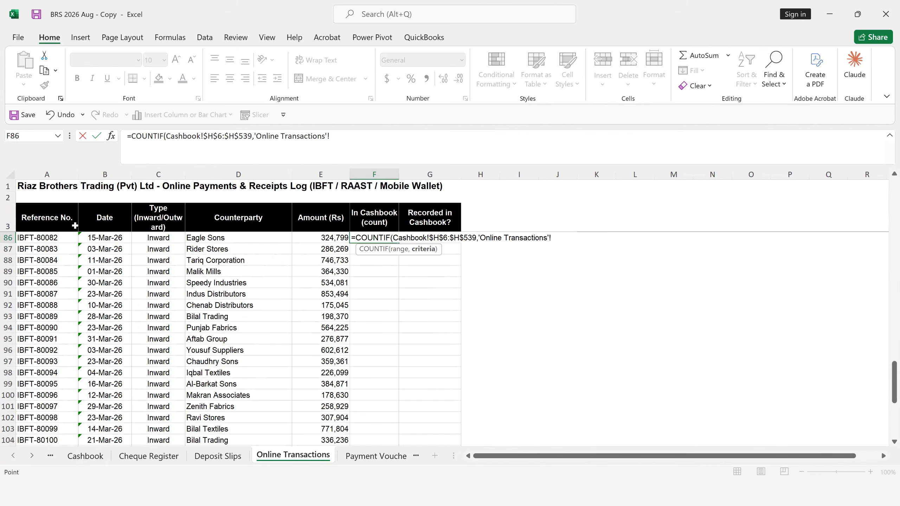
click(52, 238)
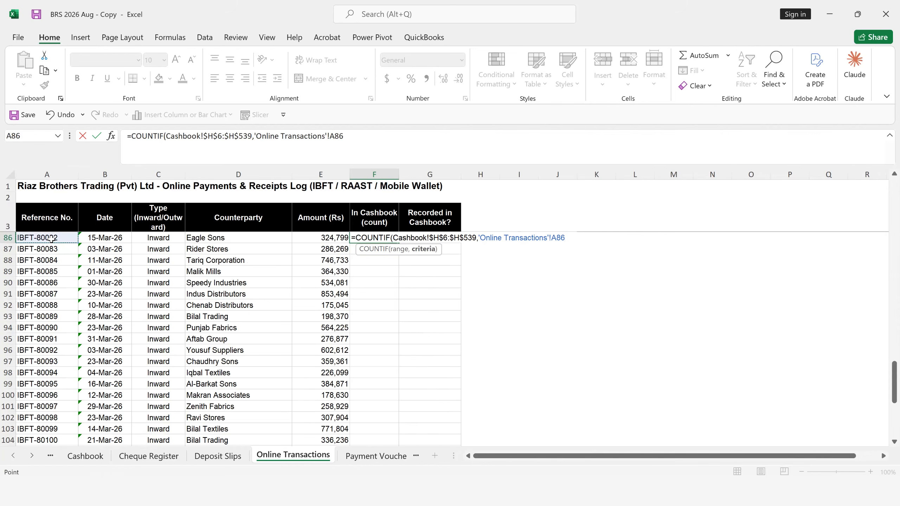
key(Return)
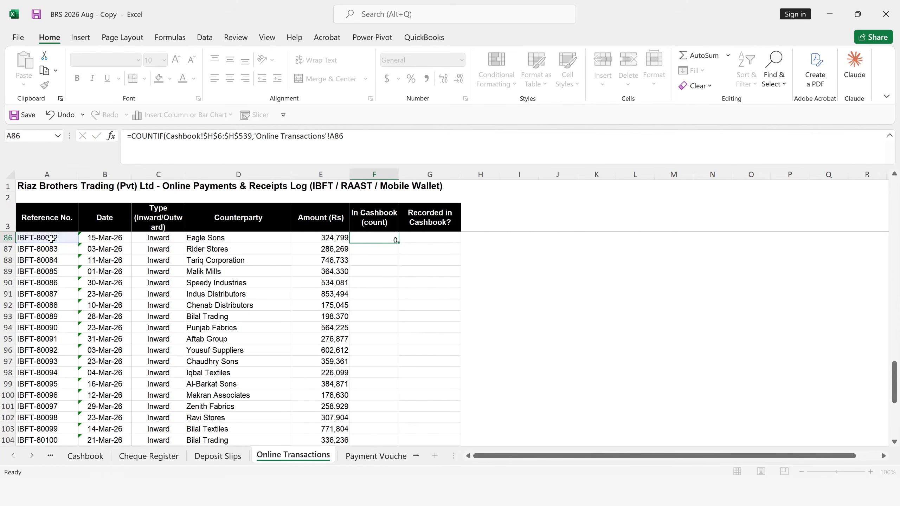
click(369, 240)
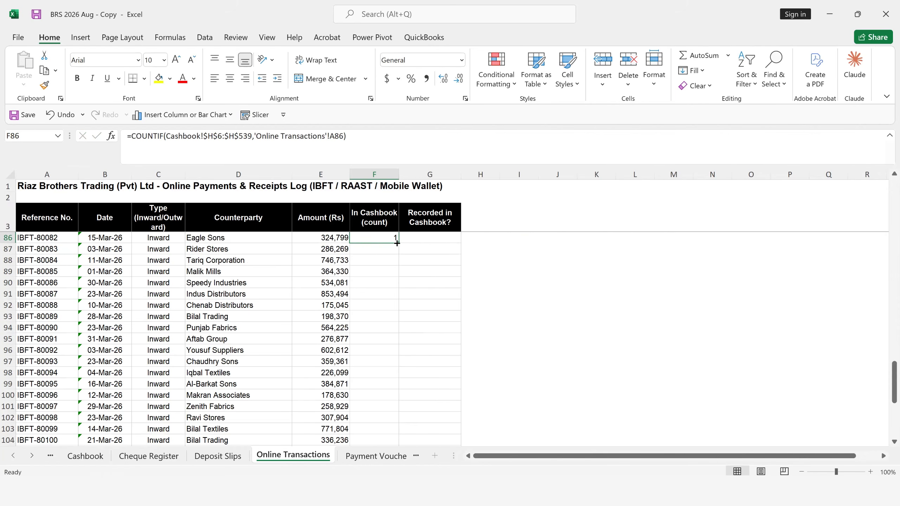
double_click(397, 243)
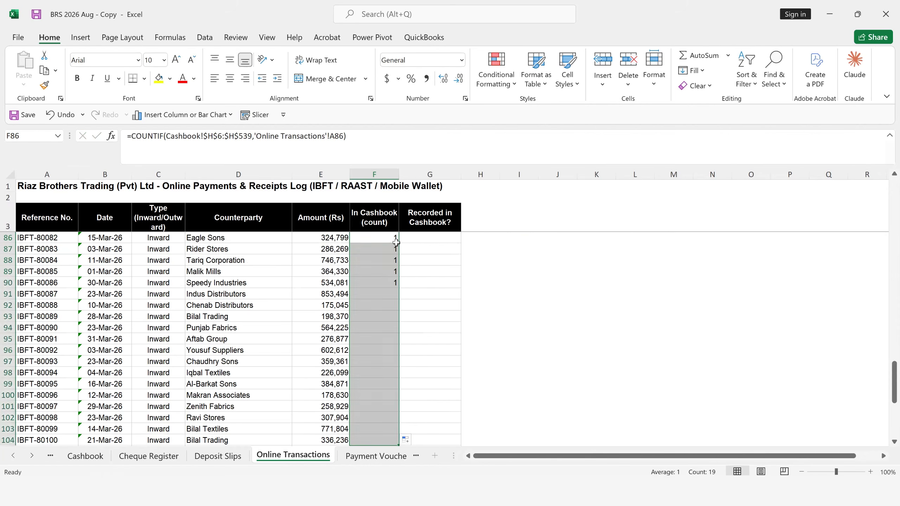
- Begin an IF formula in G86 that tests F86=1 and returns "In Books" when true
click(417, 241)
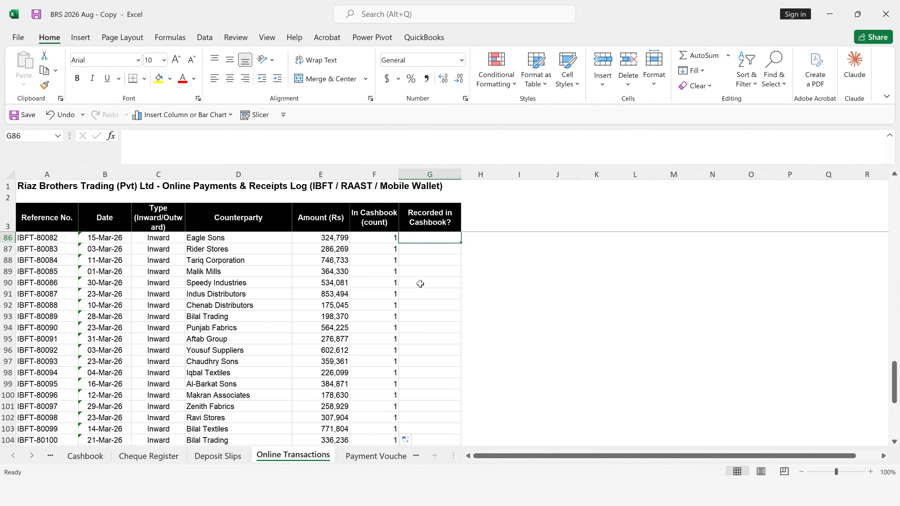
text(=)
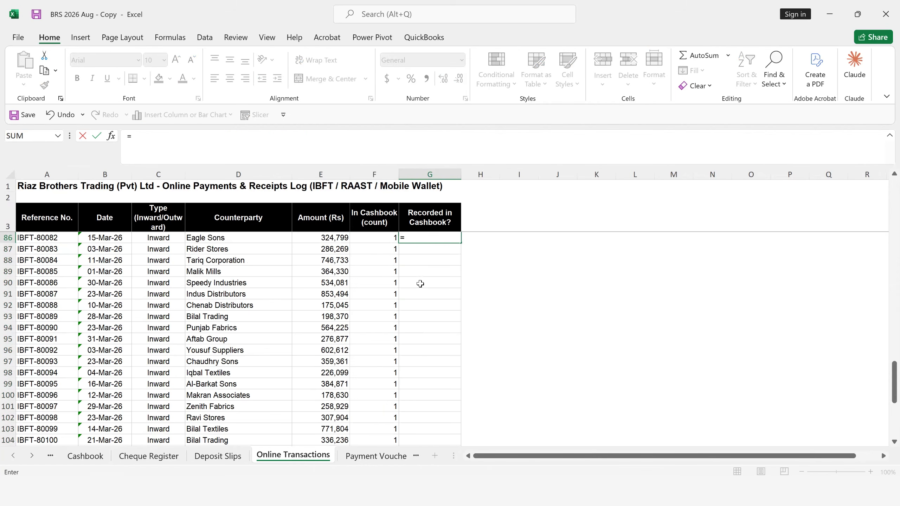
text(IF()
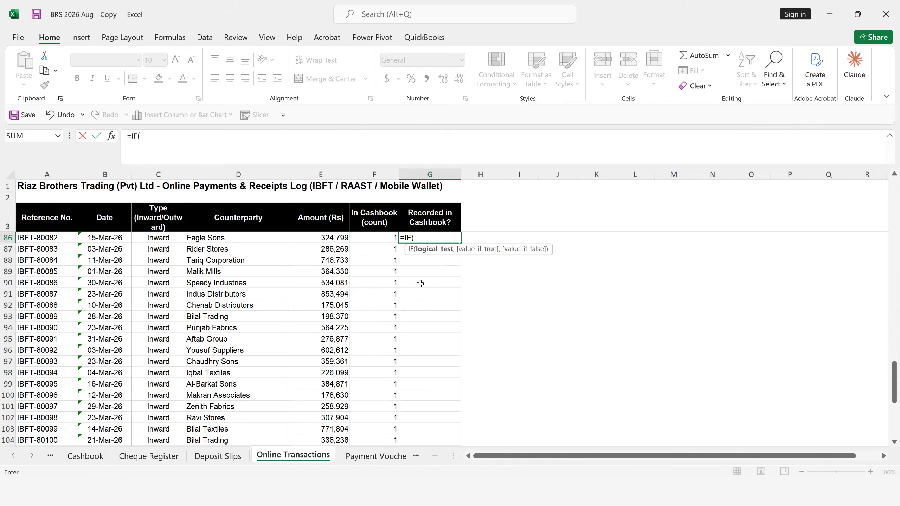
click(388, 237)
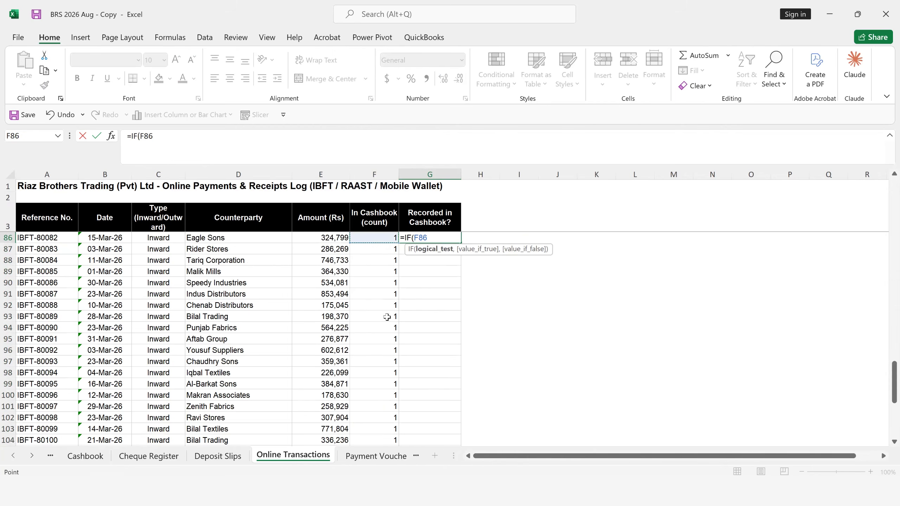
text(=)
text(1,)
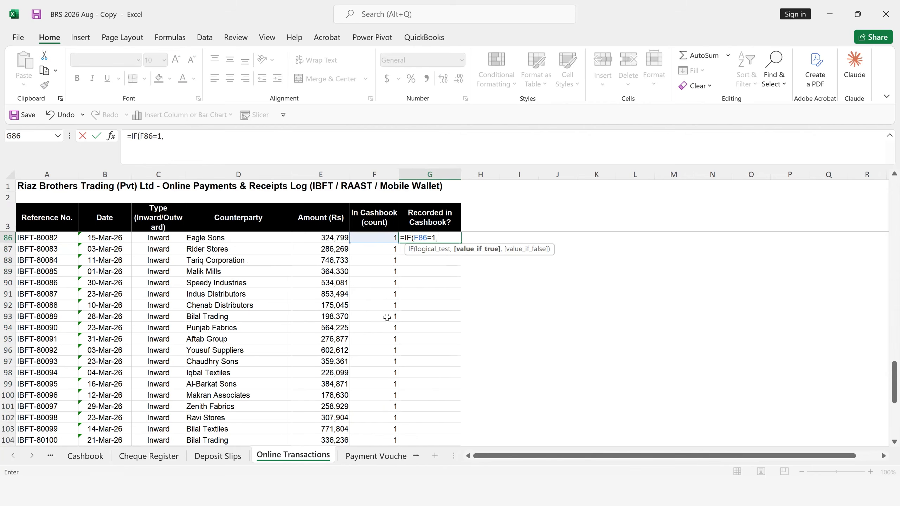
text("In Book )
text(",)
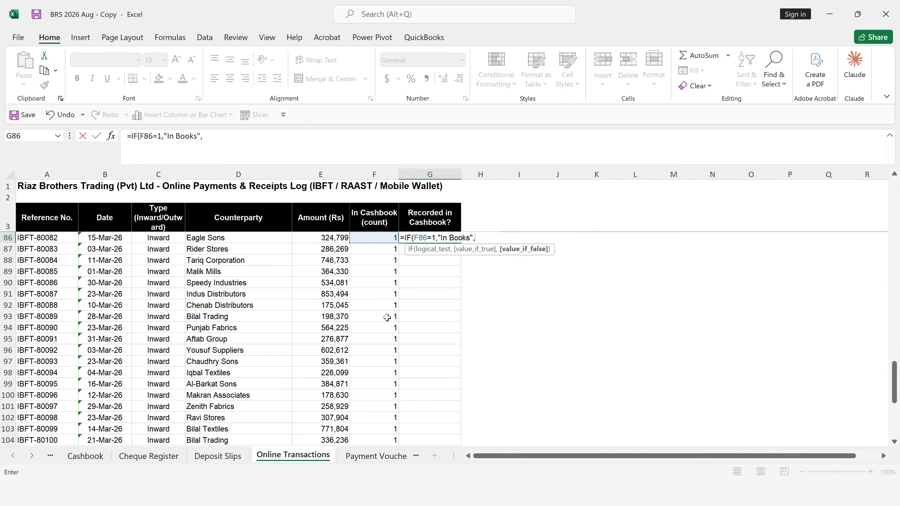
text(No)
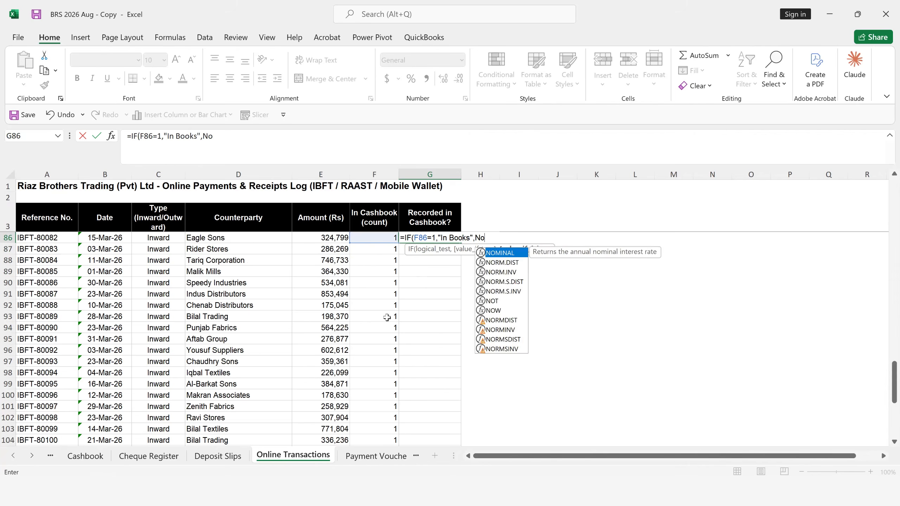
text(t in)
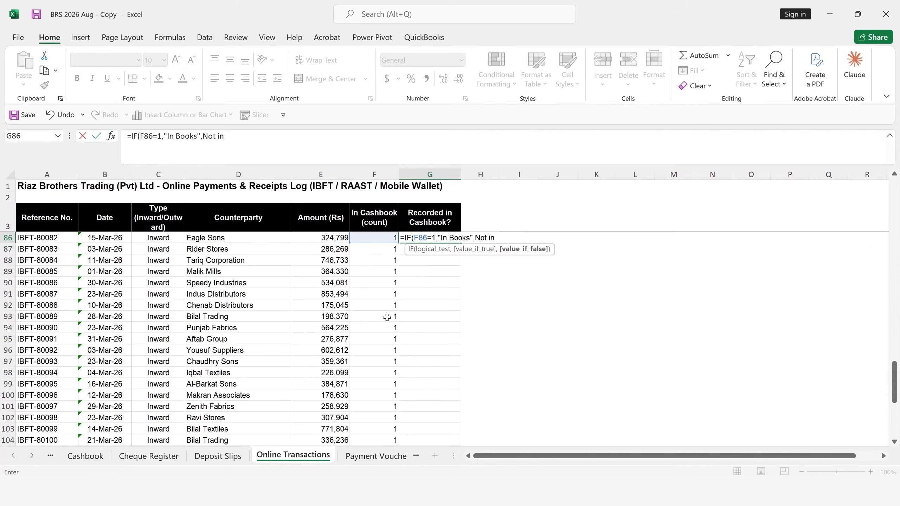
- Complete the G86 IF formula with "Not in Books" as the false result and fill it down the Recorded in Cashbook? column
key(BackSpace)
key(BackSpace)
key(BackSpace)
key(BackSpace)
key(BackSpace)
key(BackSpace)
text("Not in Books)
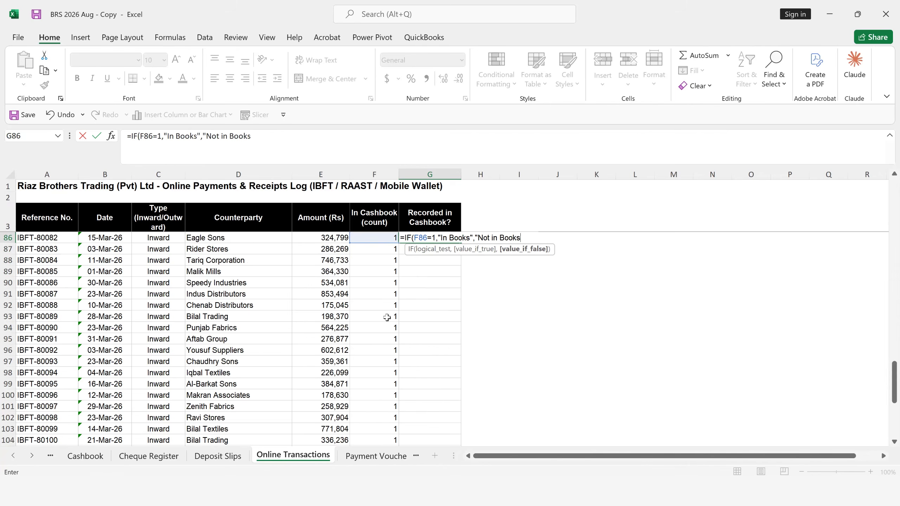
text("))
key(Return)
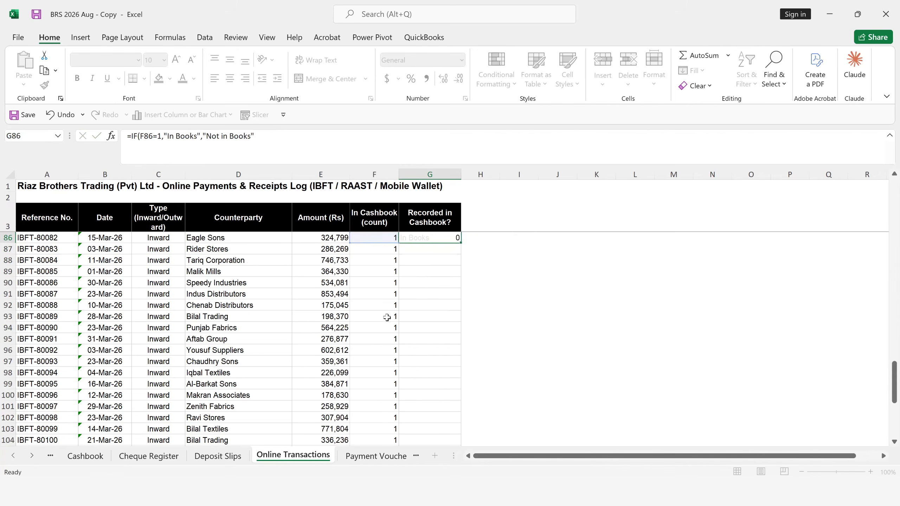
click(418, 237)
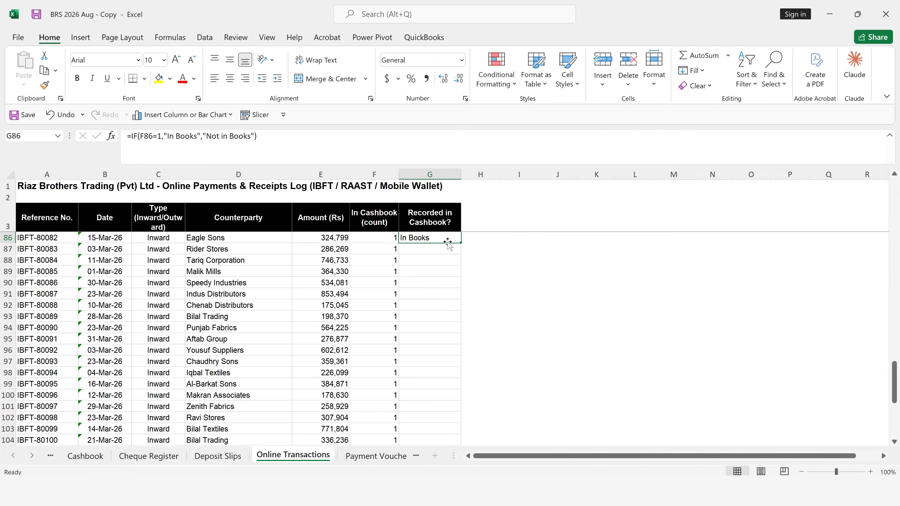
drag(461, 244, 461, 441)
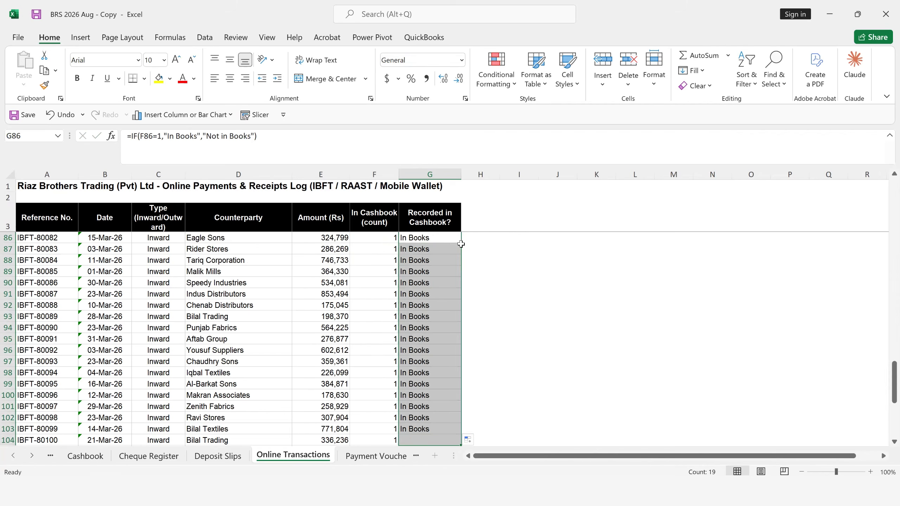
- Add filters to the Online Transactions header row and check the filter values of the Recorded in Cashbook? column without applying a filter
click(440, 218)
click(746, 76)
key(Escape)
key(ctrl+shift+l)
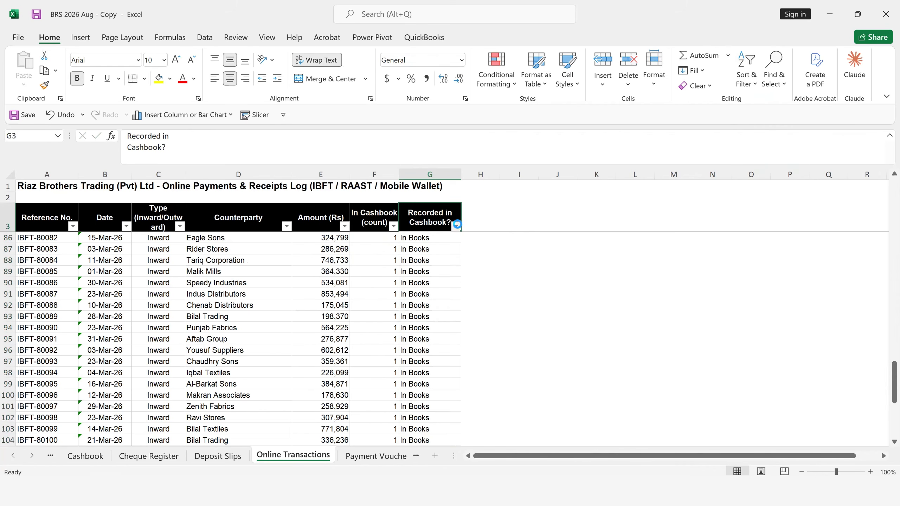
click(456, 226)
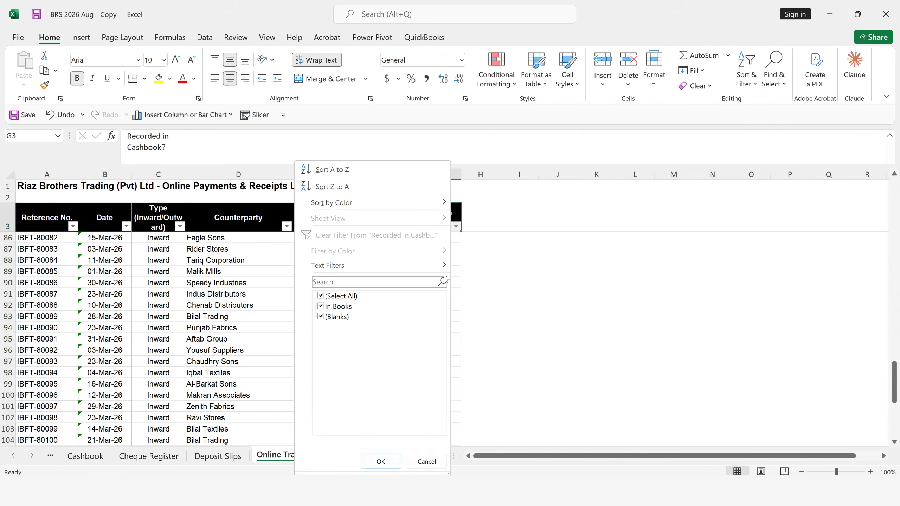
click(321, 296)
click(426, 462)
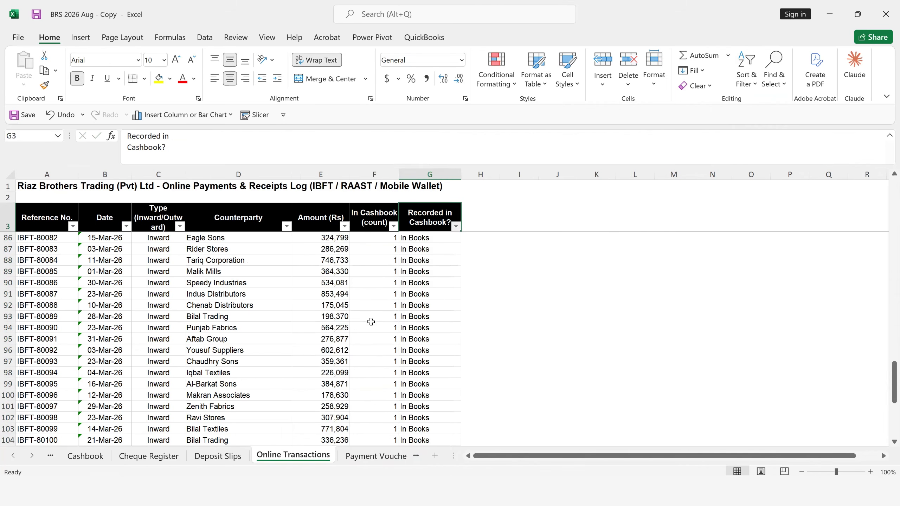
- Examine how far the In Cashbook (count) and Recorded in Cashbook? columns are filled across the transaction list
scroll(255, 300, up, 4)
scroll(441, 305, up, 6)
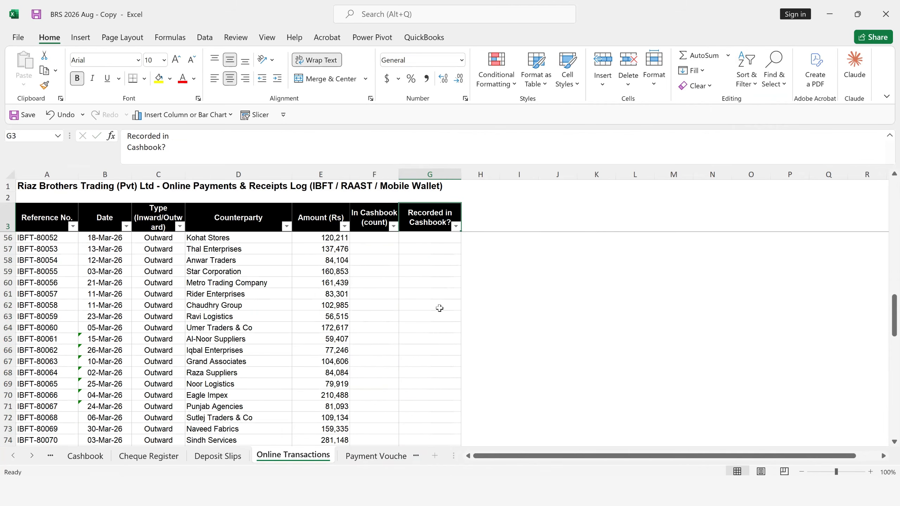
scroll(445, 307, up, 4)
scroll(445, 307, up, 2)
scroll(444, 306, down, 7)
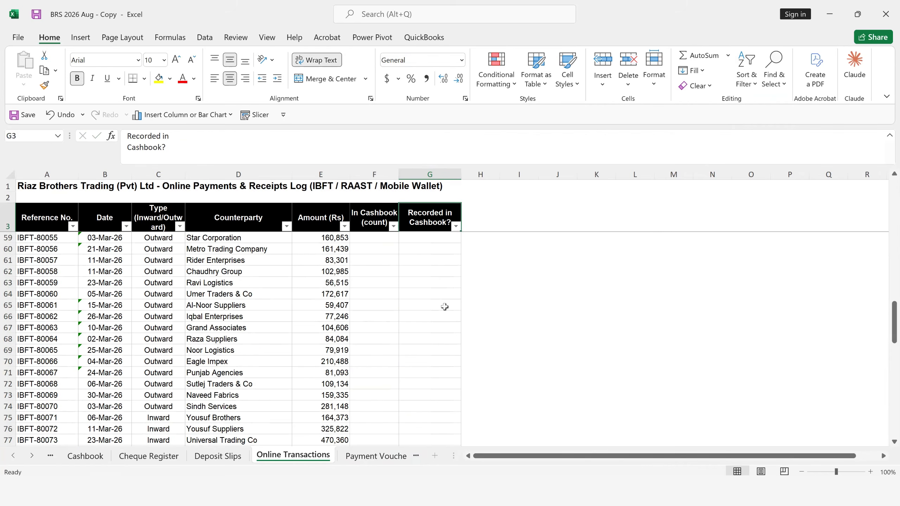
scroll(445, 307, down, 20)
scroll(447, 304, up, 9)
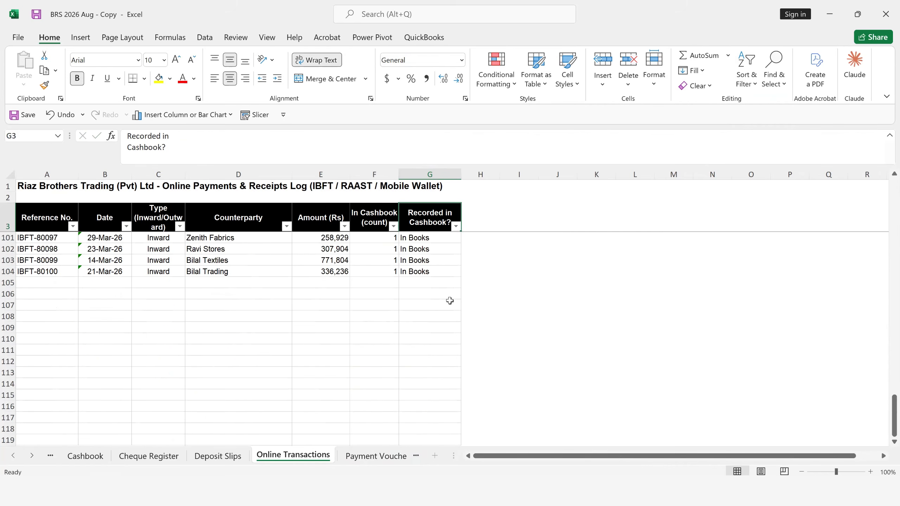
scroll(449, 301, up, 3)
scroll(324, 230, up, 4)
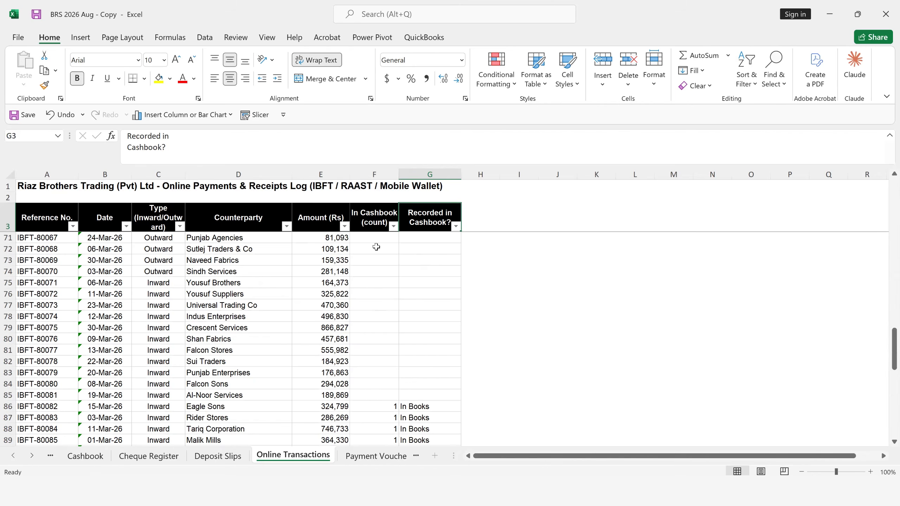
- Undo the header filters and the formulas entered from row 86 down in the In Cashbook (count) and Recorded in Cashbook? columns
key(ctrl+z)
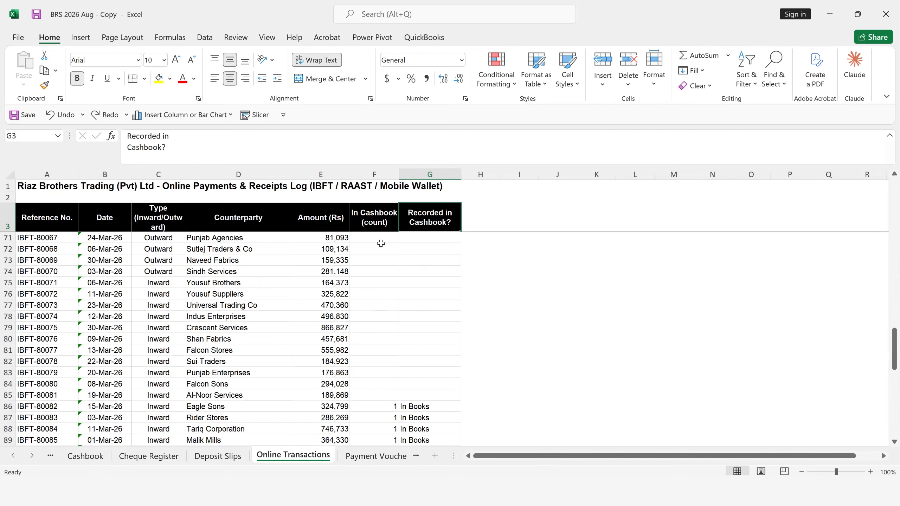
key(ctrl+z)
key(ctrl+z)
key(ctrl+z)
key(ctrl+z)
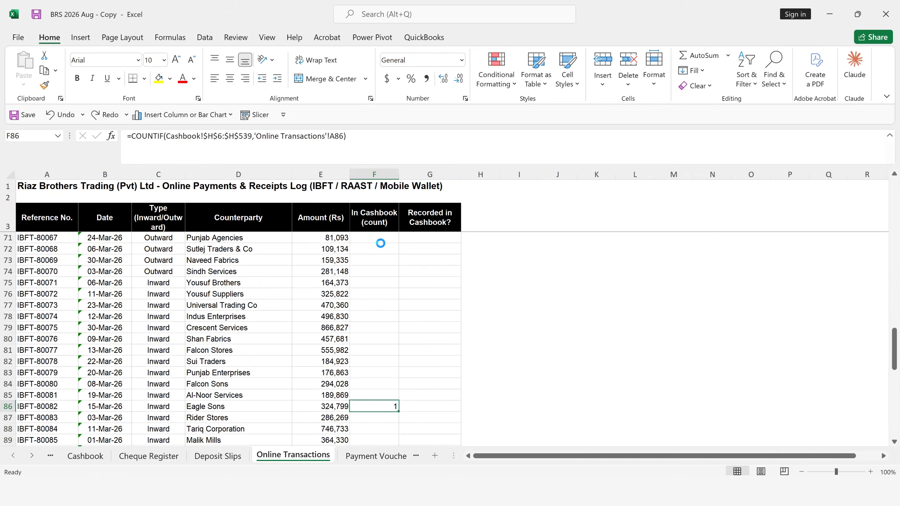
- Begin a COUNTIF formula in F4, the first data row of the In Cashbook (count) column
click(390, 281)
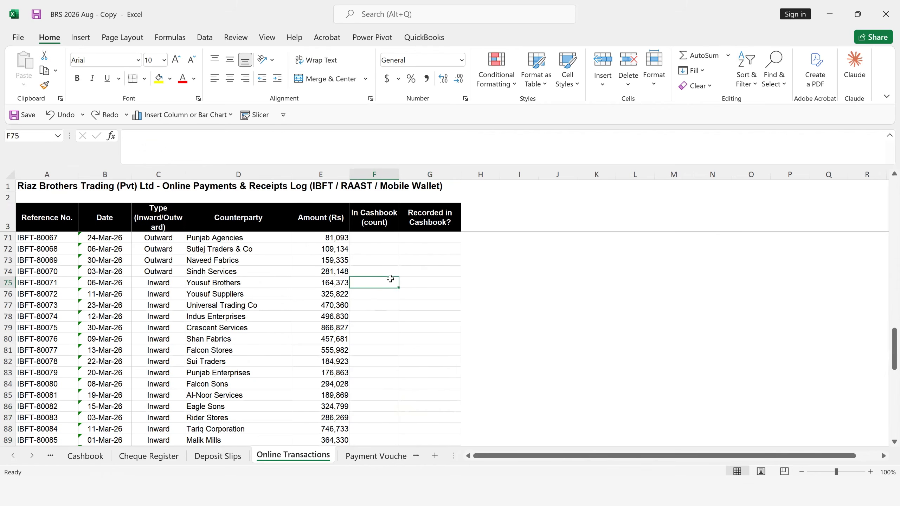
key(ctrl+Up)
key(Down)
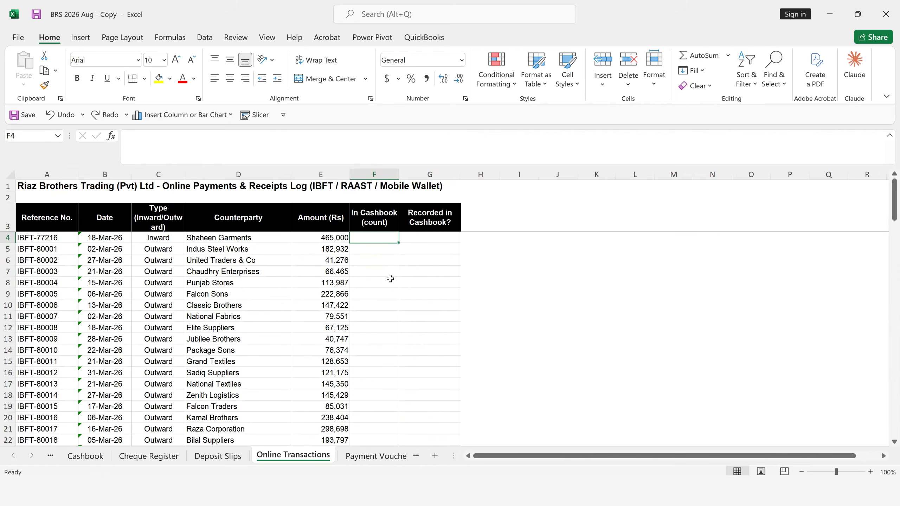
text(=coun)
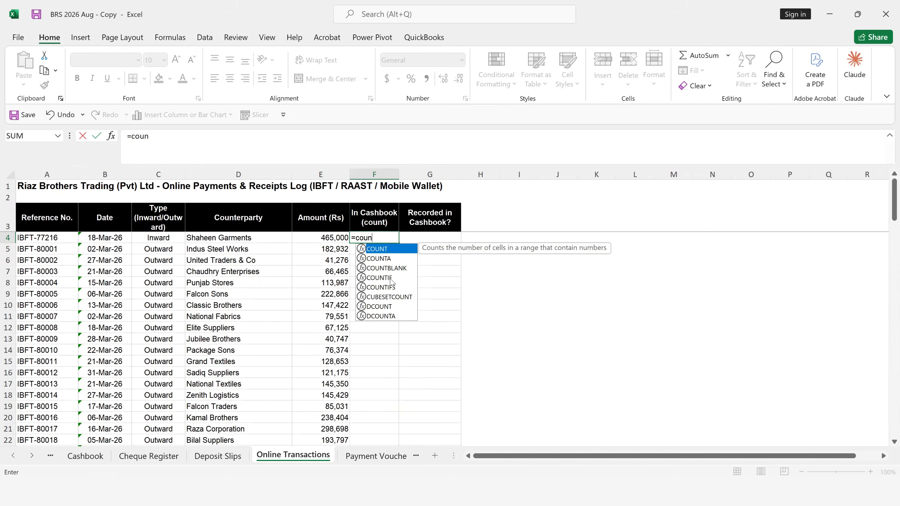
key(Down)
key(Down)
key(Down)
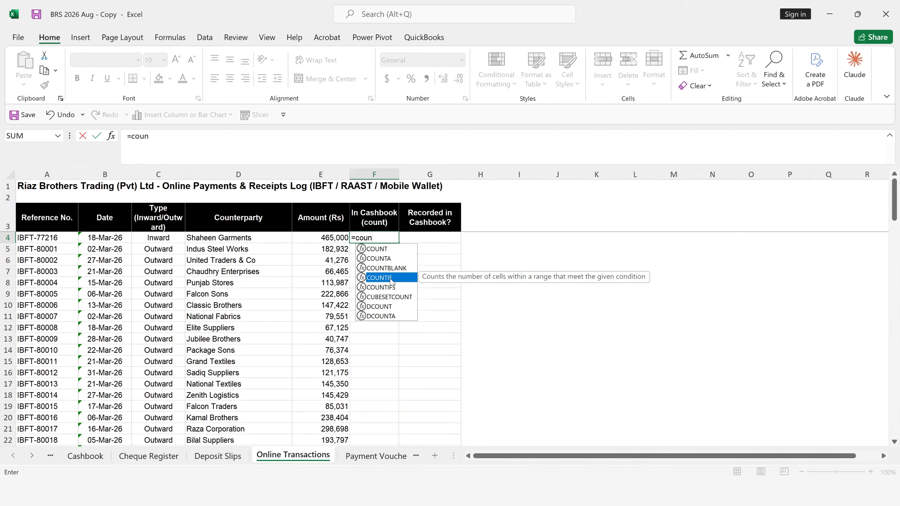
key(Tab)
- Set the COUNTIF range to the Cashbook sheet's Match Key column as the absolute reference $H$6:$H$539
click(63, 460)
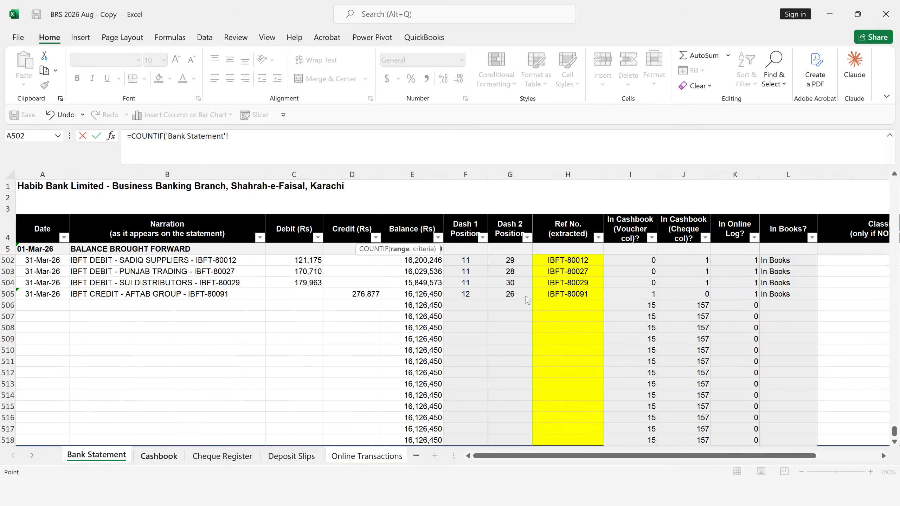
click(150, 461)
click(529, 273)
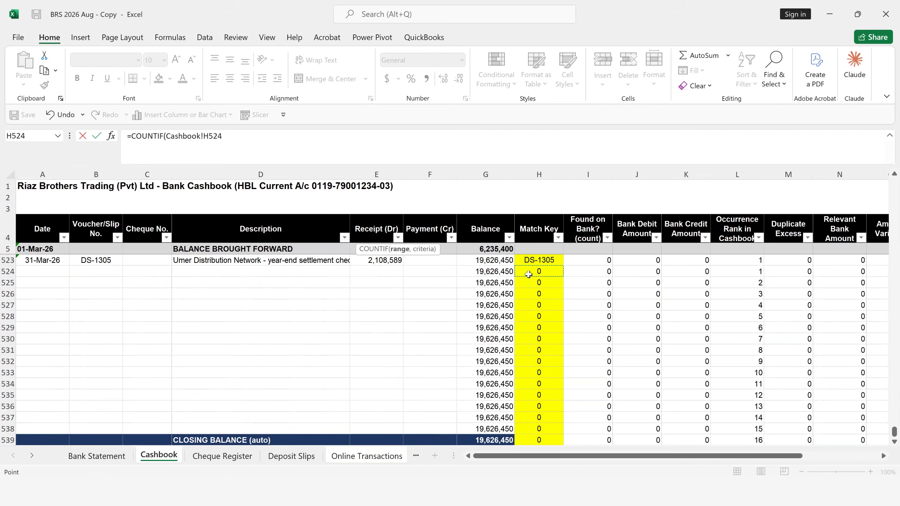
key(ctrl+Up)
key(Up)
key(Down)
key(ctrl+shift+Down)
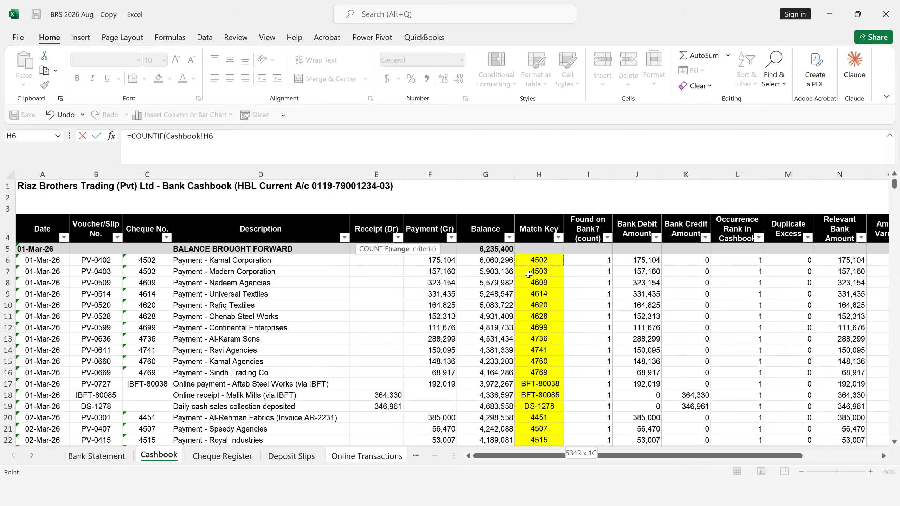
key(F4)
text(,)
- Use reference number A4 on Online Transactions as the COUNTIF criteria, enter the formula, and fill it down from F4
click(344, 457)
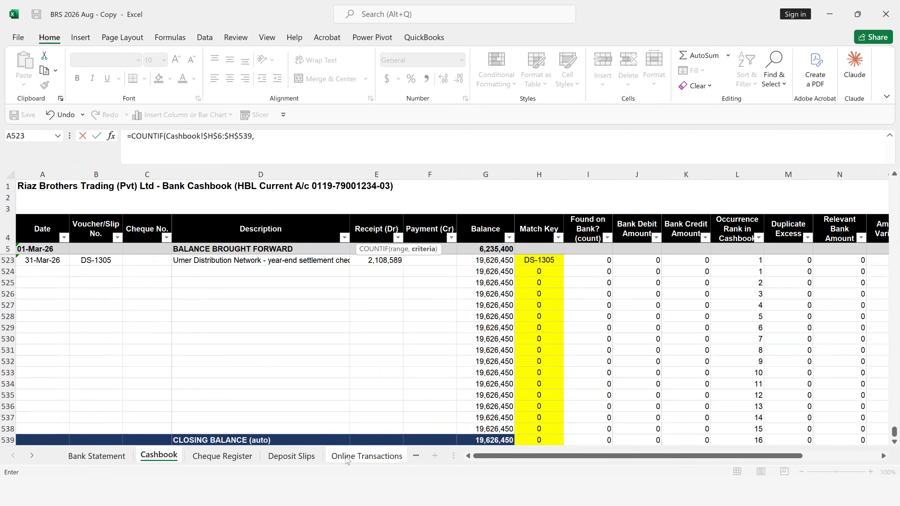
click(54, 239)
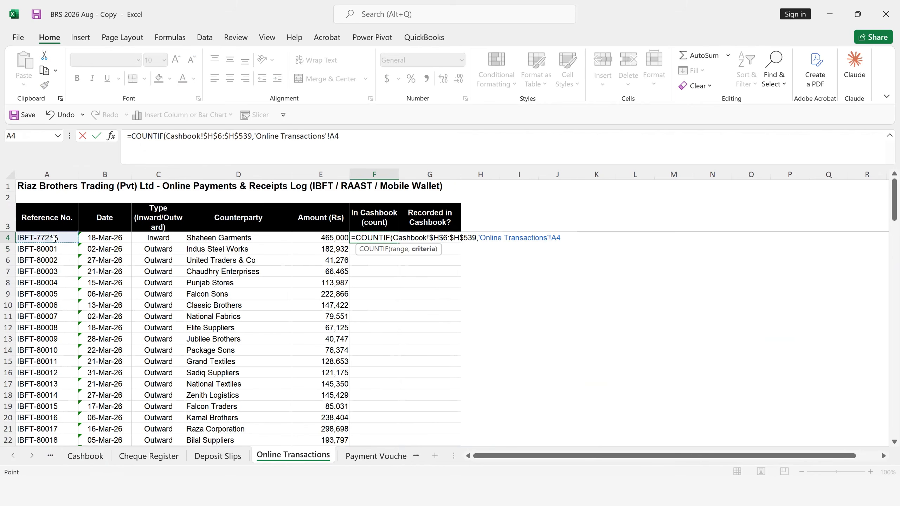
key(Return)
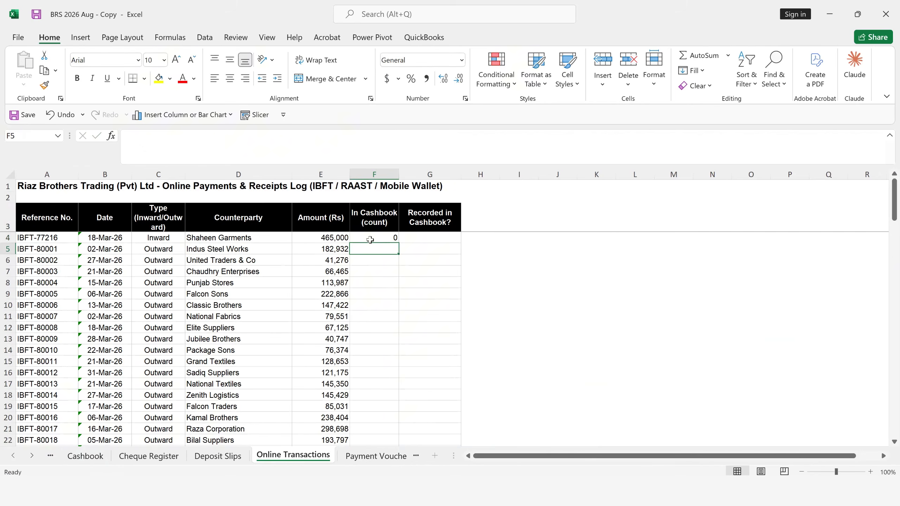
click(370, 240)
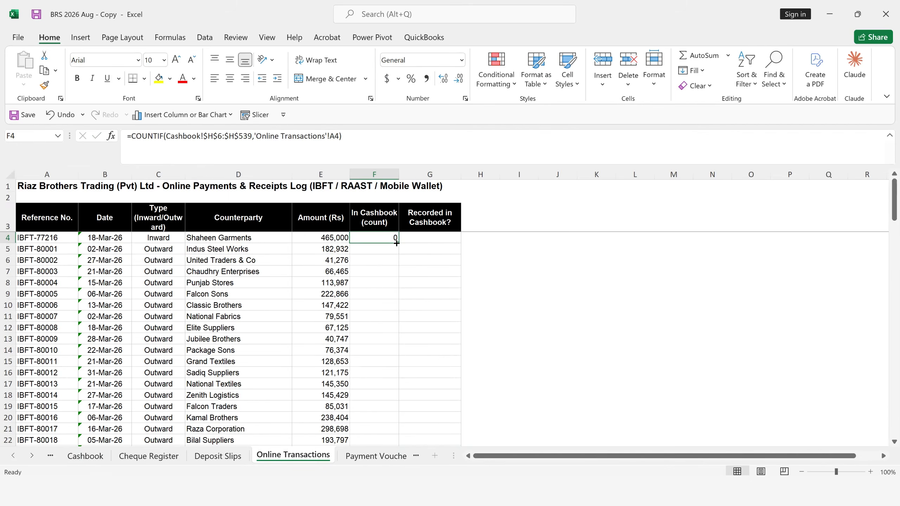
double_click(399, 243)
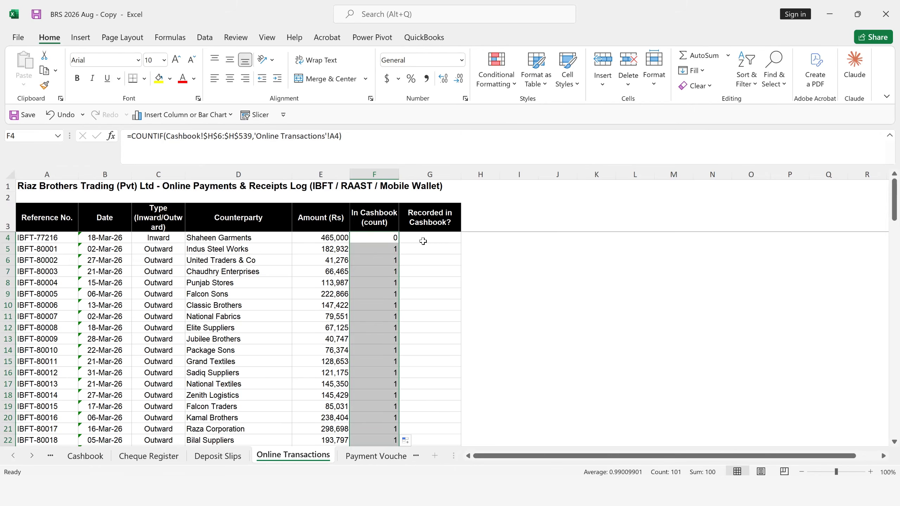
- Begin an IF formula in G4 that tests F4=1 and returns "In Books" when true
click(424, 241)
text(=IF()
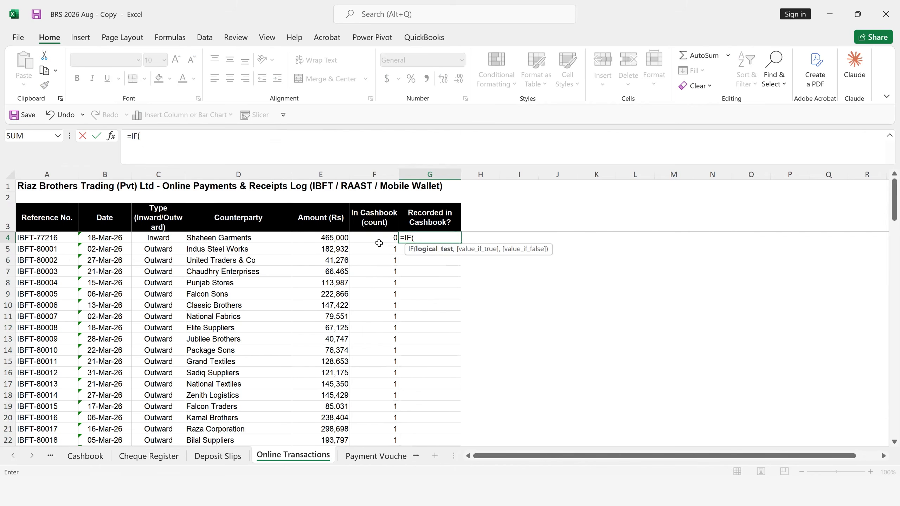
click(376, 239)
text(=)
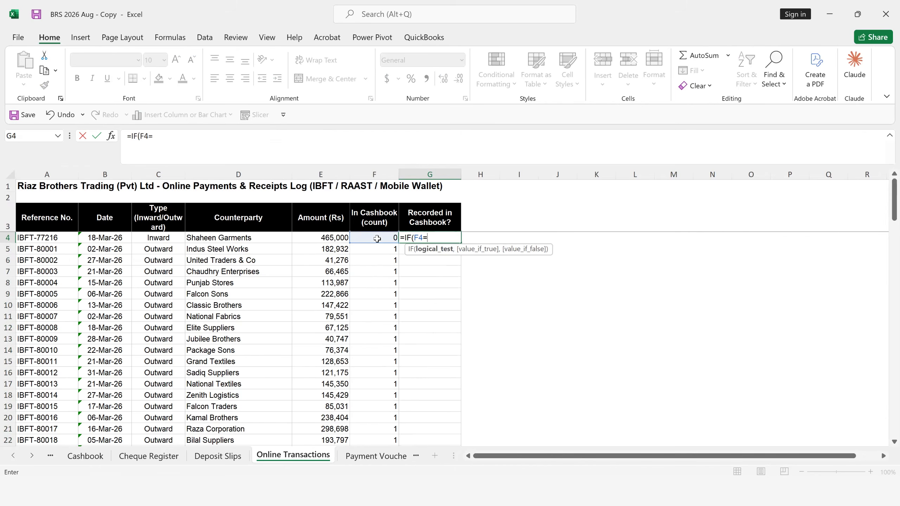
text(1,"In)
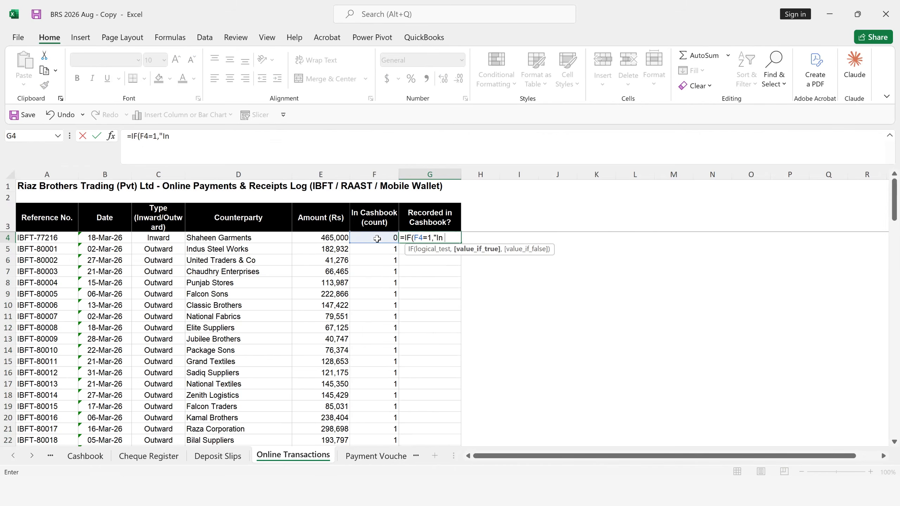
text(Books)
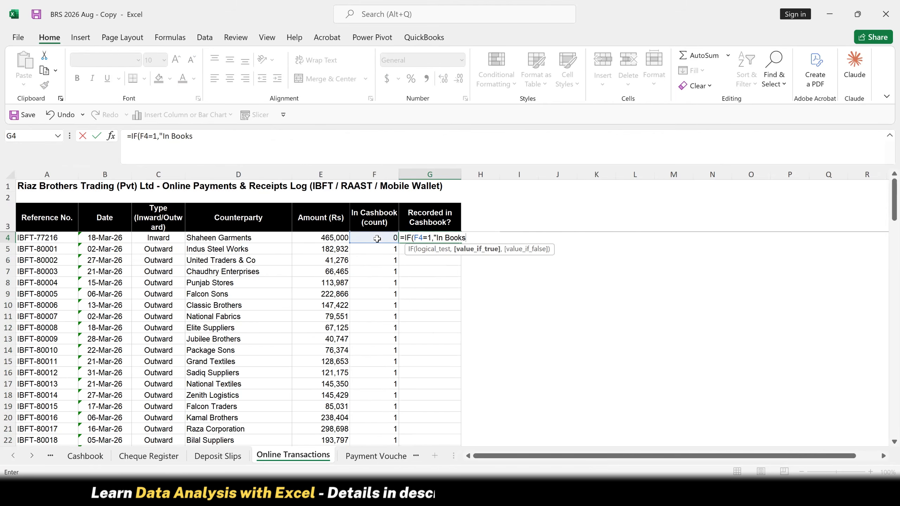
text(","N)
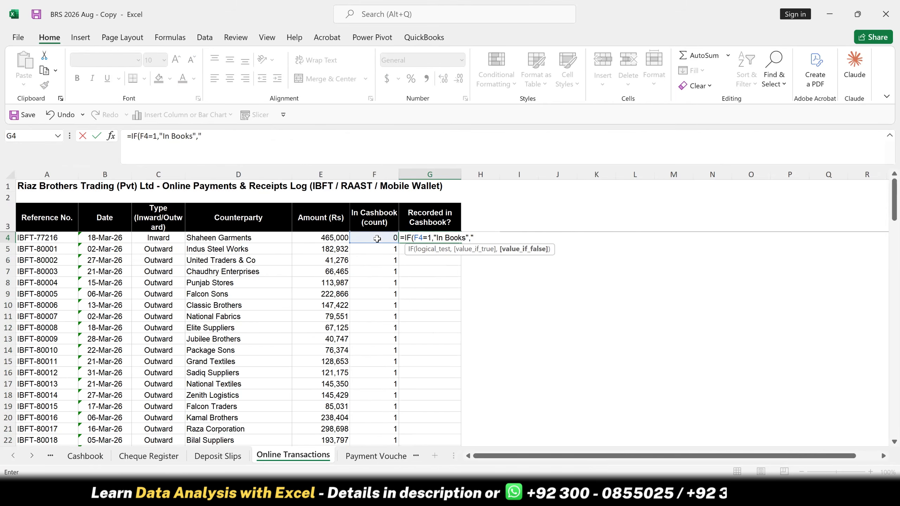
text(ot in)
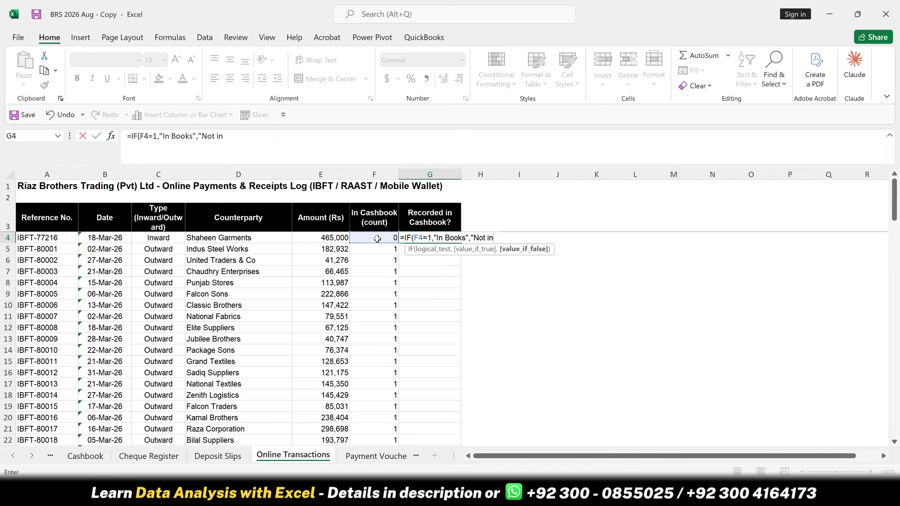
text( Books"))
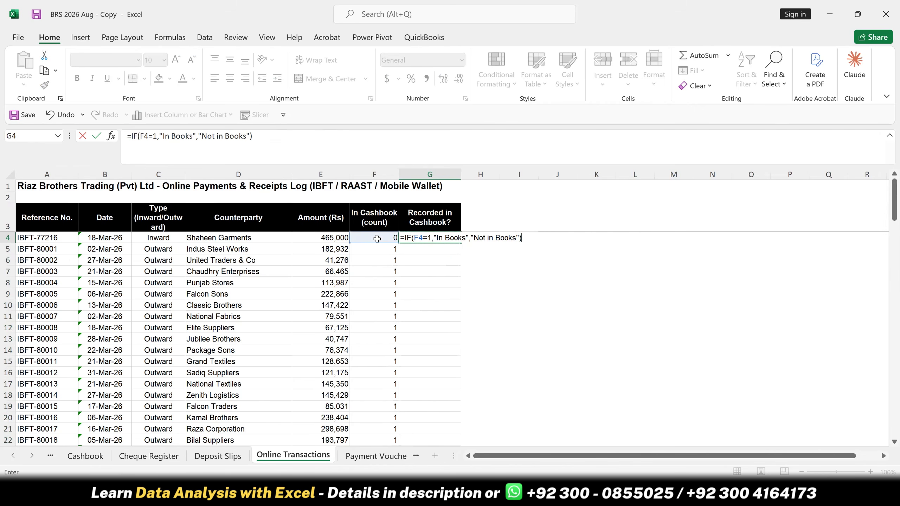
- Complete the G4 IF formula with "Not in Books" as the false result, enter it, and reselect the cell
key(Return)
click(432, 238)
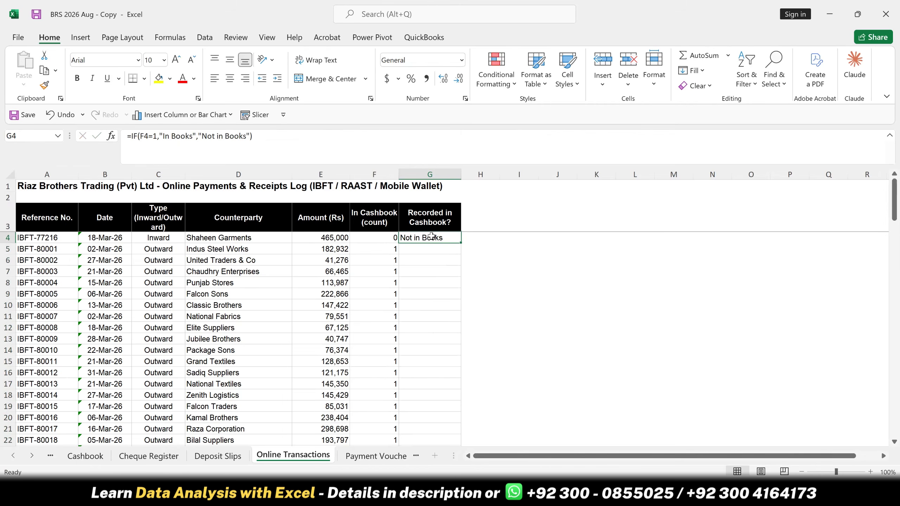
- Fill the G4 formula down the Recorded in Cashbook? column and turn on filtering for the header row
double_click(461, 244)
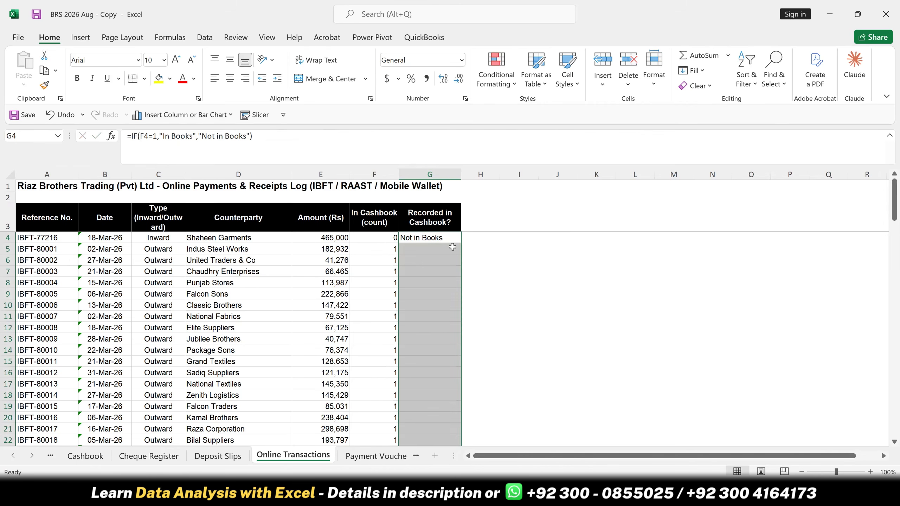
click(439, 217)
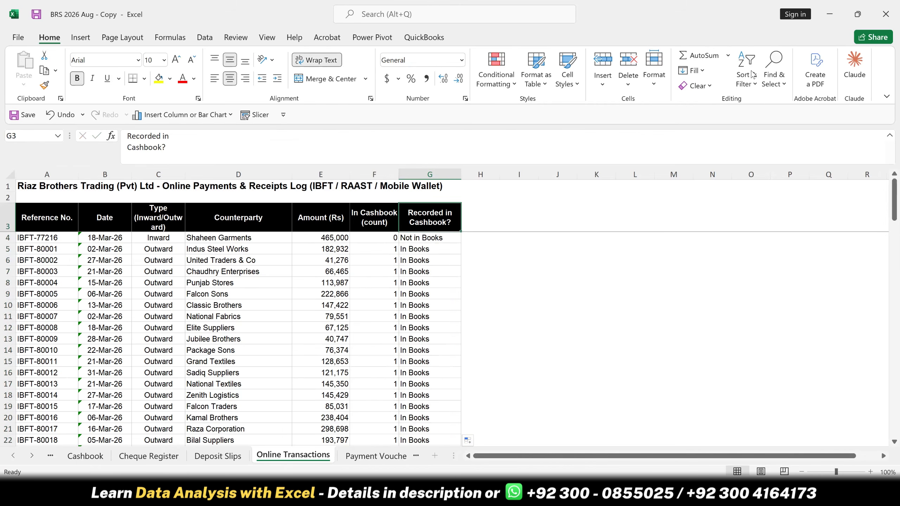
click(748, 77)
click(769, 155)
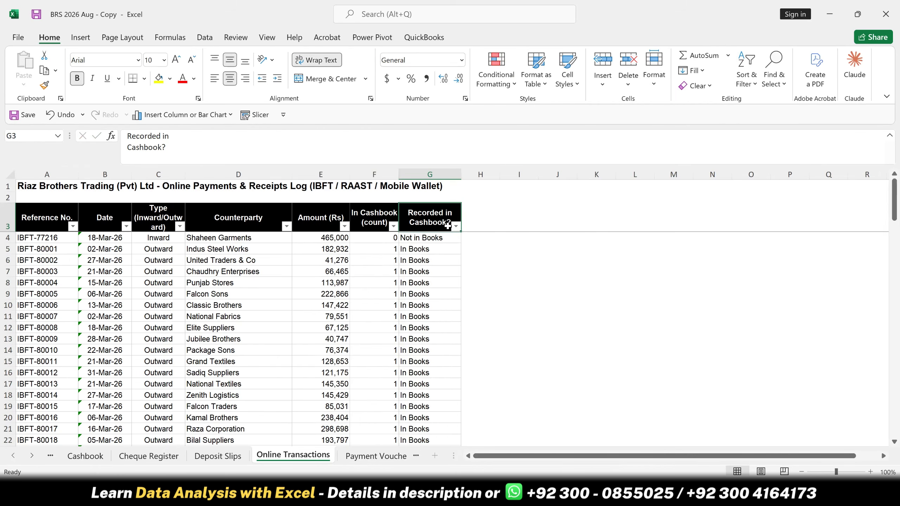
- Filter the Recorded in Cashbook? column to show only "Not in Books" entries
click(455, 226)
click(320, 296)
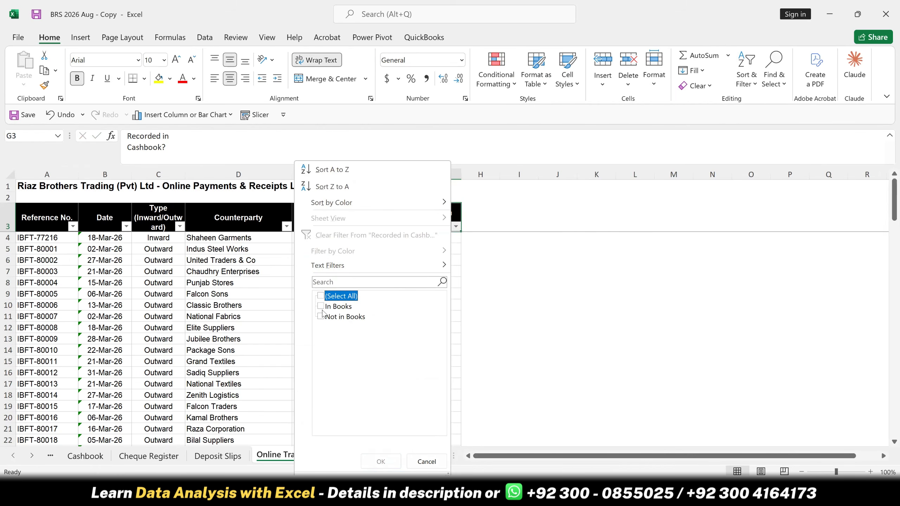
click(321, 317)
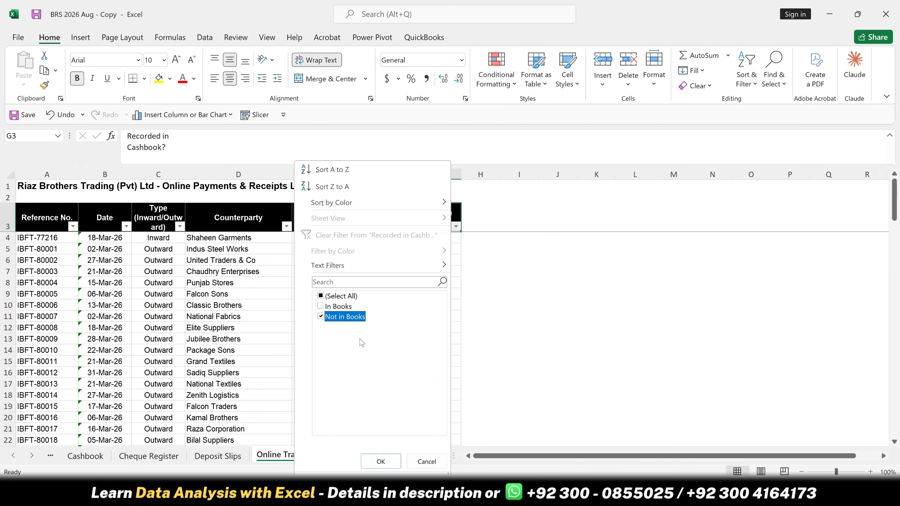
click(381, 461)
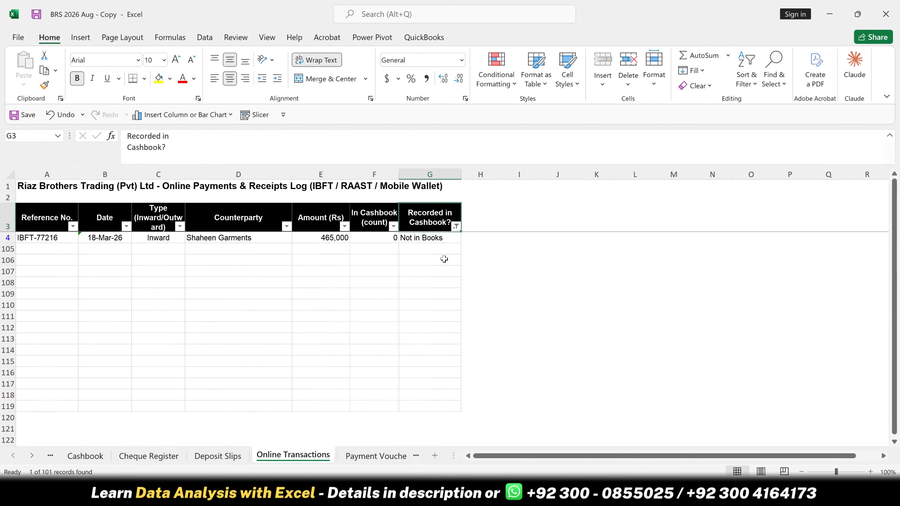
- Show all rows again in the Recorded in Cashbook? column and open the Reconciliation Workpaper sheet
click(455, 226)
click(381, 461)
click(385, 460)
click(391, 459)
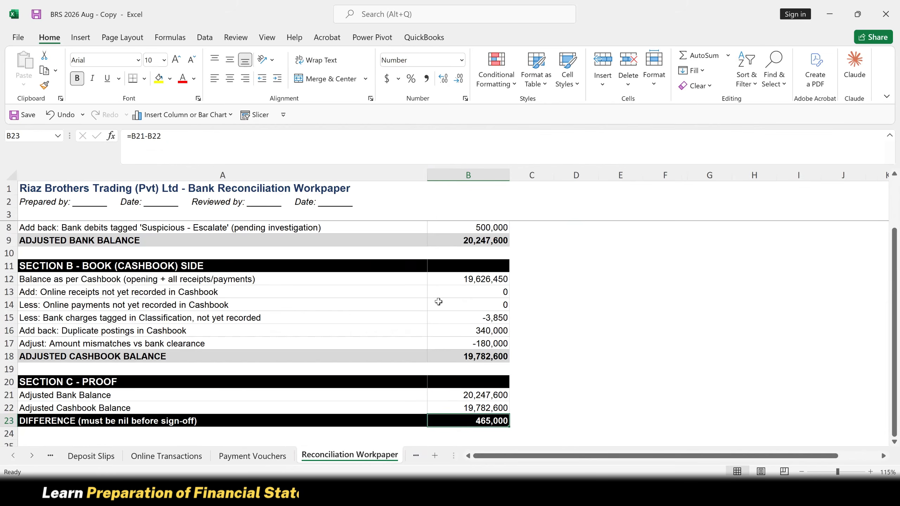
- Review the workpaper's bank, book and proof sections and inspect the formula for the suspicious bank debits add-back
scroll(436, 303, down, 2)
scroll(438, 300, up, 3)
scroll(439, 301, up, 1)
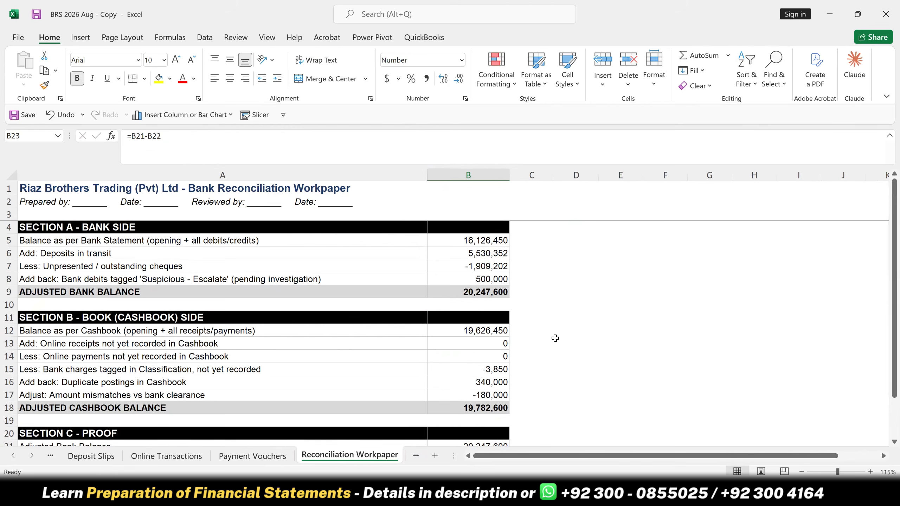
scroll(527, 394, down, 1)
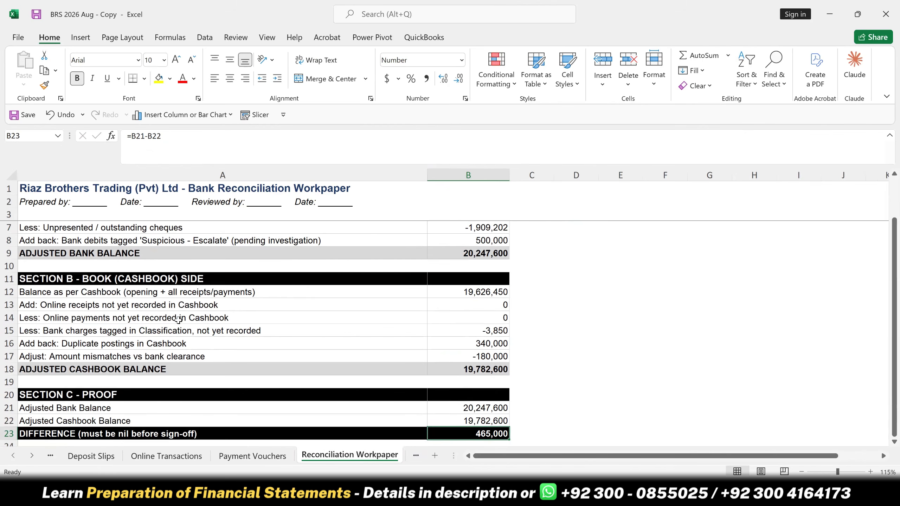
click(483, 241)
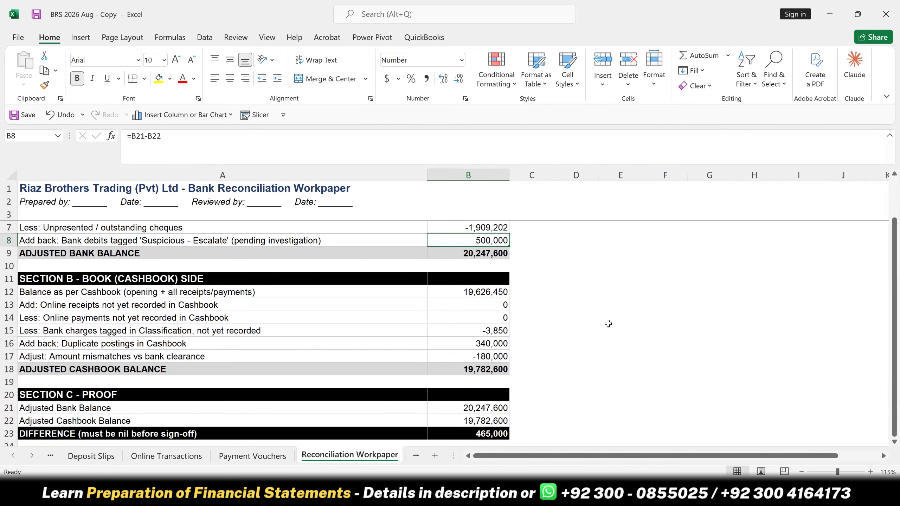
scroll(709, 343, up, 1)
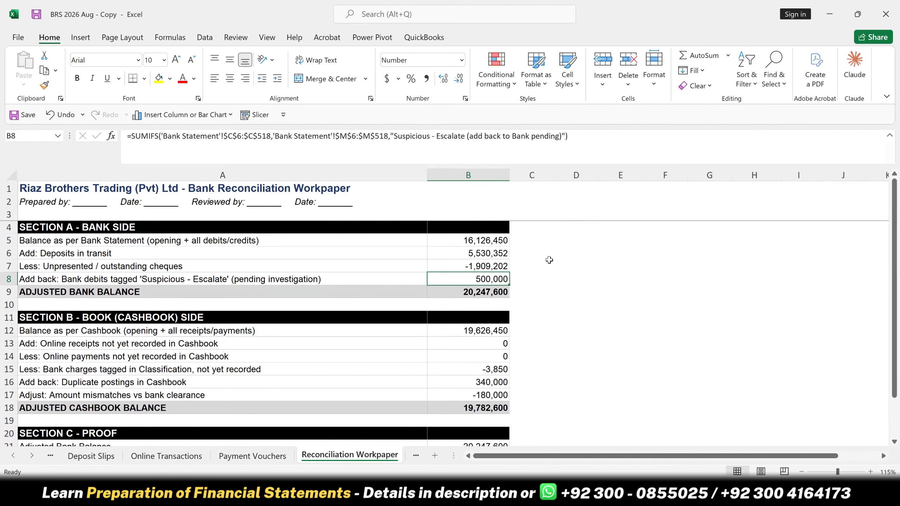
- Trace the Deposits in transit formula in B6 to its source range on the Deposit Slips sheet and return to the workpaper
click(493, 251)
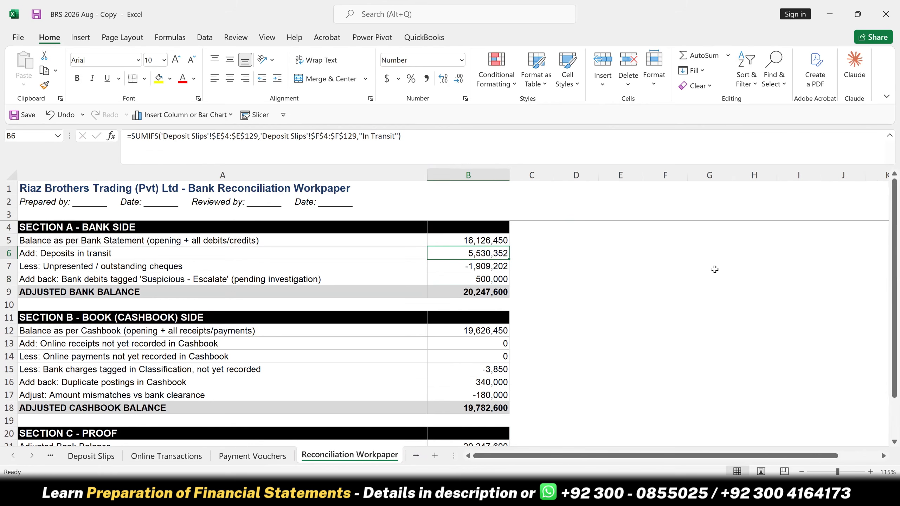
key(Left)
key(Up)
key(Right)
key(Down)
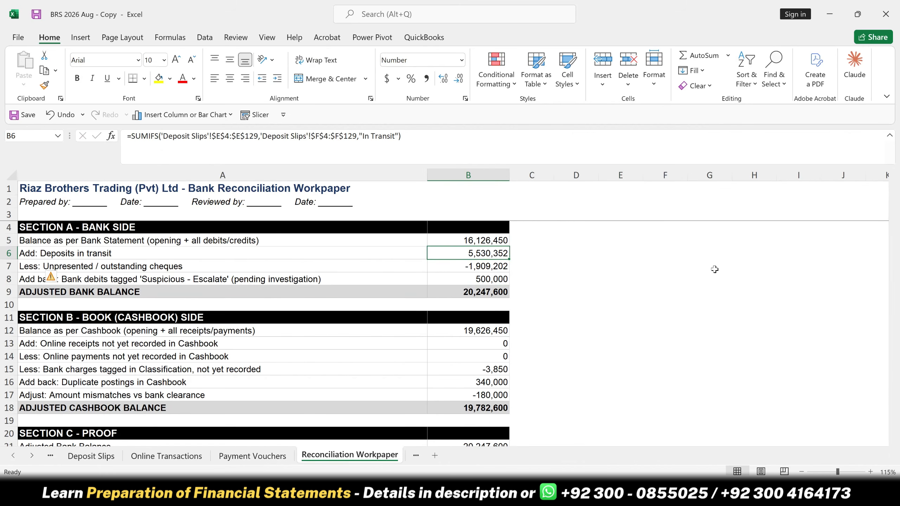
key(ctrl+bracketleft)
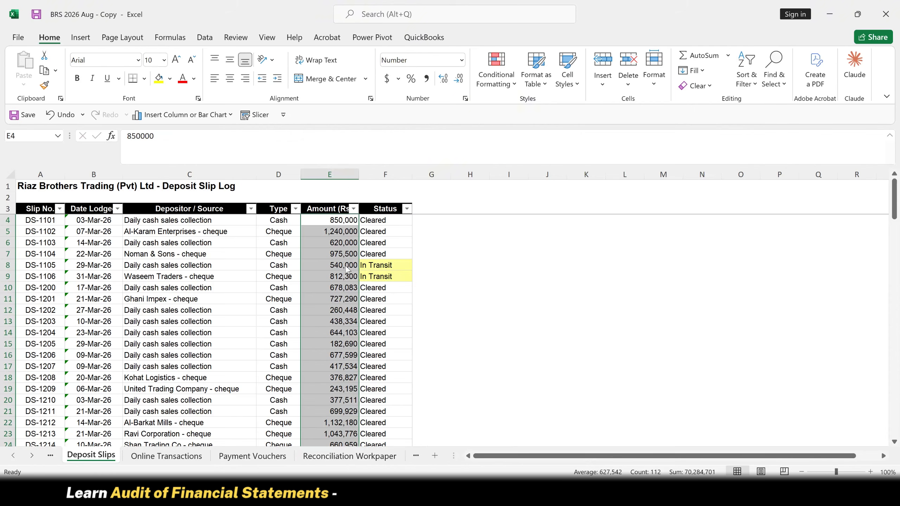
key(F5)
key(Return)
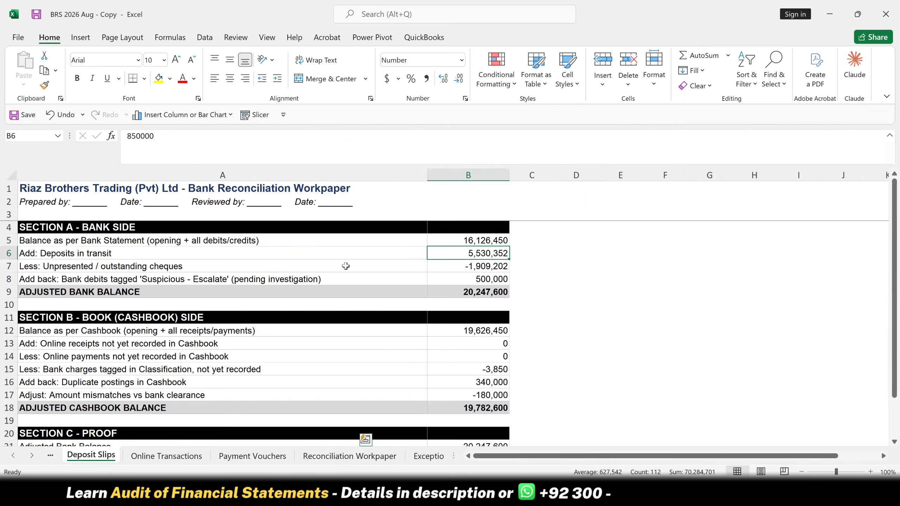
- Inspect the workpaper formulas from B7 down to the unrecorded online receipts and payments in B13 and B14
key(Down)
key(Down)
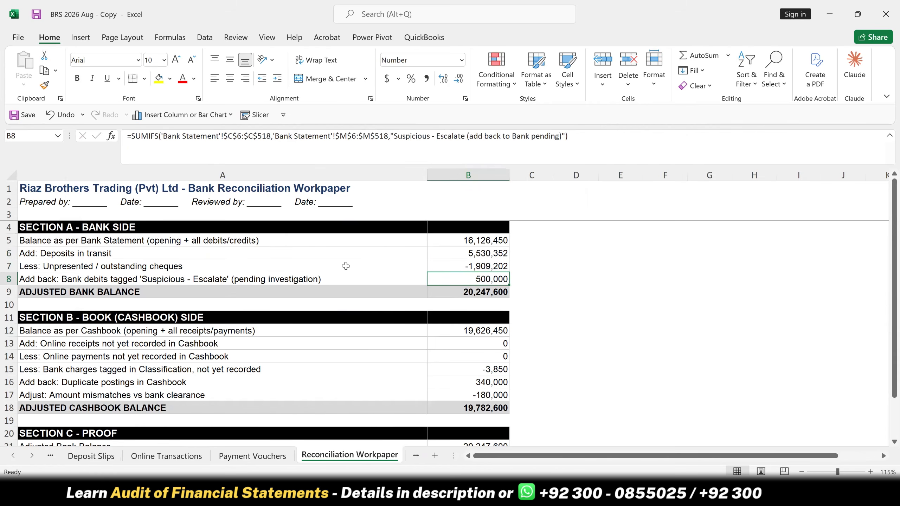
key(Down)
key(Down)
key(Down)
key(Down)
key(Down)
key(Down)
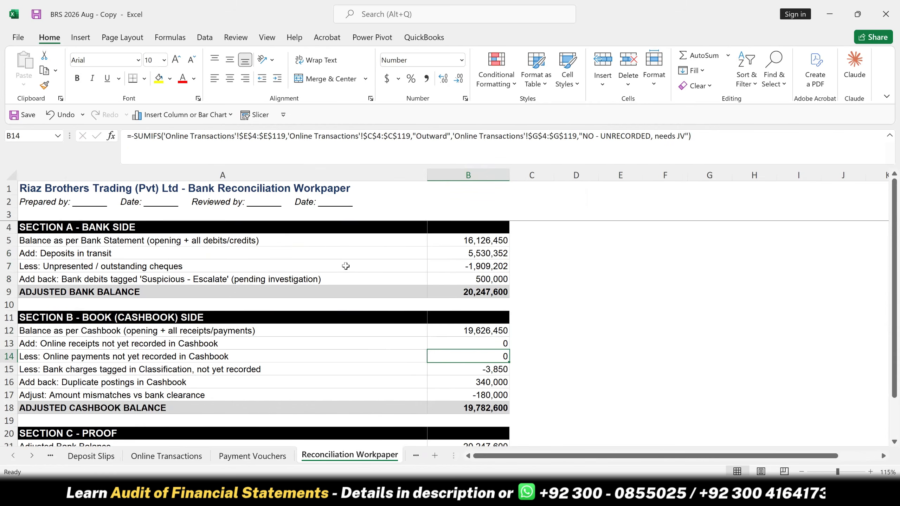
key(Up)
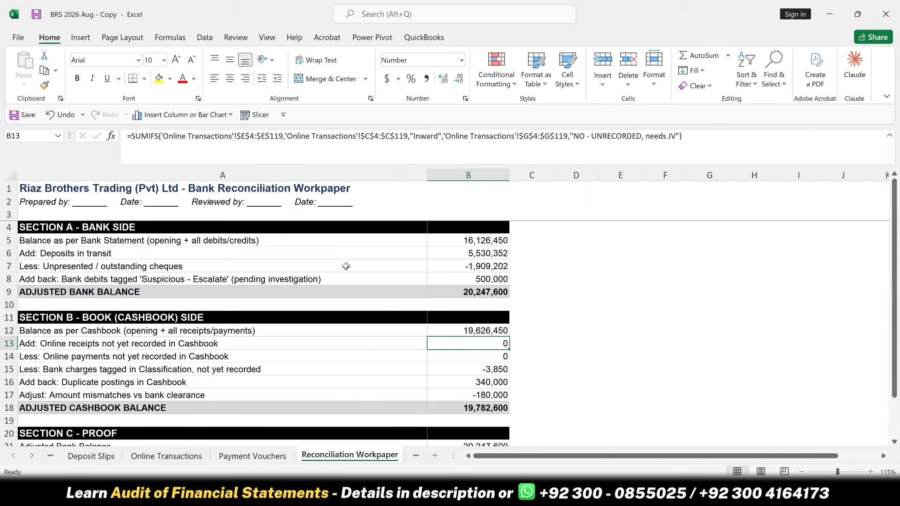
key(Down)
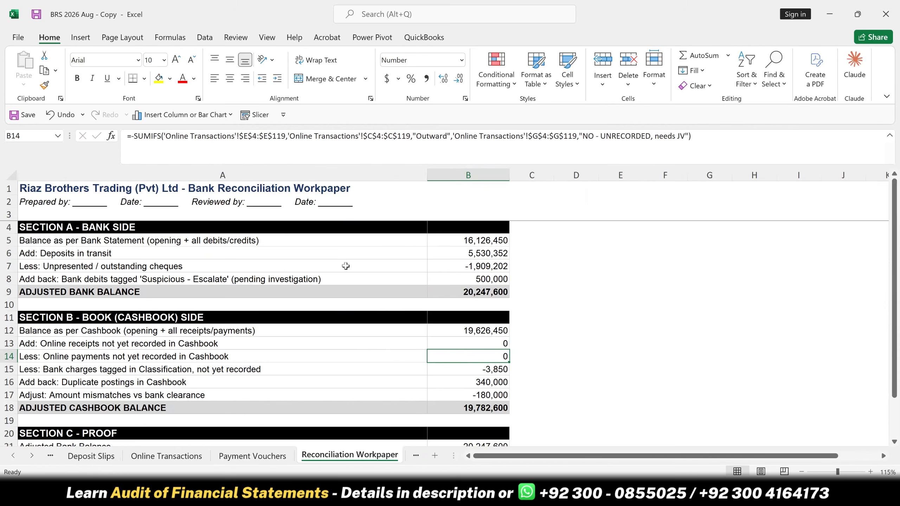
- Change the last SUMIFS criterion in the B14 online payments formula to "Not in Books" and enter it
key(F2)
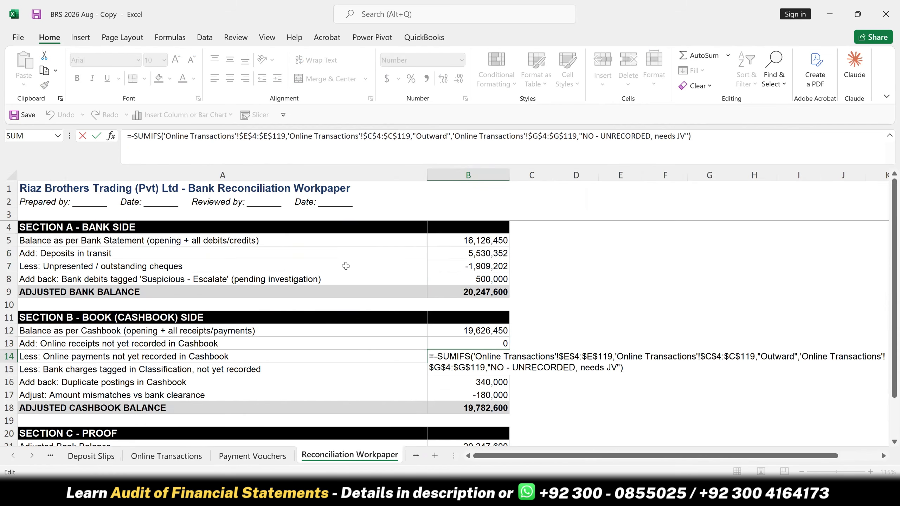
click(617, 371)
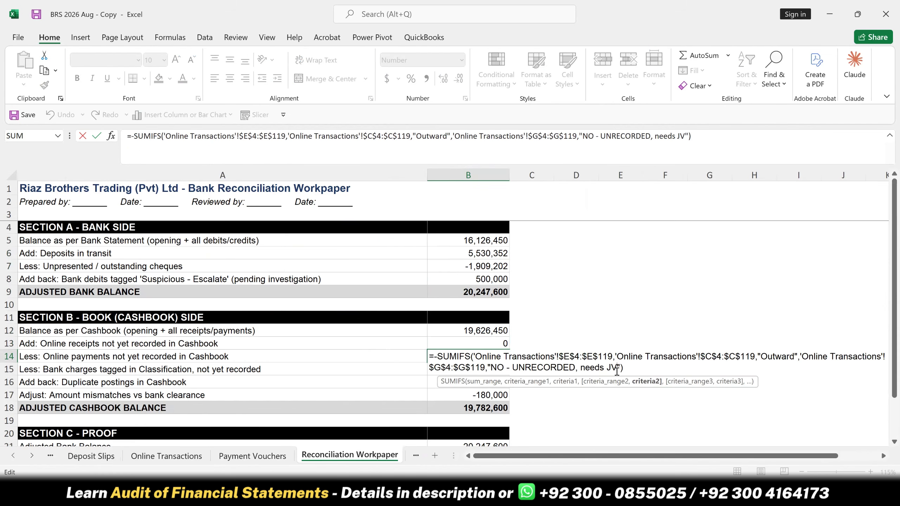
key(BackSpace)
key(BackSpace)
key(BackSpace)
key(BackSpace)
key(BackSpace)
key(BackSpace)
key(BackSpace)
key(BackSpace)
key(BackSpace)
key(BackSpace)
key(BackSpace)
key(BackSpace)
key(BackSpace)
key(BackSpace)
key(BackSpace)
key(BackSpace)
key(BackSpace)
key(BackSpace)
key(BackSpace)
key(BackSpace)
key(BackSpace)
key(BackSpace)
key(BackSpace)
key(BackSpace)
key(BackSpace)
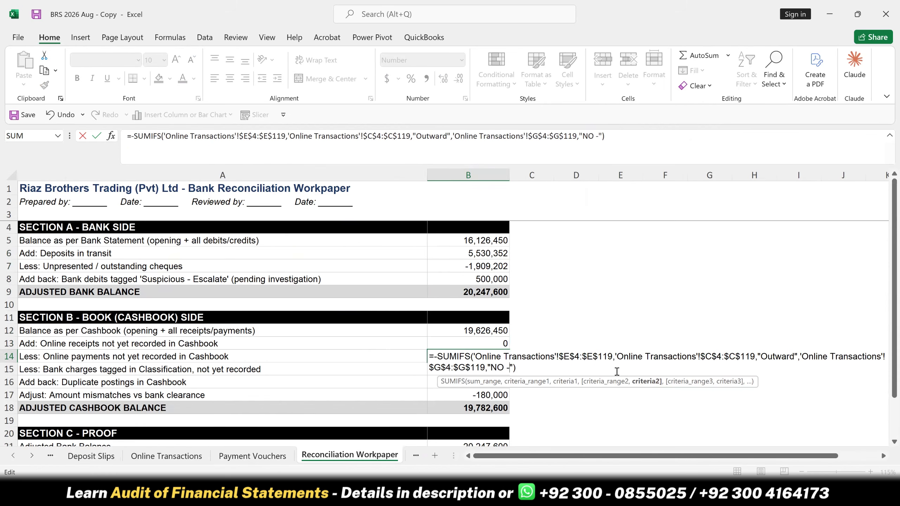
text(Not in Books)
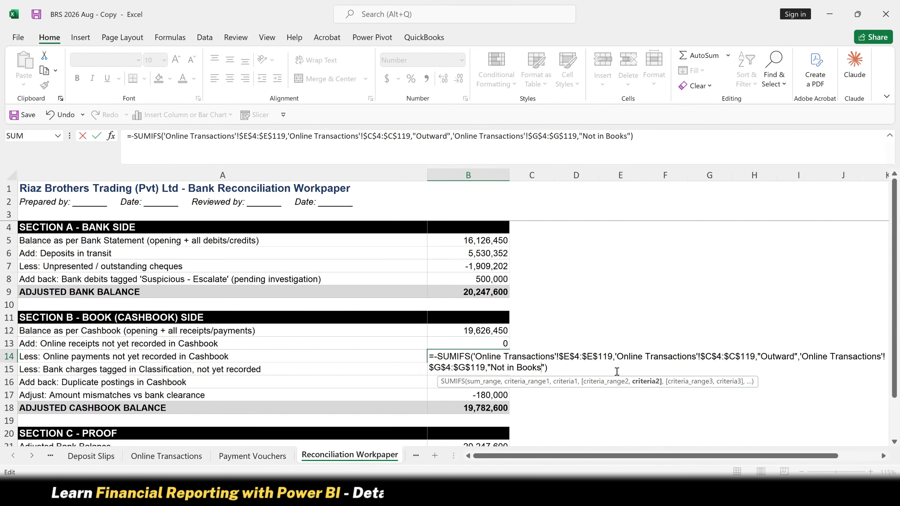
key(Return)
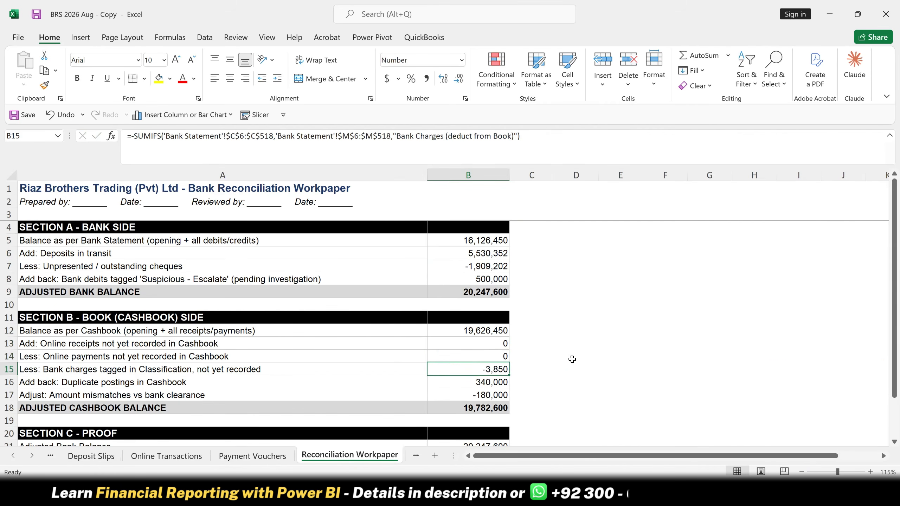
- Clear the formula in B14, check the "Not in Books" entry on Online Transactions, and return to the workpaper
click(487, 356)
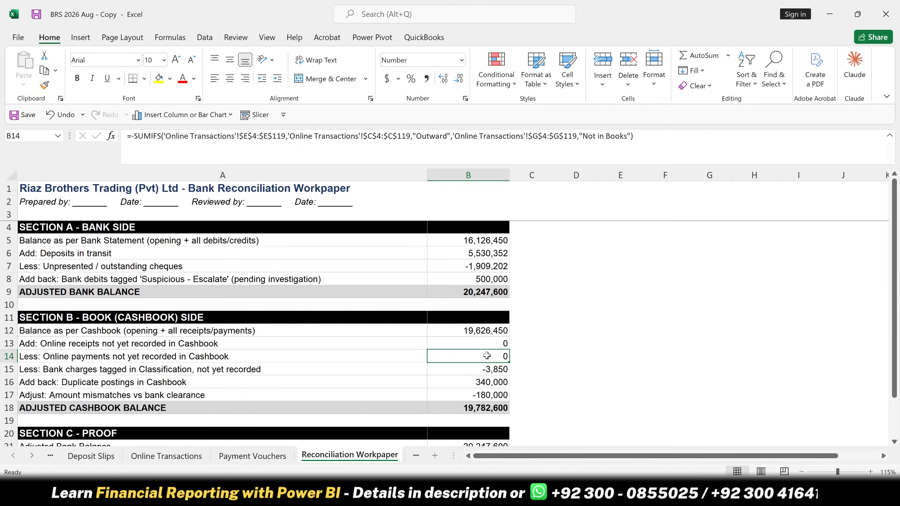
key(Delete)
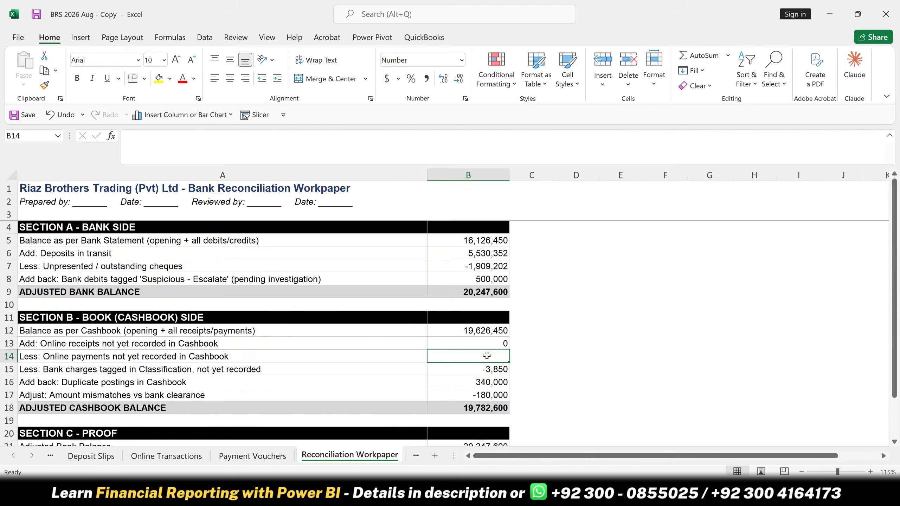
click(167, 456)
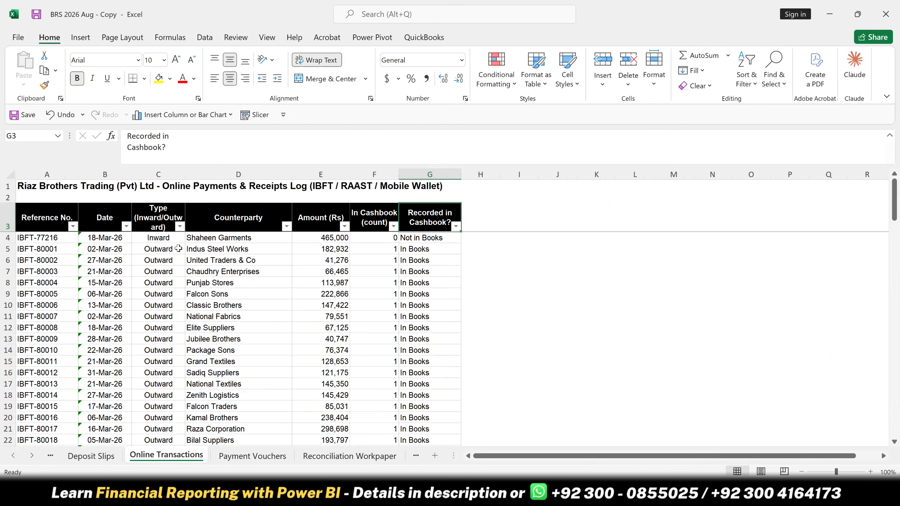
click(329, 240)
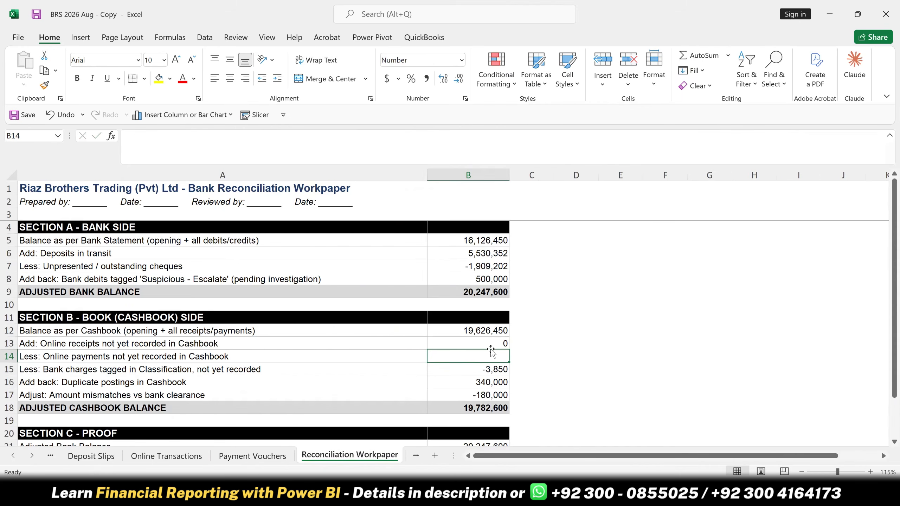
scroll(501, 353, down, 1)
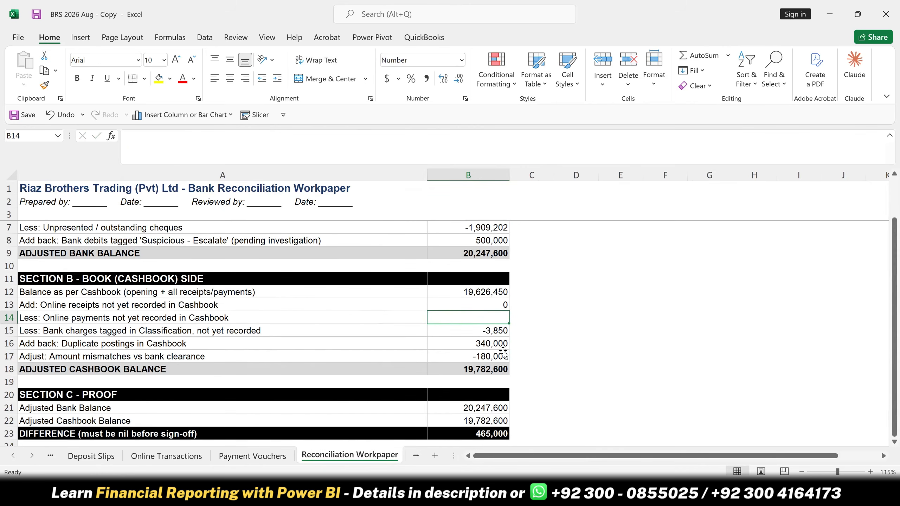
scroll(503, 353, up, 1)
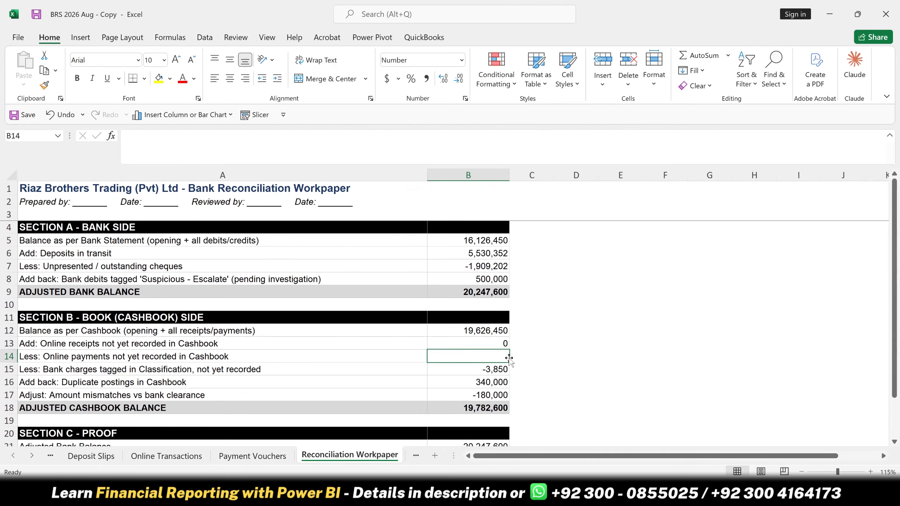
- Start a SUMIF formula in B14 with the absolute range $G$4:$G$104 on Online Transactions as its criteria range
text(=sum)
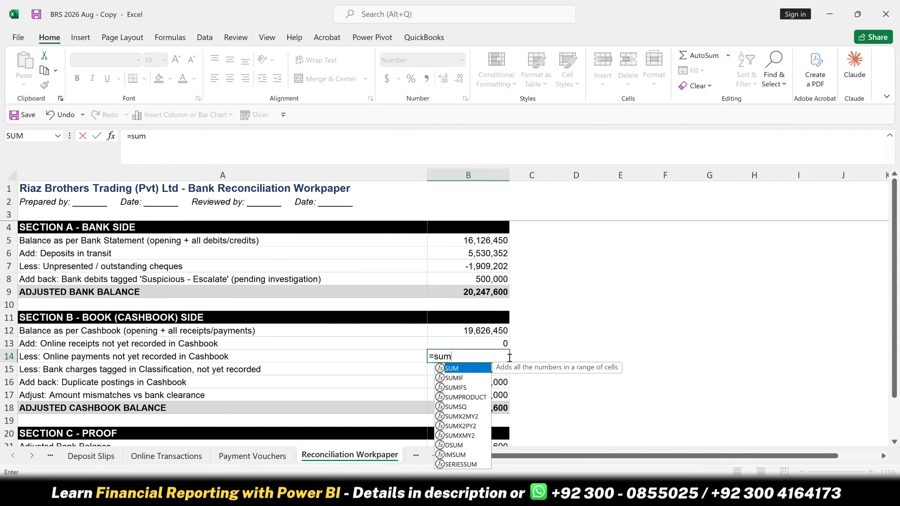
key(Tab)
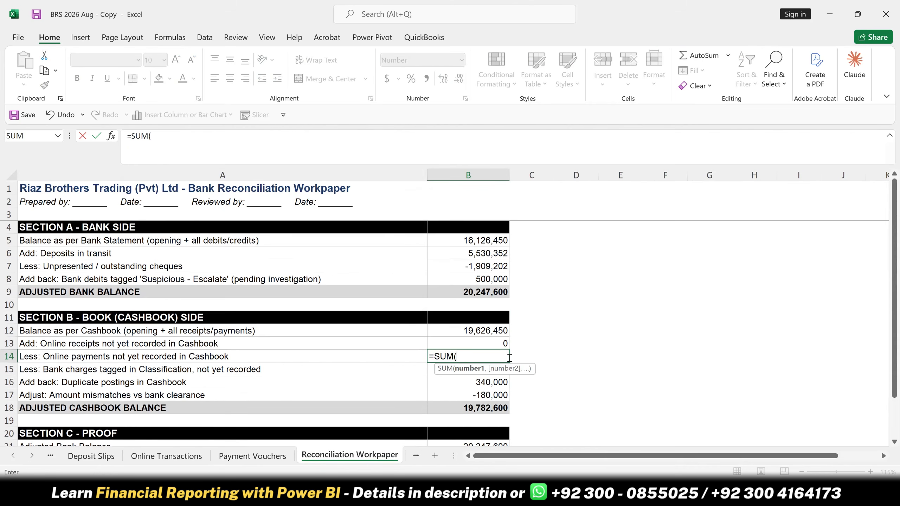
key(BackSpace)
text(if)
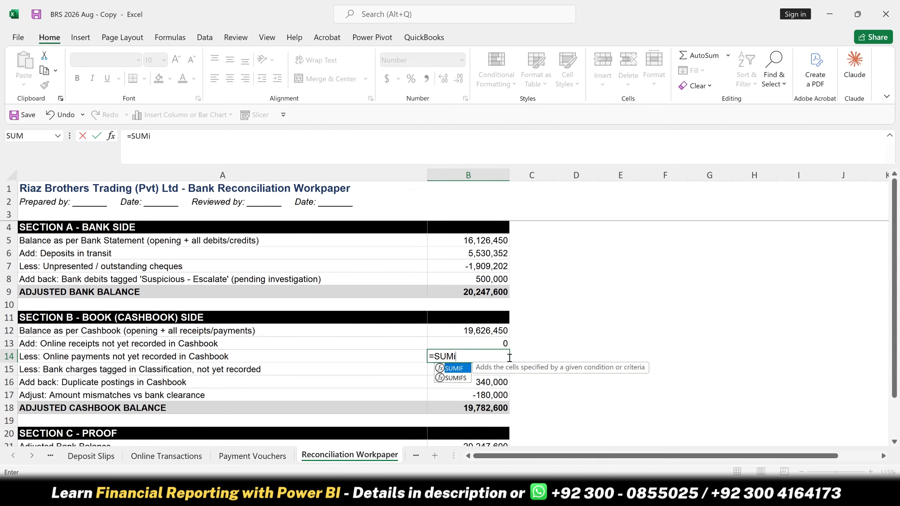
key(Tab)
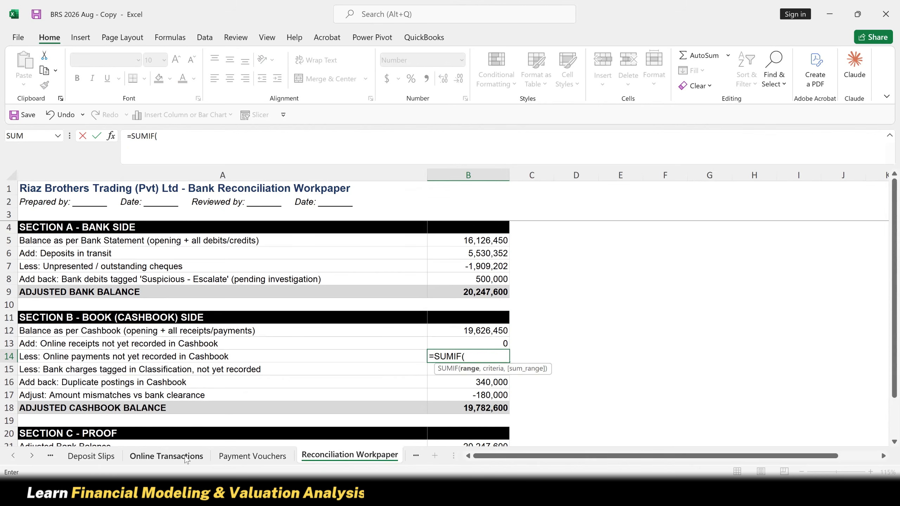
click(174, 456)
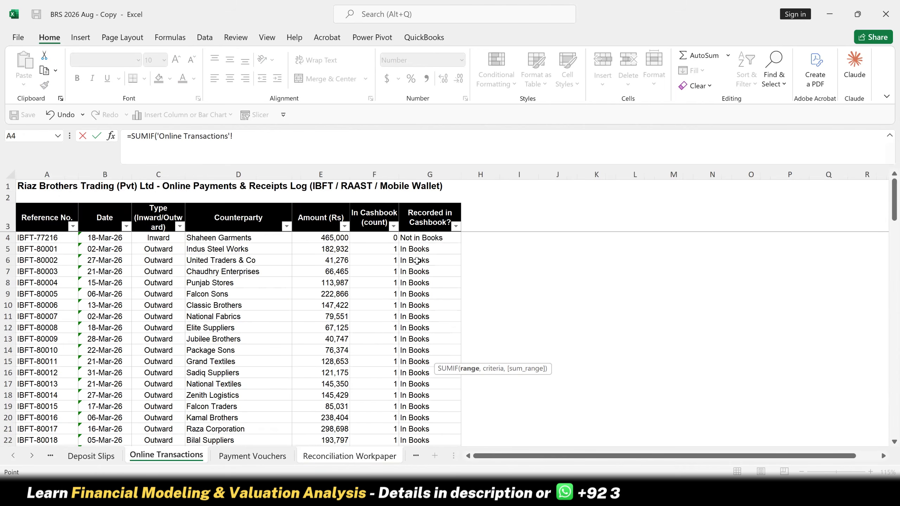
click(421, 238)
key(ctrl+shift+Down)
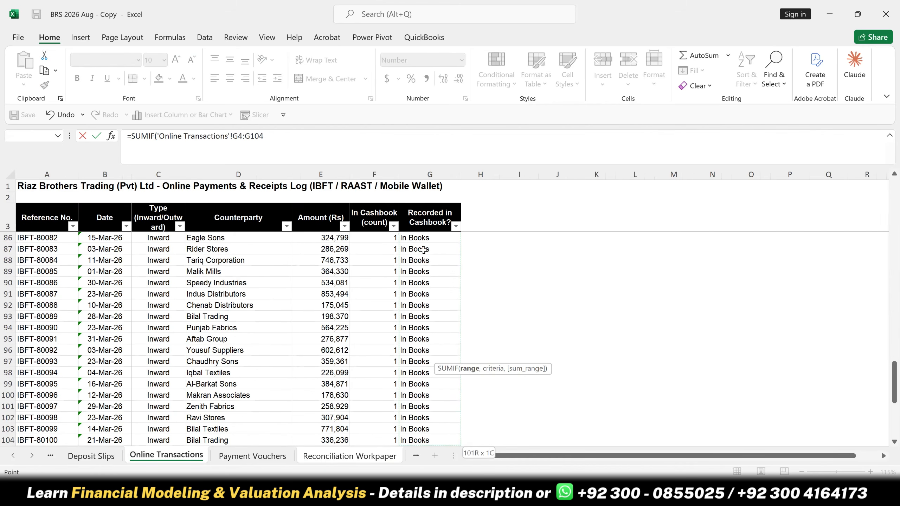
key(F4)
- Complete the B14 SUMIF with the criterion "Not in Books" and the sum range 'Online Transactions'!E4:E104, and enter it
text(,)
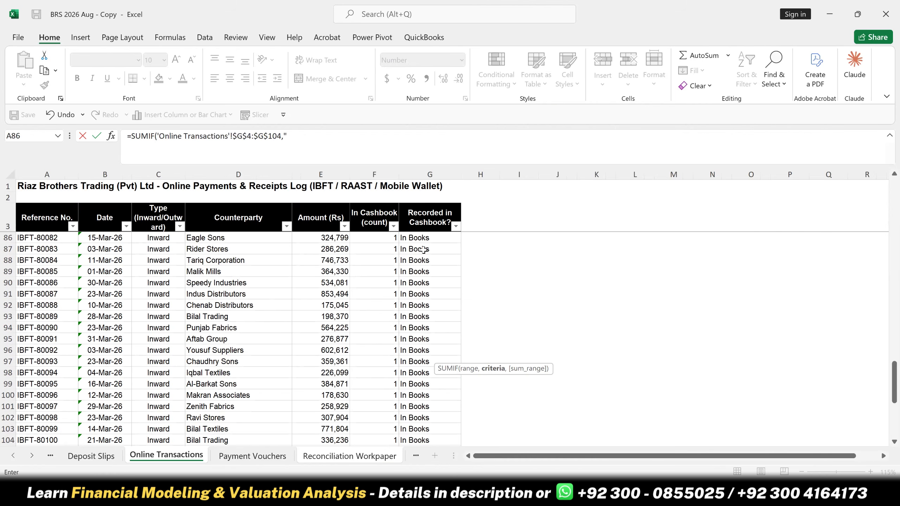
scroll(425, 250, up, 6)
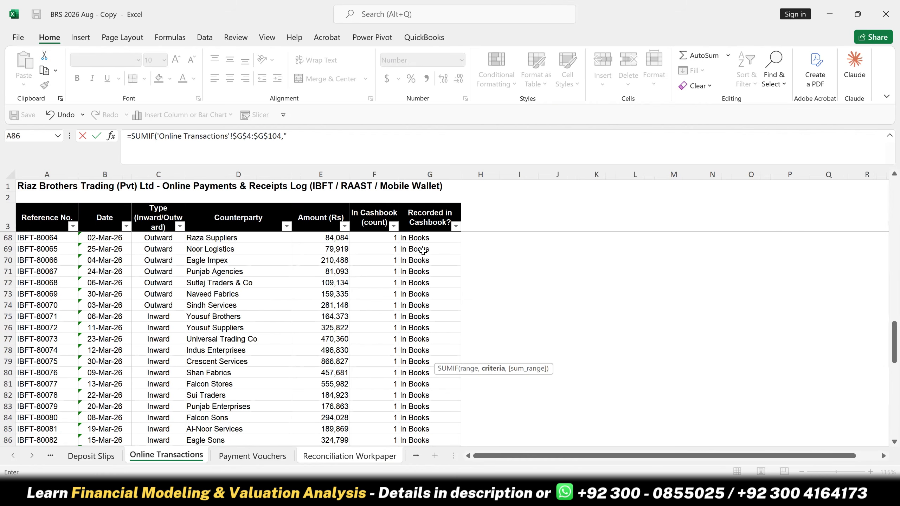
scroll(426, 247, up, 8)
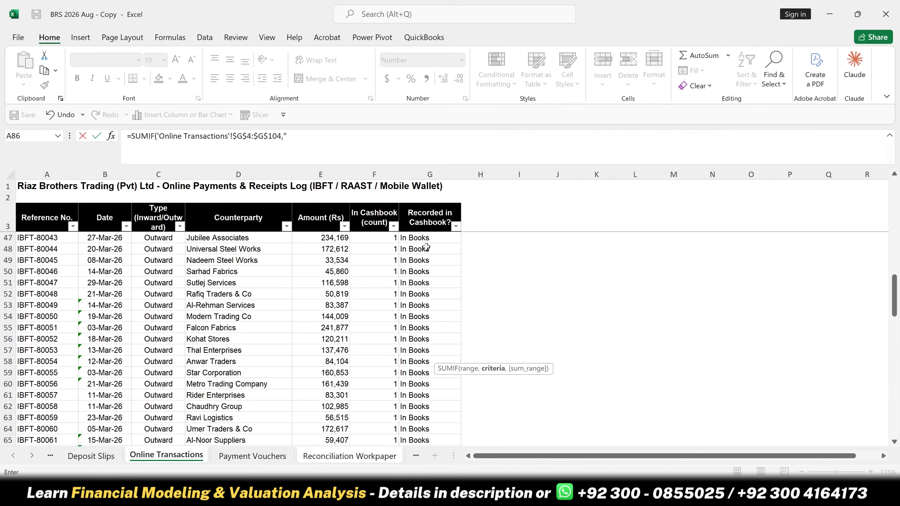
scroll(427, 247, up, 13)
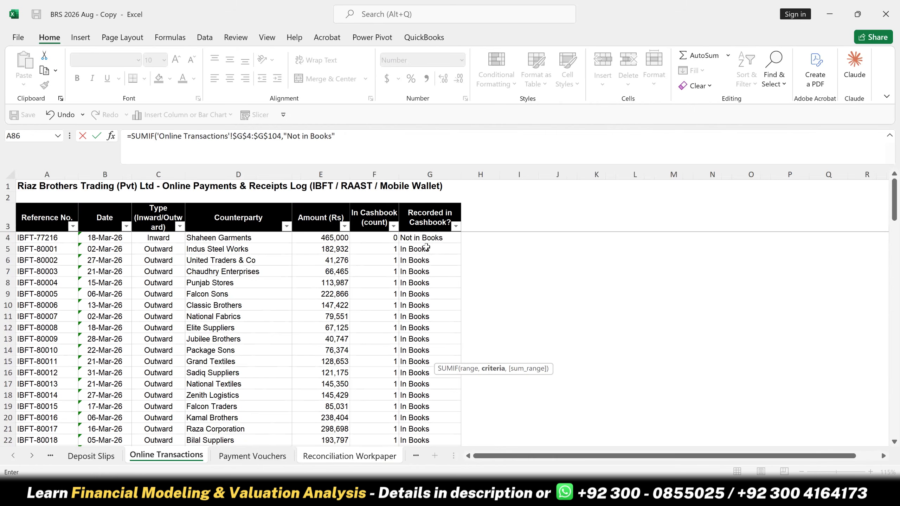
text(,)
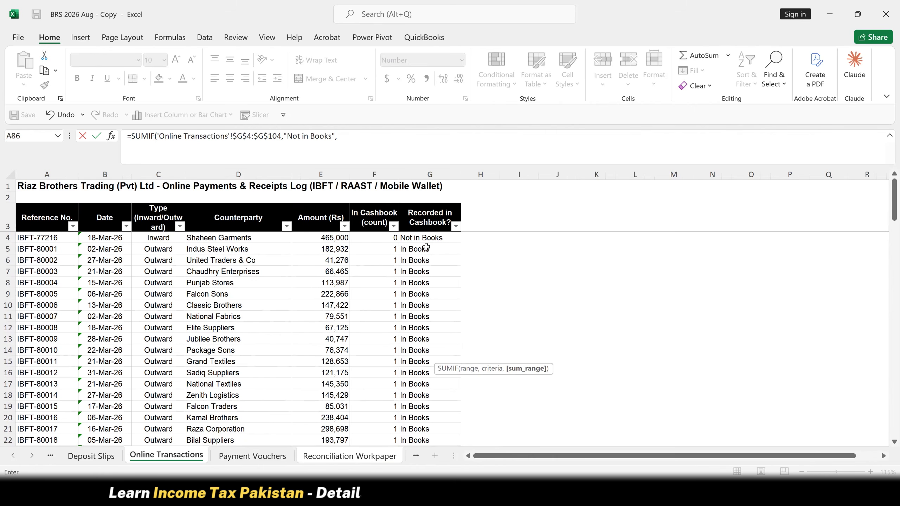
click(330, 236)
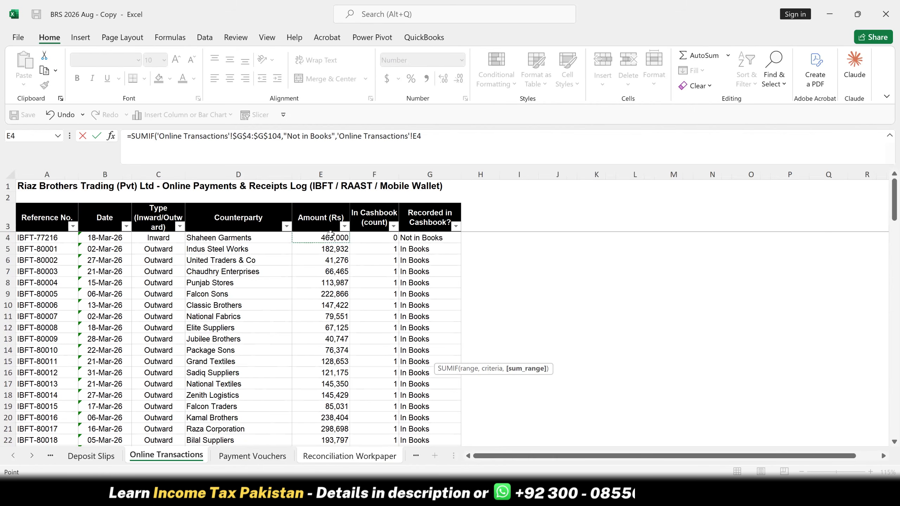
key(ctrl+shift+Down)
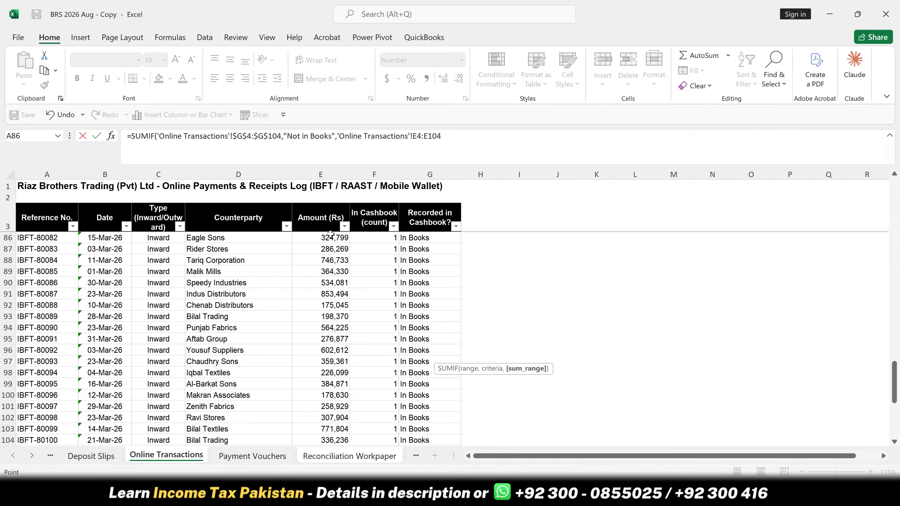
key(Return)
scroll(474, 308, down, 1)
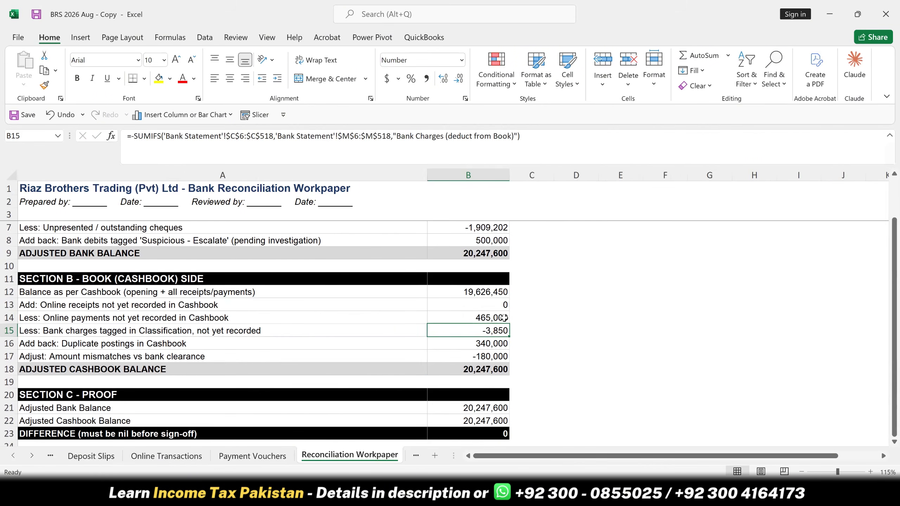
- Review the workpaper formulas in B14, B7, B9 and B12, leaving the outstanding cheques formula as it is
click(489, 320)
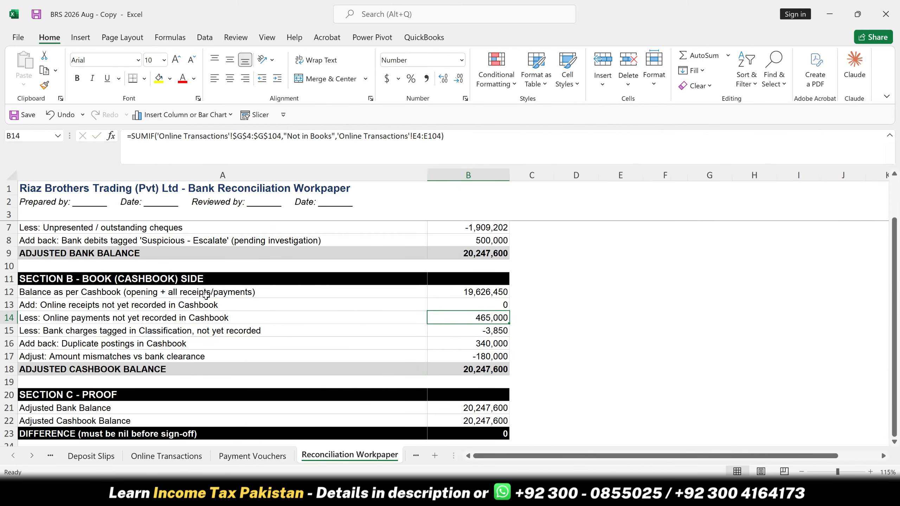
scroll(206, 296, up, 1)
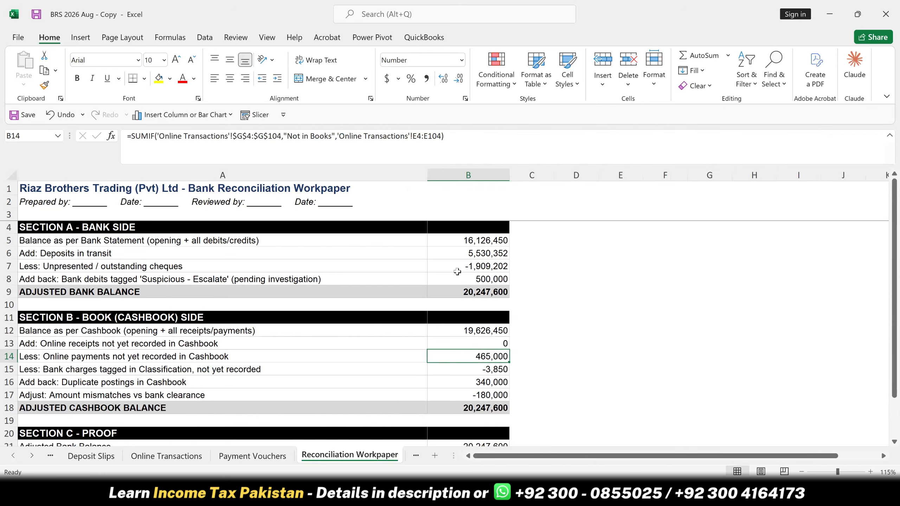
click(468, 265)
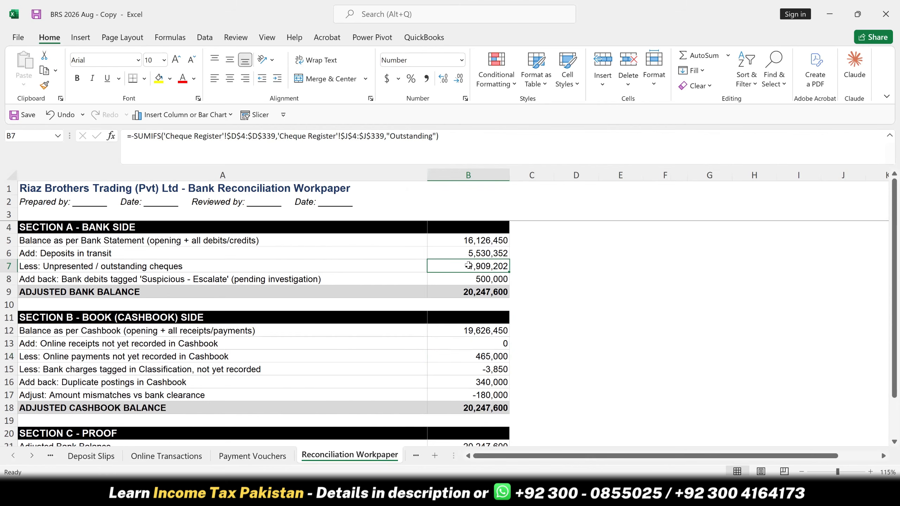
double_click(415, 135)
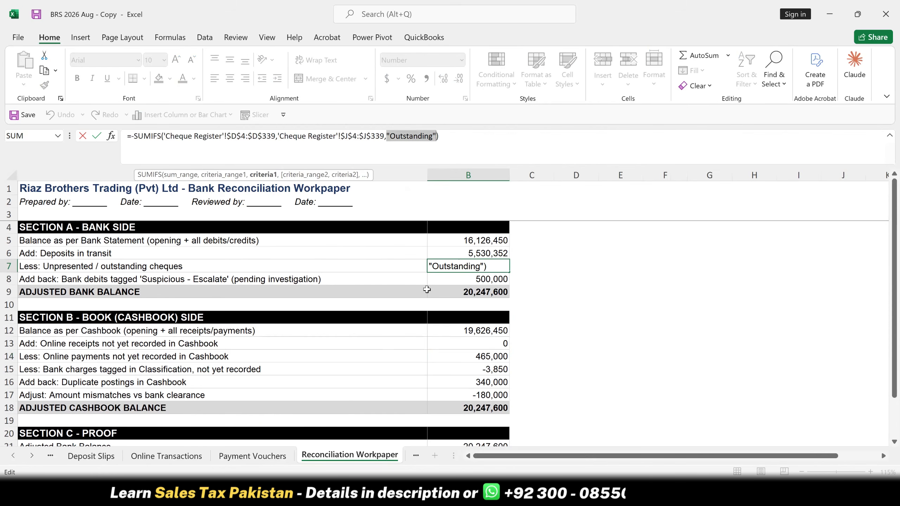
click(458, 279)
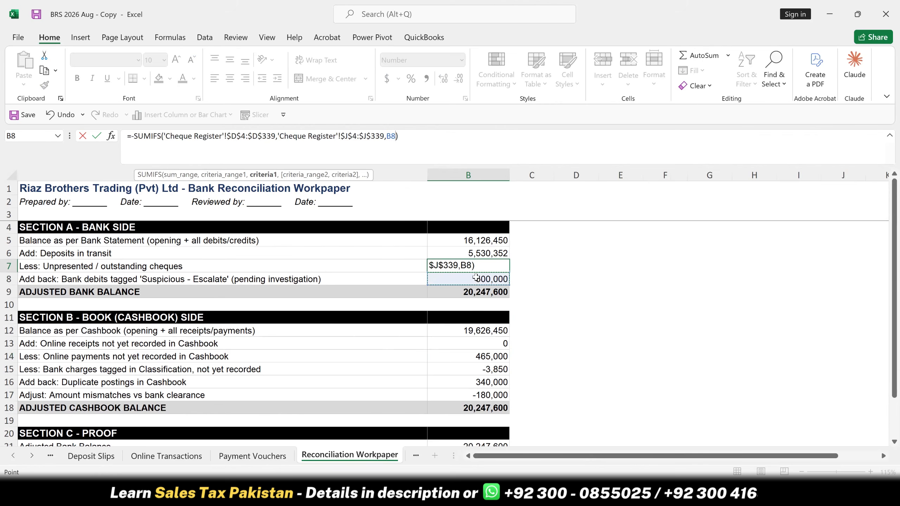
key(Escape)
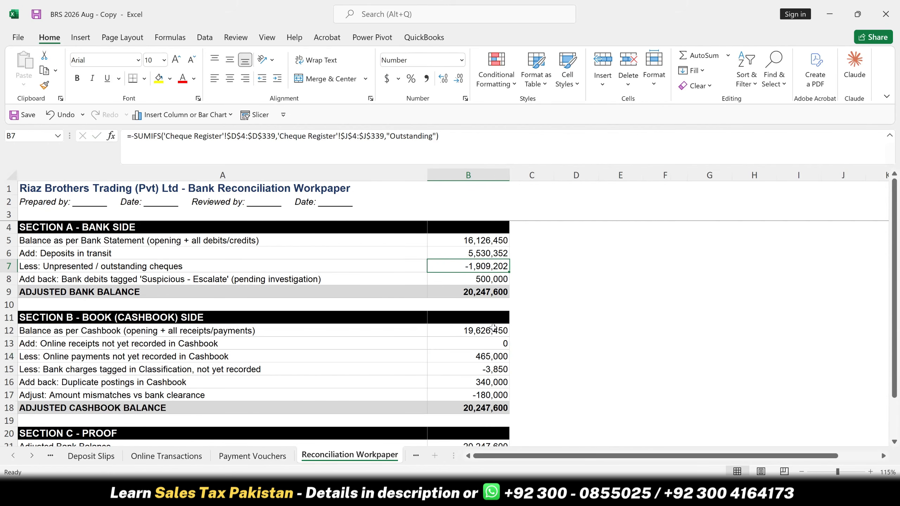
click(464, 291)
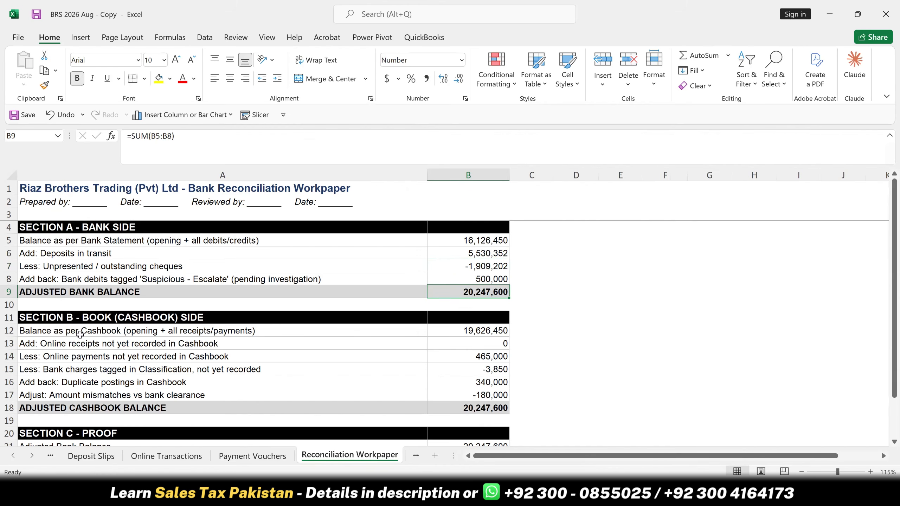
click(501, 335)
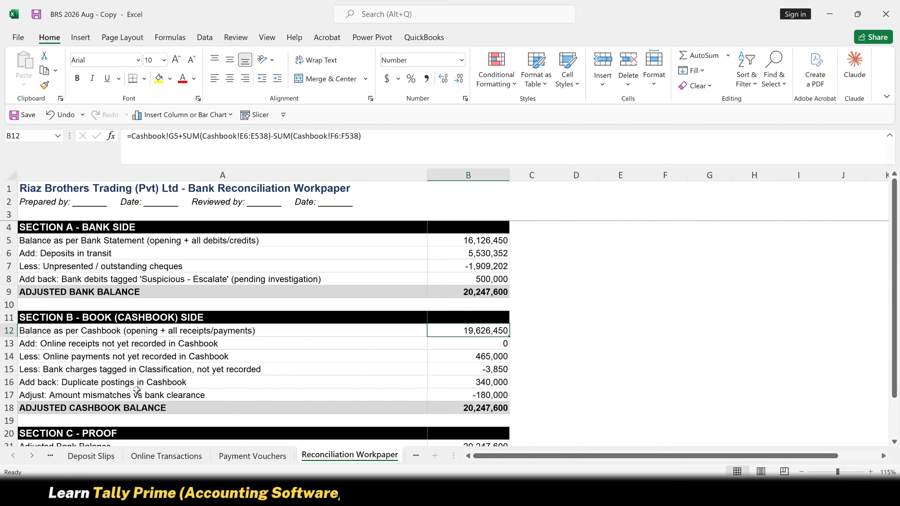
- Move the online transactions SUMIF formula from B14 to B13, the online receipts not yet recorded in Cashbook
click(466, 357)
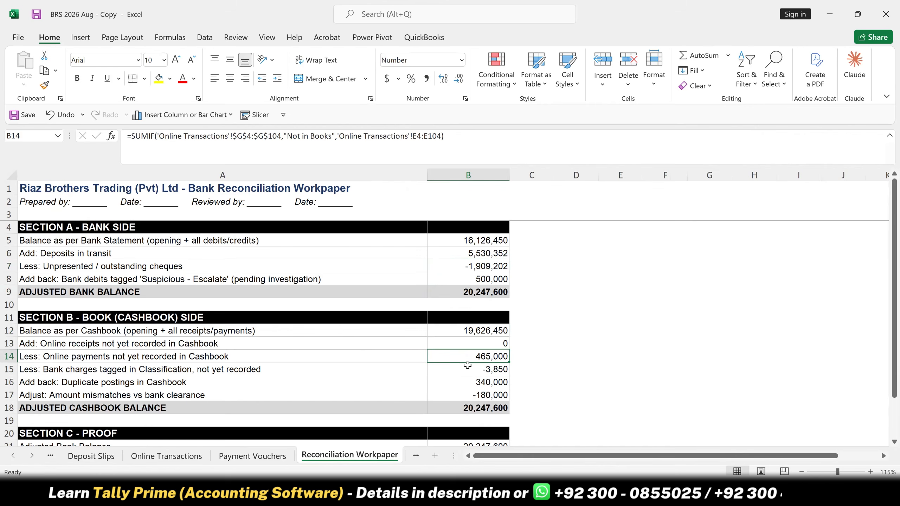
key(ctrl+x)
click(480, 343)
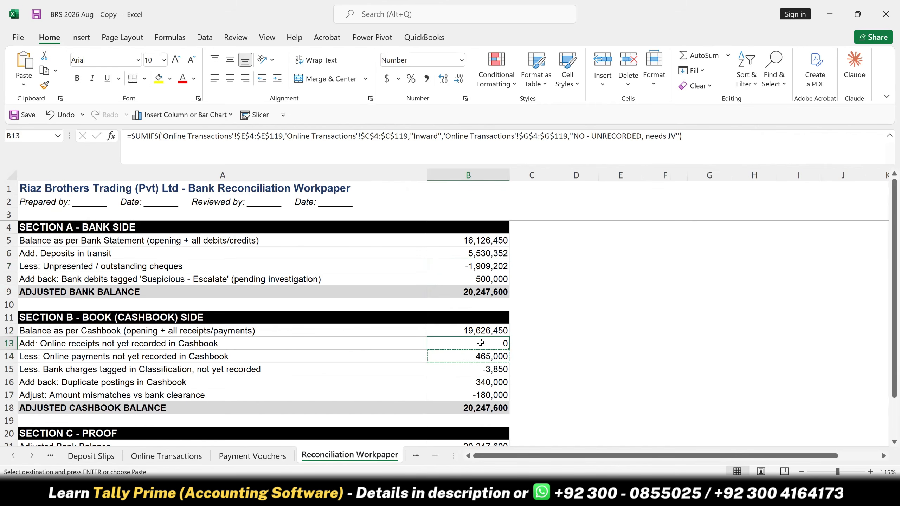
key(ctrl+v)
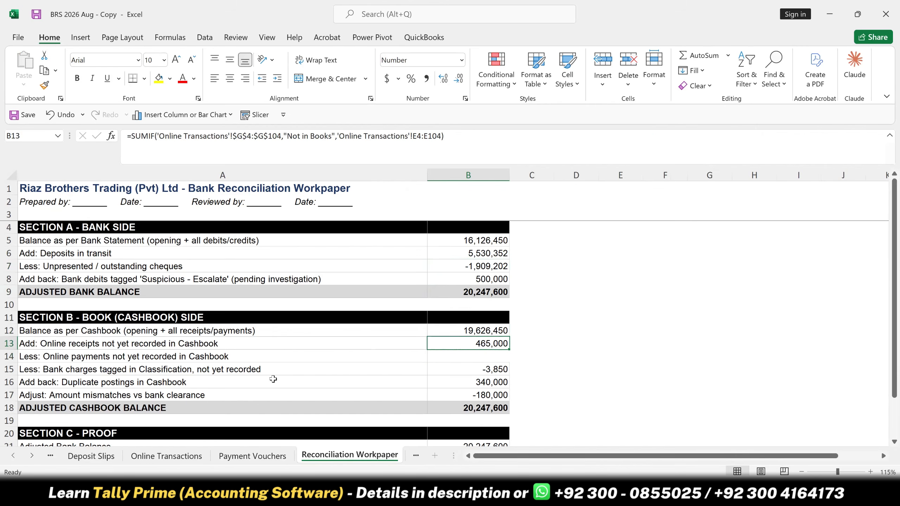
click(45, 343)
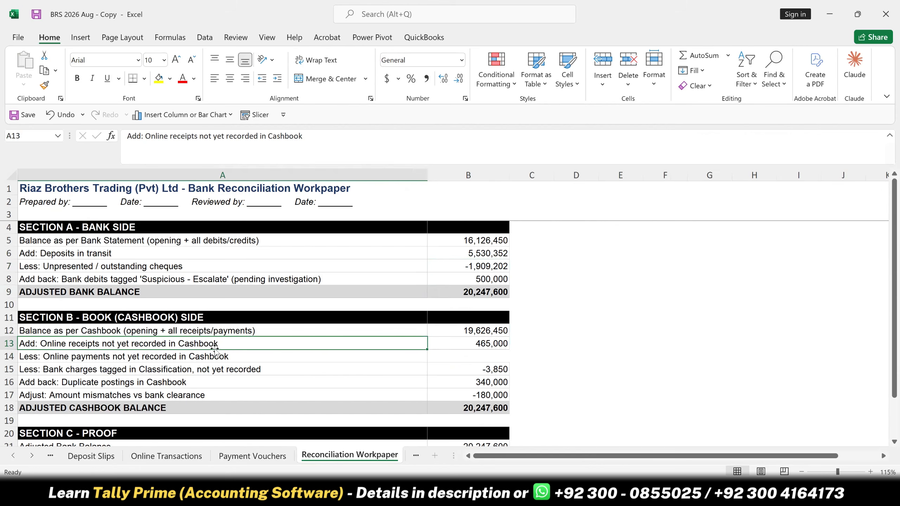
- Trace the B13 formula to its source on Online Transactions and go up to the Amount column heading
click(464, 341)
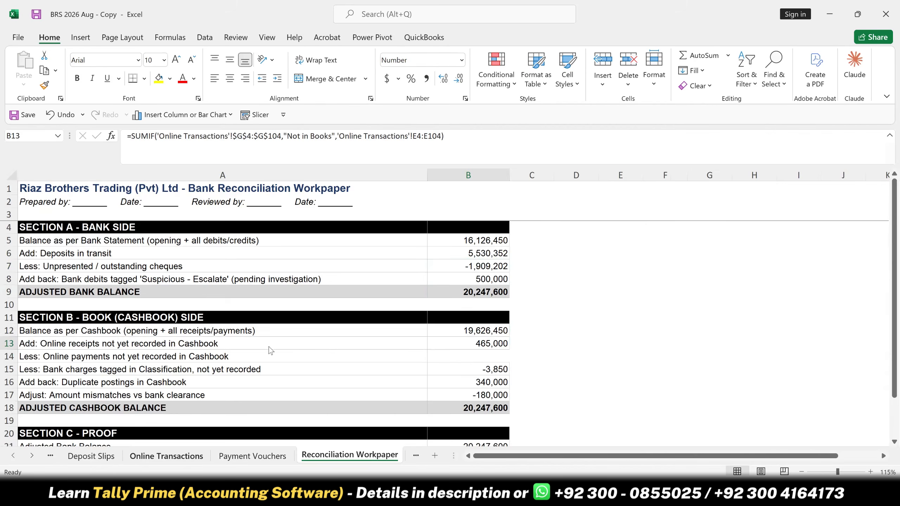
key(ctrl+bracketleft)
scroll(296, 265, up, 5)
scroll(297, 266, up, 3)
click(297, 266)
key(ctrl+Up)
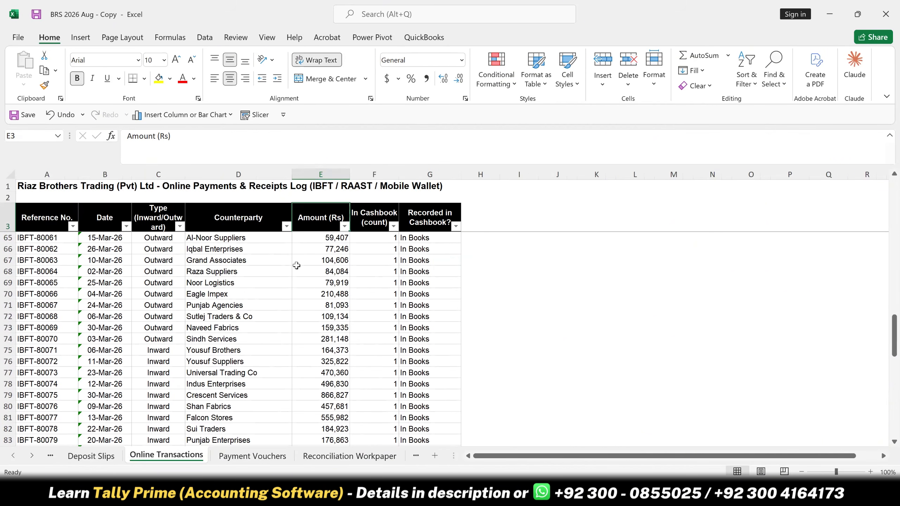
- Check the cashbook count and recorded status formulas in F4 and G4, and return to the Reconciliation Workpaper
key(Down)
key(Down)
key(Up)
key(Right)
key(Right)
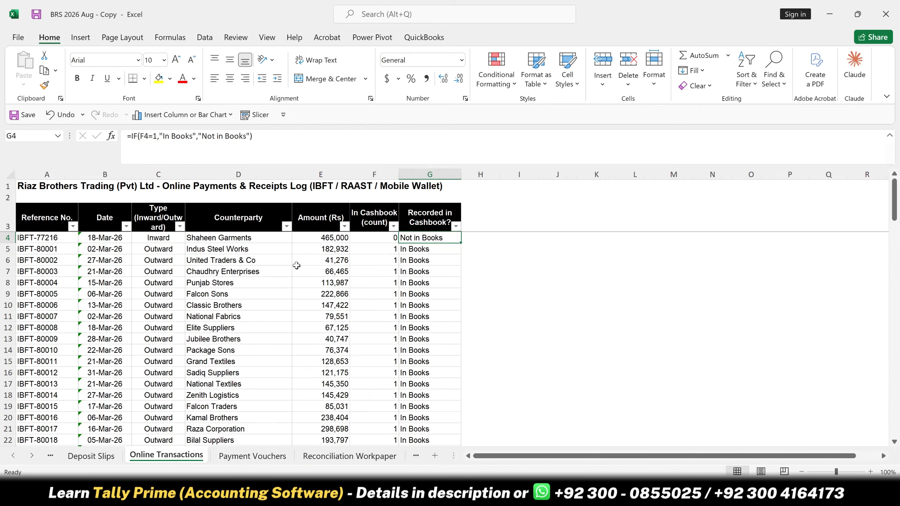
key(Left)
key(Right)
key(Left)
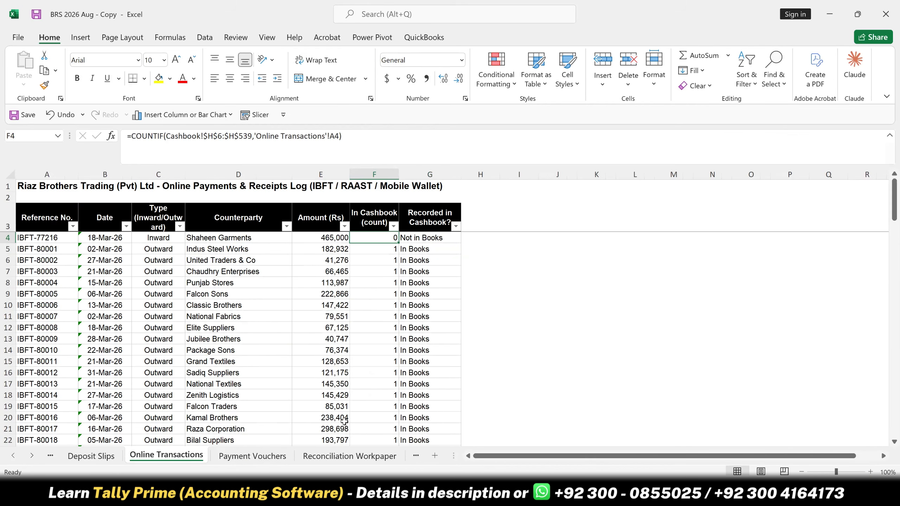
click(353, 456)
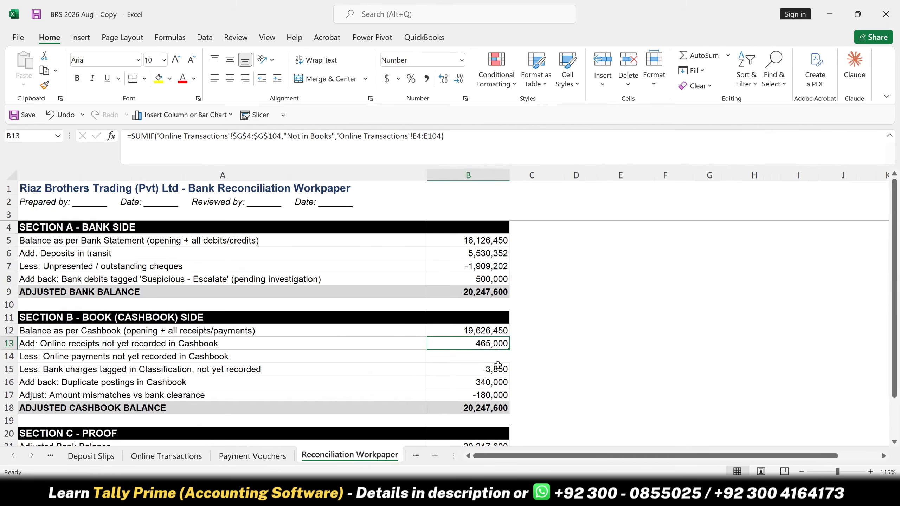
- Inspect the bank charges formula in B15 and review the difference in the Section C proof
click(498, 365)
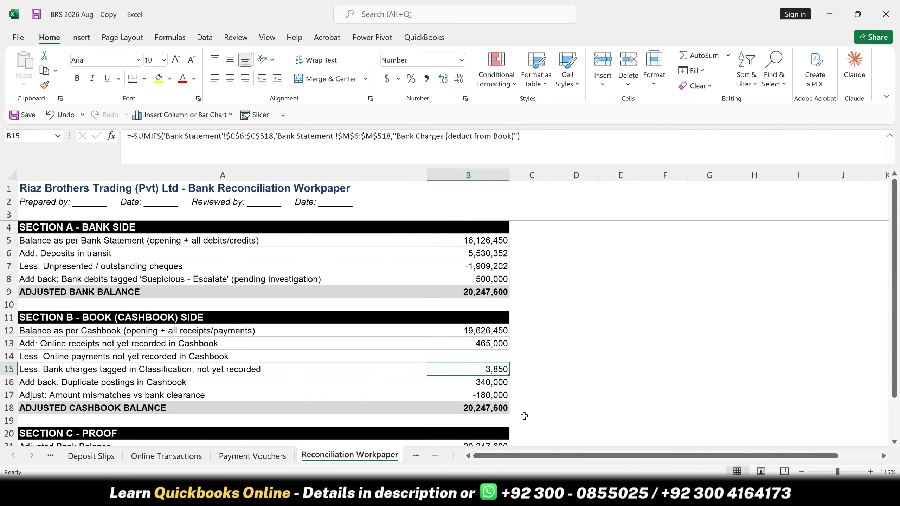
scroll(506, 404, down, 1)
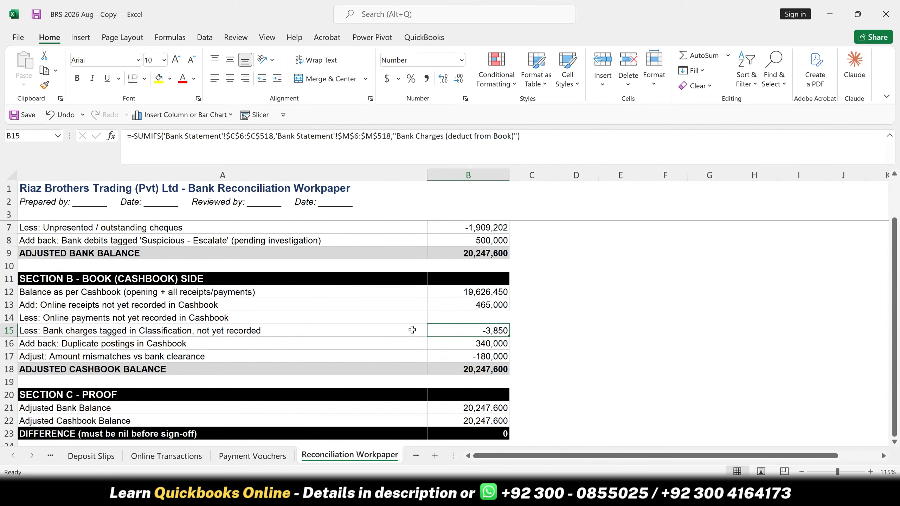
scroll(411, 328, up, 1)
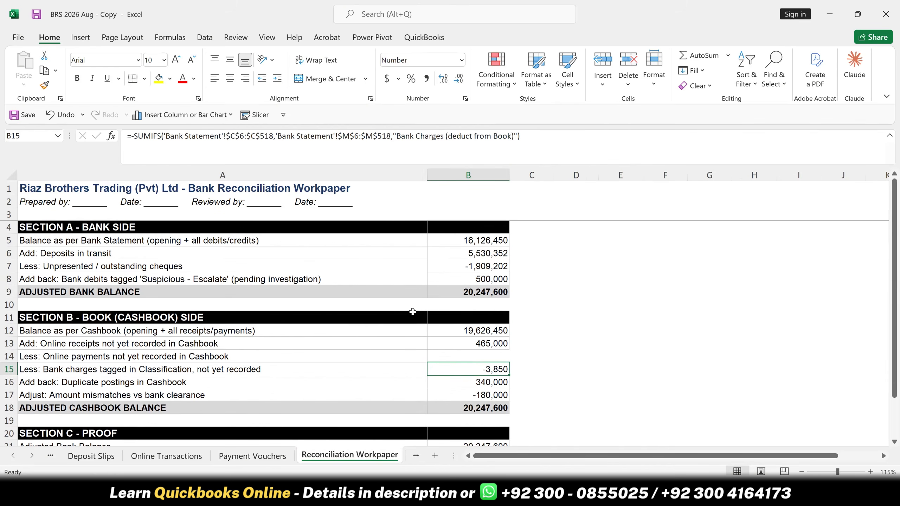